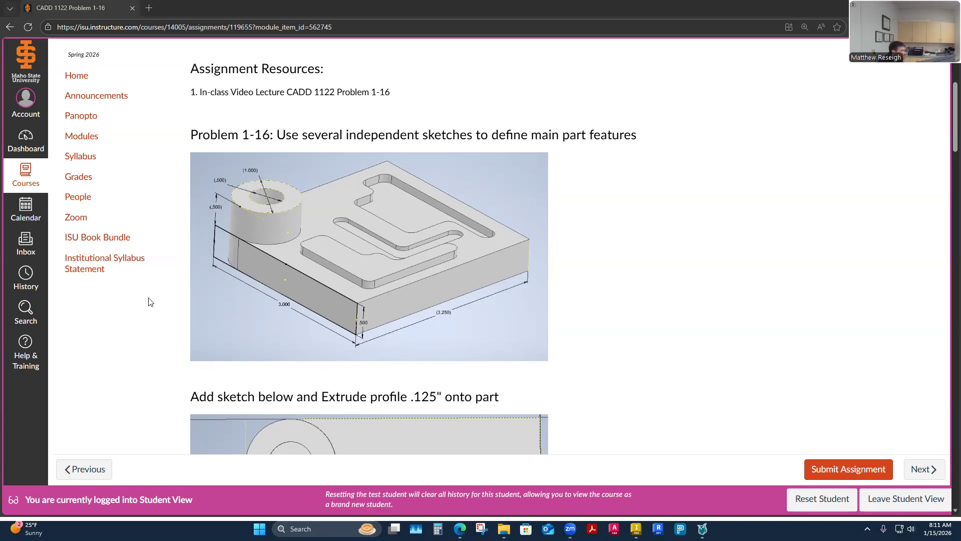
Step: Switch to Autodesk Inventor and create a new part from the English Standard (in).ipt template
scroll(683, 303, "up", 3)
scroll(683, 302, "down", 2)
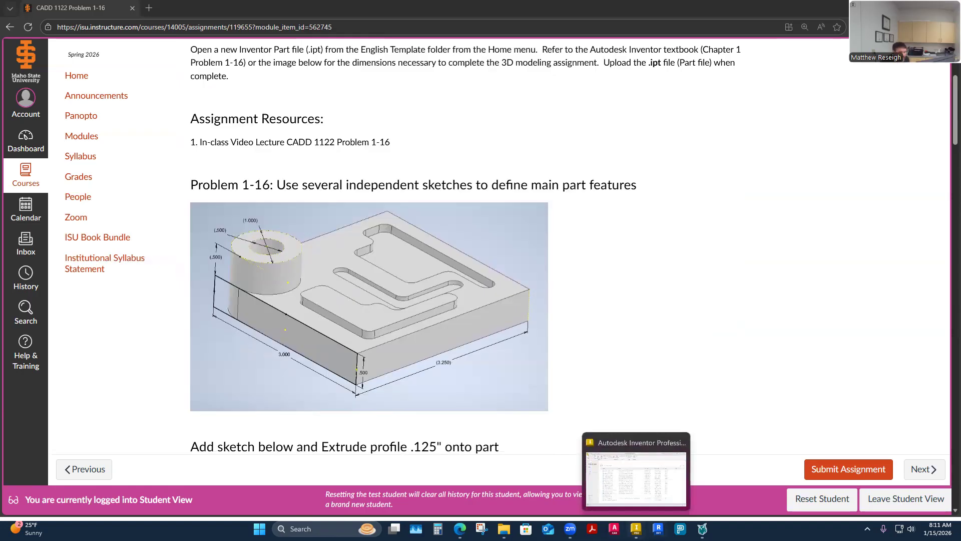
left_click(636, 529)
left_click(94, 203)
left_click(69, 321)
left_click(316, 154)
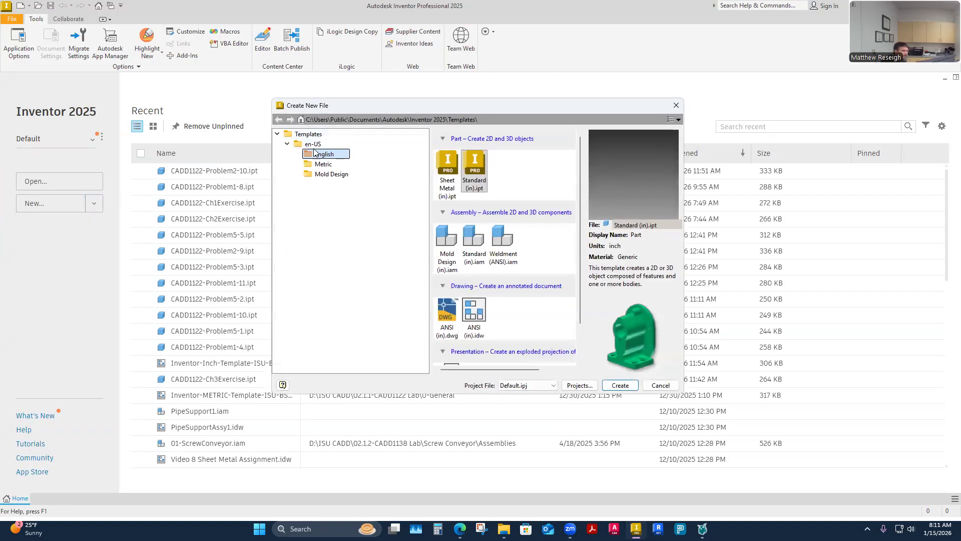
left_click(479, 184)
left_click(607, 386)
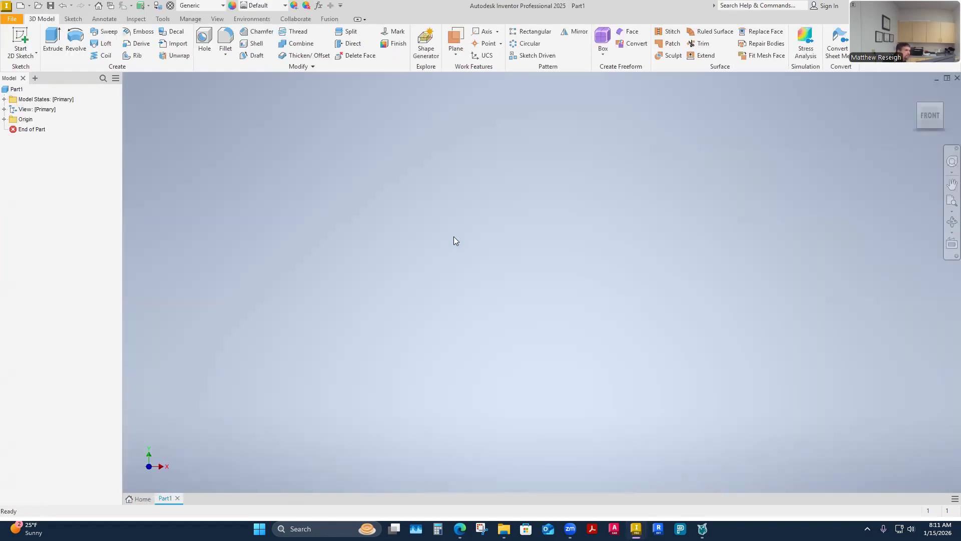
Step: Save the part in the 1-Week 1 folder as CADD1122-Problem1-16InClass
left_click(50, 5)
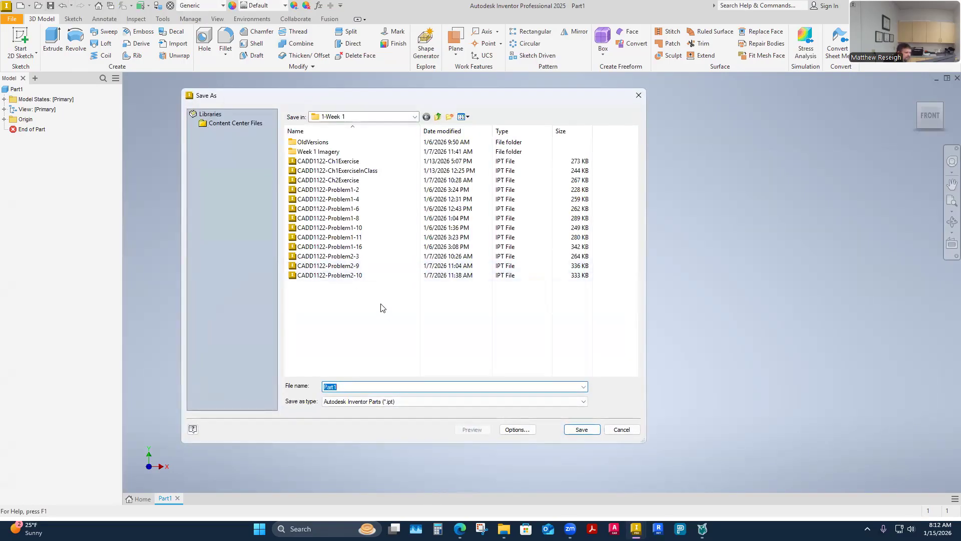
left_click(360, 247)
left_click(394, 387)
left_click(390, 386)
left_click(390, 387)
type("In")
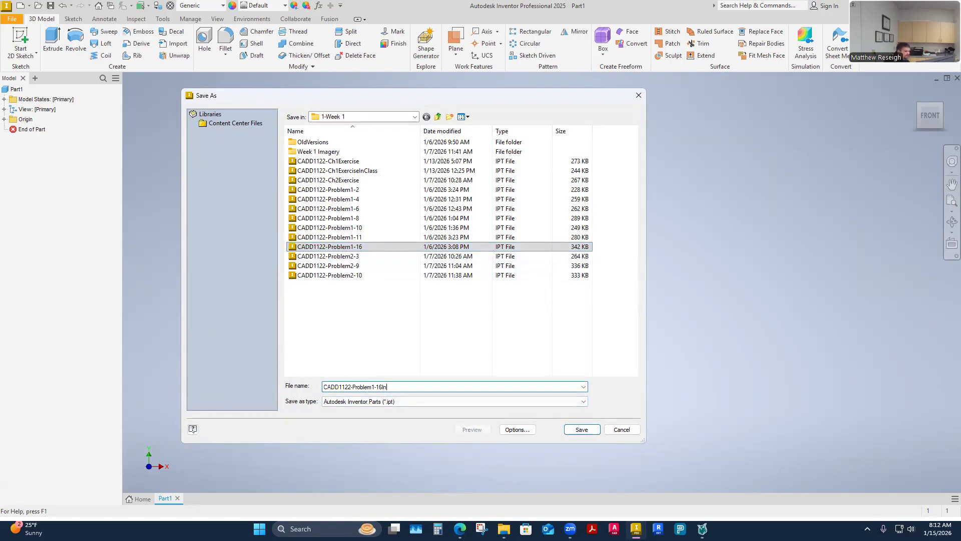
type("Class")
left_click(581, 430)
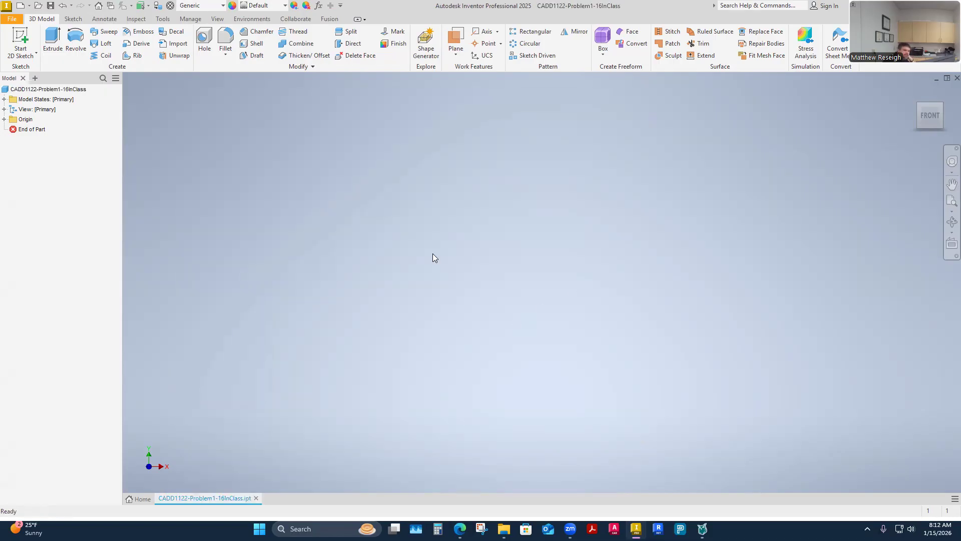
Step: Expand the Origin folder and make the YZ, XZ and XY planes visible
left_click(4, 120)
left_click(38, 131)
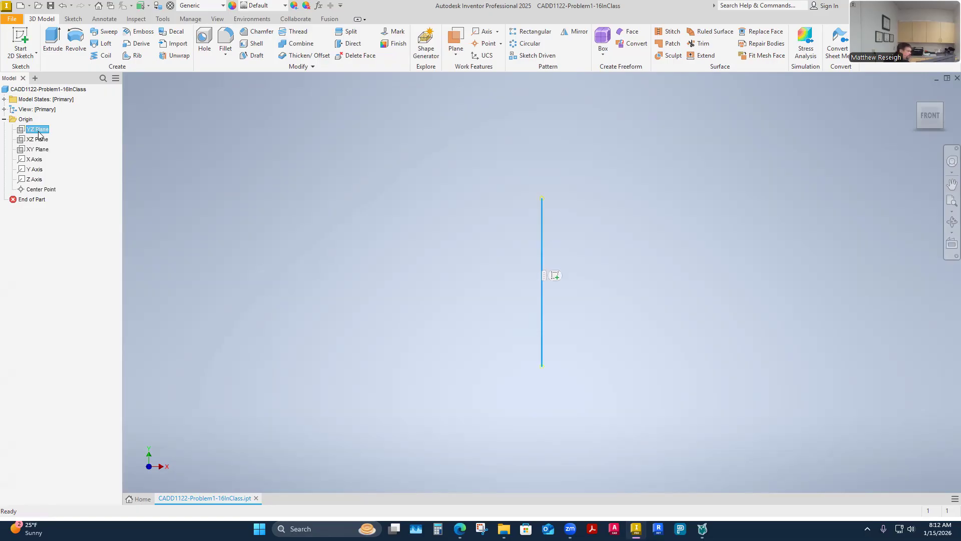
left_click(37, 149, "shift")
right_click(39, 150)
left_click(44, 206)
middle_click_drag(337, 311, 332, 341, "shift")
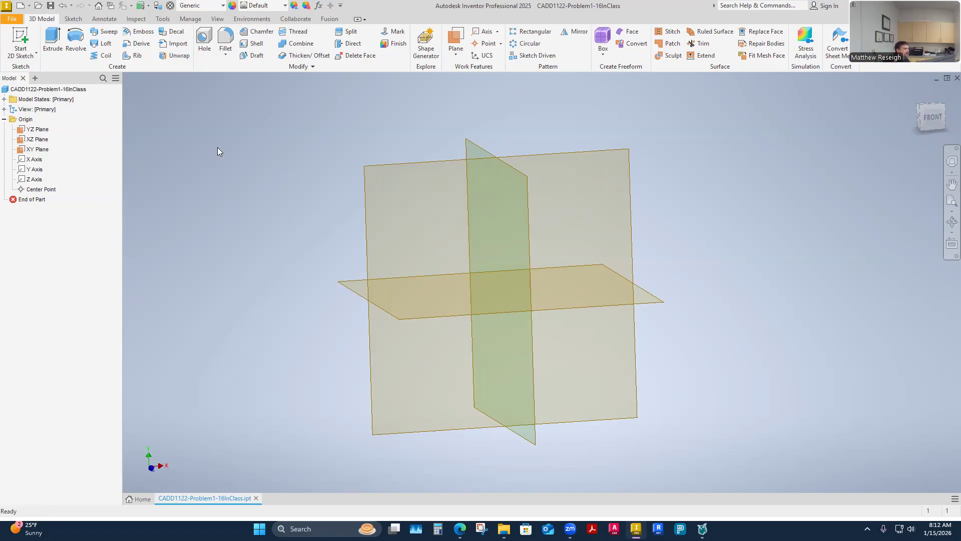
Step: Hide the YZ, XZ and XY origin planes together
left_click(37, 150)
key("Escape")
left_click(4, 119)
left_click(4, 119)
left_click(36, 130)
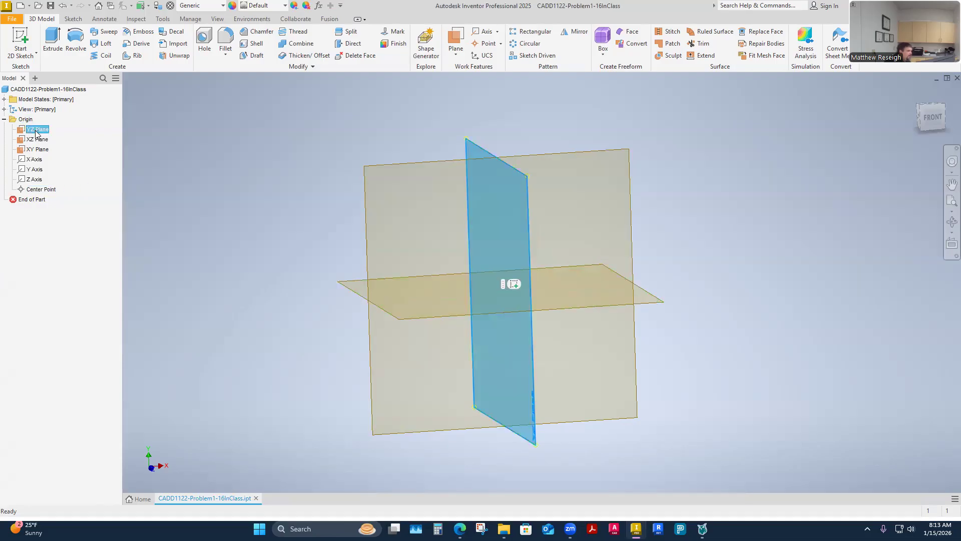
left_click(38, 149, "shift")
right_click(38, 152)
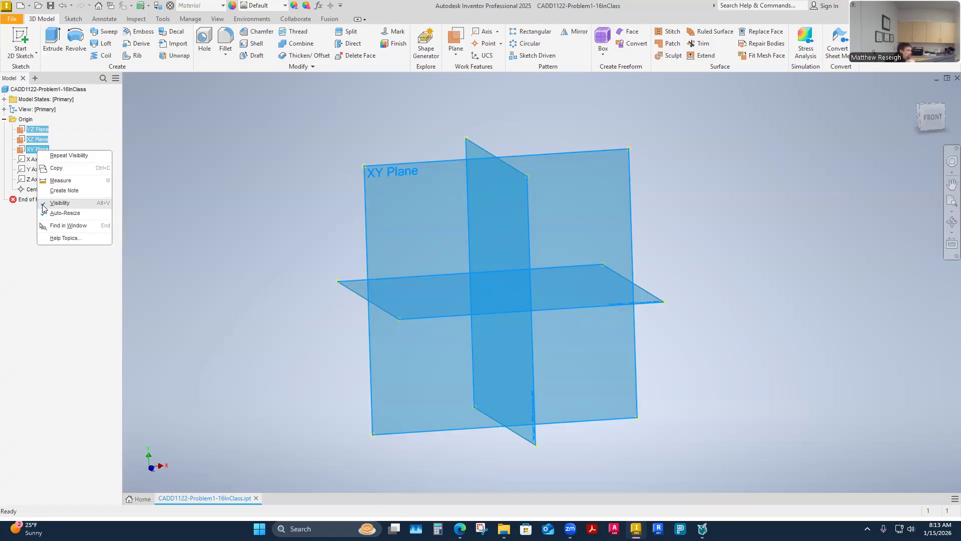
left_click(59, 203)
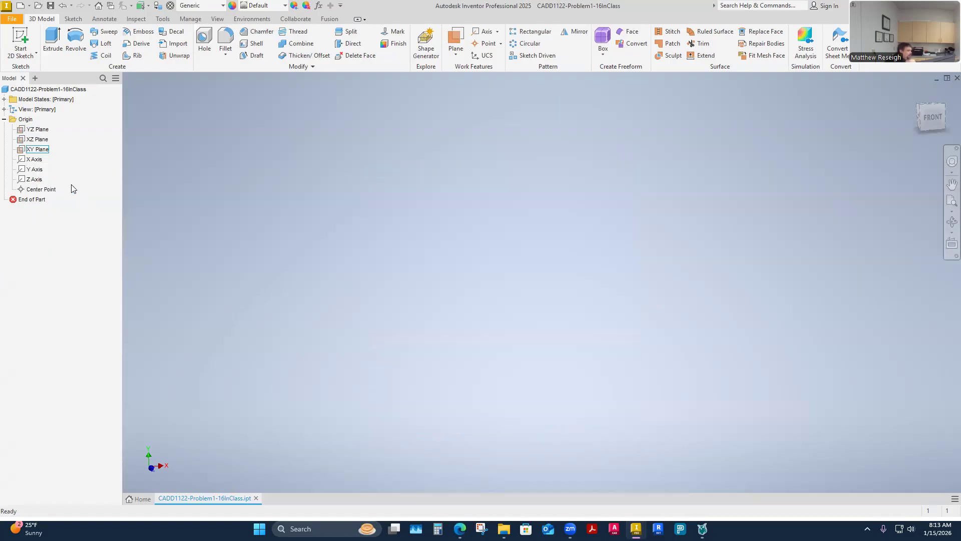
Step: Turn the visibility of all three origin planes back on
left_click(39, 130)
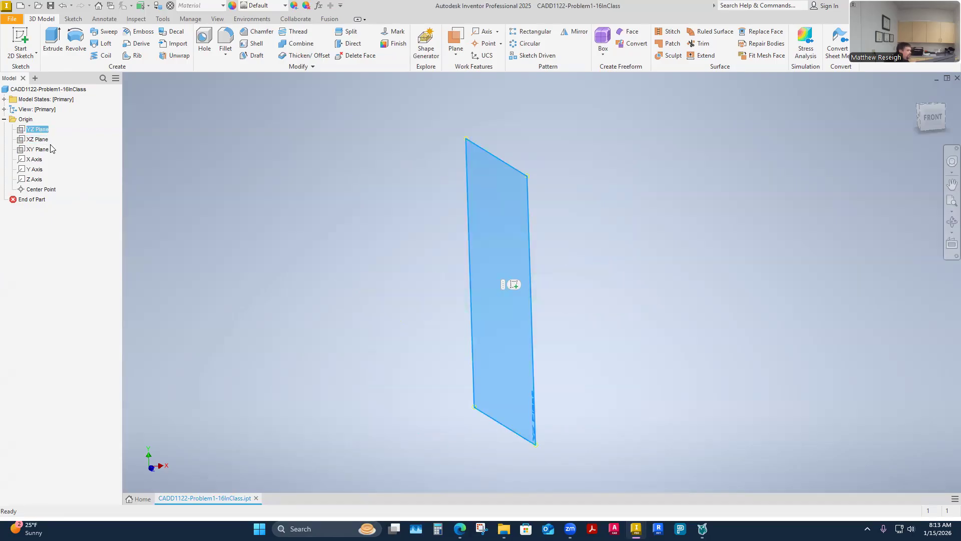
left_click(44, 152, "shift")
right_click(44, 151)
left_click(65, 202)
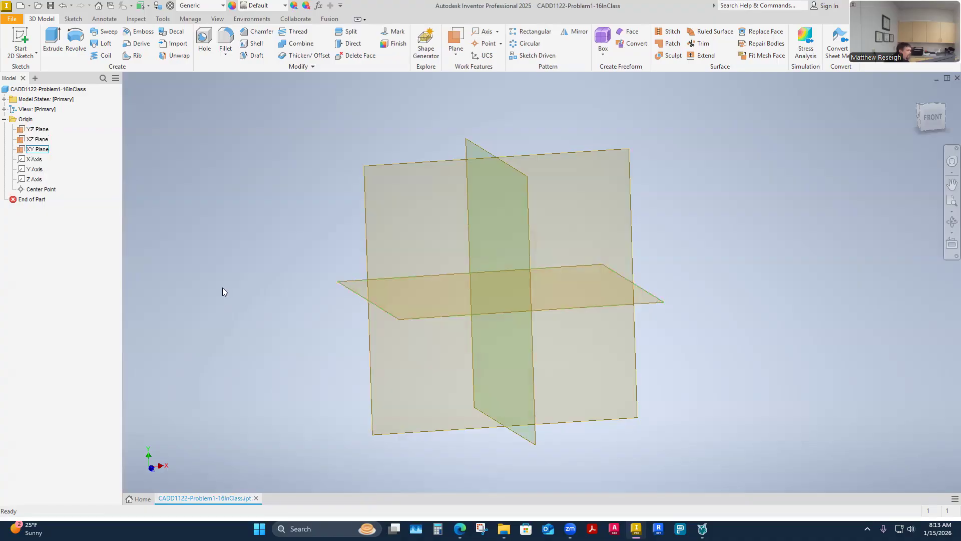
middle_click_drag(222, 287, 289, 282, "shift")
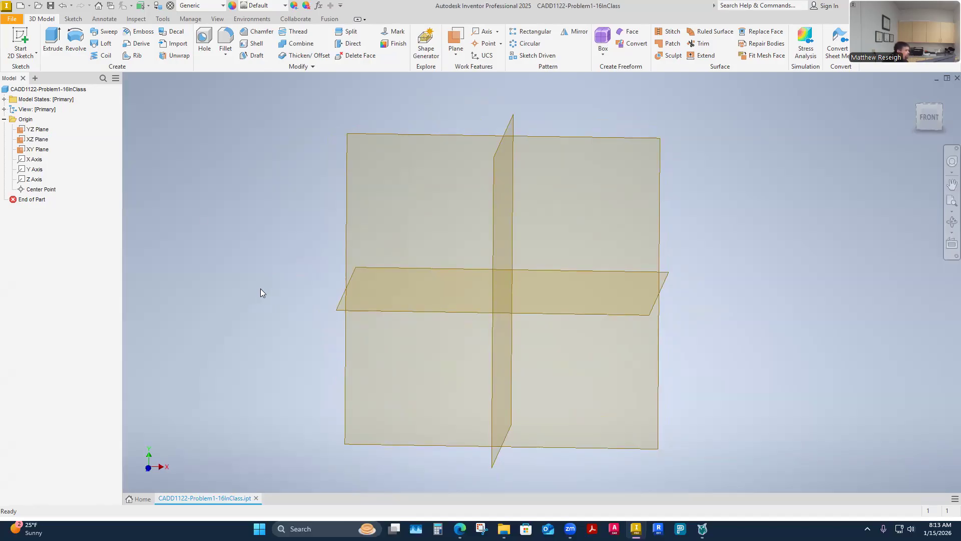
Step: Turn the origin Center Point's visibility on and back off
right_click(42, 192)
left_click(65, 243)
right_click(42, 190)
Step: Switch to the browser's assignment page and examine the dimensions in the Problem 1-16 part image
mouse_move(460, 528)
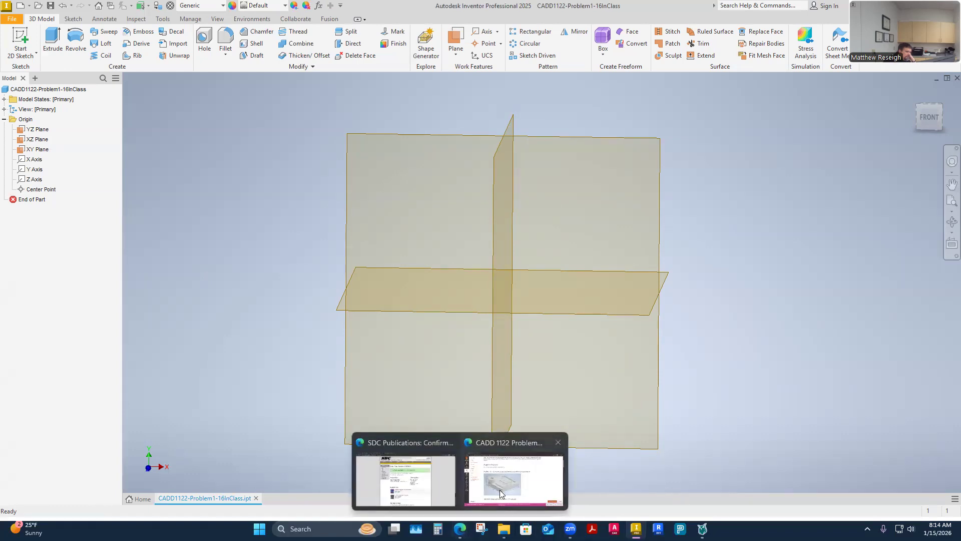
left_click(518, 468)
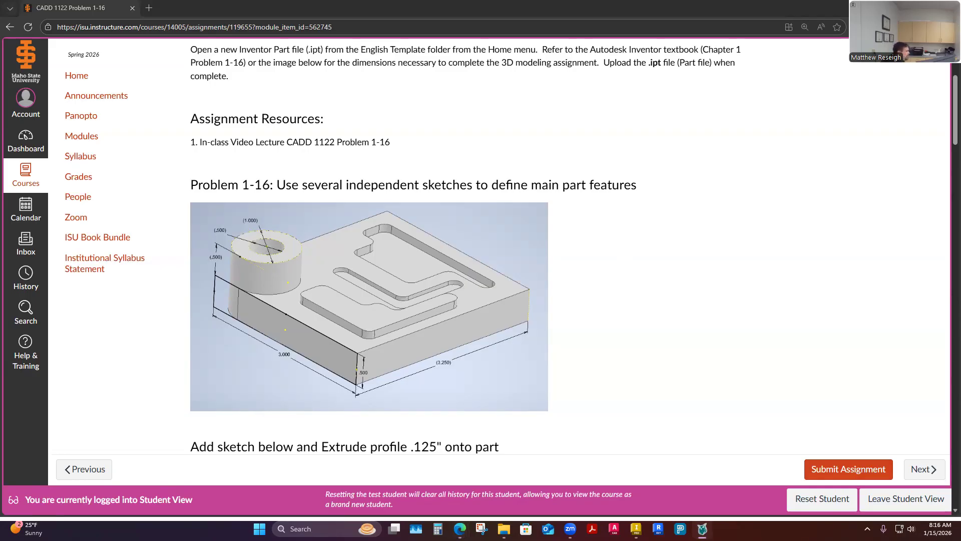
left_click(702, 528)
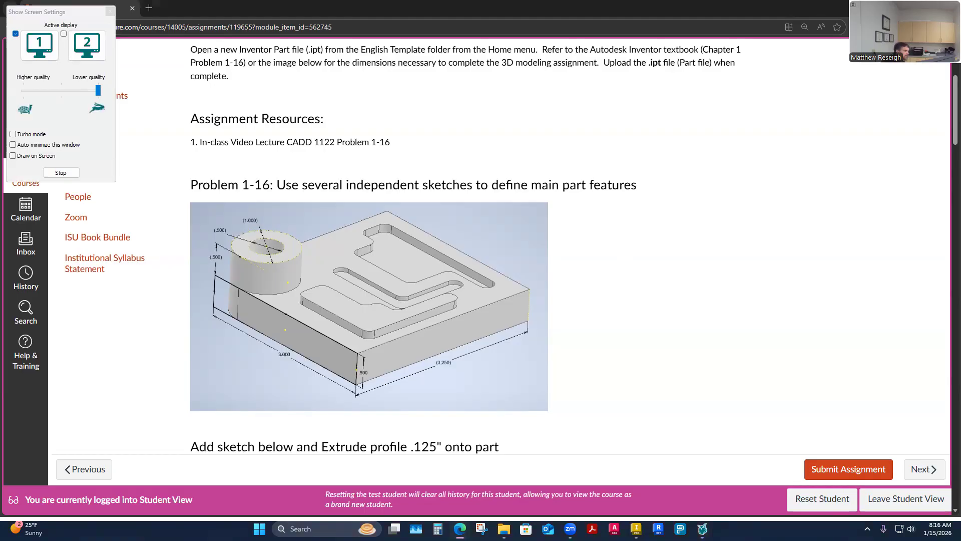
left_click_drag(84, 11, 0, 111)
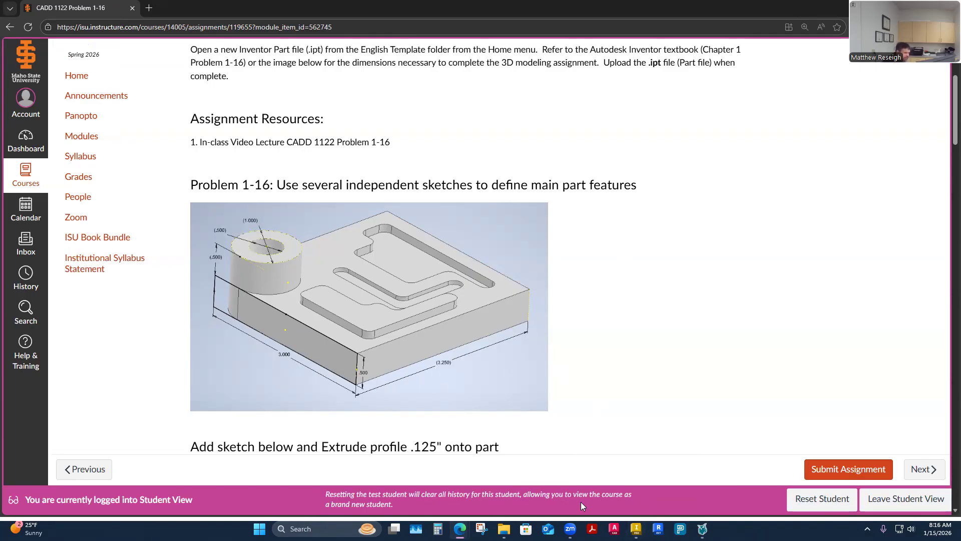
Step: Switch back to Inventor and start a new sketch on the XY plane
left_click(636, 528)
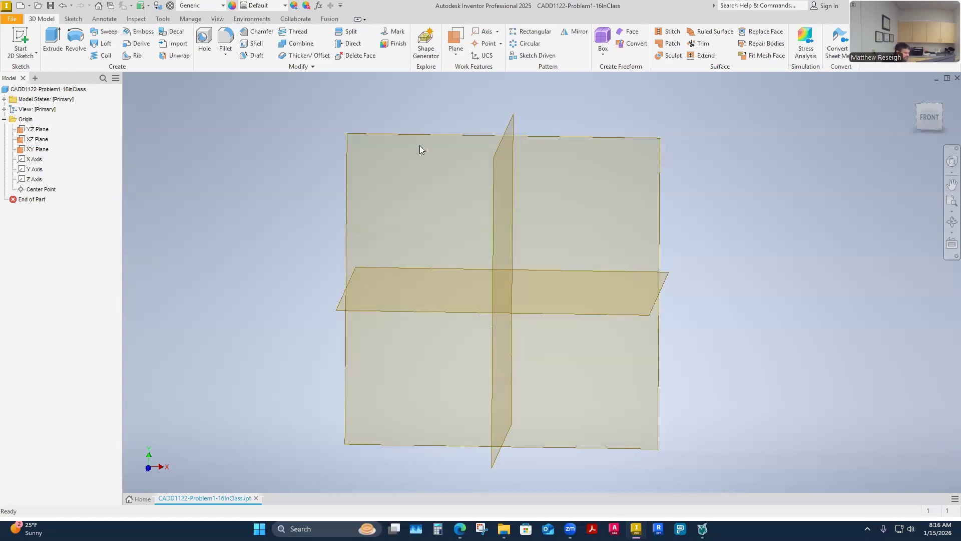
right_click(410, 136)
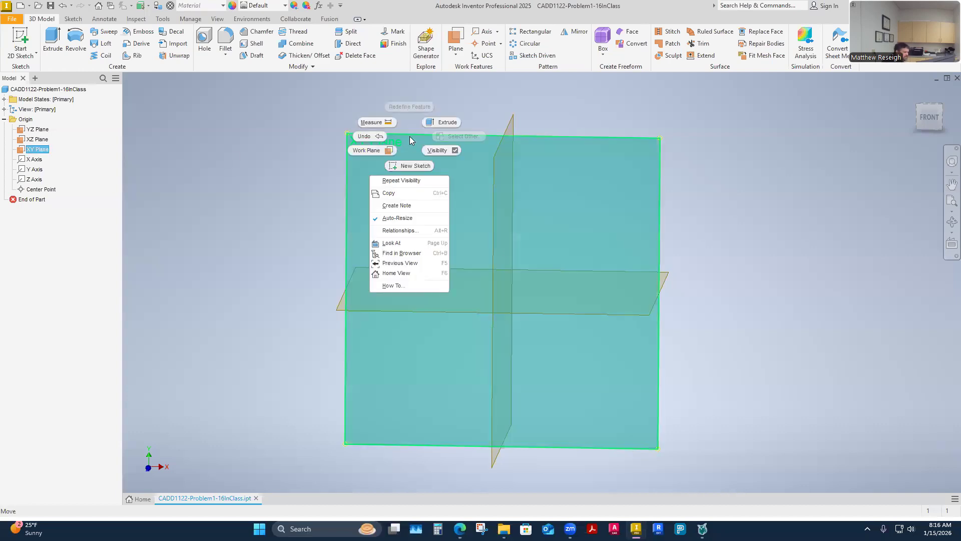
left_click(416, 166)
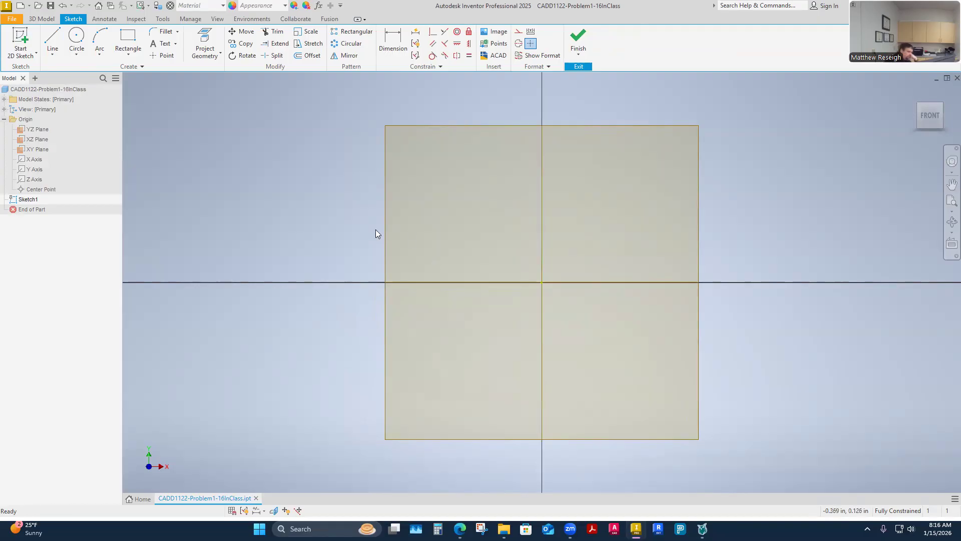
Step: Draw a two-point rectangle about 1.2 in wide around the origin, leaving its corners off the axes
left_click(128, 42)
left_click(333, 223)
left_click(812, 350)
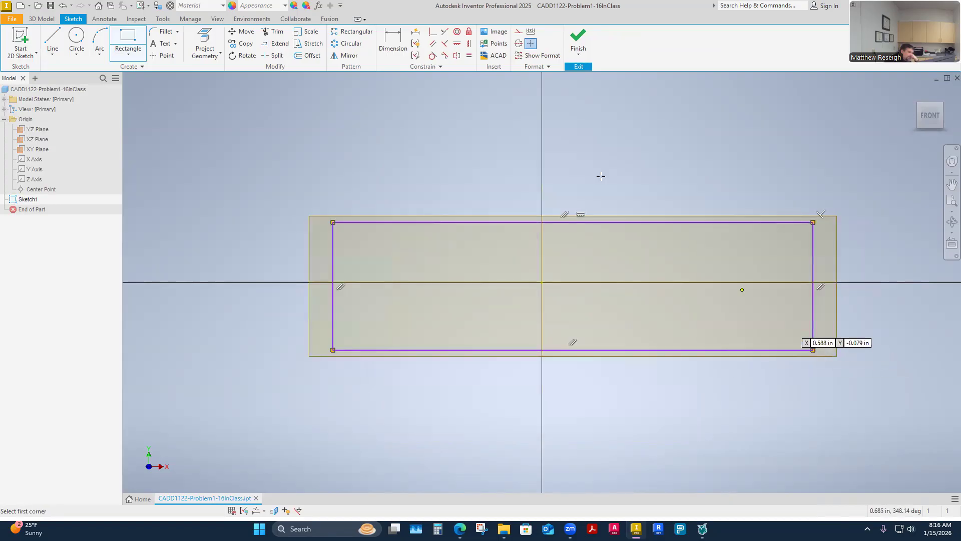
Step: Dimension the rectangle's upper edge and set its width to 3 in
left_click(393, 42)
left_click(429, 222)
left_click(480, 157)
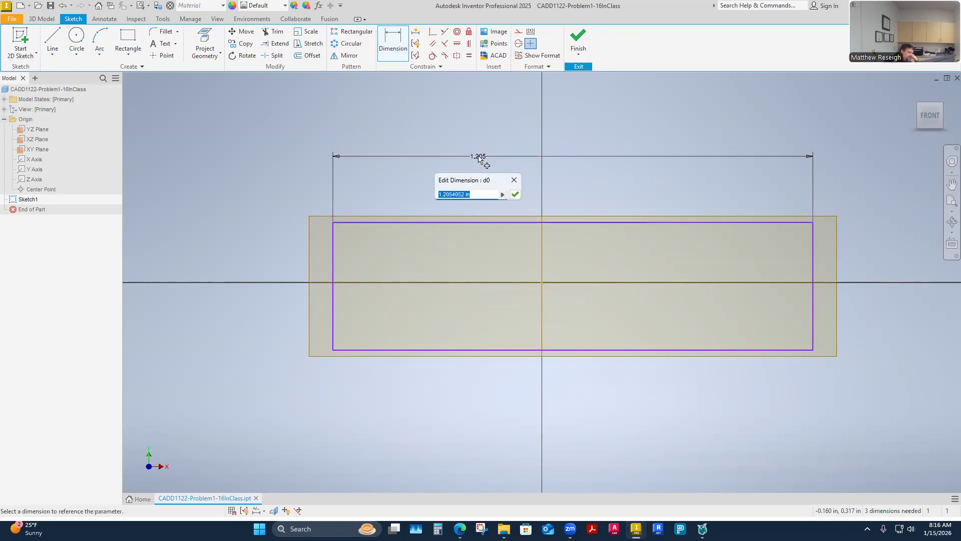
type("3")
key("Return")
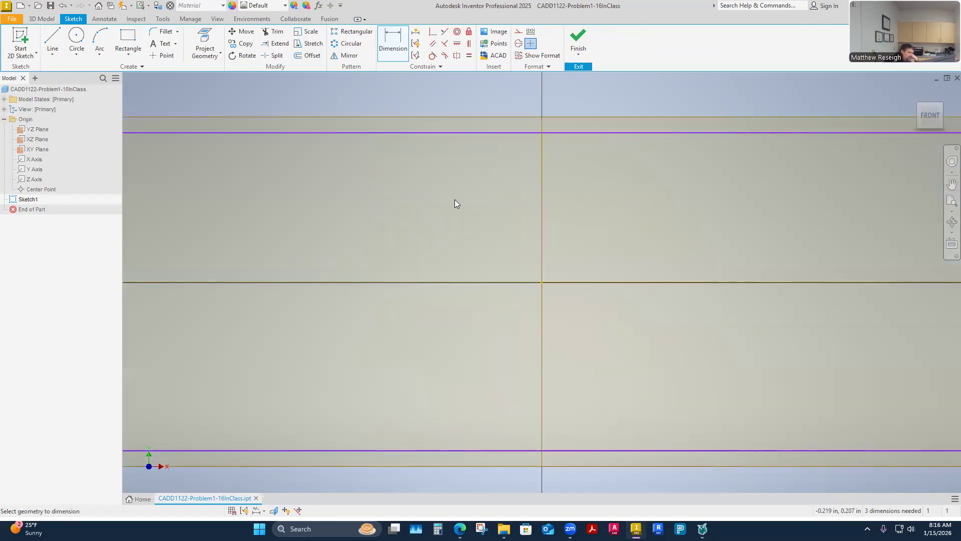
Step: Dimension the rectangle's right edge and set its height to .5 in
scroll(455, 200, "up", 2)
scroll(457, 199, "up", 3)
scroll(716, 203, "down", 3)
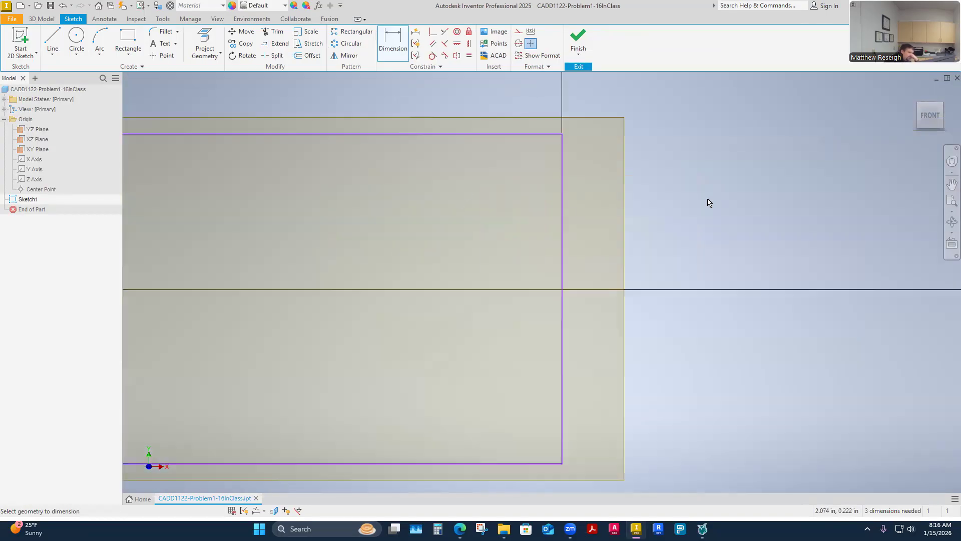
left_click(563, 238)
left_click(690, 269)
type(".5")
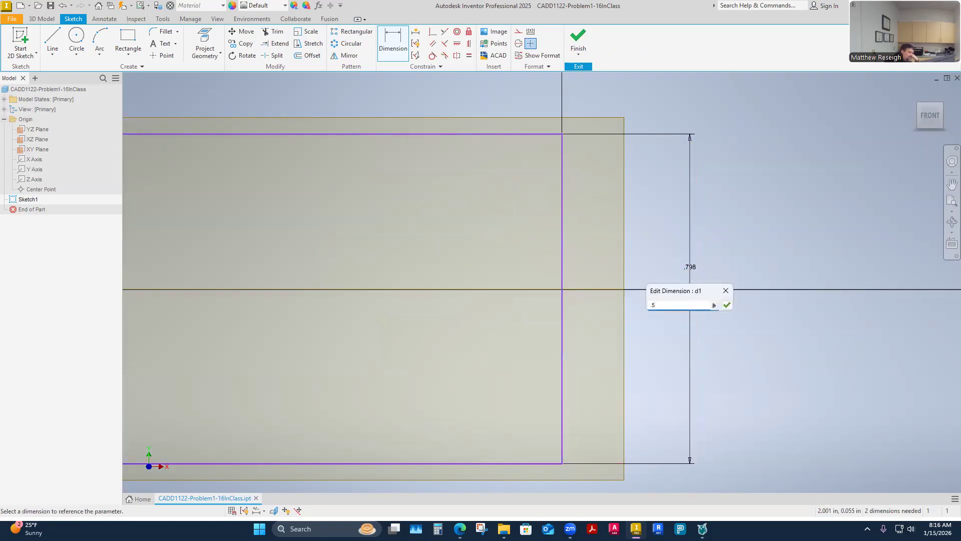
key("Return")
Step: Apply a Coincident constraint between the rectangle's lower-left corner and the origin Center Point
scroll(725, 231, "down", 3)
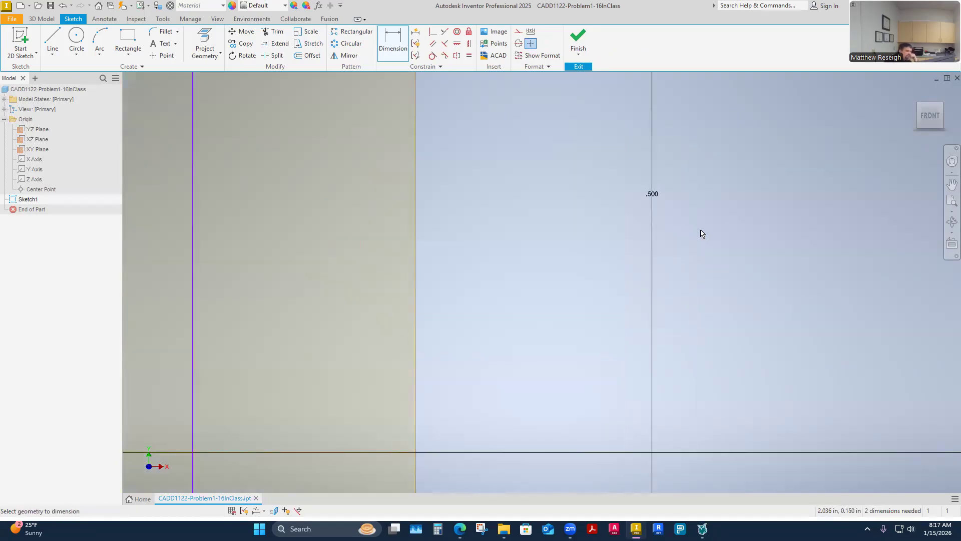
scroll(701, 232, "up", 6)
scroll(568, 219, "down", 2)
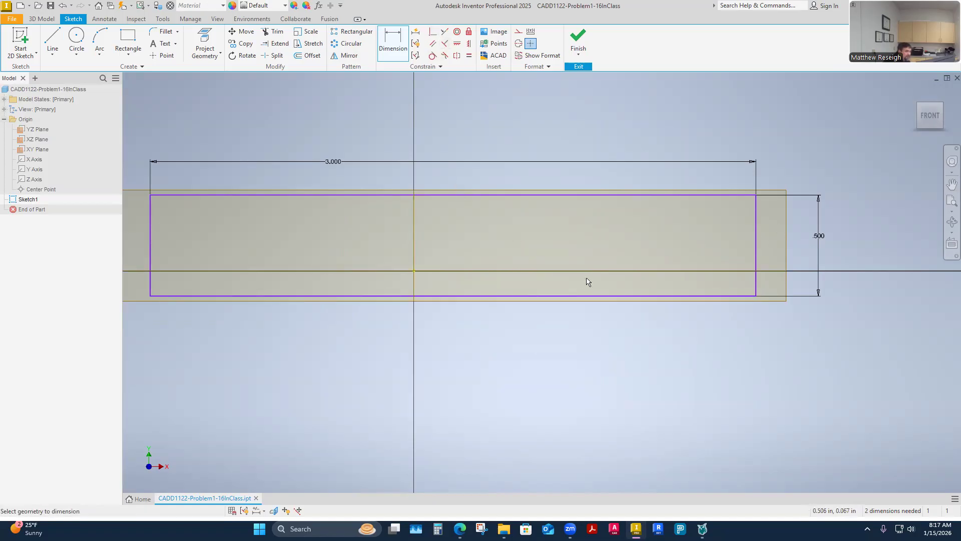
left_click(432, 33)
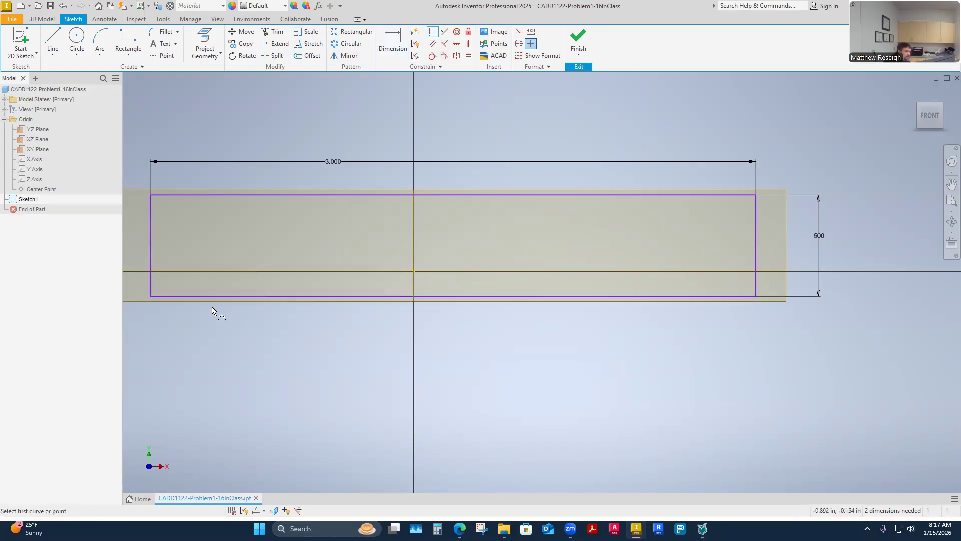
left_click(150, 296)
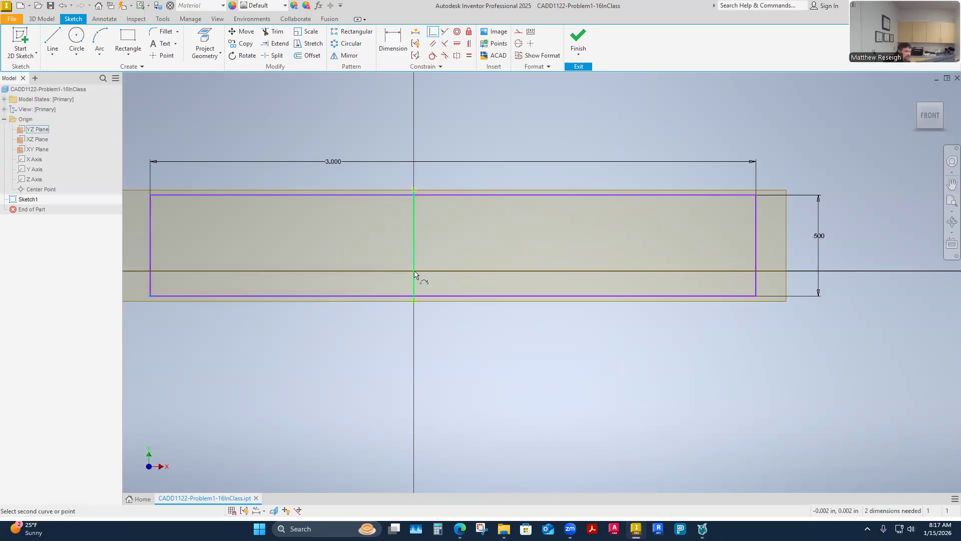
left_click(40, 190)
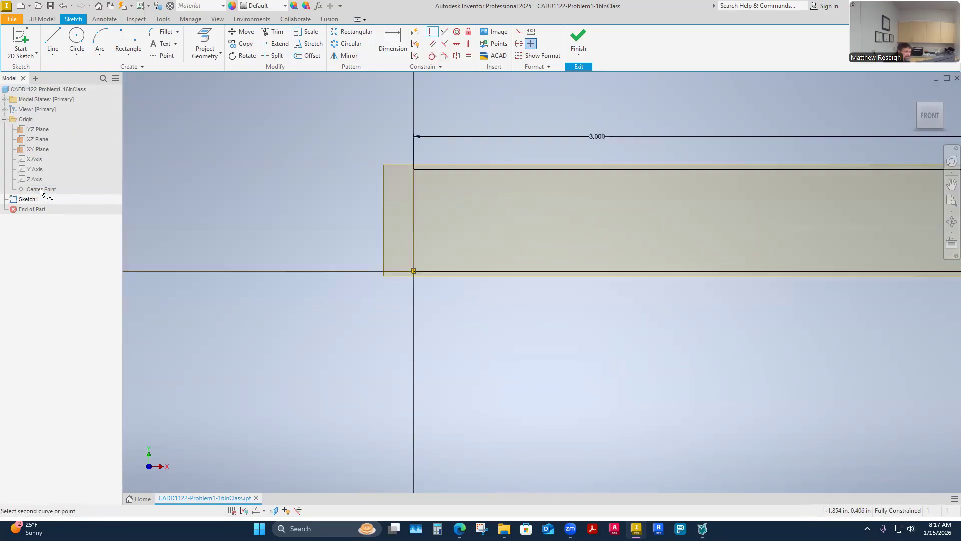
Step: Undo the Coincident constraint between the rectangle's corner and the origin
scroll(221, 324, "down", 3)
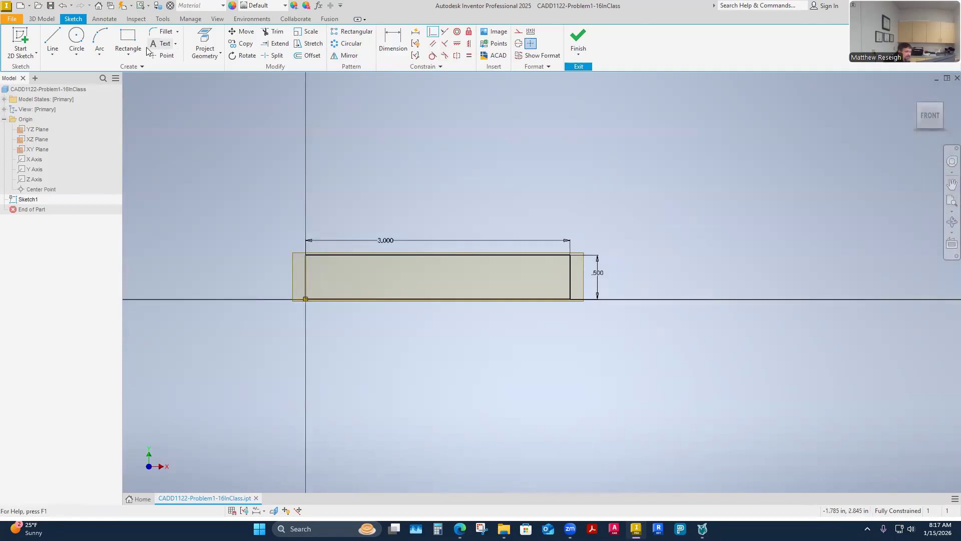
left_click(62, 6)
scroll(351, 320, "up", 2)
scroll(300, 318, "down", 4)
scroll(152, 300, "up", 4)
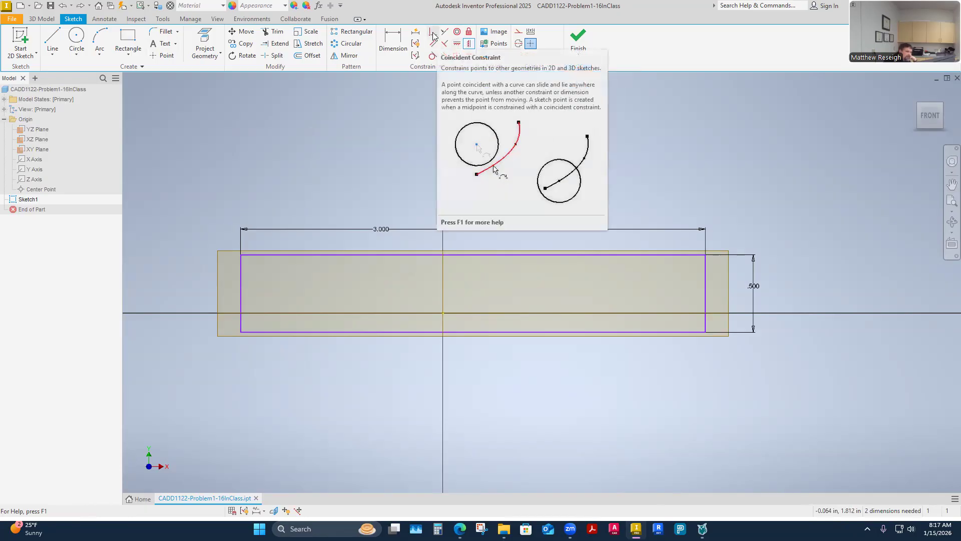
left_click(460, 45)
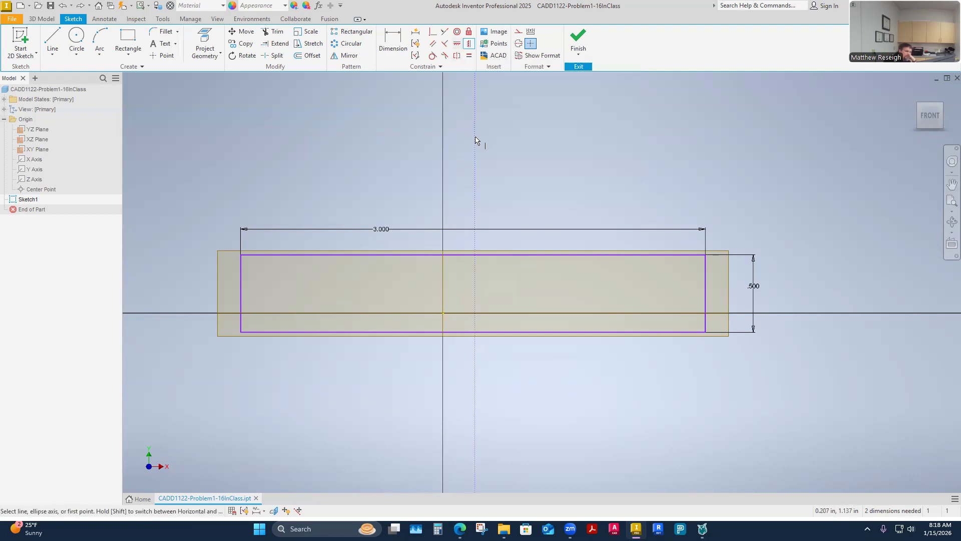
left_click(457, 43)
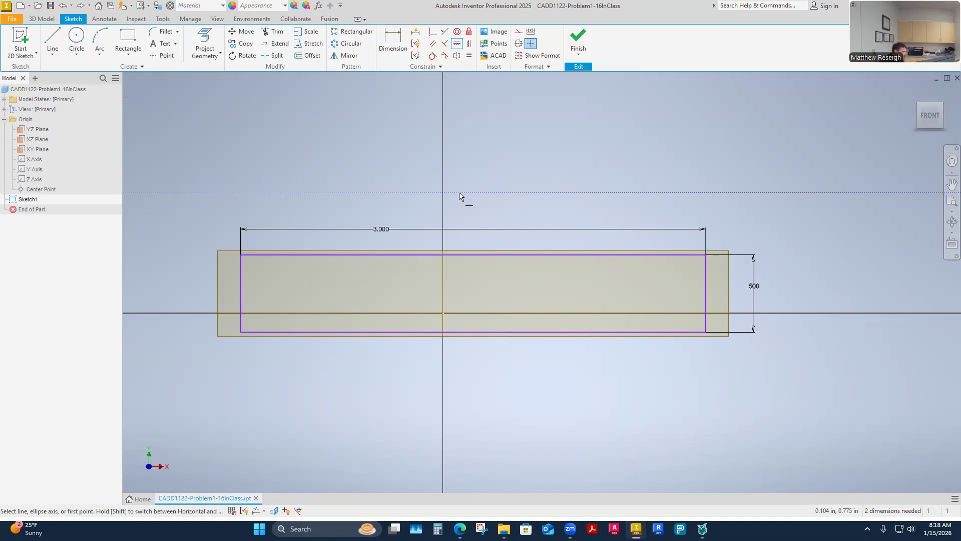
key("Escape")
left_click(468, 43)
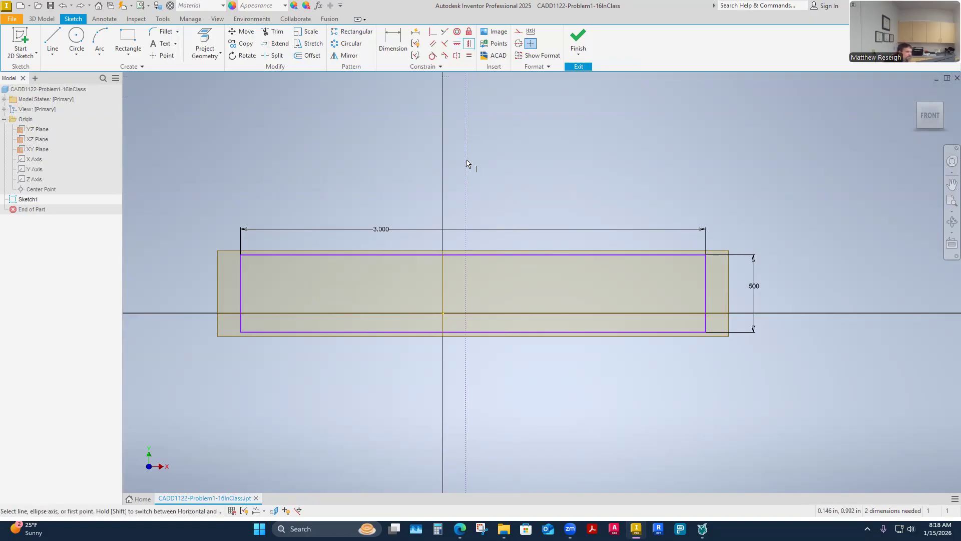
Step: Apply a Horizontal constraint between the midpoint of the rectangle's left edge and the origin Center Point
left_click(457, 43)
left_click(241, 294)
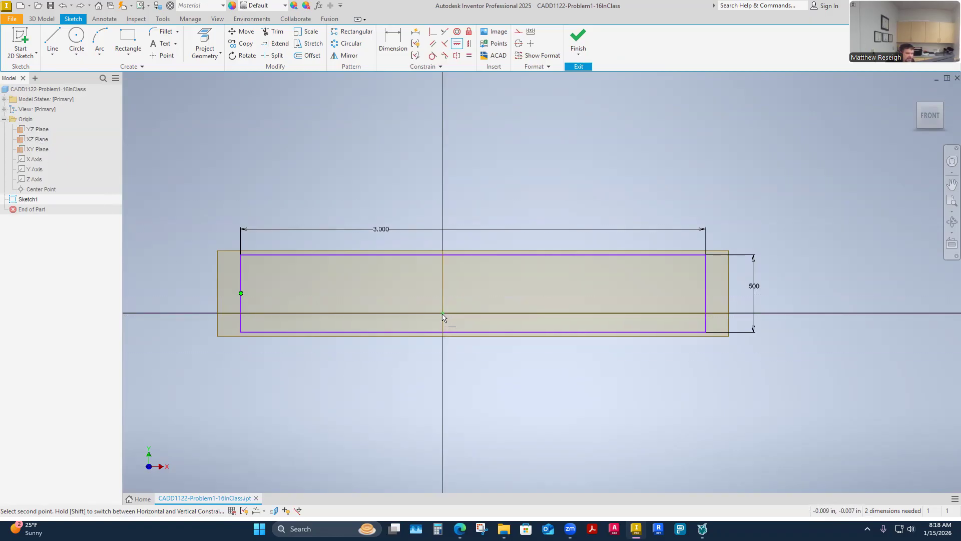
left_click(45, 191)
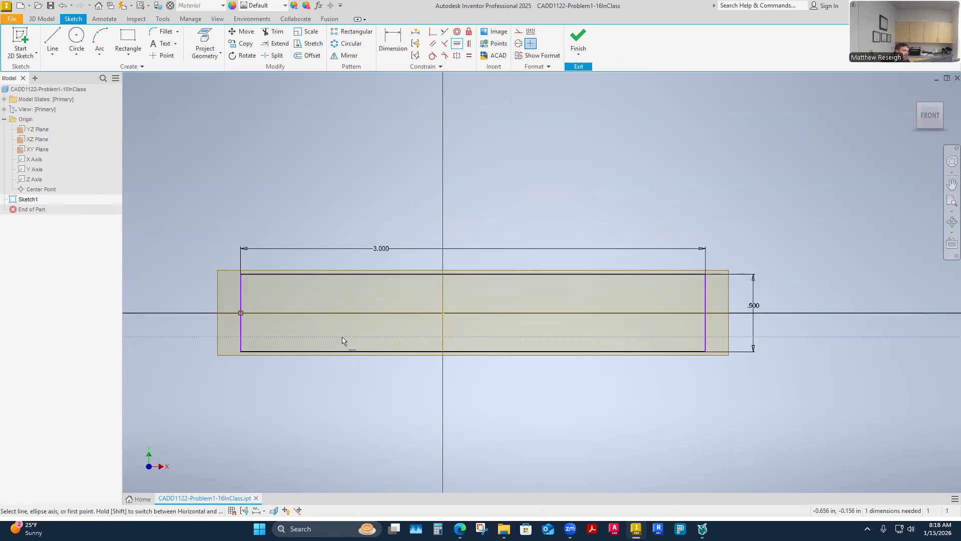
key("Escape")
Step: Apply a Vertical constraint between the midpoint of the rectangle's upper edge and the origin Center Point
left_click(473, 44)
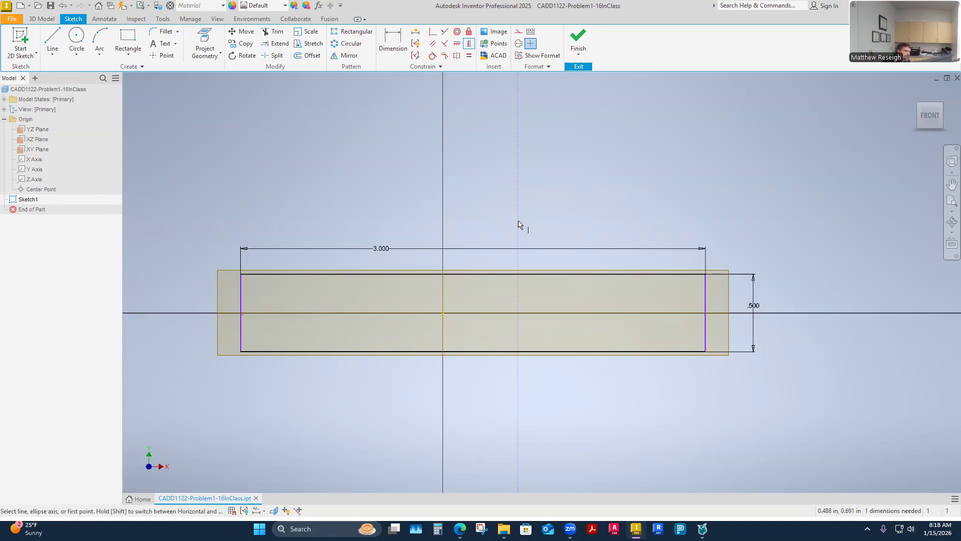
left_click(474, 274)
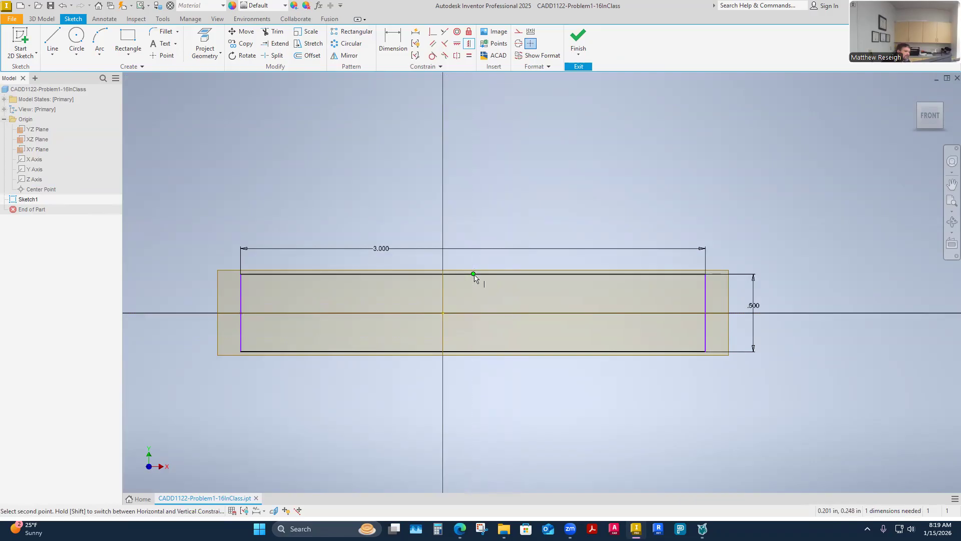
left_click(38, 191)
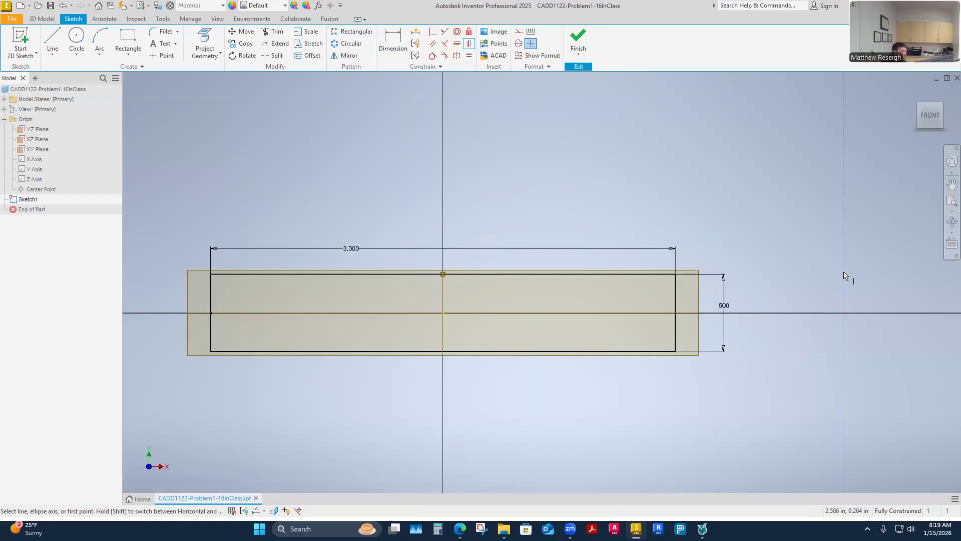
key("Escape")
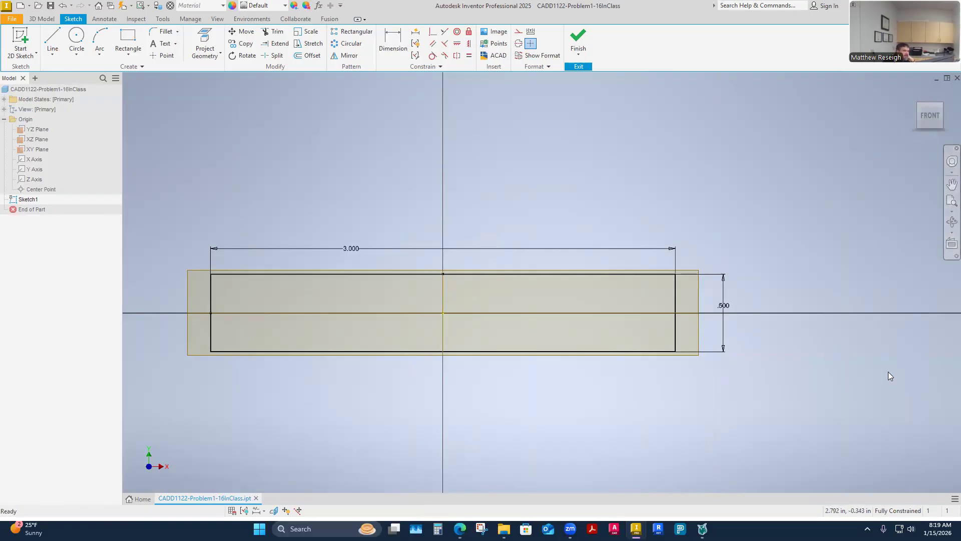
left_click(458, 45)
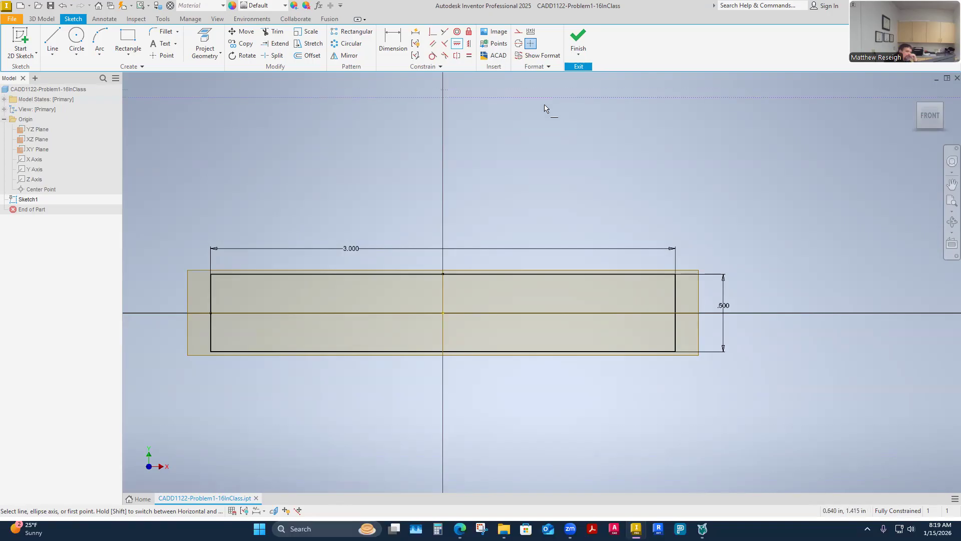
key("Escape")
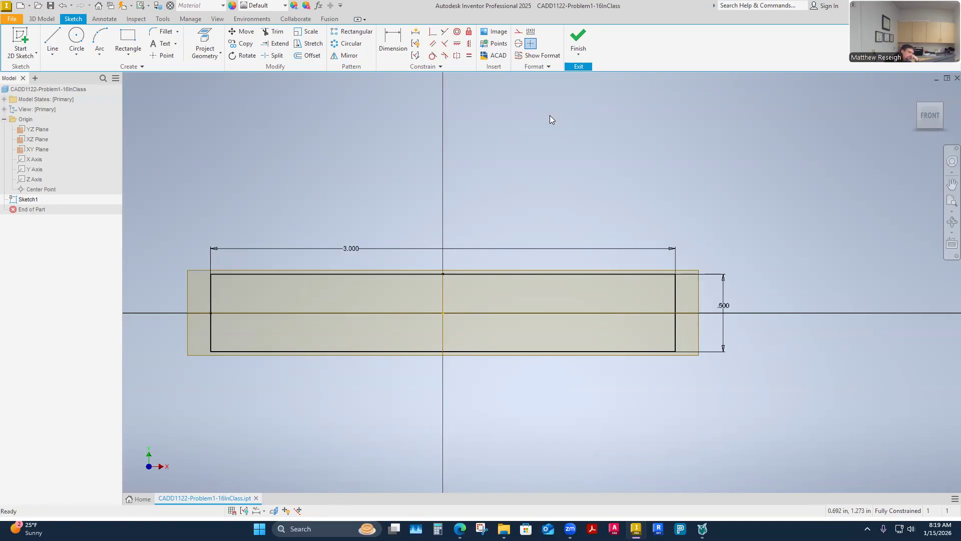
Step: Finish the sketch and extrude the rectangle 3.25 in with the Symmetric direction about the sketch plane
left_click(579, 39)
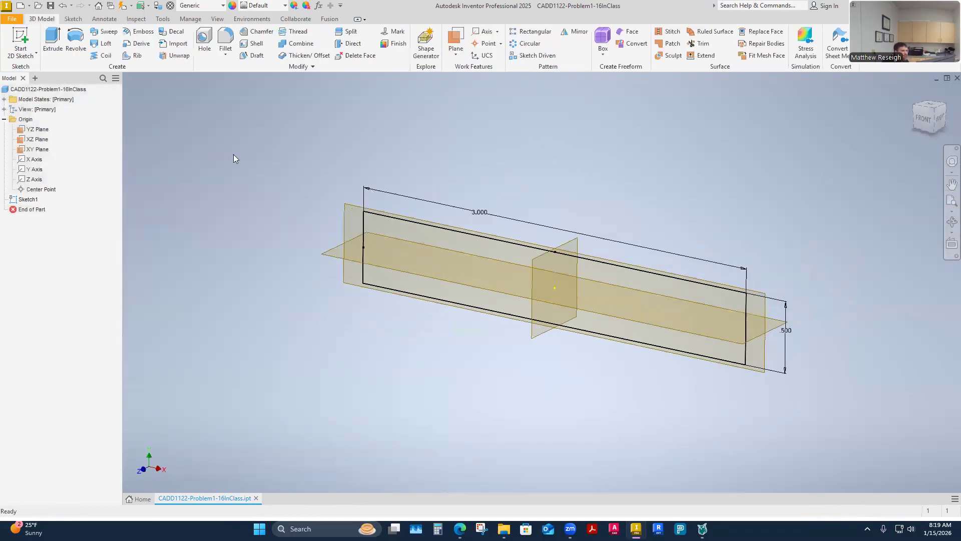
left_click(53, 43)
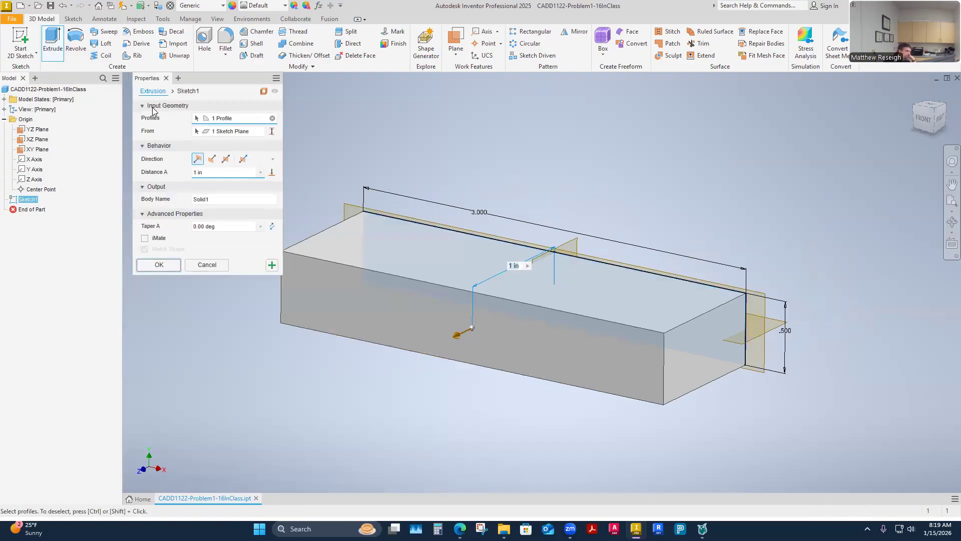
type("3.25")
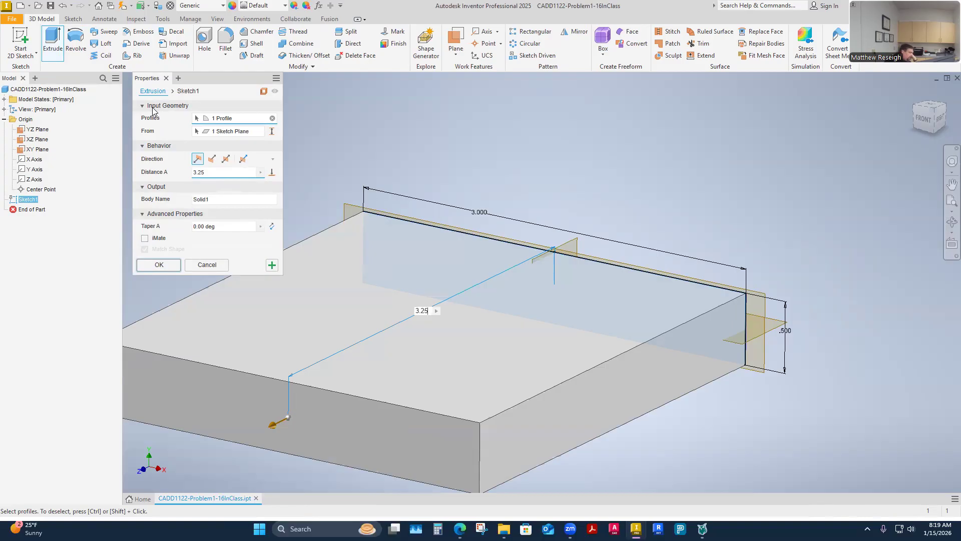
left_click(211, 158)
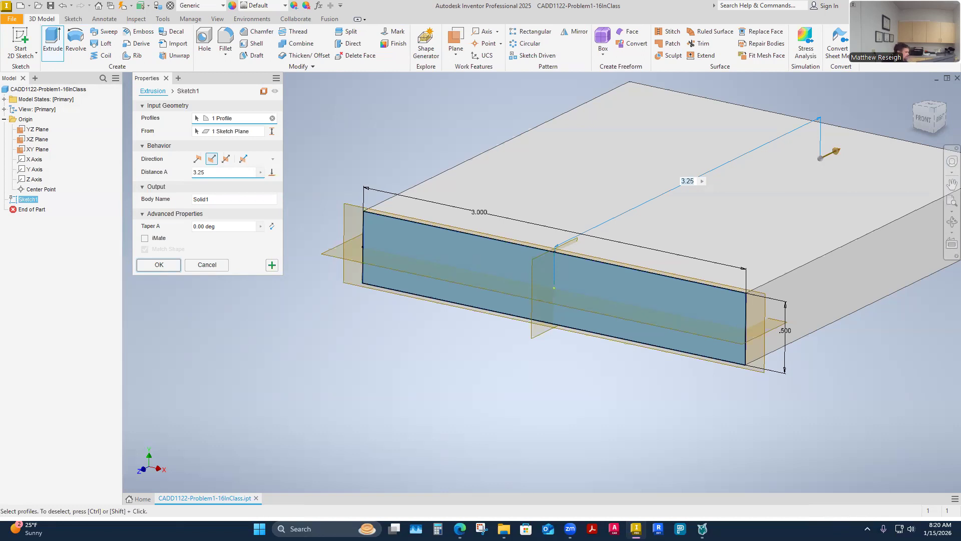
left_click(226, 159)
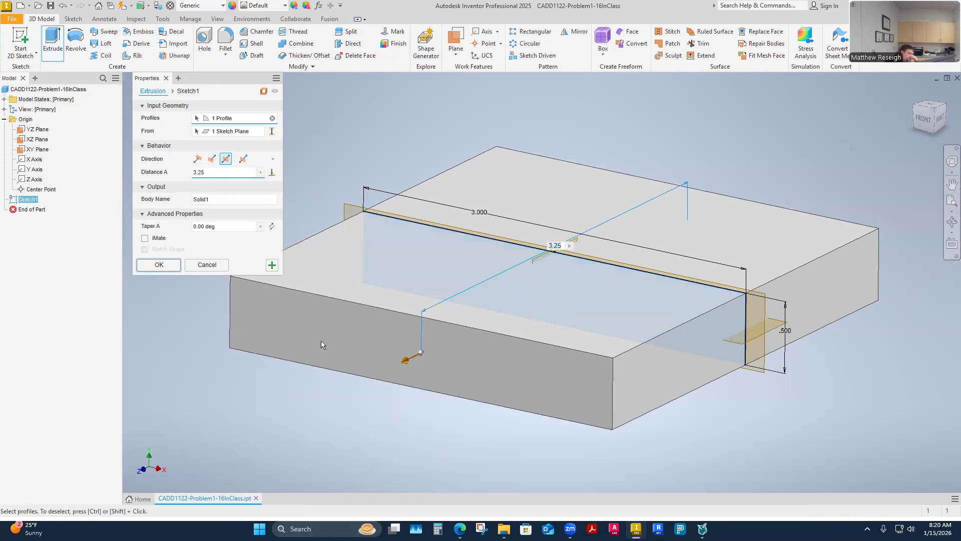
left_click(197, 159)
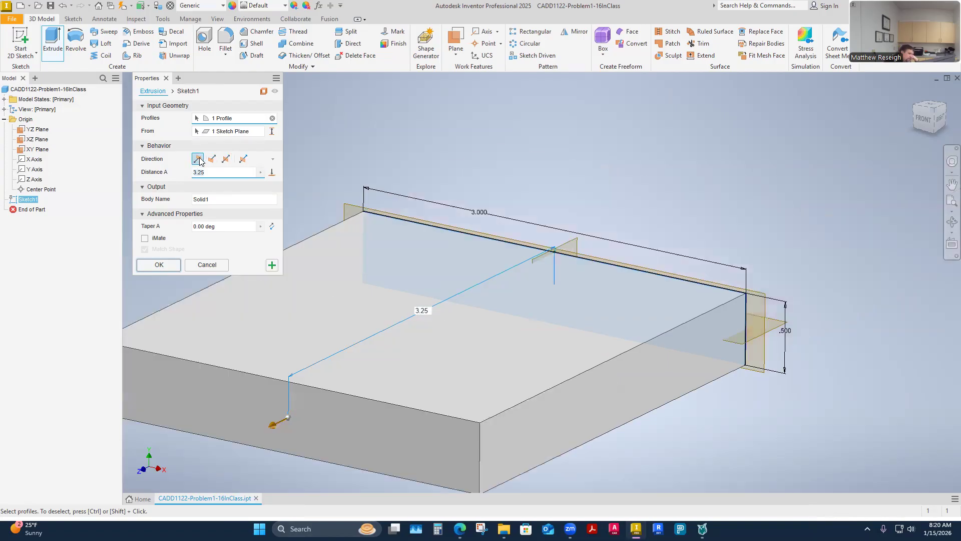
left_click(212, 159)
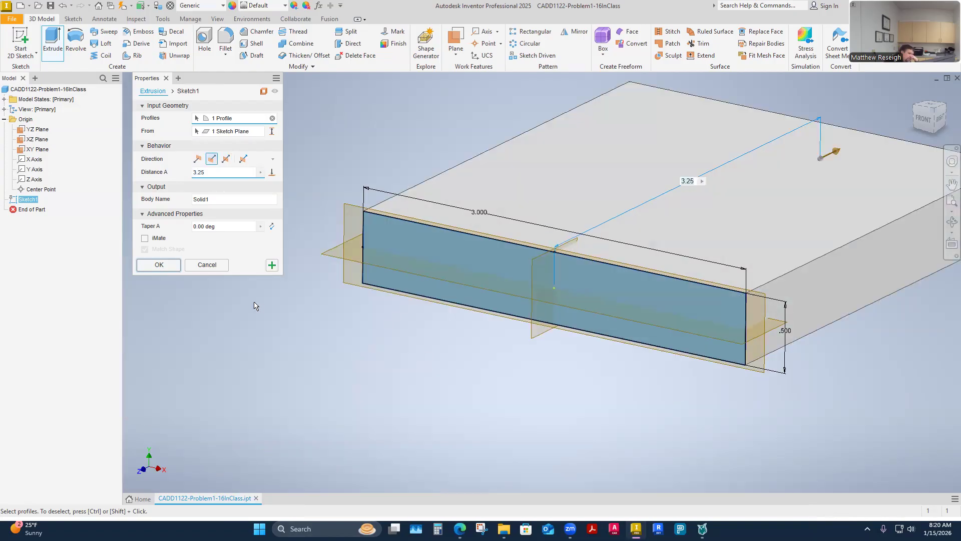
left_click(226, 159)
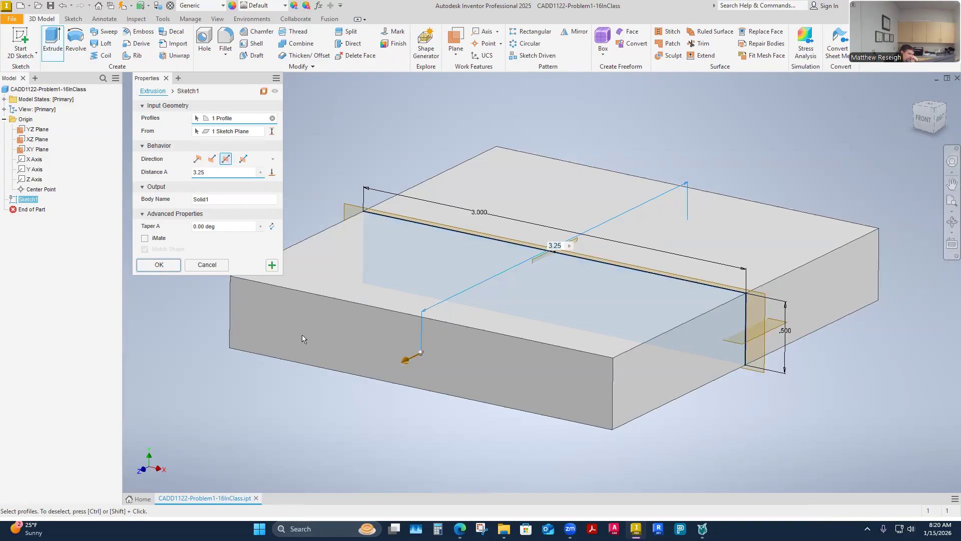
left_click(158, 265)
Step: Turn off the visibility of the YZ, XZ and XY origin planes together
middle_click_drag(213, 463, 340, 414, "shift")
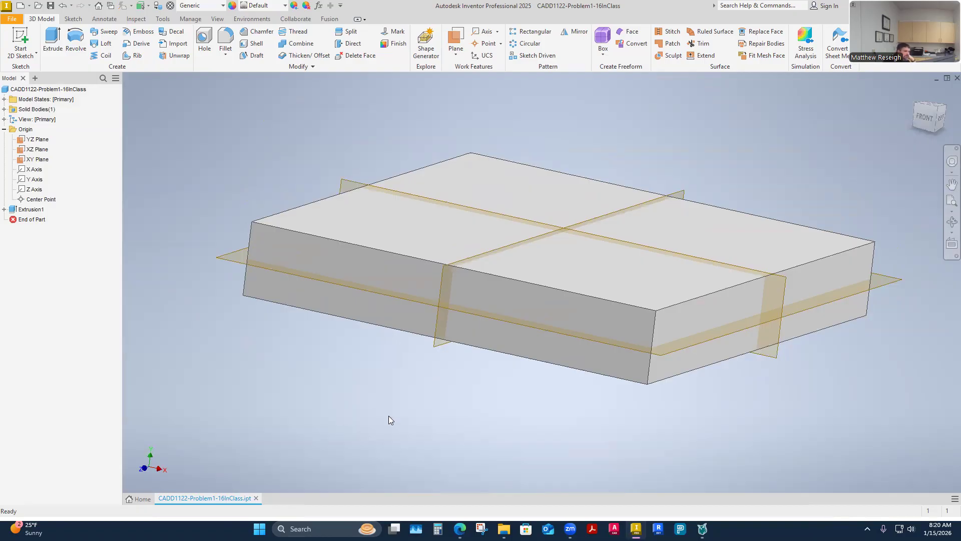
middle_click_drag(466, 356, 371, 369, "shift")
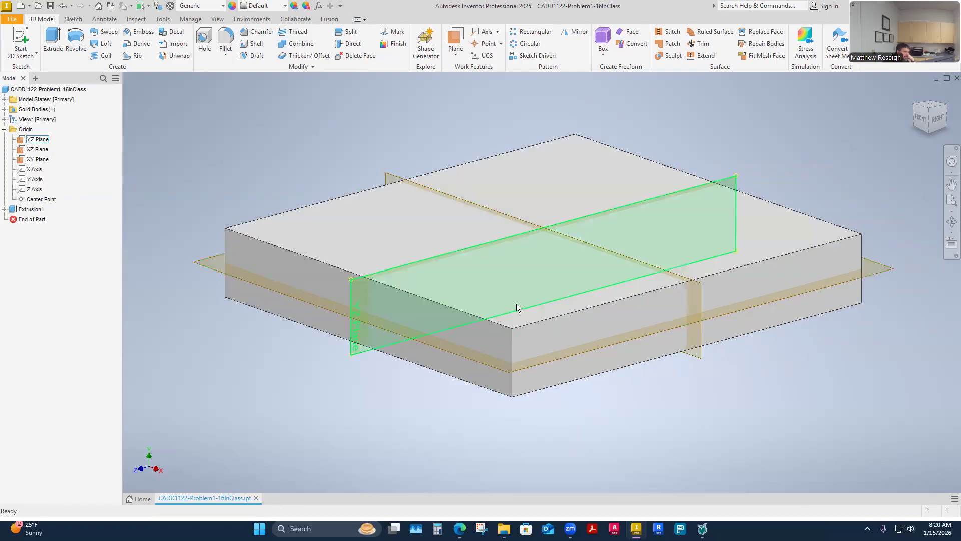
left_click(45, 140)
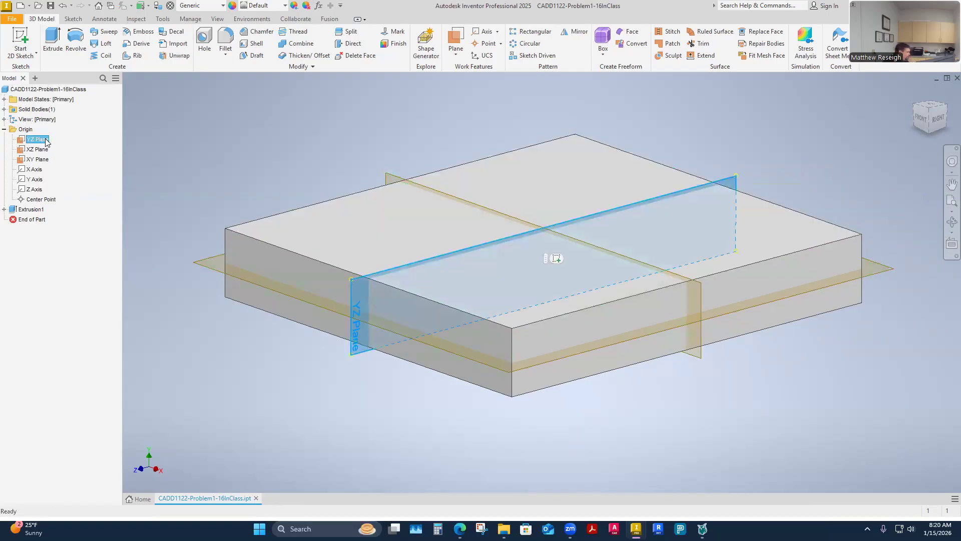
left_click(40, 160, "shift")
right_click(44, 159)
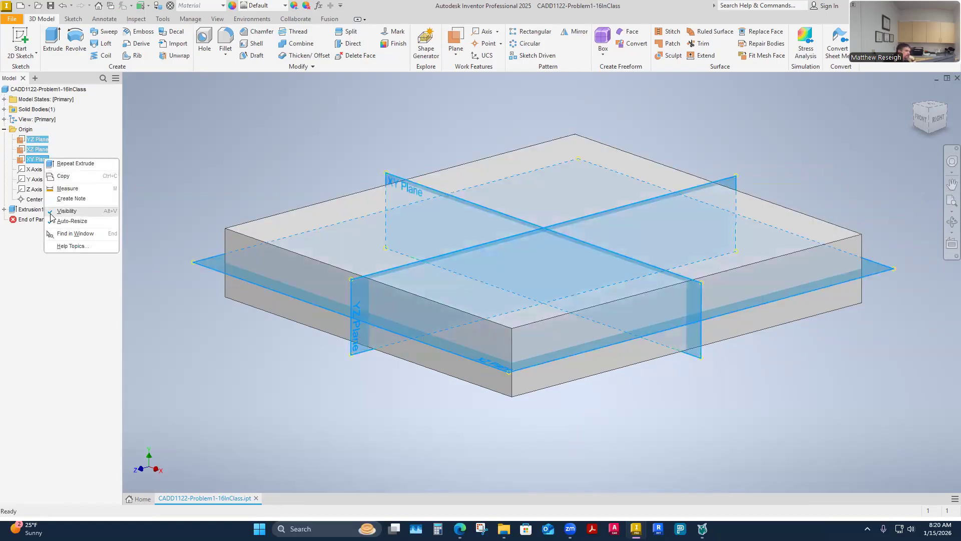
left_click(66, 211)
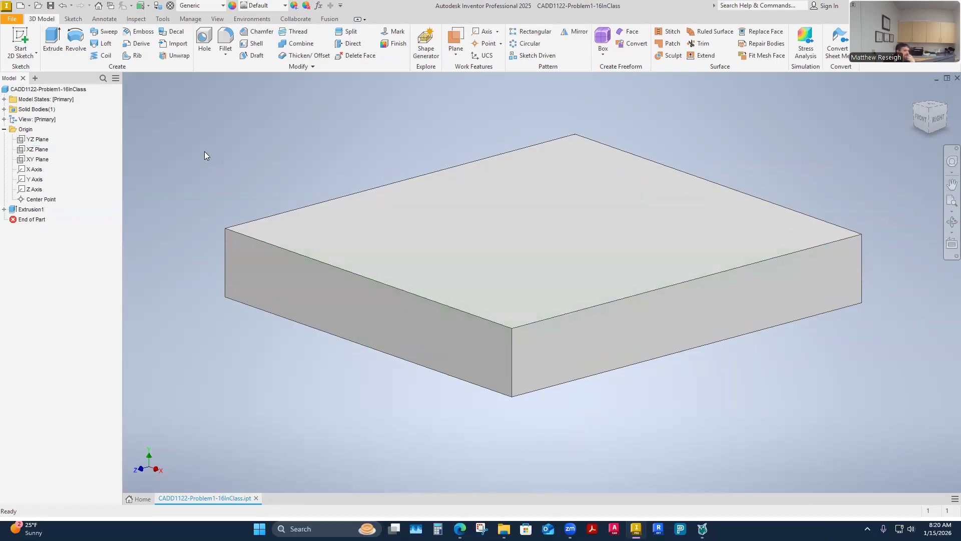
Step: Switch to the CADD 1122 Problem 1-16 assignment page in the browser and examine the part's reference drawing
middle_click_drag(204, 167, 348, 393, "shift")
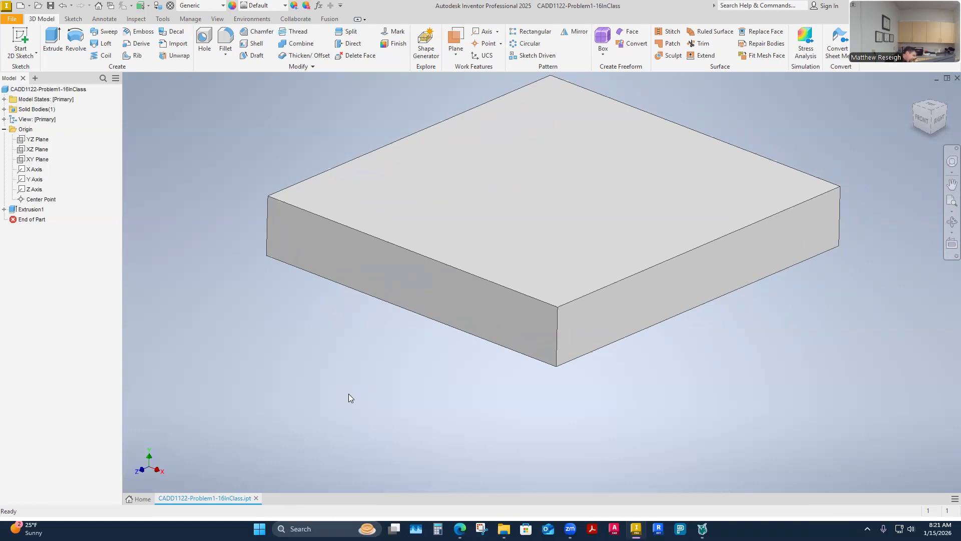
mouse_move(460, 529)
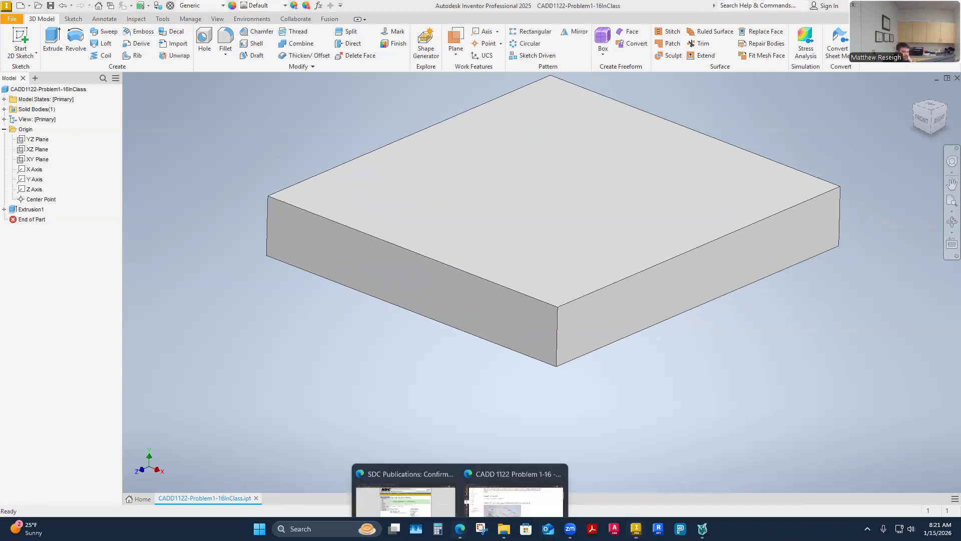
left_click(494, 484)
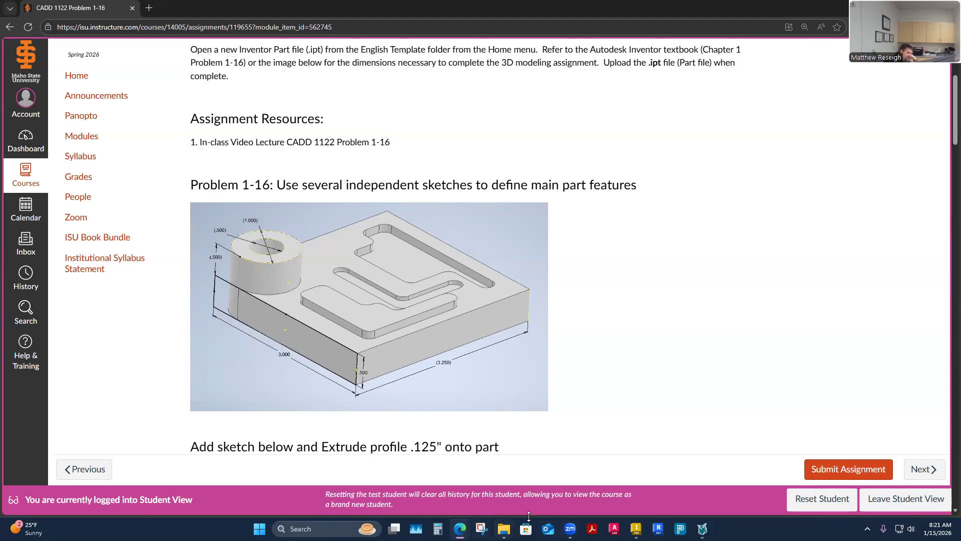
Step: Switch back to Inventor and fillet the block's front-left vertical edge with a .5 in radius
left_click(636, 529)
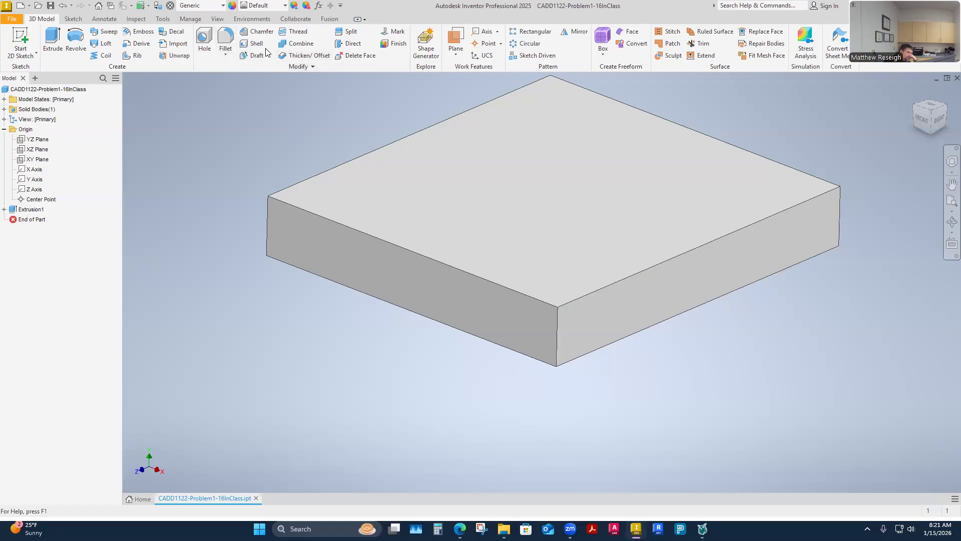
left_click(225, 41)
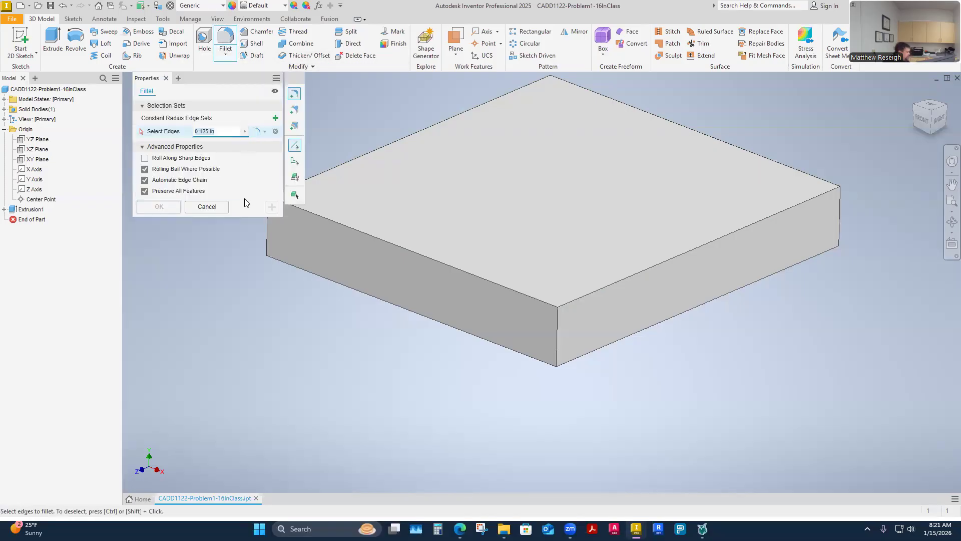
middle_click_drag(170, 294, 250, 350, "shift")
left_click(289, 348)
type(".5")
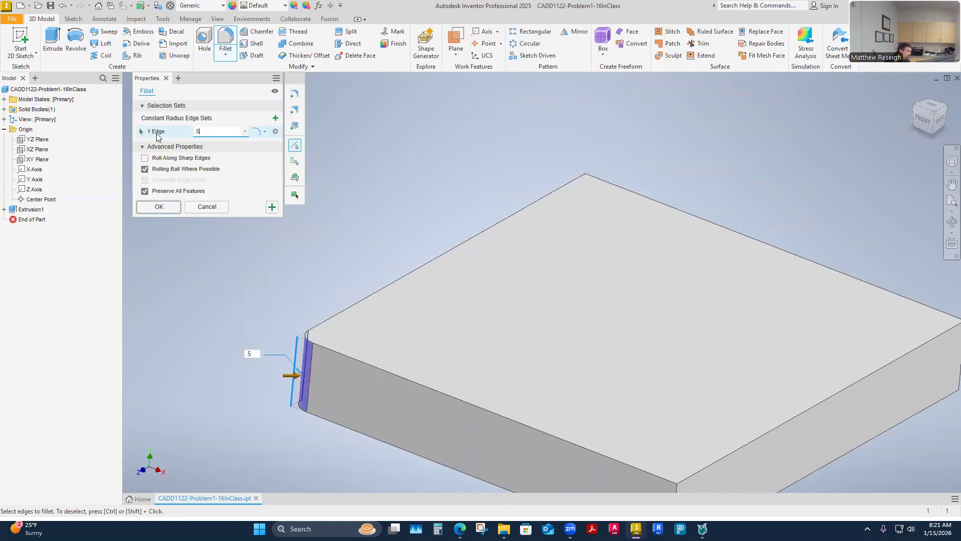
middle_click_drag(546, 210, 321, 165, "shift")
left_click(160, 207)
key("F6")
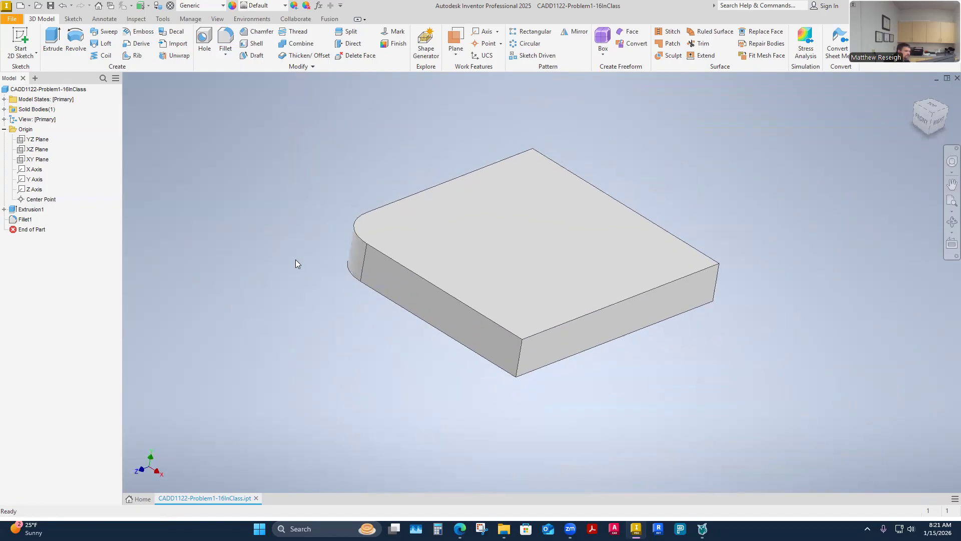
middle_click_drag(295, 264, 626, 236, "shift")
left_click(929, 132)
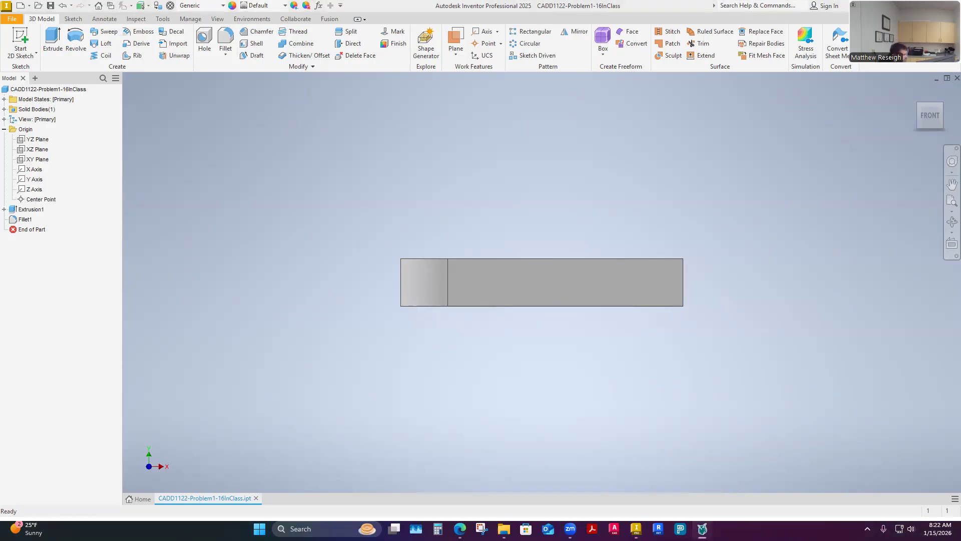
key("XF86AudioRaiseVolume")
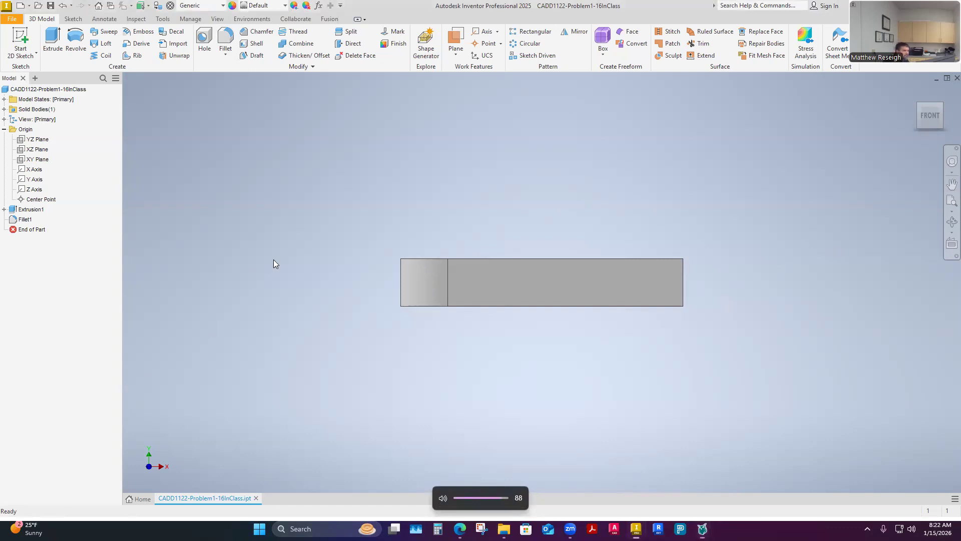
Step: Switch to the CADD 1122 Problem 1-16 page in the browser, examine the cylinder's dimensions in the reference drawing, and return to Inventor
key("F6")
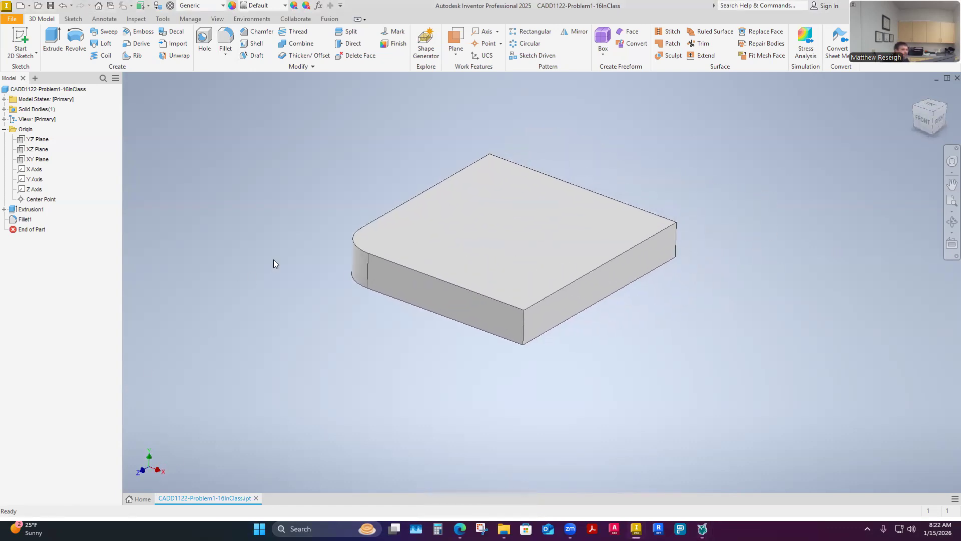
middle_click_drag(273, 259, 255, 283, "shift")
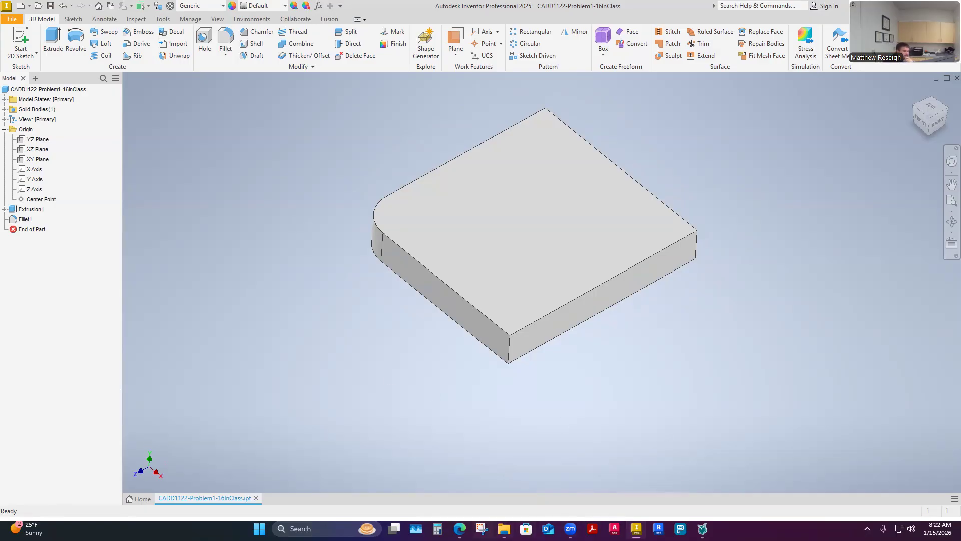
left_click(459, 528)
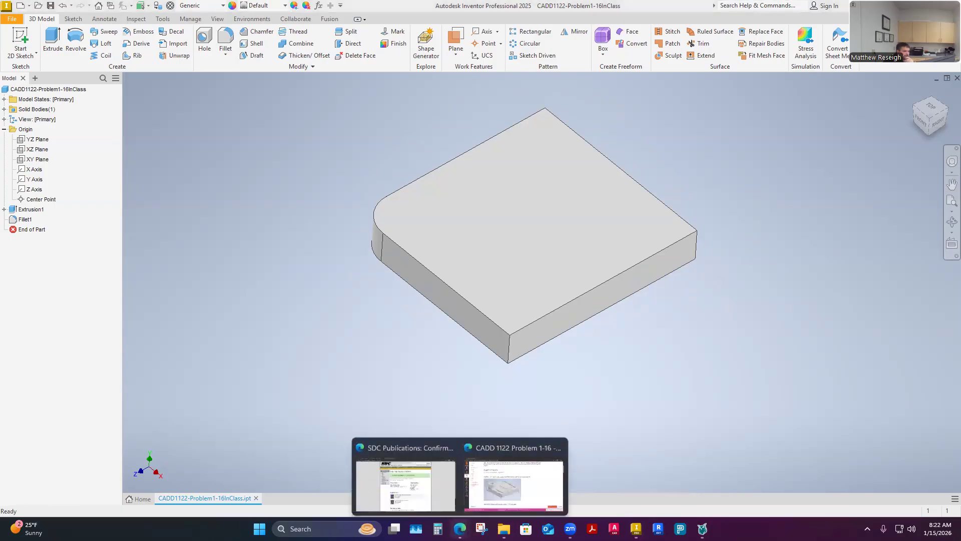
left_click(500, 480)
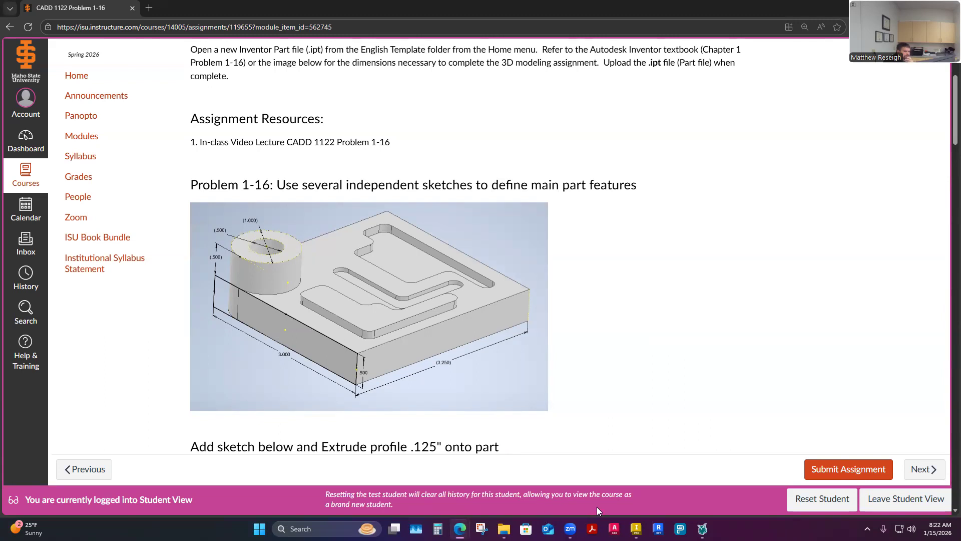
left_click(636, 529)
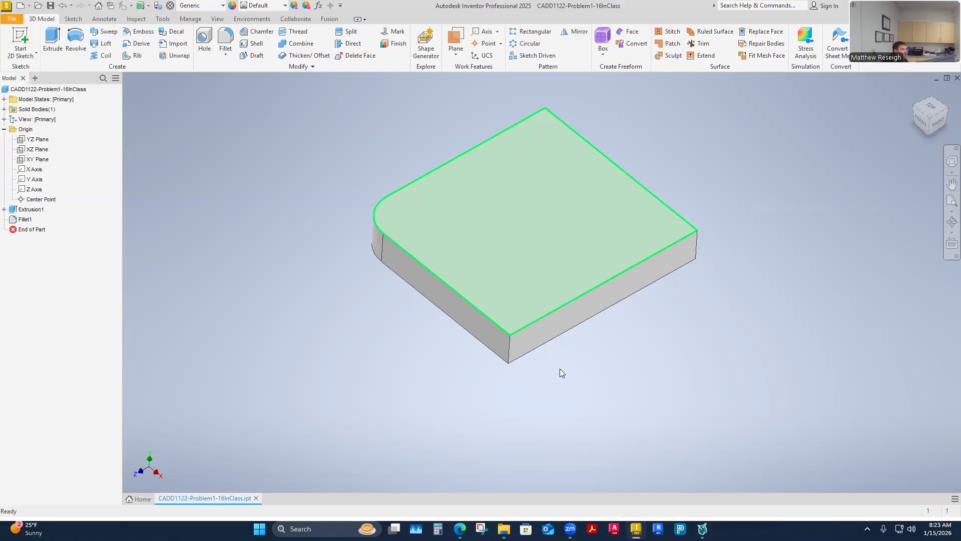
Step: Start a new sketch on the block's large top face
right_click(476, 223)
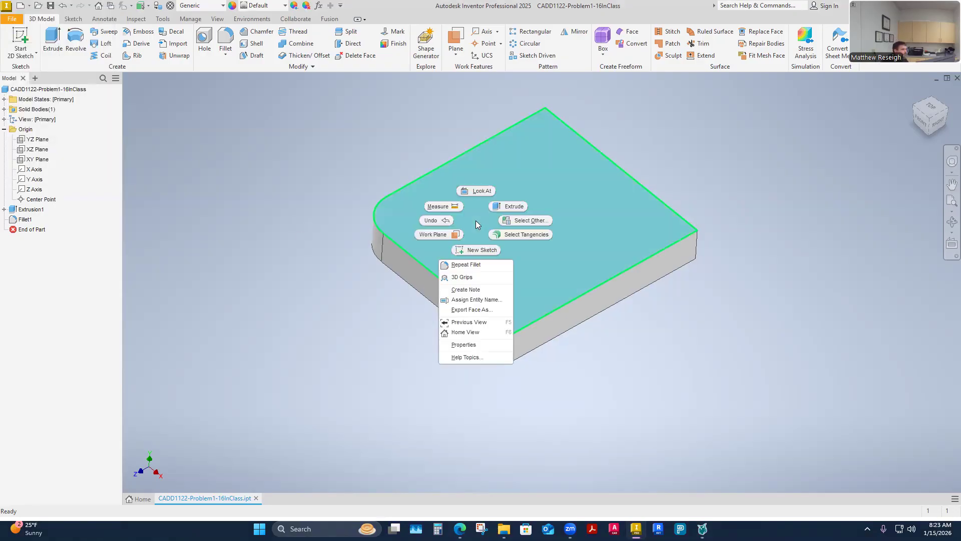
left_click(476, 249)
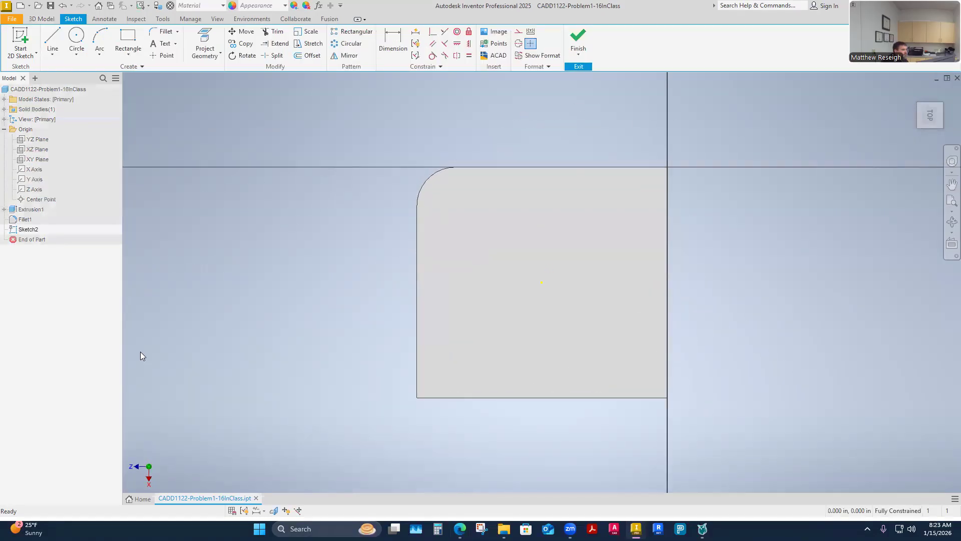
key("F6")
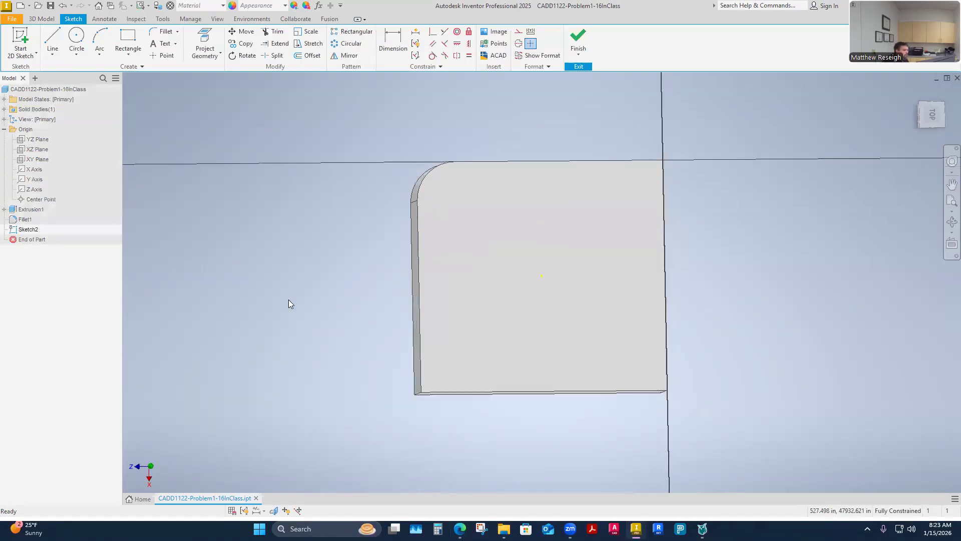
middle_click_drag(296, 315, 285, 279, "shift")
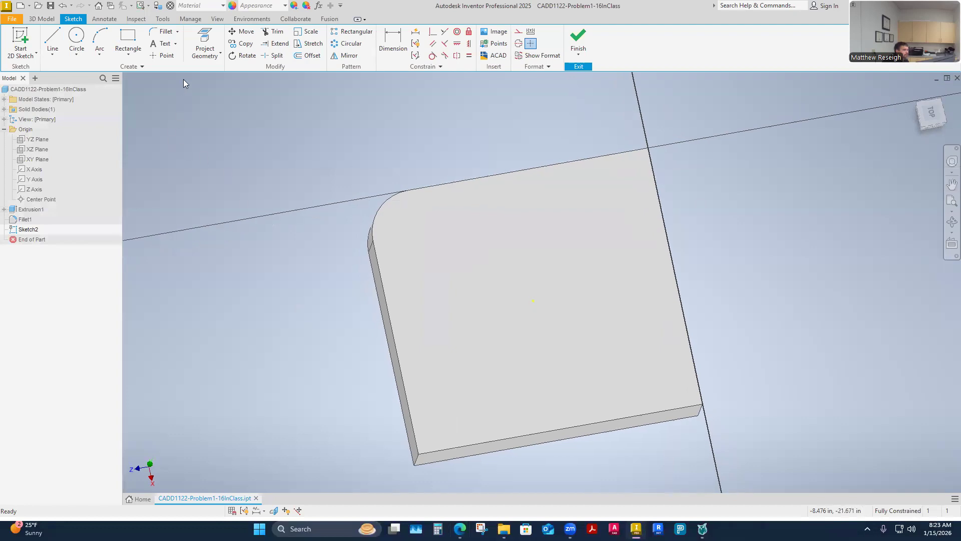
Step: Project the filleted corner's upper arc edge into the sketch with Project Geometry
left_click(220, 53)
left_click(225, 68)
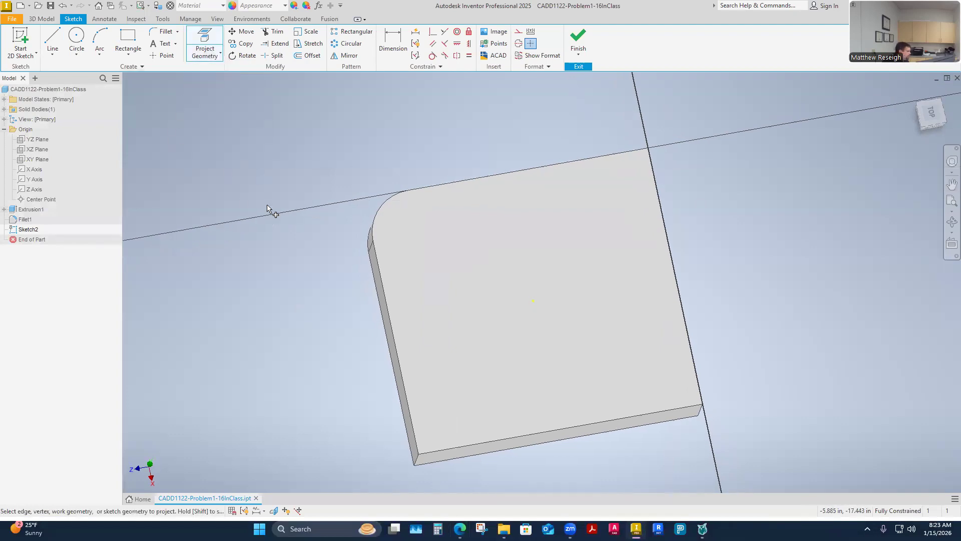
middle_click_drag(266, 209, 303, 295, "shift")
scroll(307, 296, "down", 3)
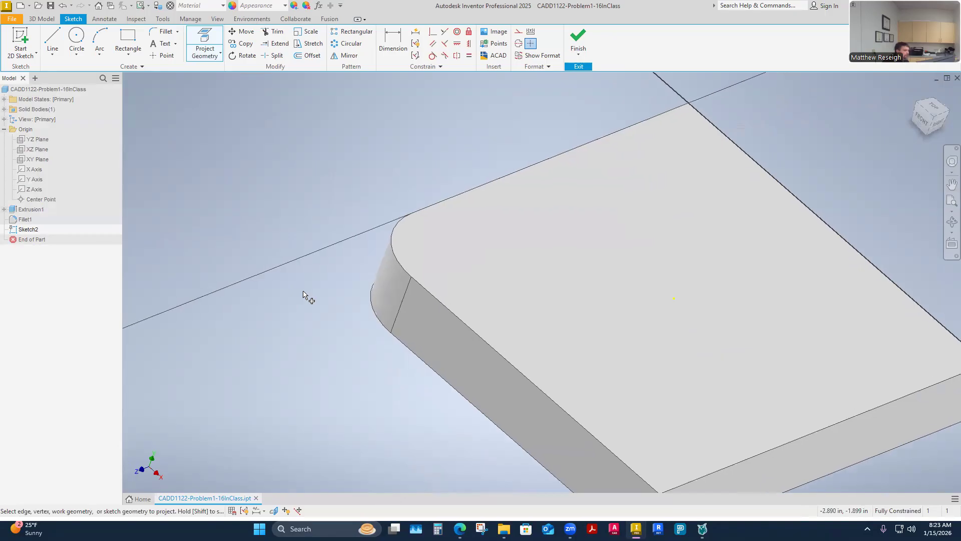
scroll(345, 302, "up", 2)
middle_click_drag(300, 366, 316, 274, "shift")
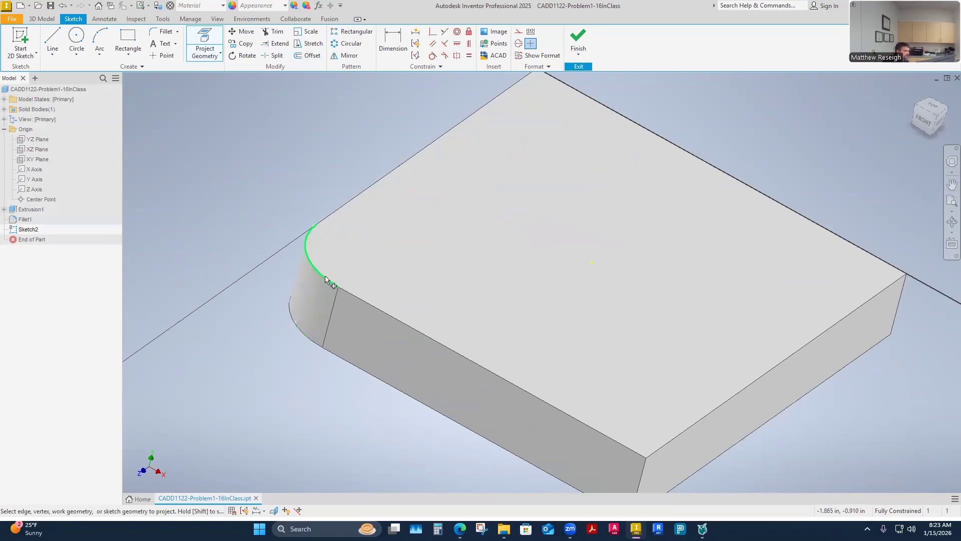
mouse_move(280, 333)
middle_mouse_down("shift")
mouse_move(225, 397)
mouse_move(285, 325)
middle_mouse_up("shift")
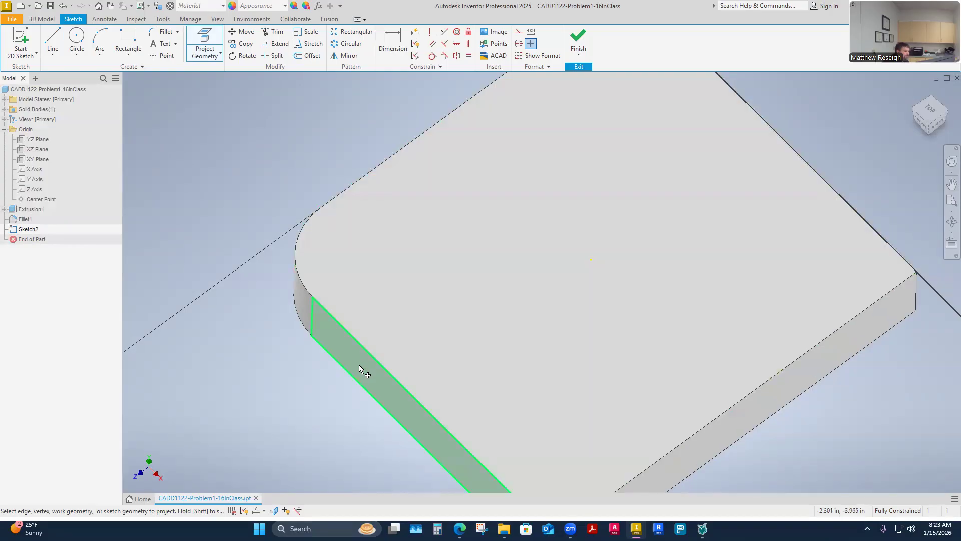
middle_click_drag(494, 425, 518, 384, "shift")
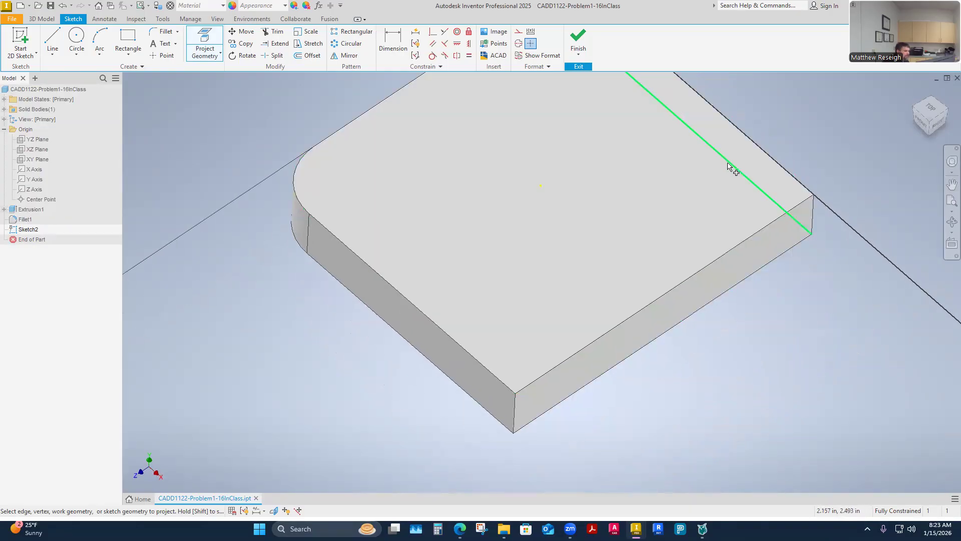
middle_click_drag(728, 166, 715, 199, "shift")
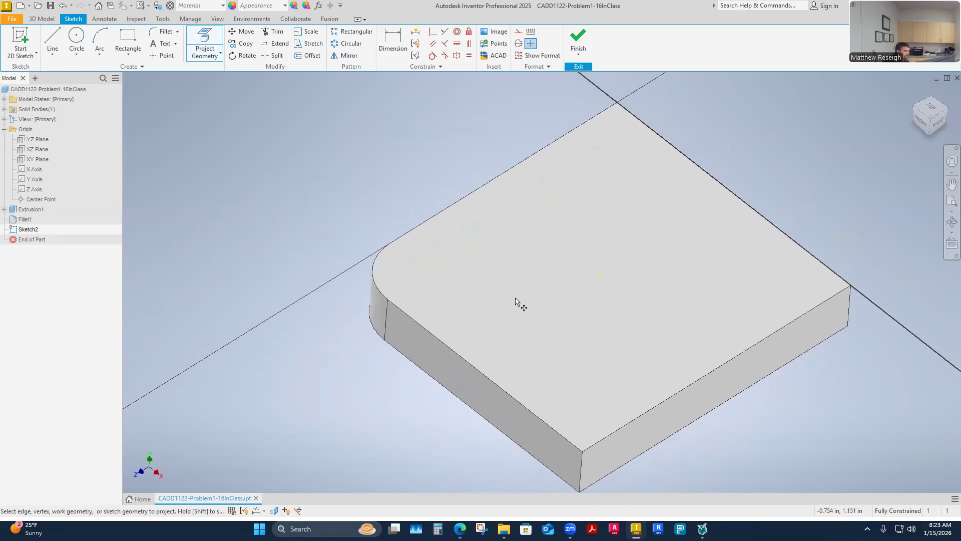
scroll(517, 300, "down", 5)
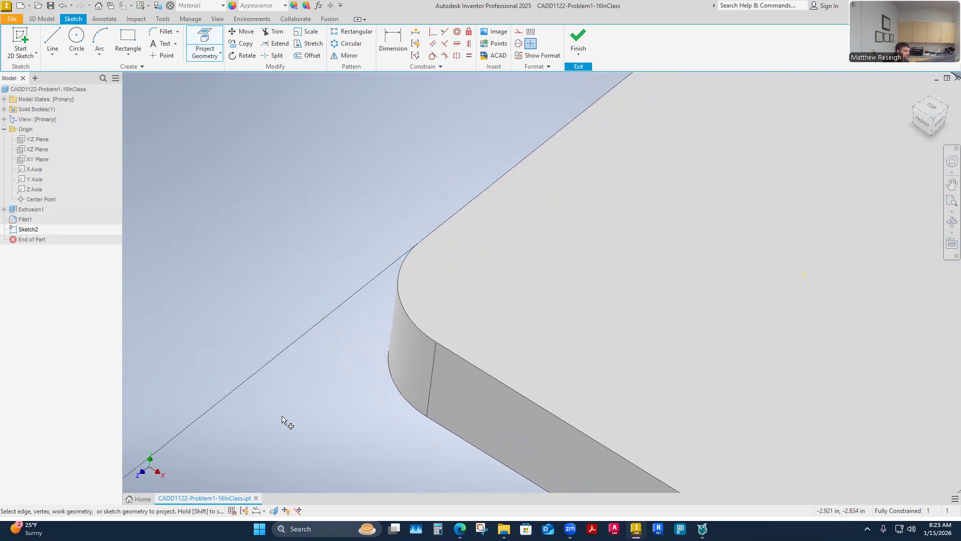
middle_click_drag(329, 365, 333, 344, "shift")
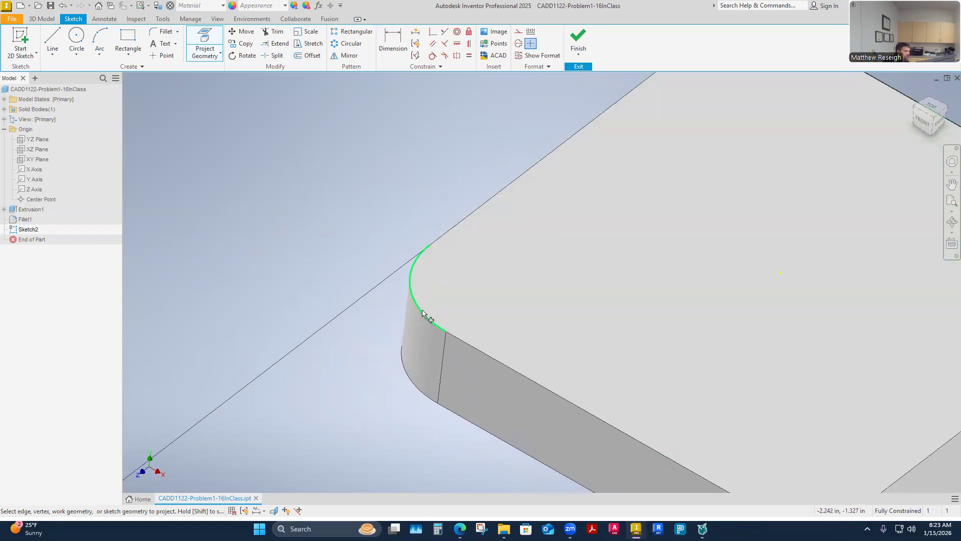
left_click(431, 311)
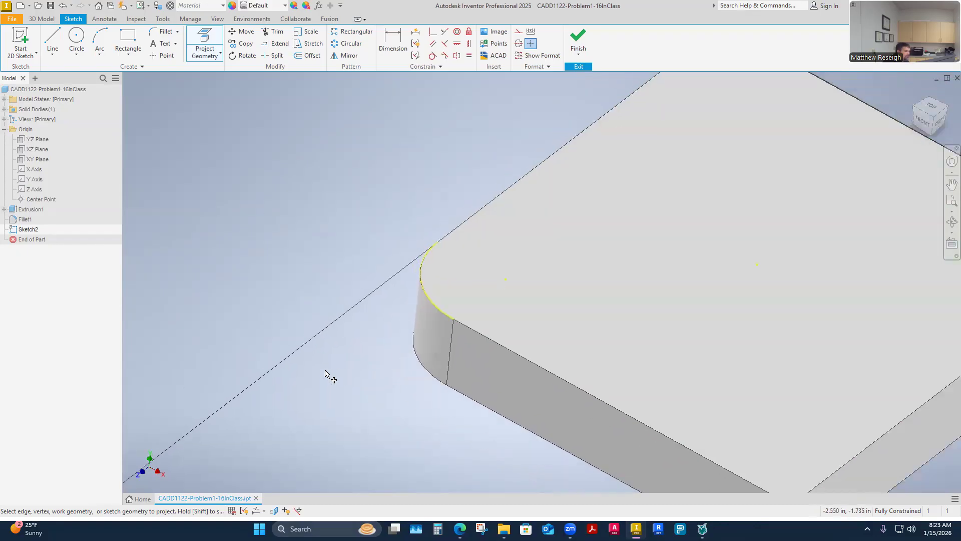
right_click(325, 342)
left_click(354, 345)
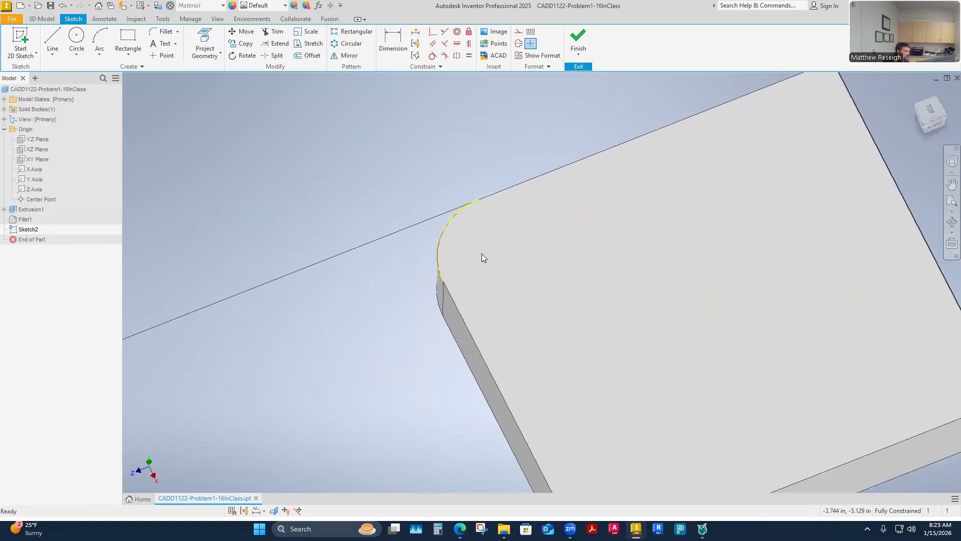
Step: Convert the projected corner arc to construction geometry
left_click(507, 257)
middle_click_drag(261, 244, 327, 342, "shift")
left_click_drag(506, 293, 430, 206)
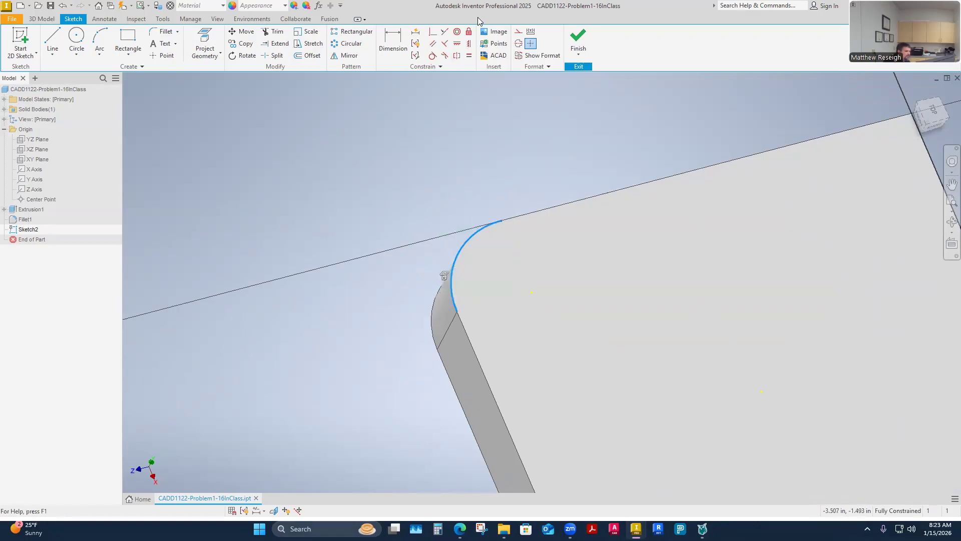
left_click(519, 33)
middle_click_drag(384, 156, 391, 298, "shift")
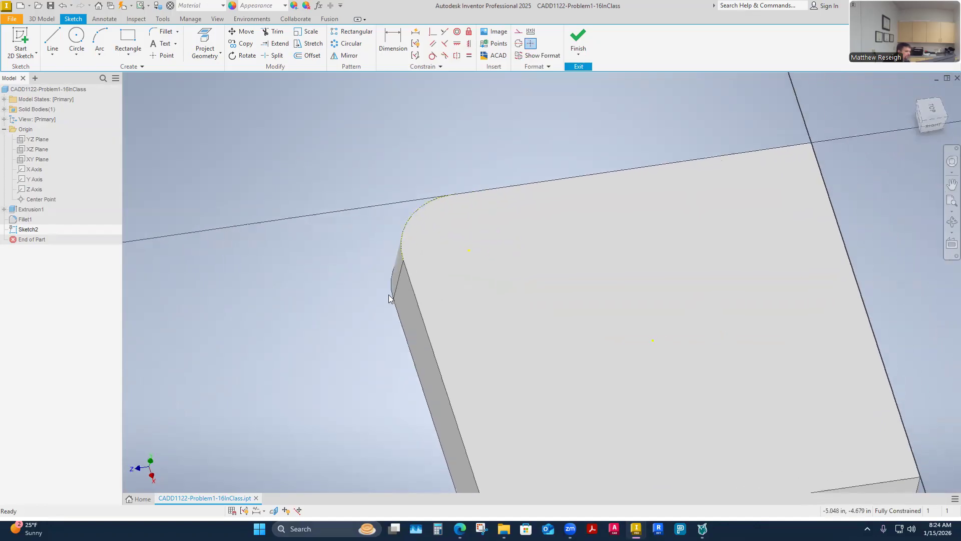
Step: Draw a circle of 1 in diameter centred on the projected arc's center point
left_click(76, 40)
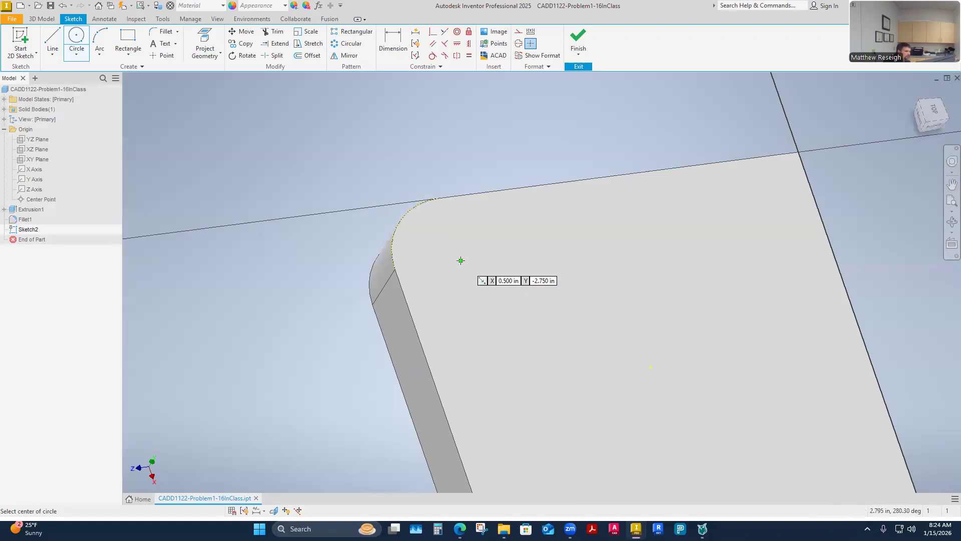
left_click(460, 260)
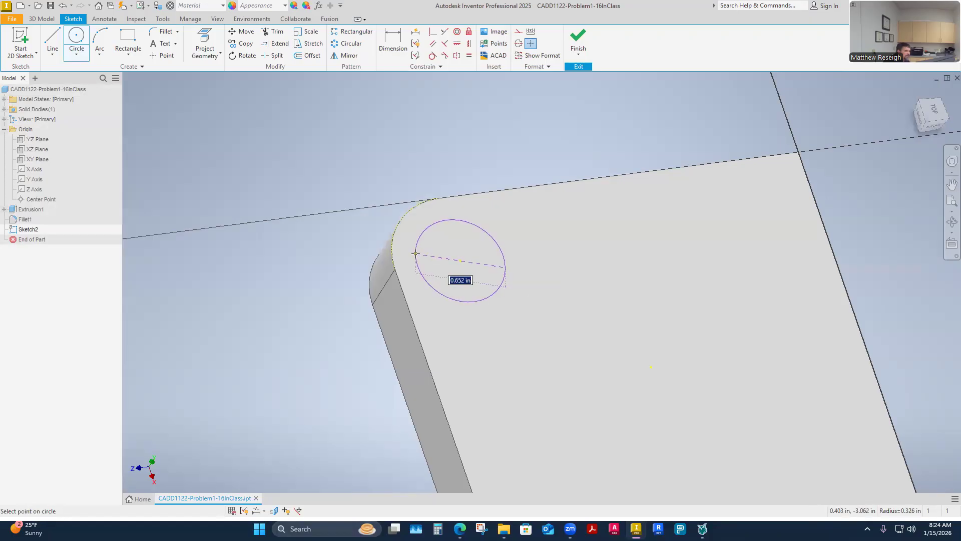
type("1")
key("Return")
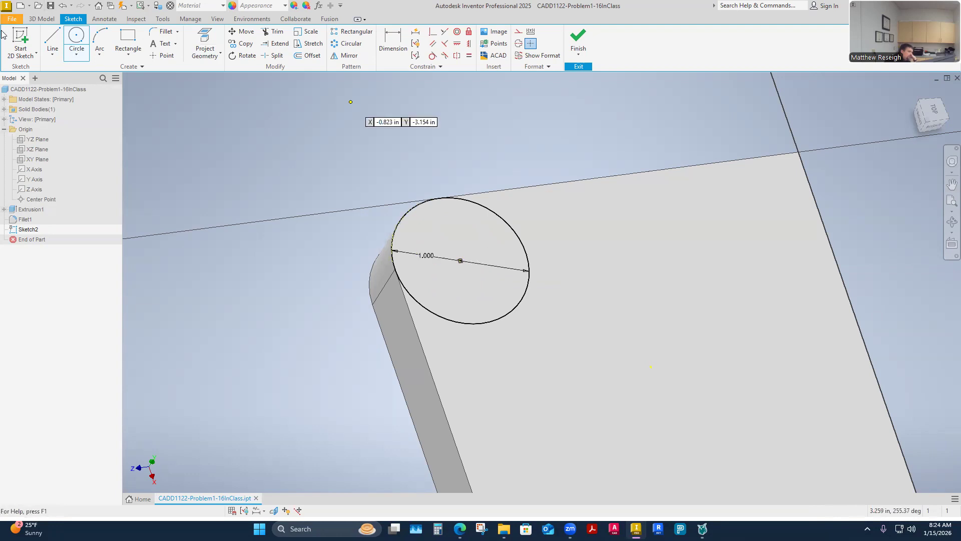
Step: Add a concentric circle of .5 in diameter inside the 1 in circle
left_click(461, 260)
type(".5")
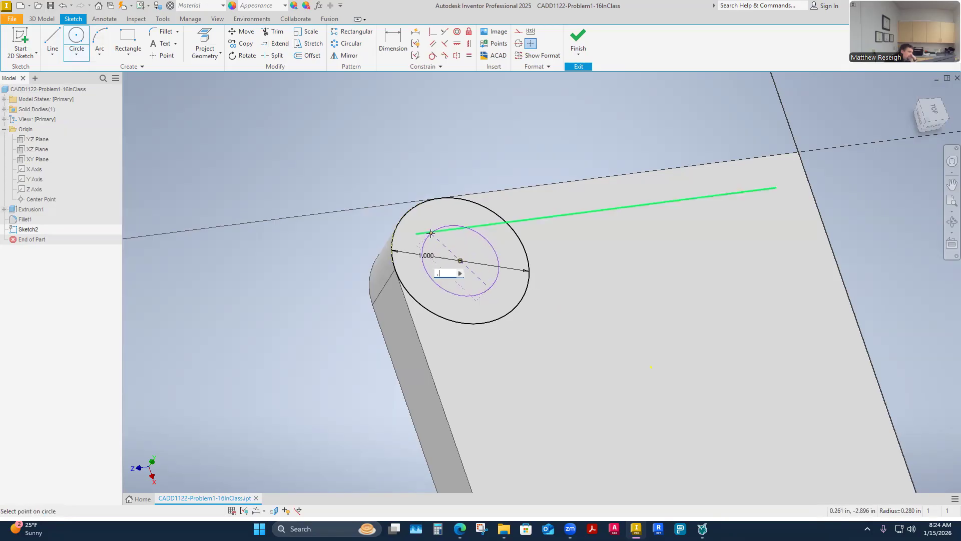
key("Return")
middle_click_drag(431, 233, 294, 196, "shift")
right_click(294, 196)
left_click(337, 195)
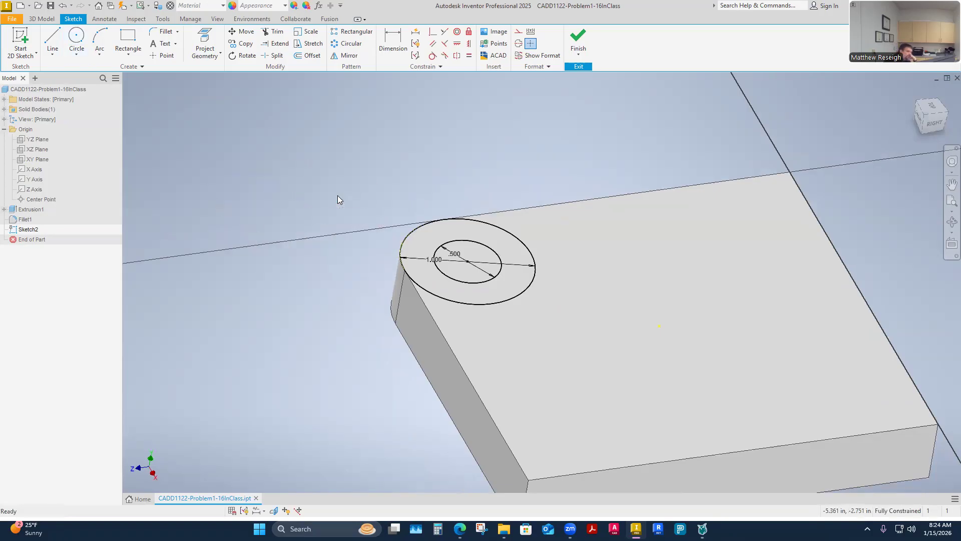
middle_click_drag(338, 195, 319, 362, "shift")
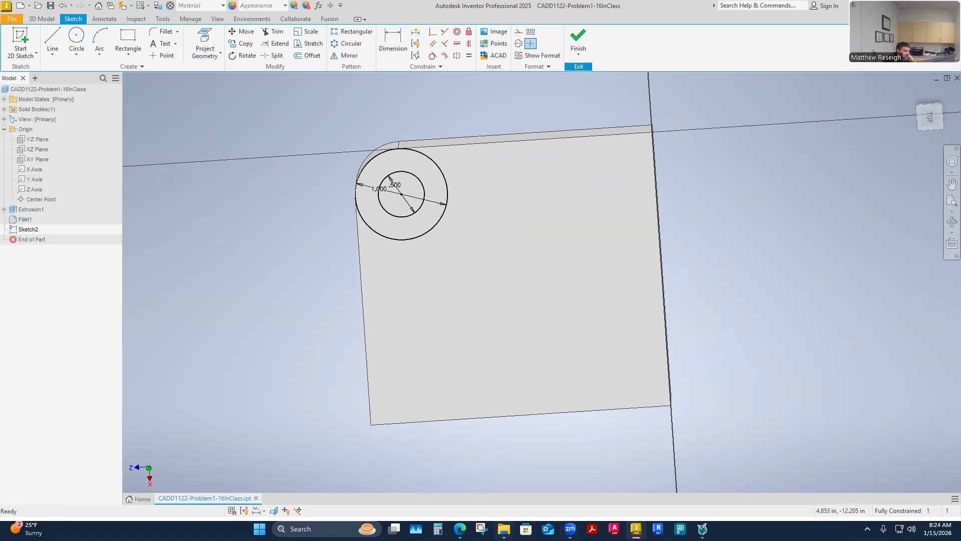
Step: Review the part's reference drawing on the assignment page in the browser and return to Inventor
left_click(481, 528)
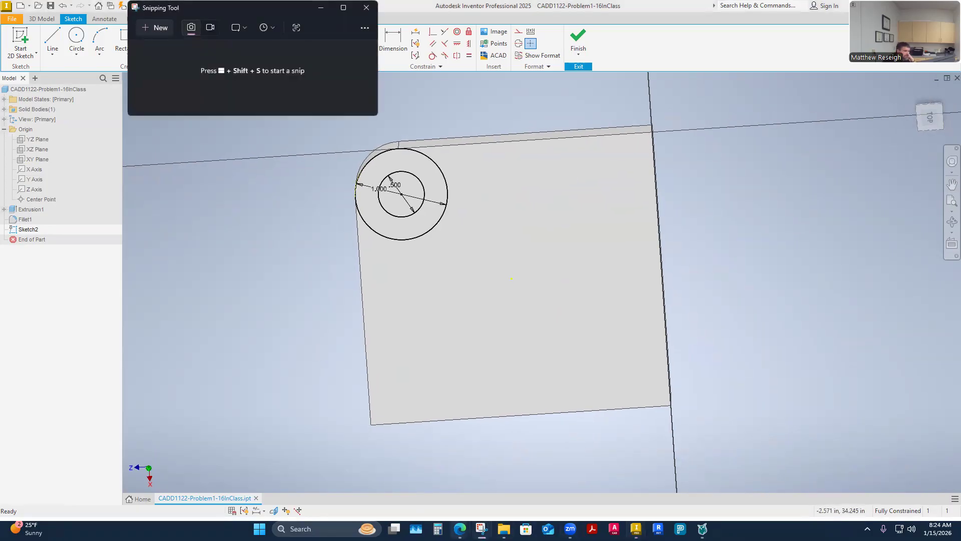
left_click(367, 7)
mouse_move(460, 528)
left_click(510, 497)
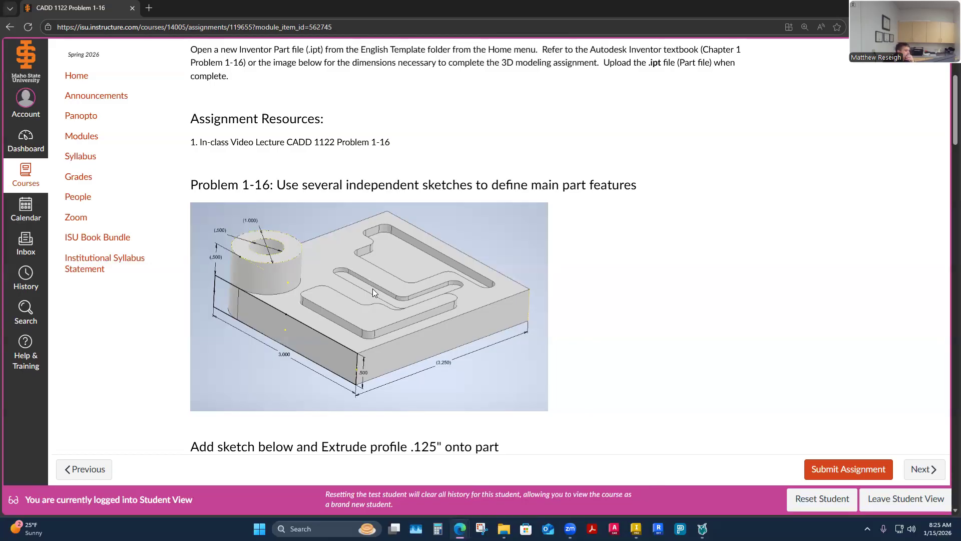
mouse_move(503, 528)
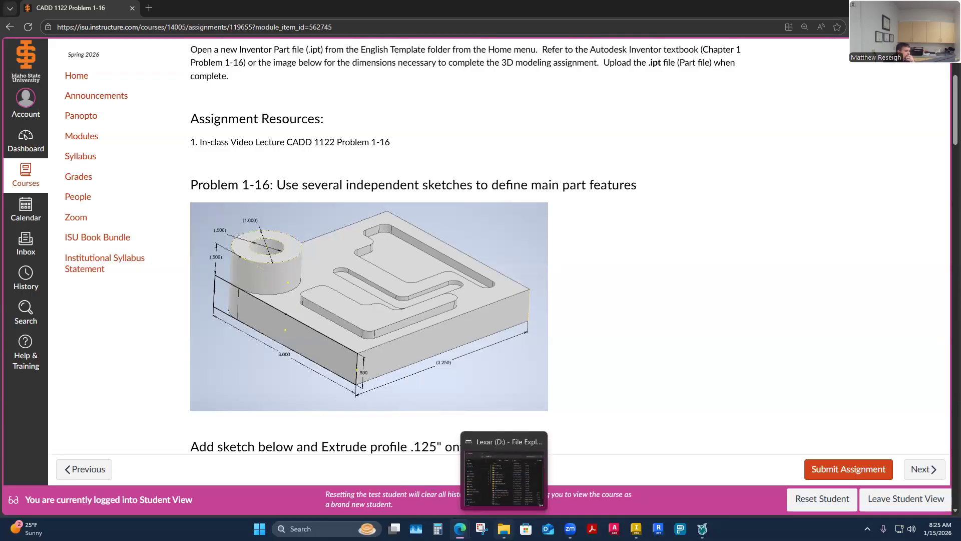
left_click(636, 529)
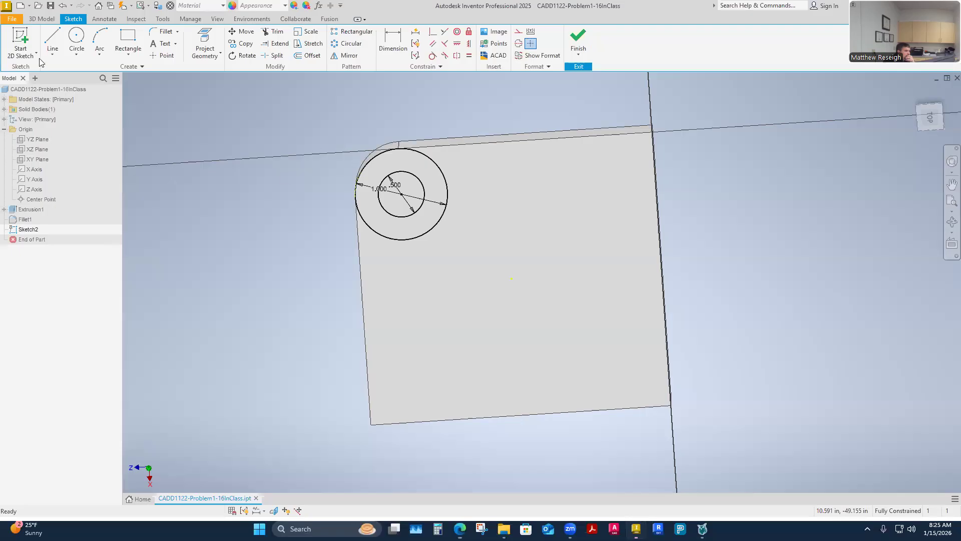
Step: Finish the two-circle sketch and expand the Solid Bodies folder in the model tree
left_click(5, 110)
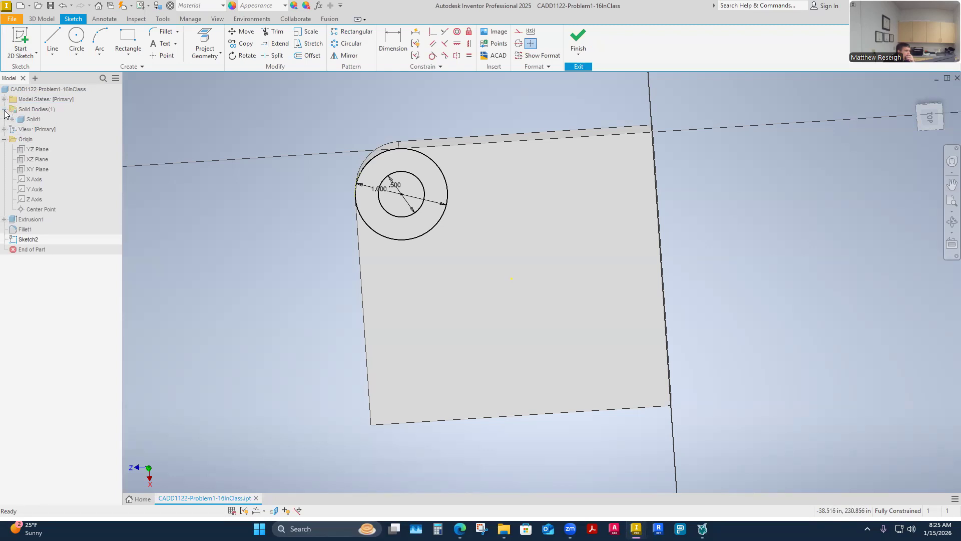
left_click(4, 110)
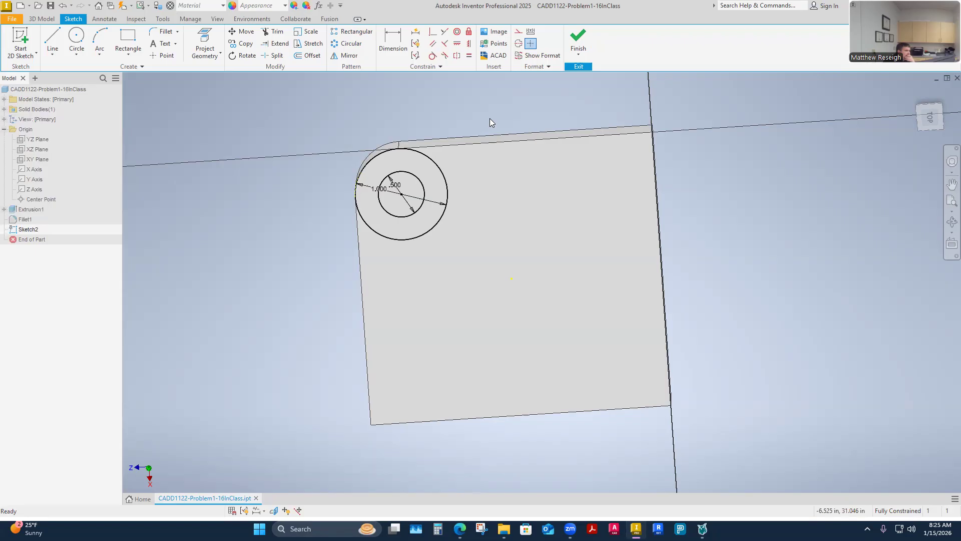
left_click(579, 40)
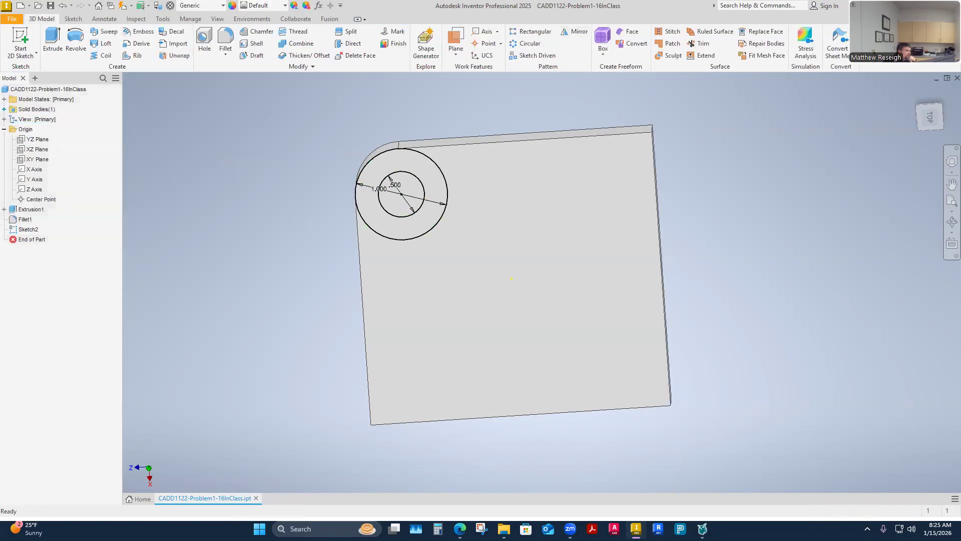
left_click(4, 110)
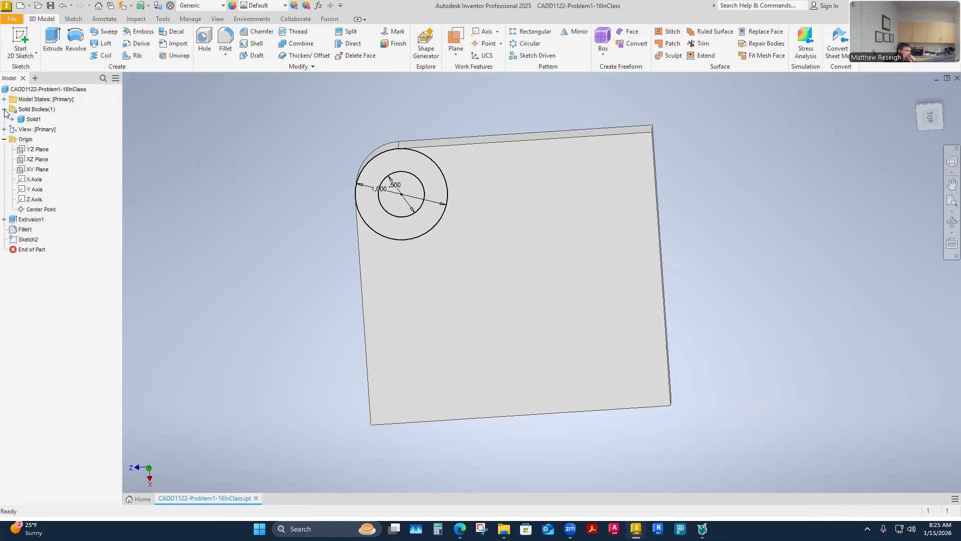
Step: Examine the features listed under the solid body in the model tree and collapse the Solid Bodies and Origin folders
left_click(12, 119)
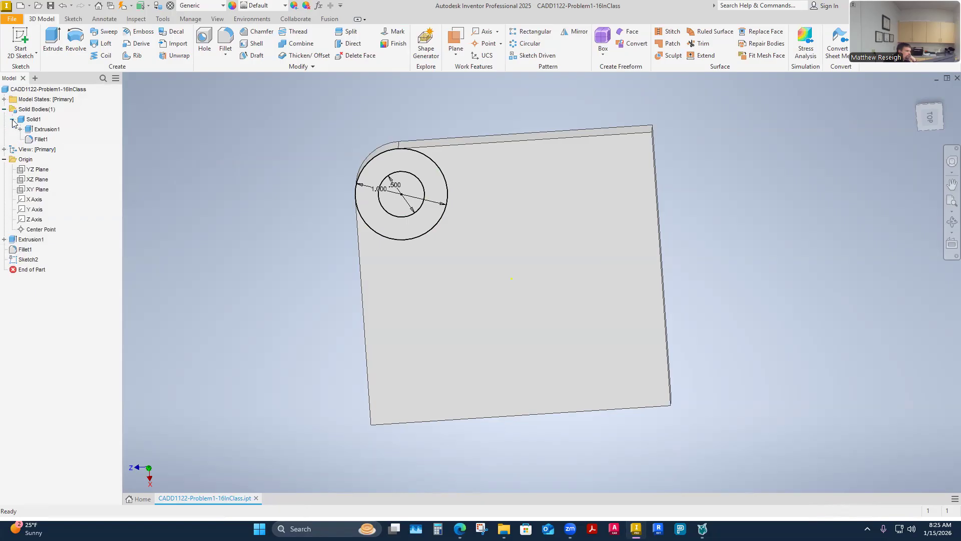
left_click(12, 120)
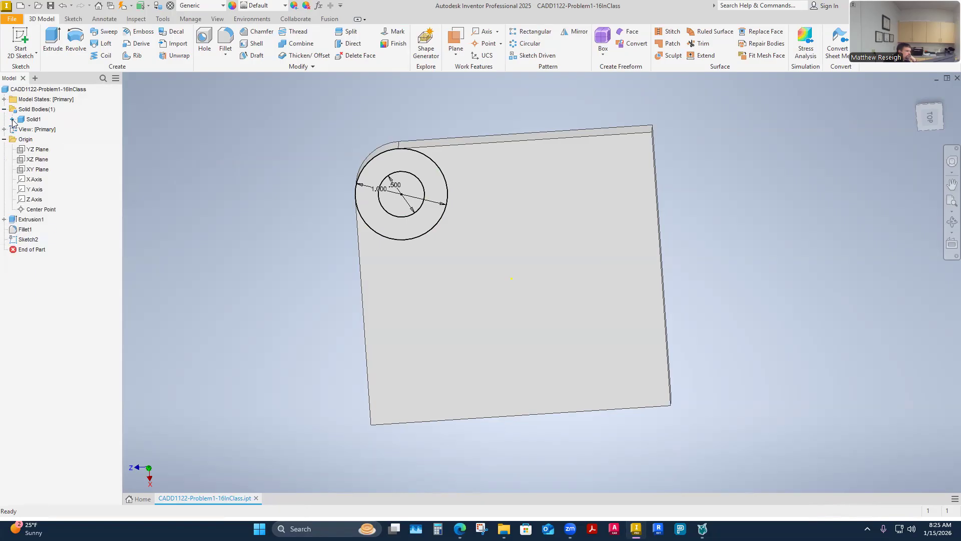
left_click(5, 110)
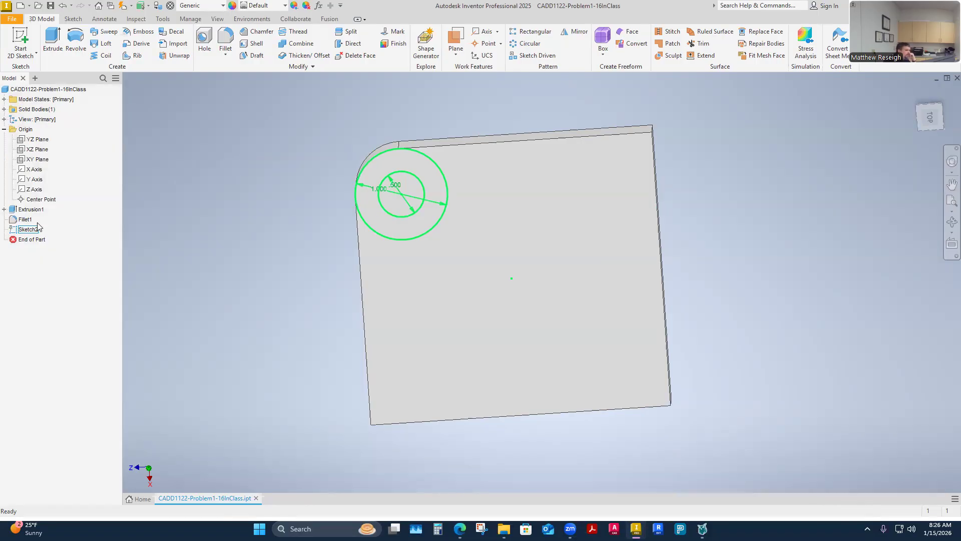
left_click(4, 130)
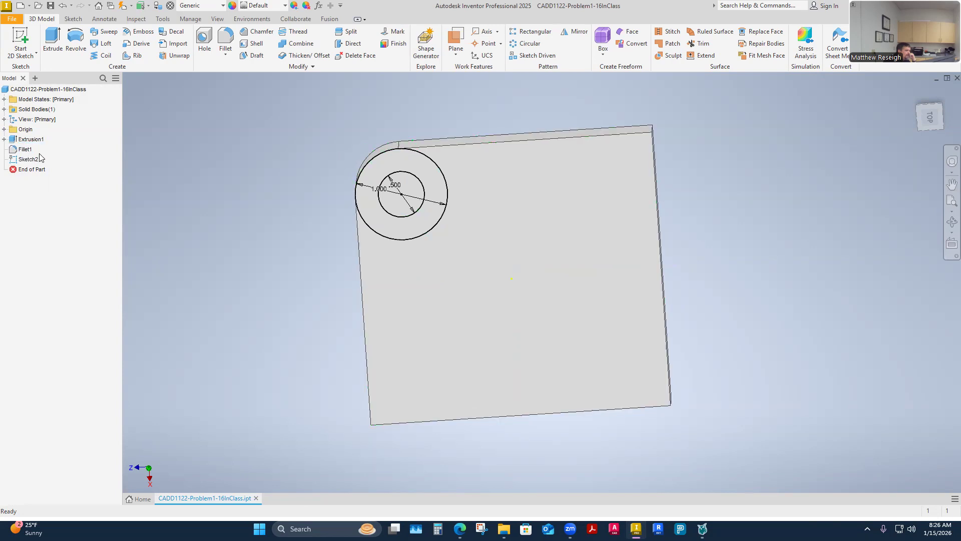
left_click(4, 109)
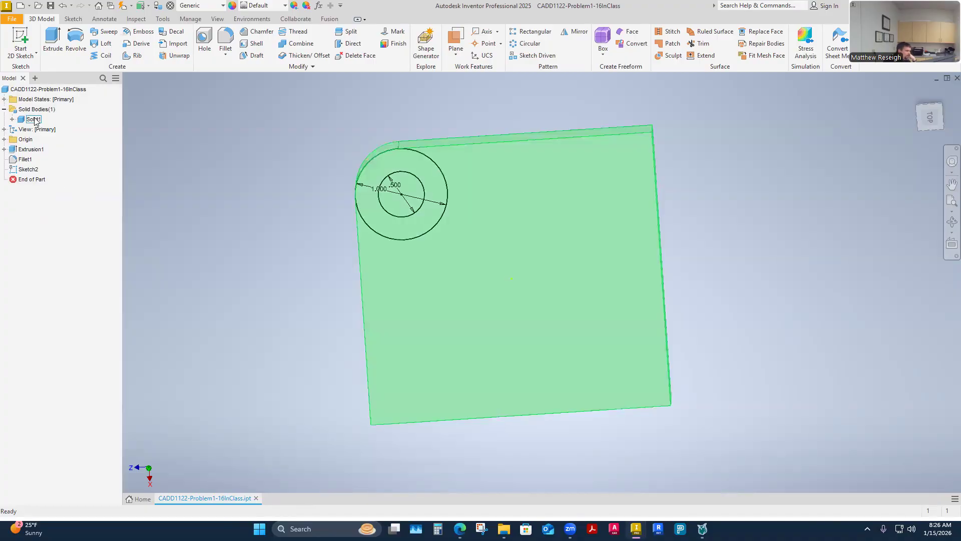
left_click(12, 119)
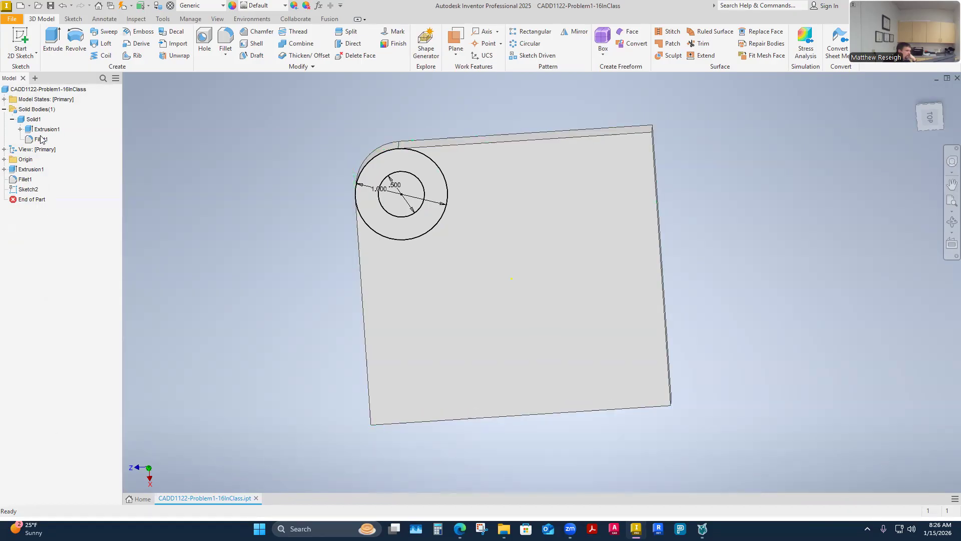
left_click(4, 110)
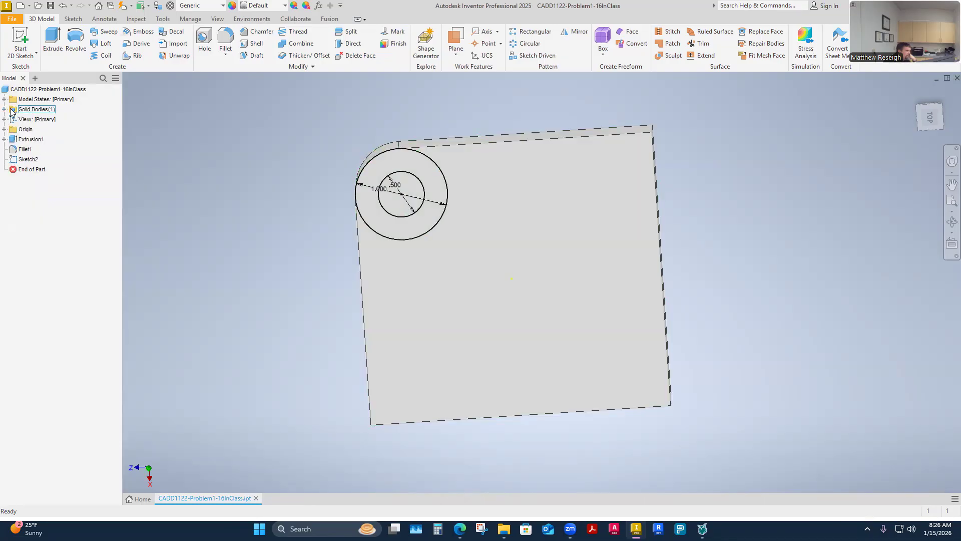
left_click(4, 110)
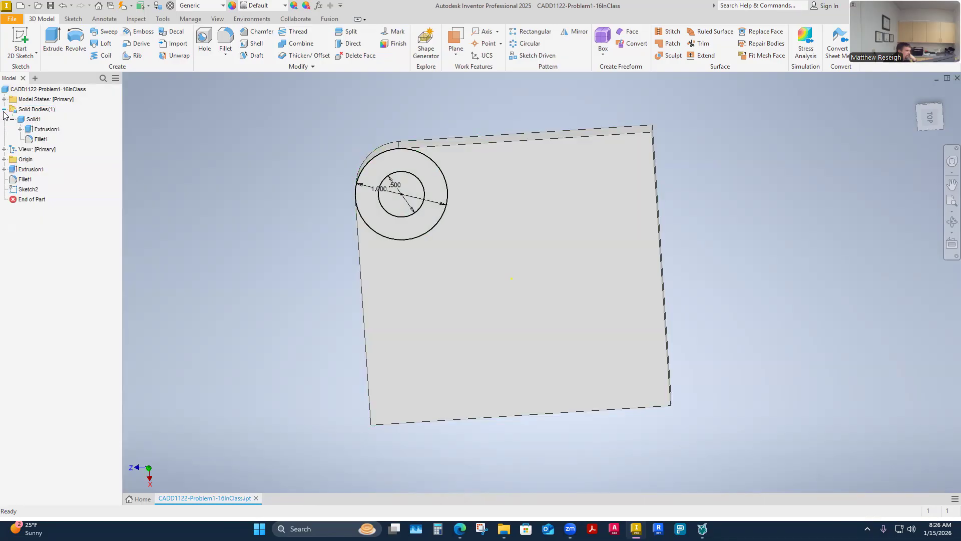
left_click(4, 110)
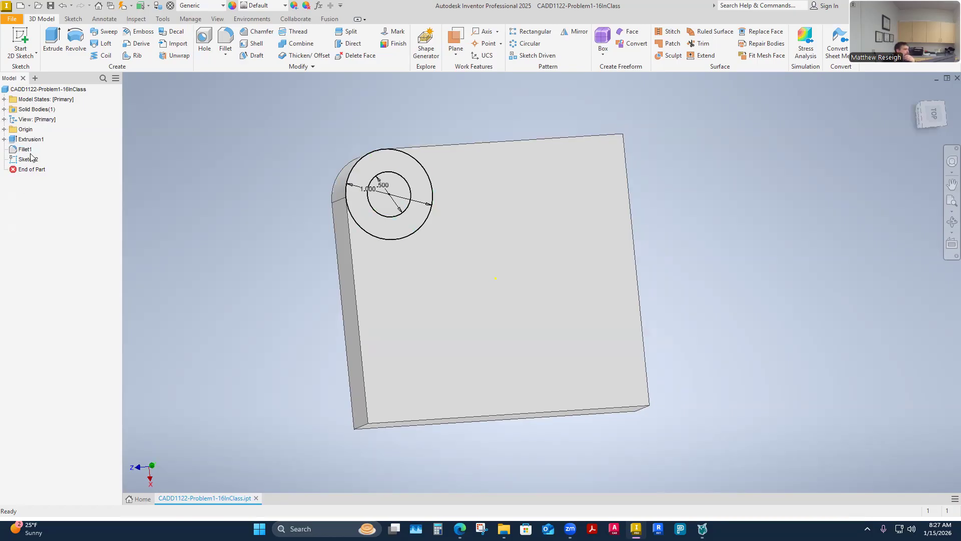
Step: Expand the Origin folder and look through the Model States and Solid Bodies folders in the model tree
left_click(4, 129)
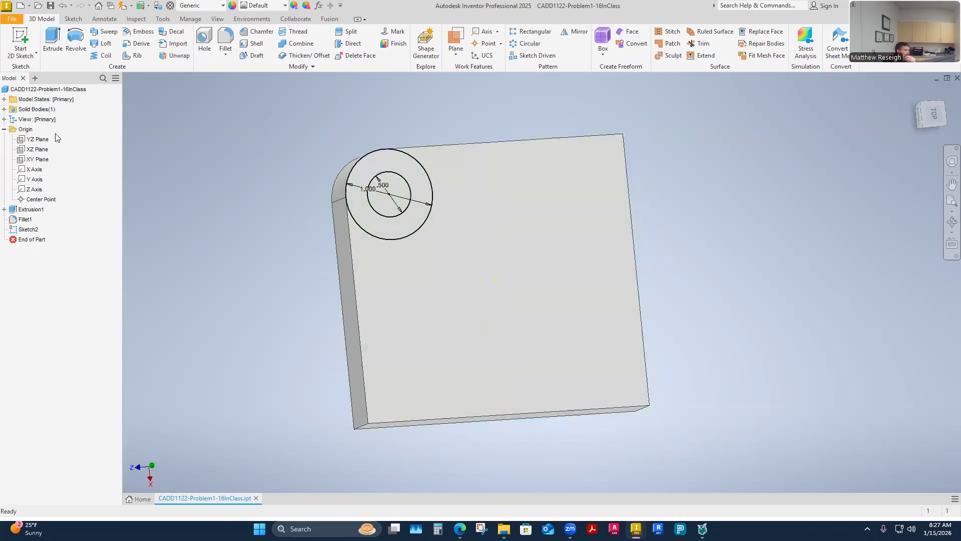
left_click(5, 99)
left_click(4, 100)
left_click(5, 100)
left_click(4, 99)
left_click(4, 109)
left_click(5, 109)
Step: Orbit to an angled view, check the cylinder's height in the assignment page's reference drawing in the browser, and return to Inventor
middle_click_drag(126, 222, 221, 243, "shift")
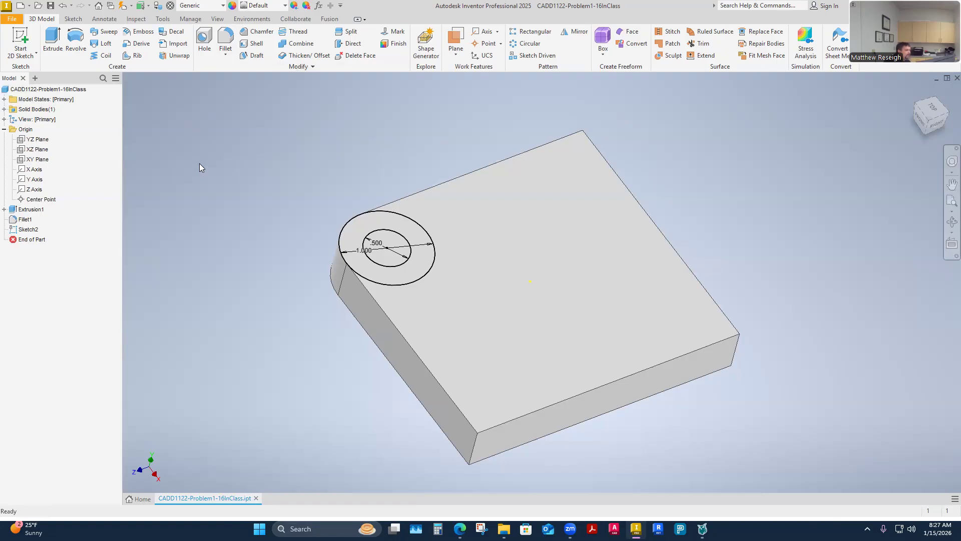
middle_click_drag(199, 164, 212, 173, "shift")
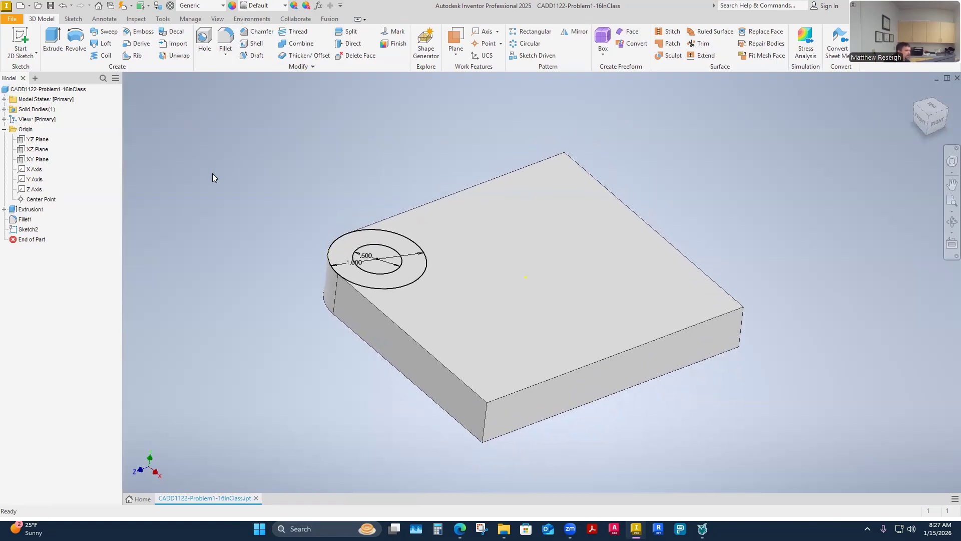
left_click(53, 42)
left_click(459, 529)
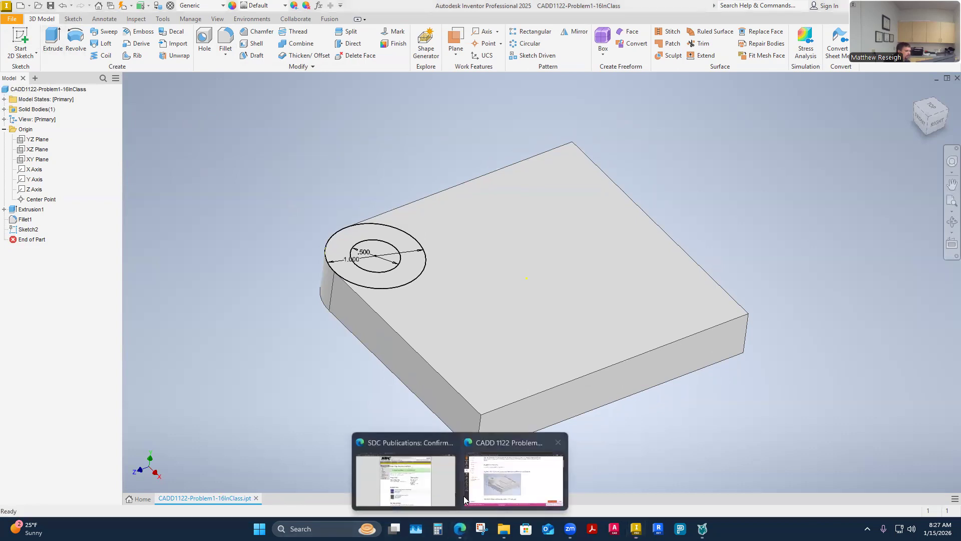
left_click(494, 494)
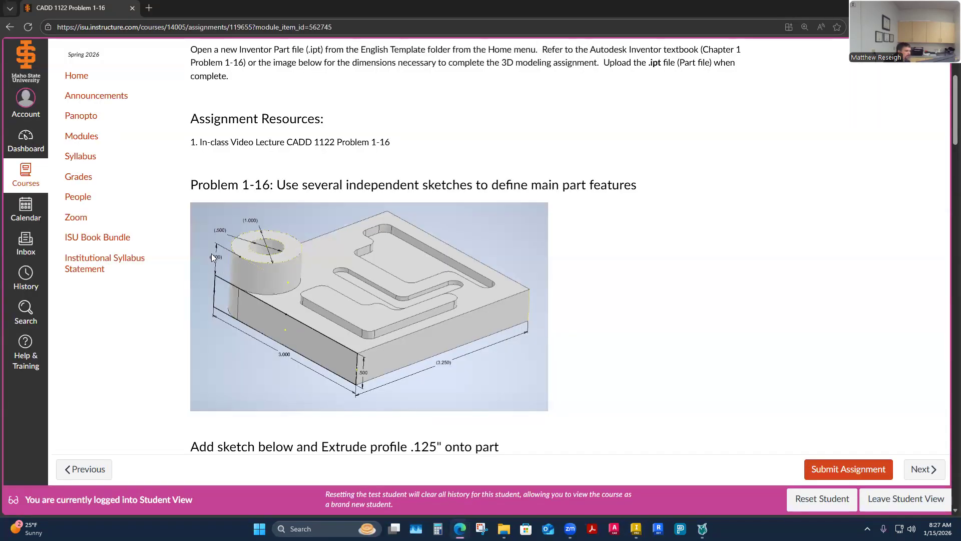
left_click(904, 8)
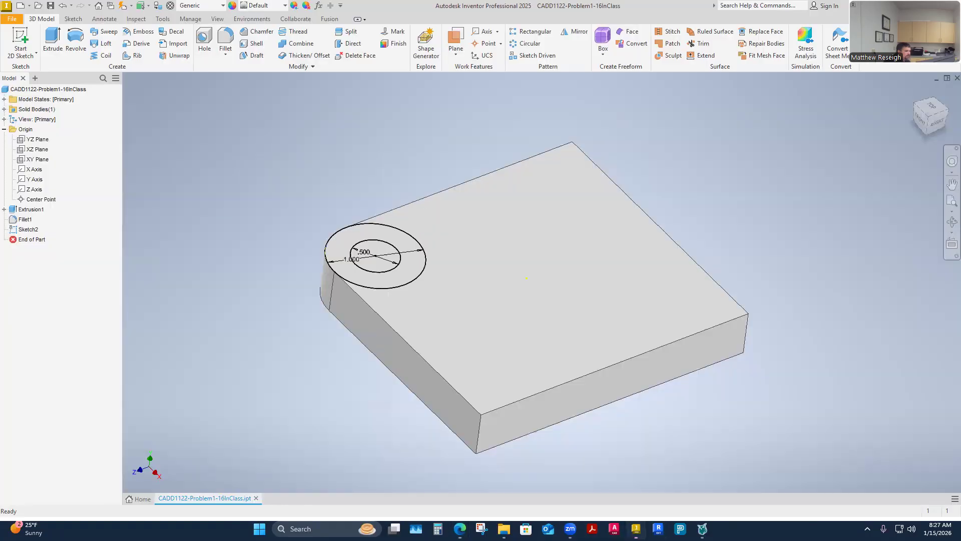
Step: Start an Extrude of the ring profile between the two circles, upward from the block's top face, with a distance of .5 in
left_click(51, 35)
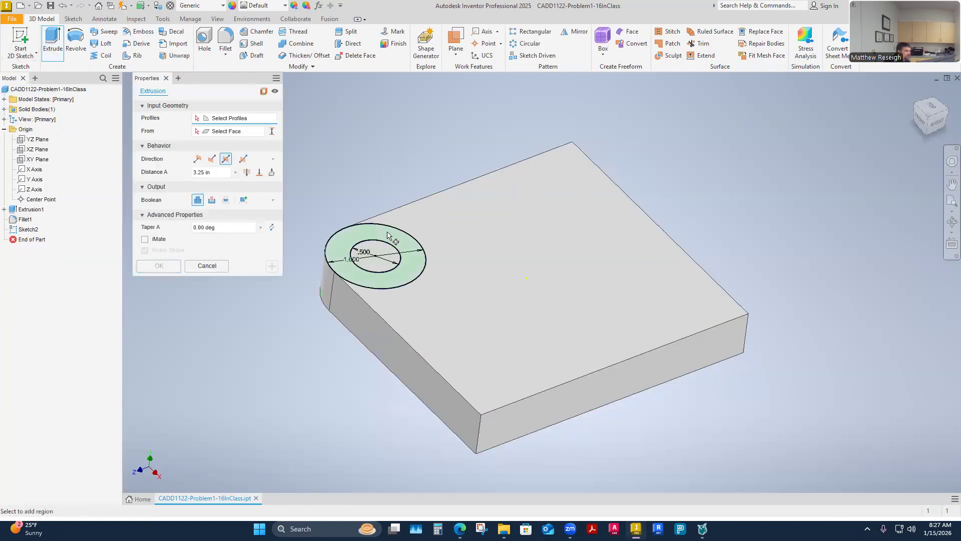
scroll(378, 302, "up", 2)
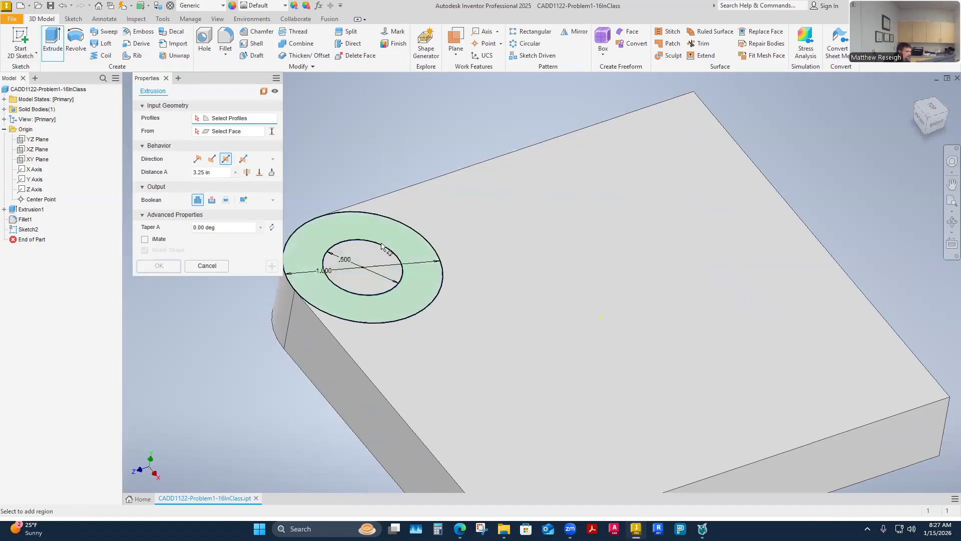
left_click(344, 223)
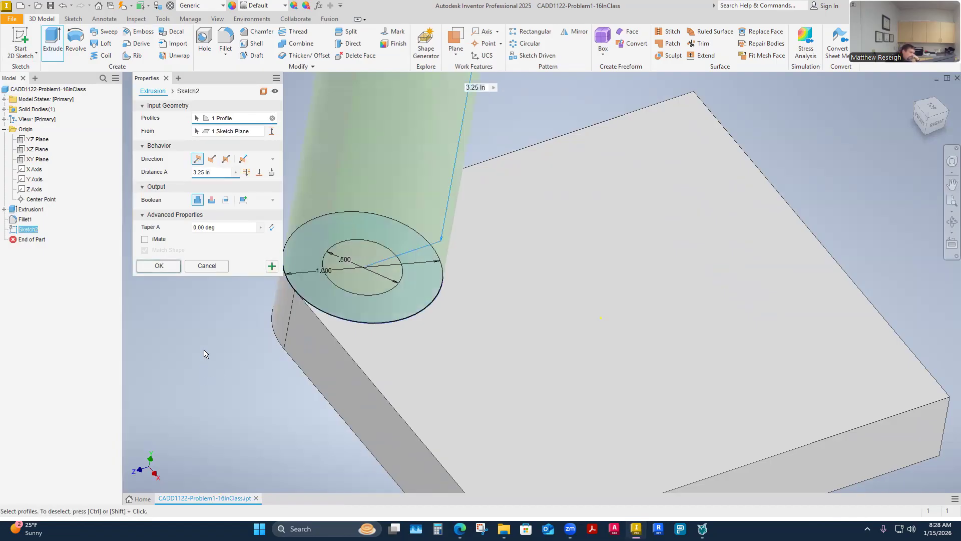
scroll(218, 361, "down", 3)
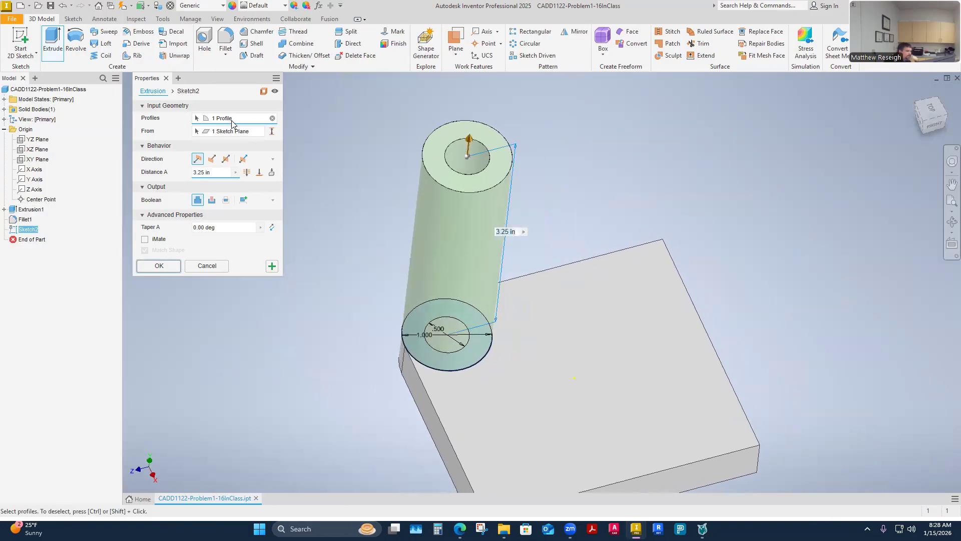
left_click(272, 118)
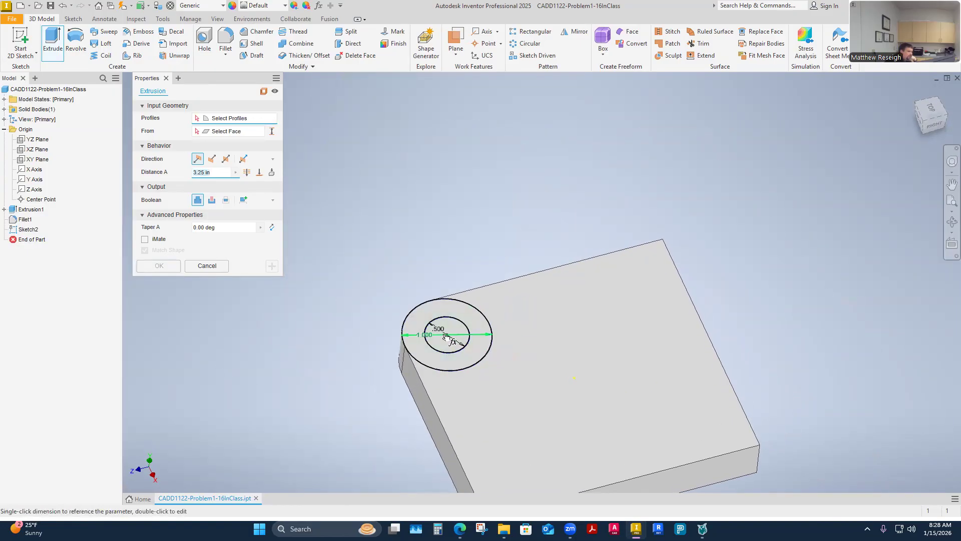
left_click(421, 346)
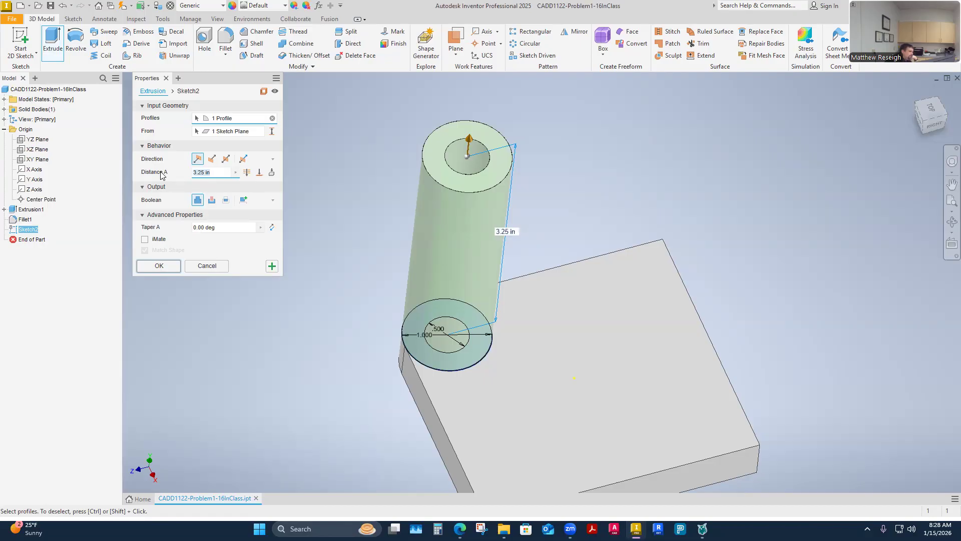
type(".5")
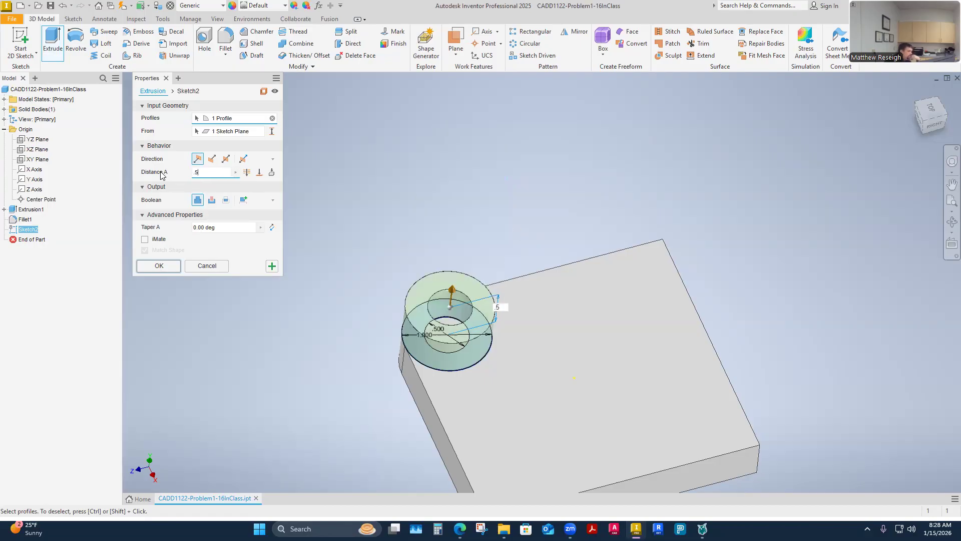
key("F6")
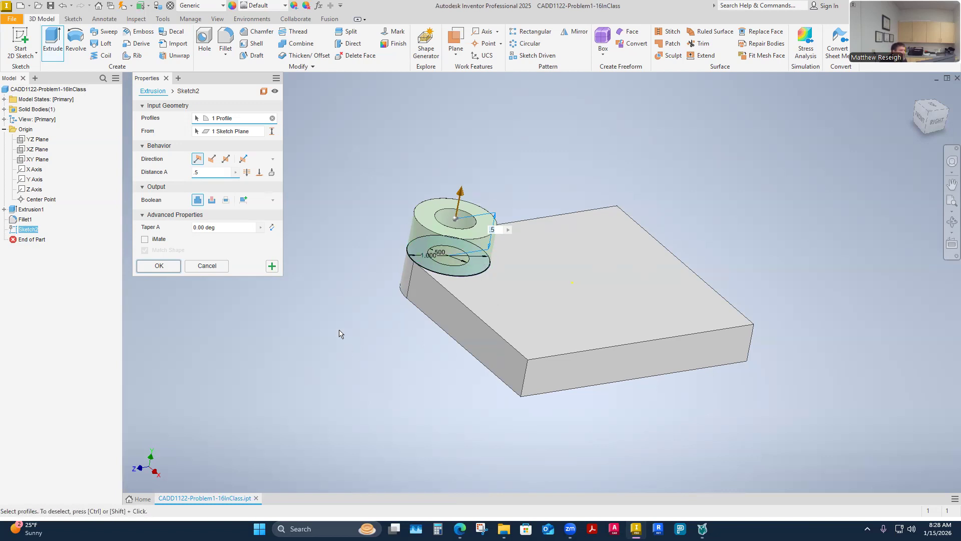
Step: Try the New Solid output for the ring extrusion and expand the Solid Bodies folder for comparison
left_click(245, 200)
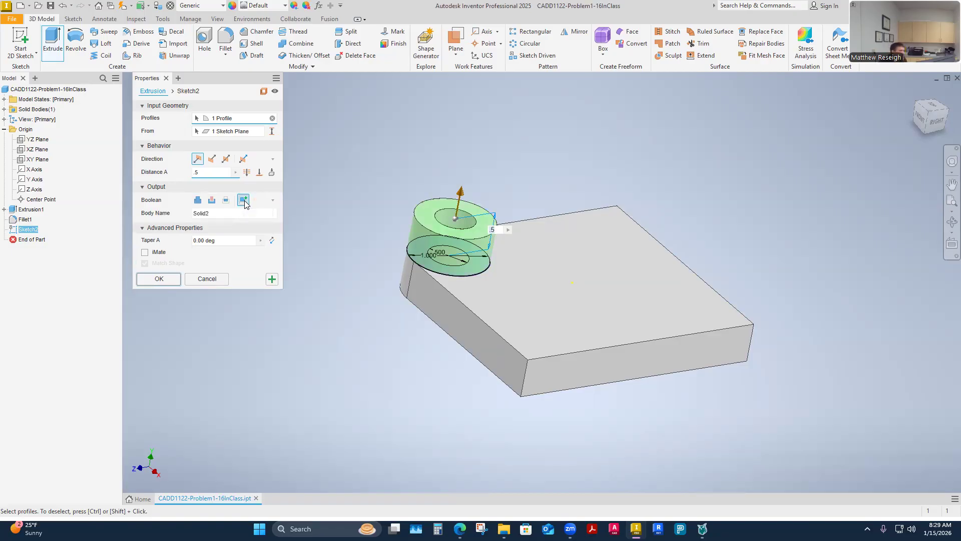
left_click(4, 109)
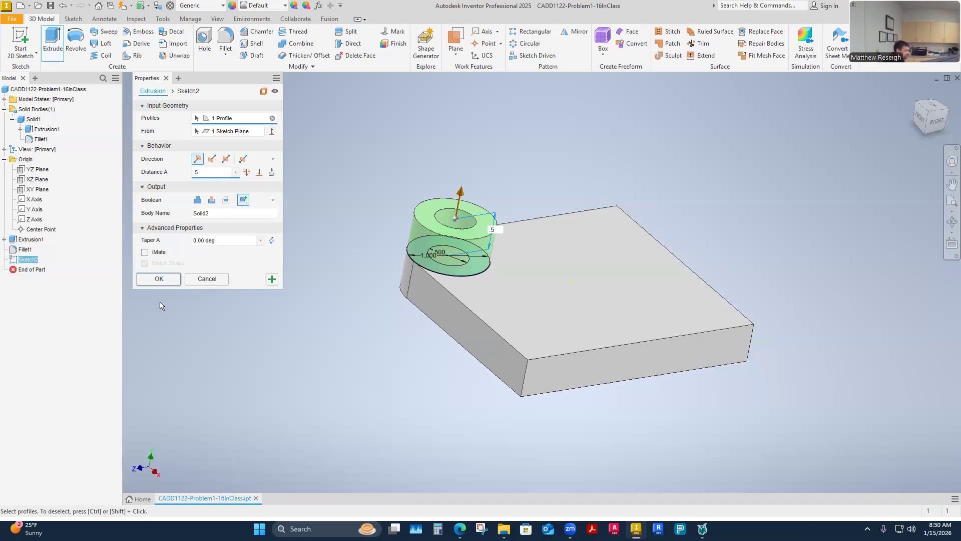
scroll(160, 306, "down", 3)
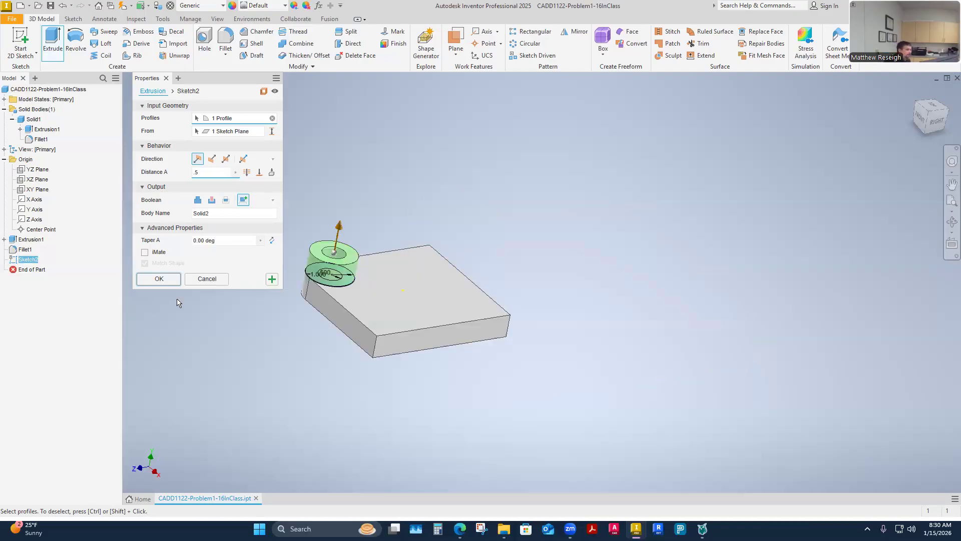
Step: Set the ring extrusion's Boolean output to Join, complete it, and check the solid body in the model tree
left_click(197, 200)
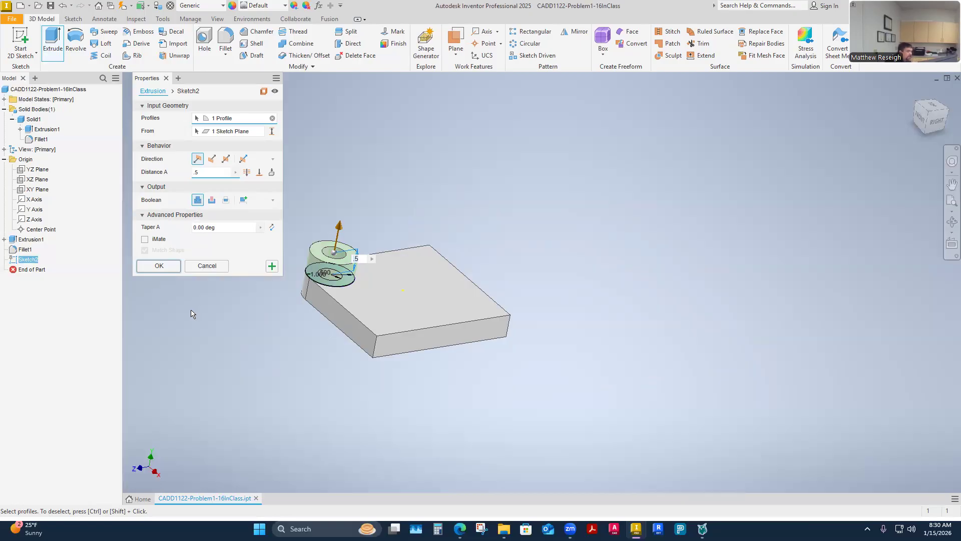
scroll(190, 314, "down", 2)
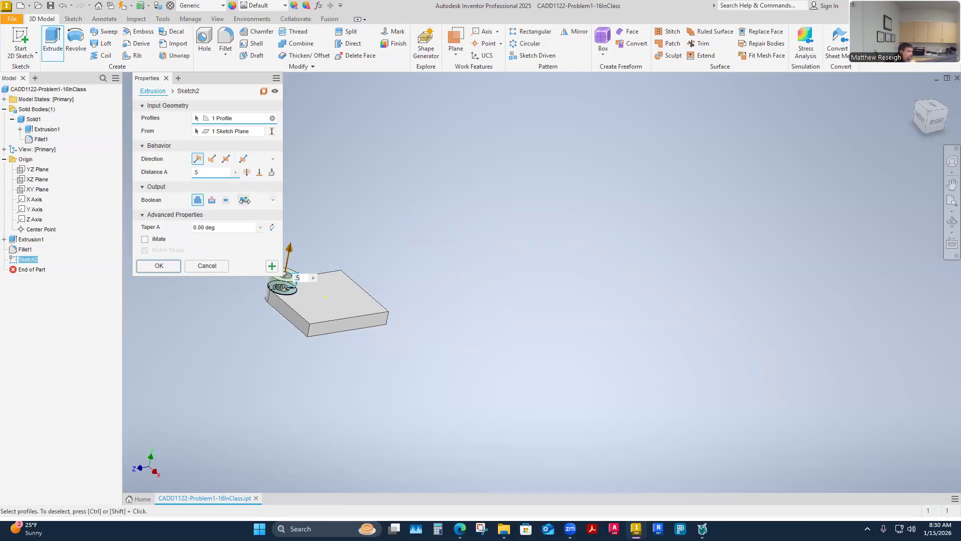
left_click(162, 266)
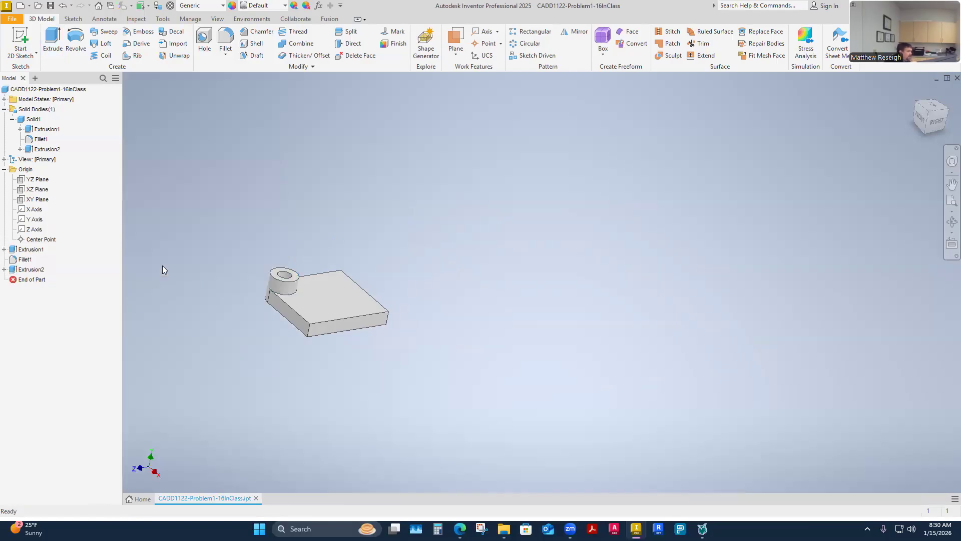
left_click(35, 119)
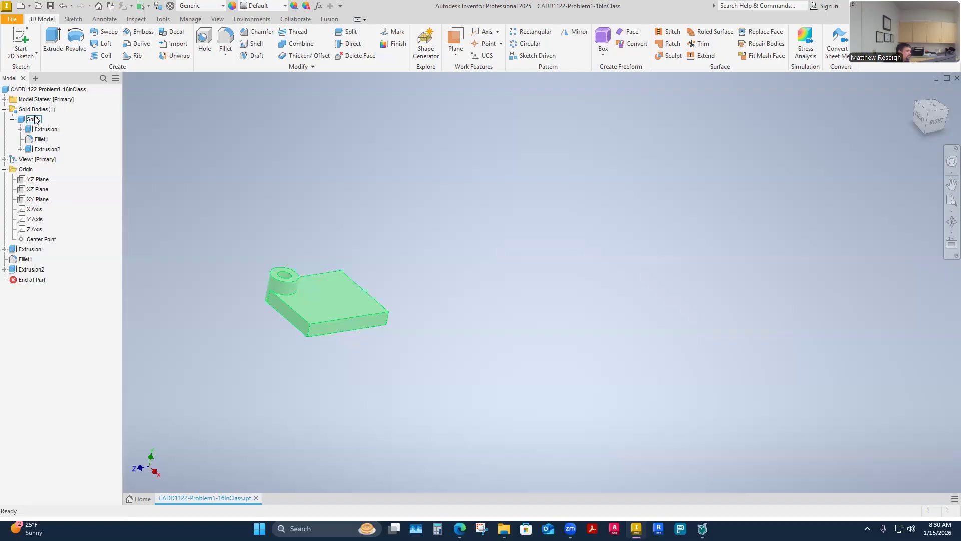
left_click(4, 109)
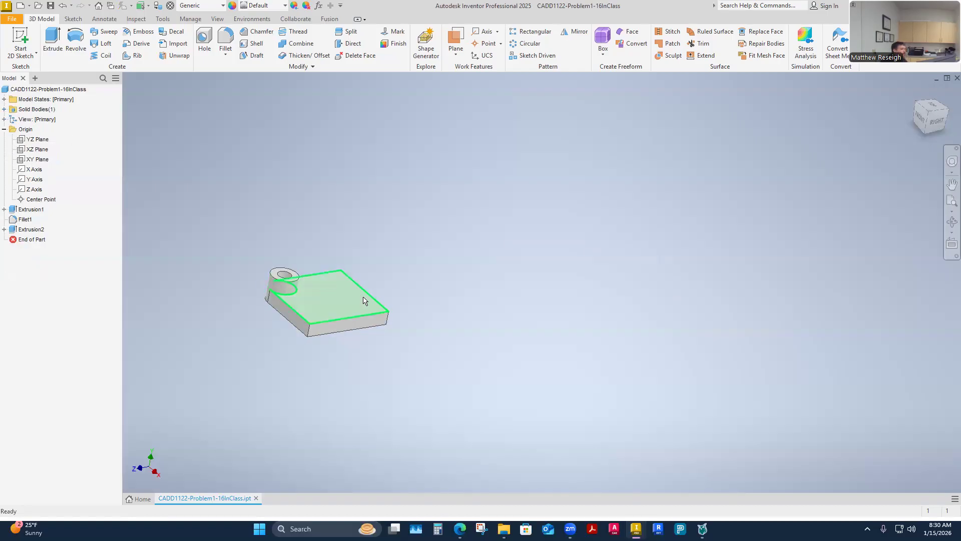
Step: Start a new 2D sketch on the top face of the block
key("F6")
middle_click_drag(353, 463, 333, 434, "shift")
scroll(319, 417, "down", 2)
middle_click_drag(368, 295, 393, 470, "shift")
middle_click_drag(410, 289, 419, 414, "shift")
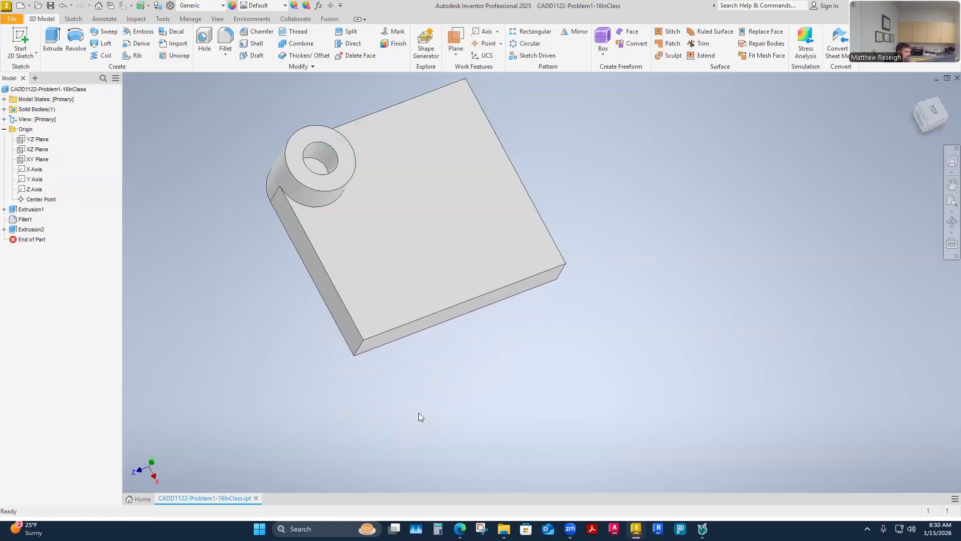
left_click(379, 290)
right_click(381, 289)
left_click(386, 317)
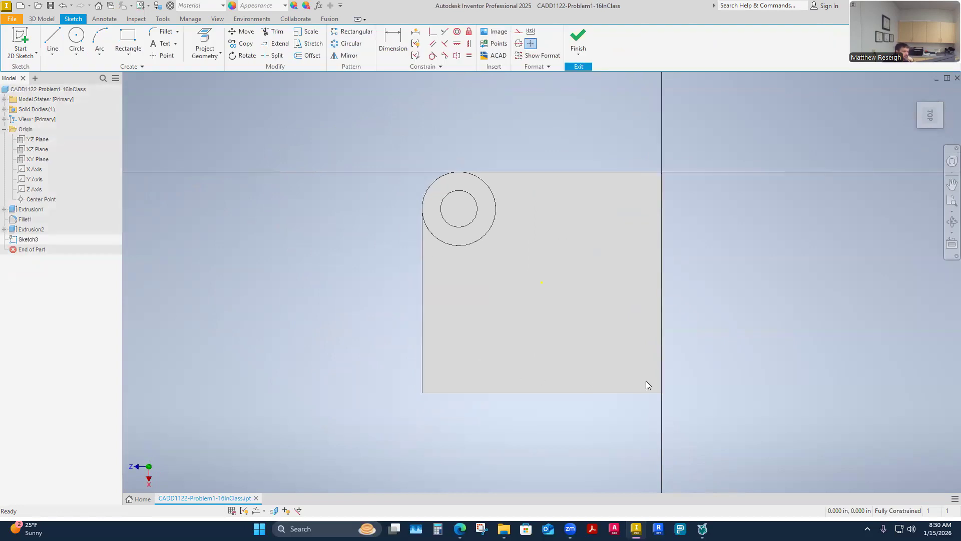
Step: Check the assignment page for the next L-shaped profile sketch and its dimensions, and return to the part
scroll(694, 356, "up", 2)
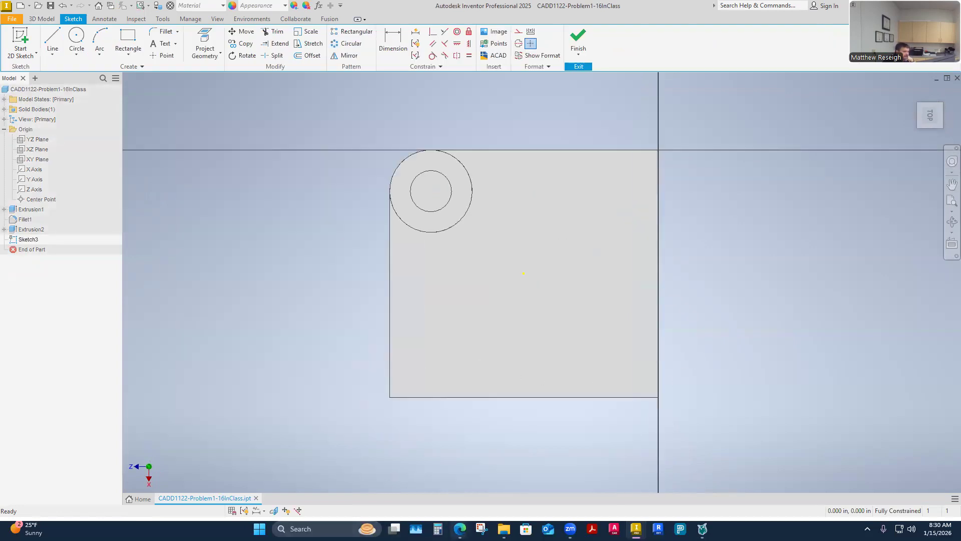
mouse_move(460, 528)
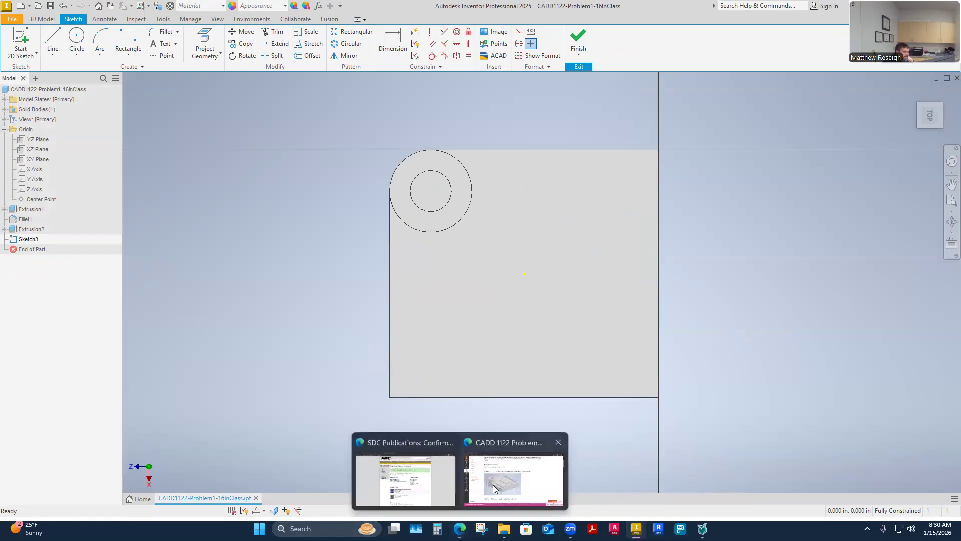
left_click(513, 488)
scroll(392, 304, "down", 6)
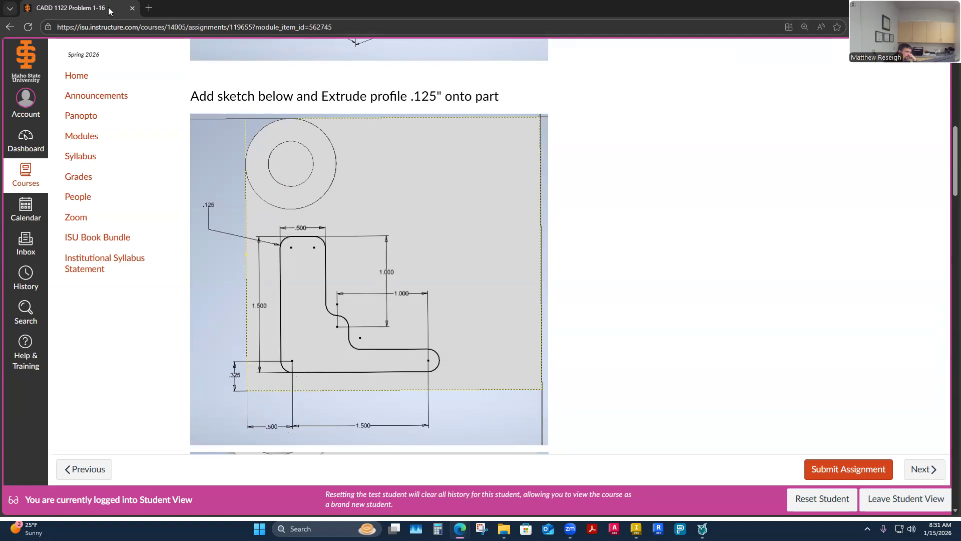
key("alt+Tab")
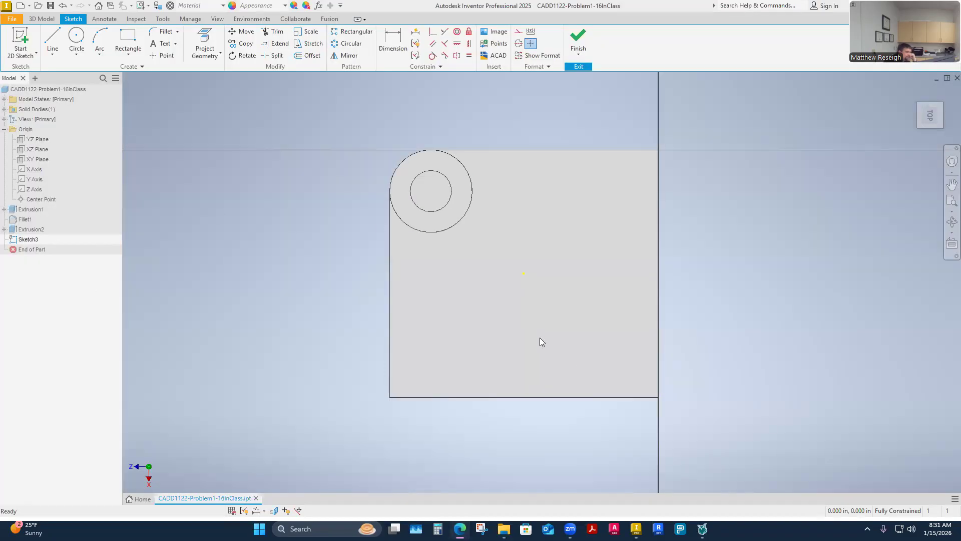
Step: Project the two straight top edges of the block that meet at the corner below the ring into the sketch
left_click(206, 52)
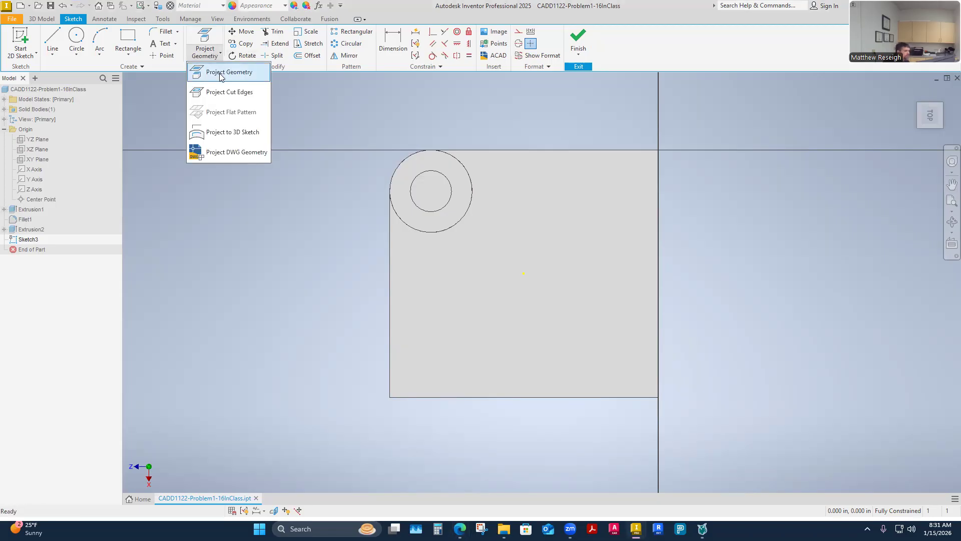
left_click(220, 74)
middle_click_drag(321, 302, 335, 383, "shift")
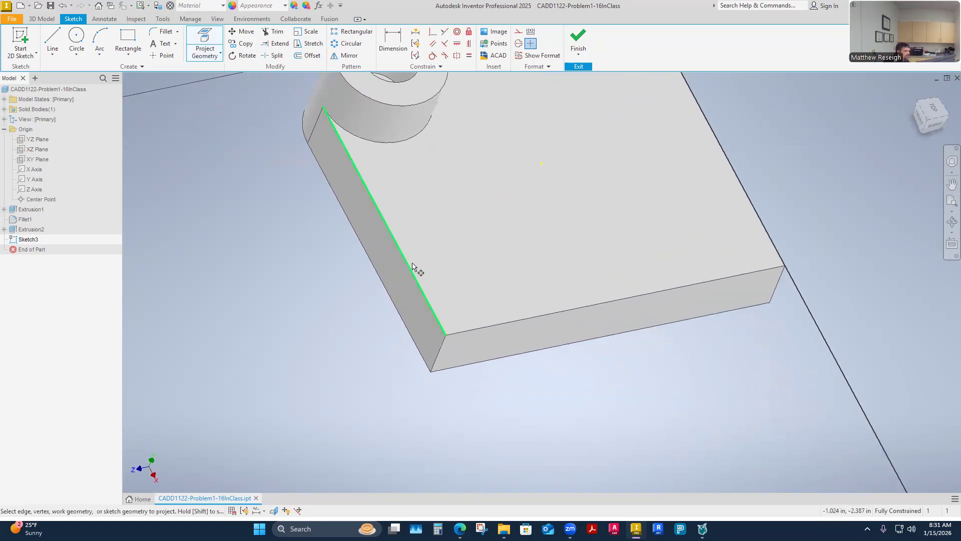
left_click(408, 271)
middle_click_drag(409, 272, 519, 320, "shift")
left_click(515, 311)
right_click(554, 379)
middle_click_drag(556, 379, 184, 224, "shift")
left_click(587, 380)
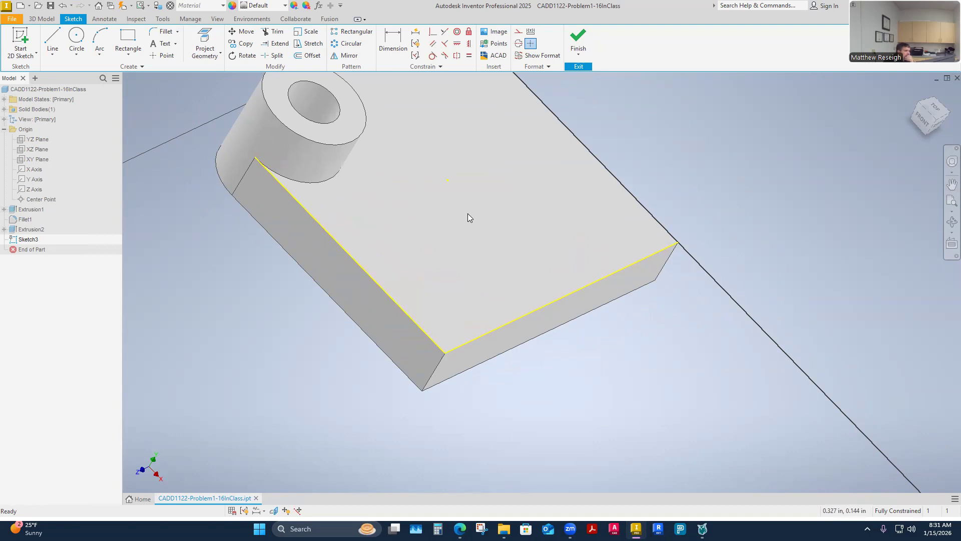
Step: Convert the two projected edges to construction lines and look straight down on the sketch
left_click_drag(530, 423, 401, 312)
left_click(520, 32)
left_click(239, 401)
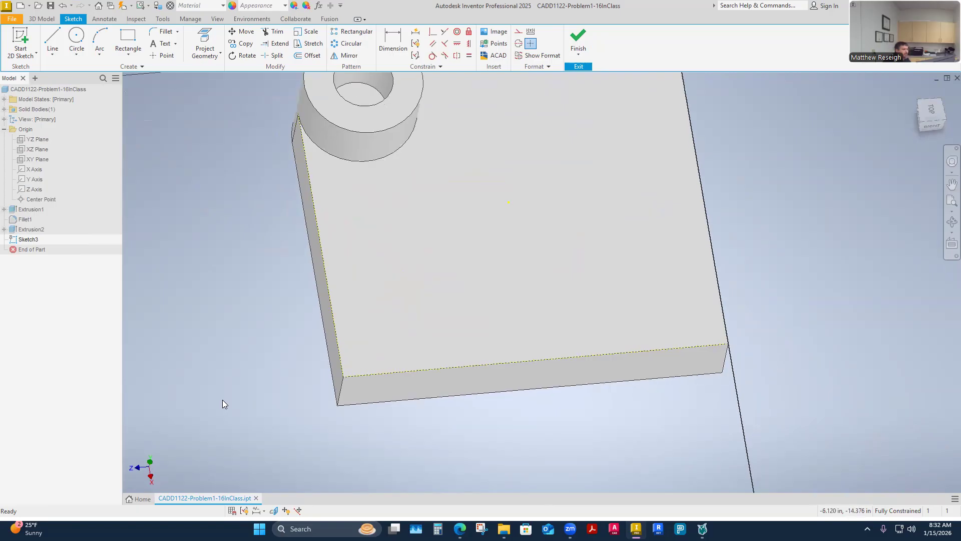
left_click(936, 114)
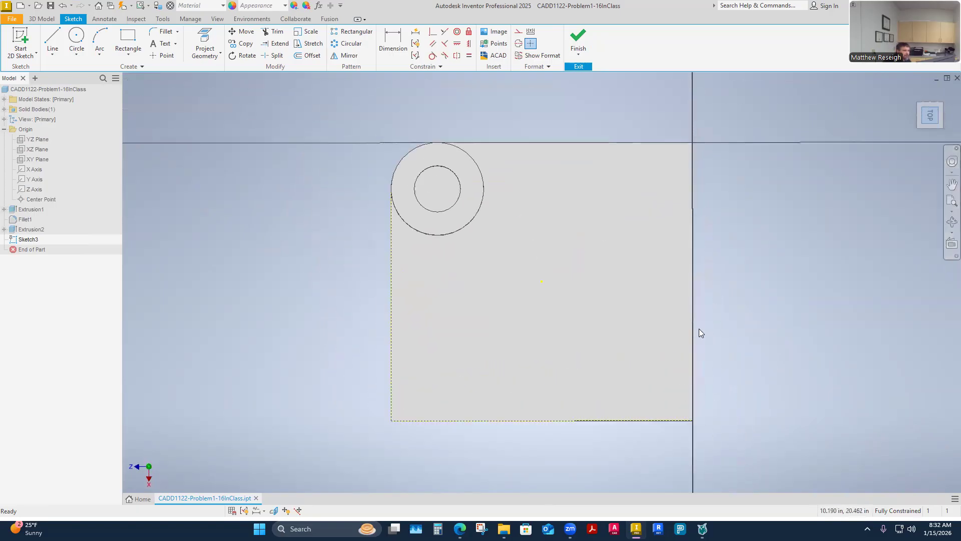
scroll(604, 335, "up", 3)
scroll(605, 334, "down", 3)
scroll(605, 334, "up", 3)
scroll(605, 335, "down", 3)
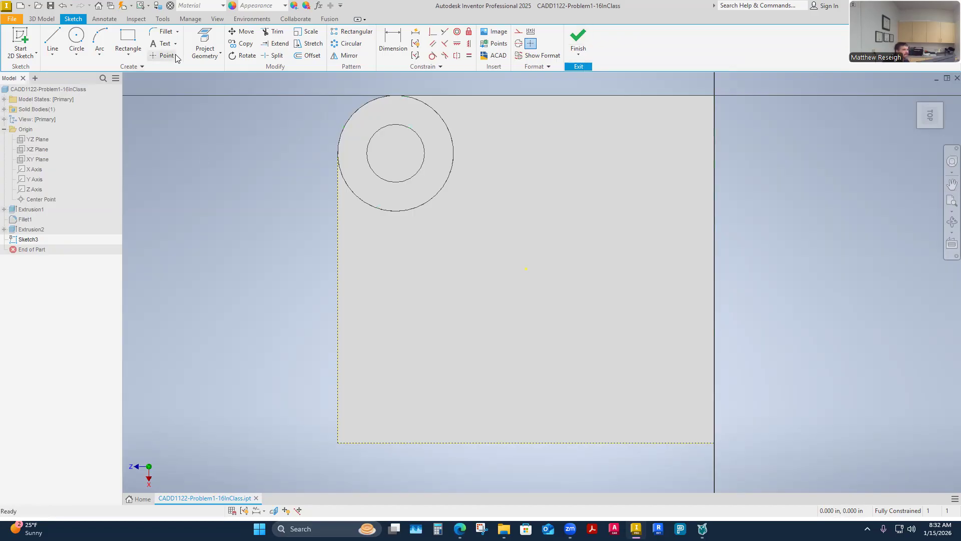
Step: Repeat Project Geometry on the same two top edges of the block
left_click(206, 53)
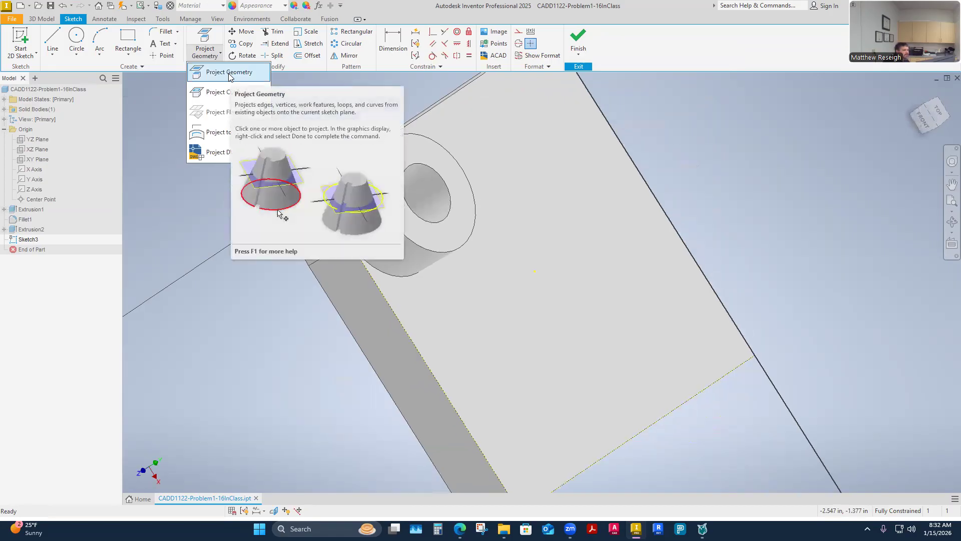
left_click(210, 72)
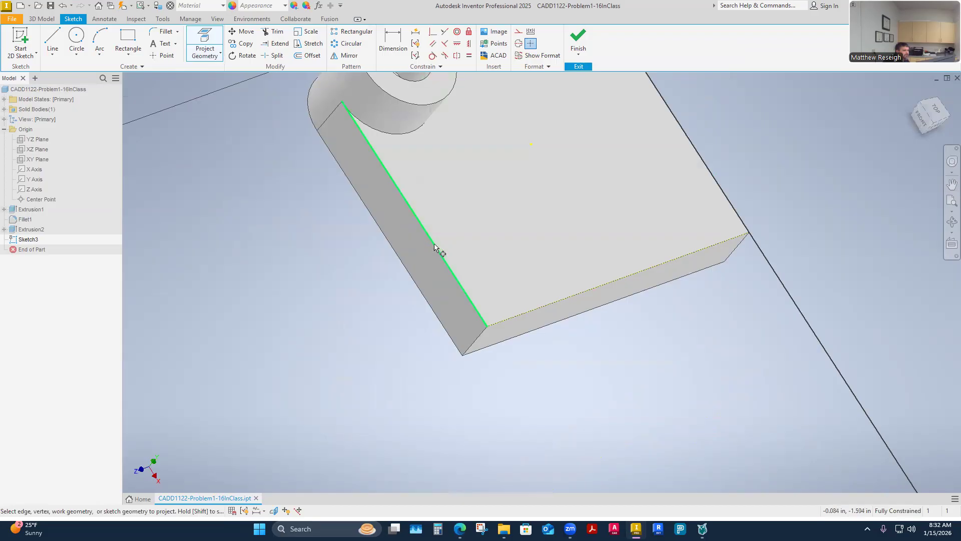
middle_click_drag(471, 318, 535, 321, "shift")
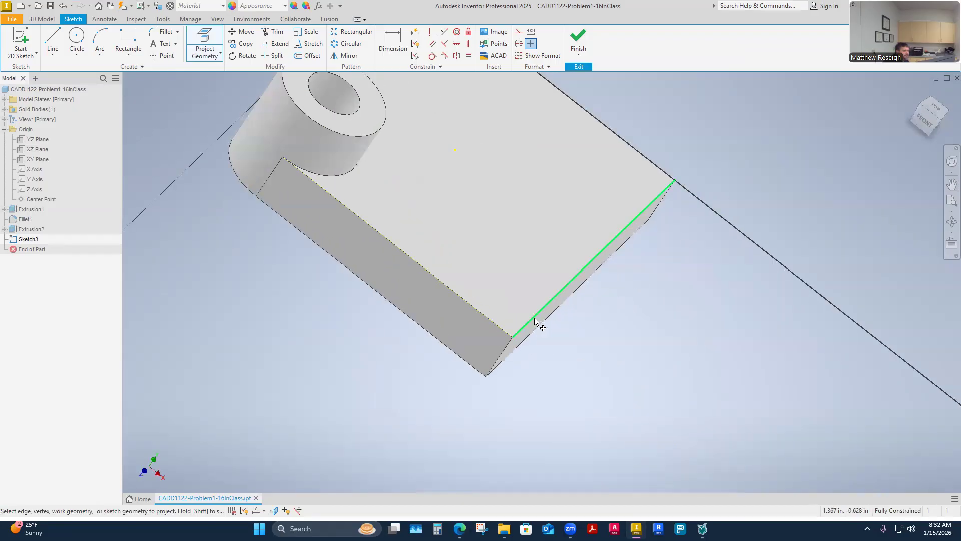
middle_click_drag(568, 401, 183, 490, "shift")
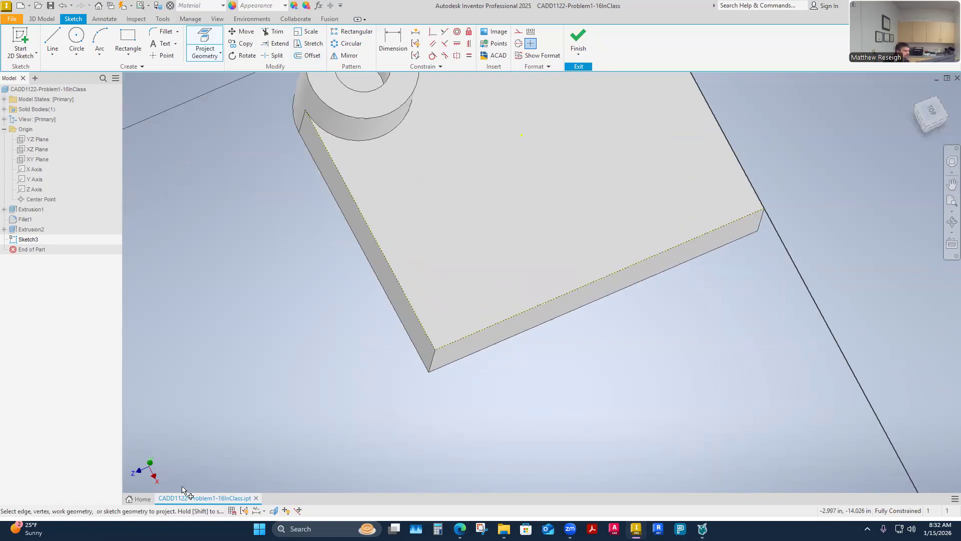
key("Escape")
Step: Switch the two projected edges back and forth between normal and construction format, ending with construction lines in the top view
left_click_drag(520, 401, 413, 326)
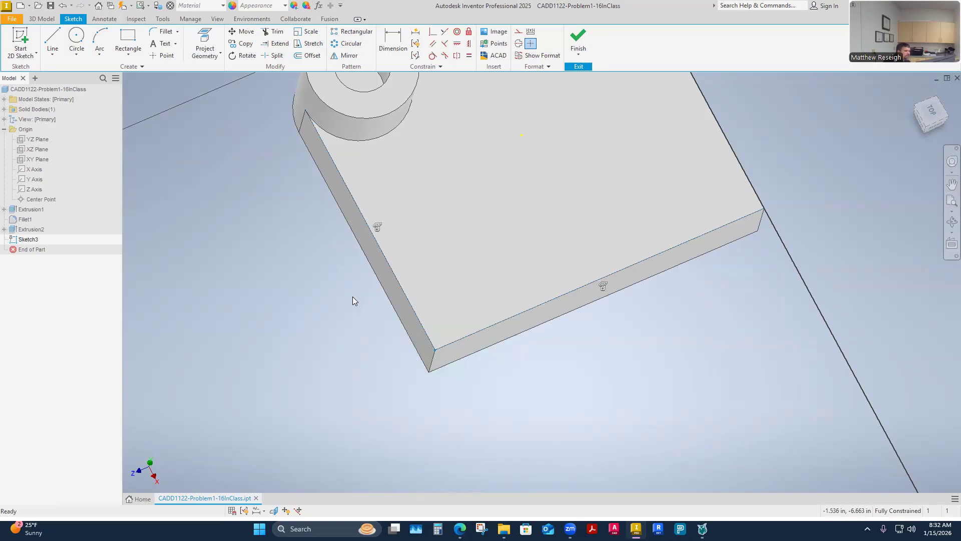
left_click(519, 31)
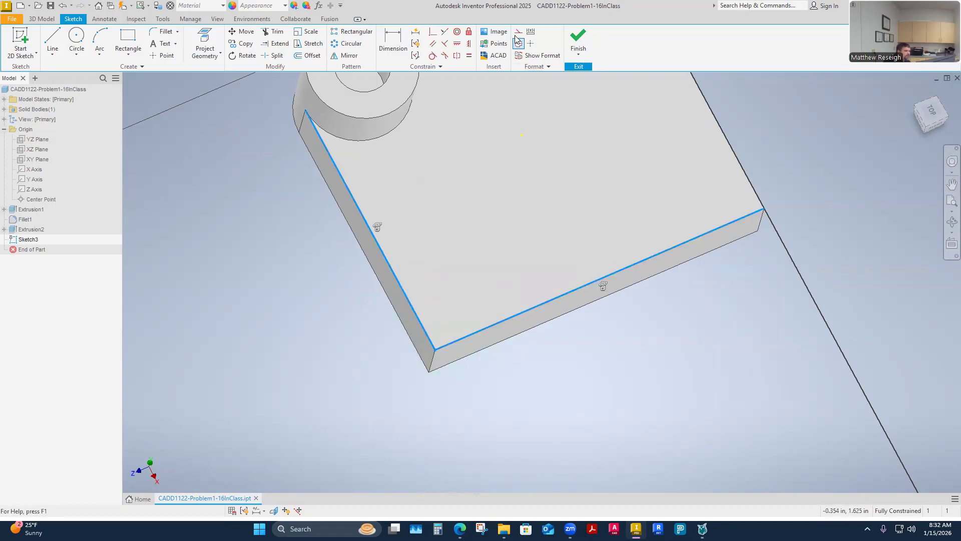
left_click(541, 359)
left_click_drag(521, 408, 414, 324)
left_click(519, 31)
left_click(337, 359)
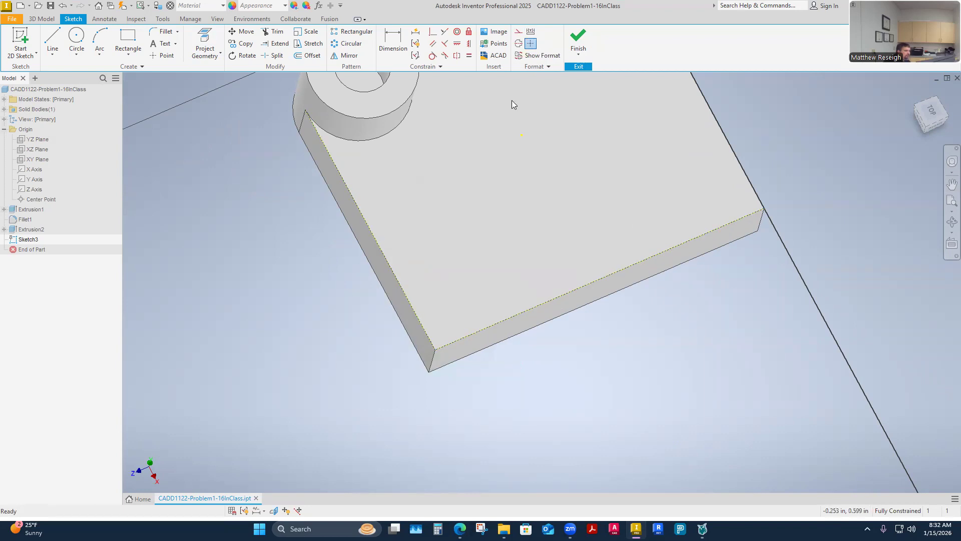
left_click_drag(519, 387, 359, 302)
left_click(518, 33)
left_click(576, 442)
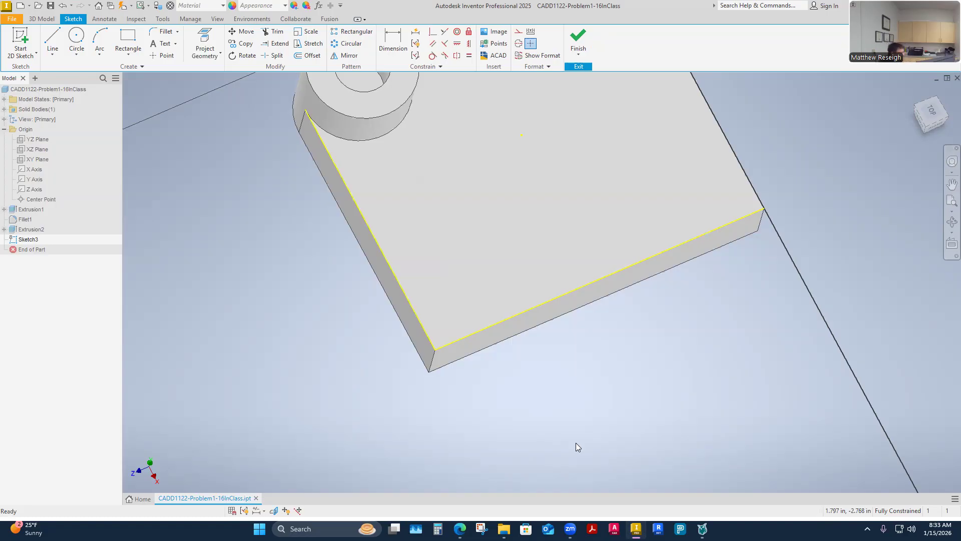
left_click_drag(520, 407, 381, 328)
left_click(521, 33)
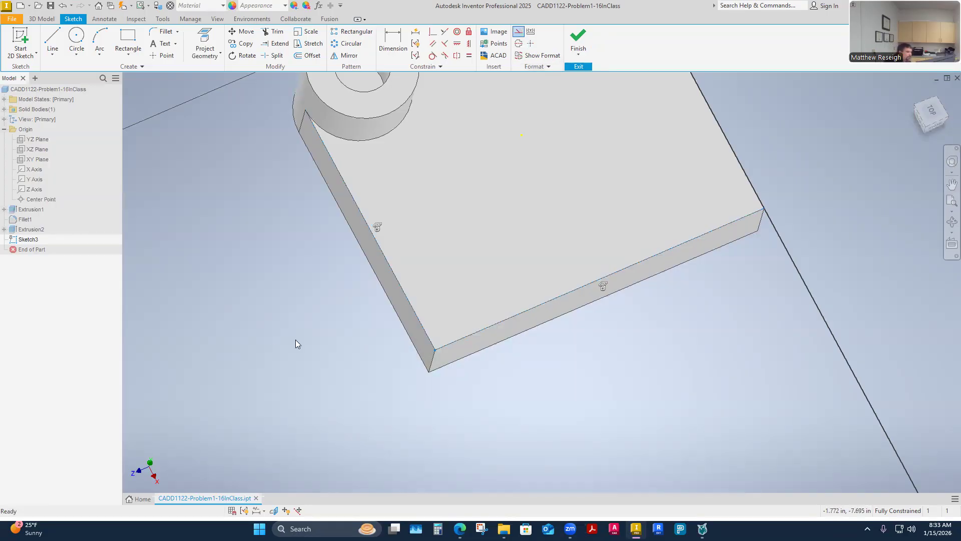
left_click(362, 423)
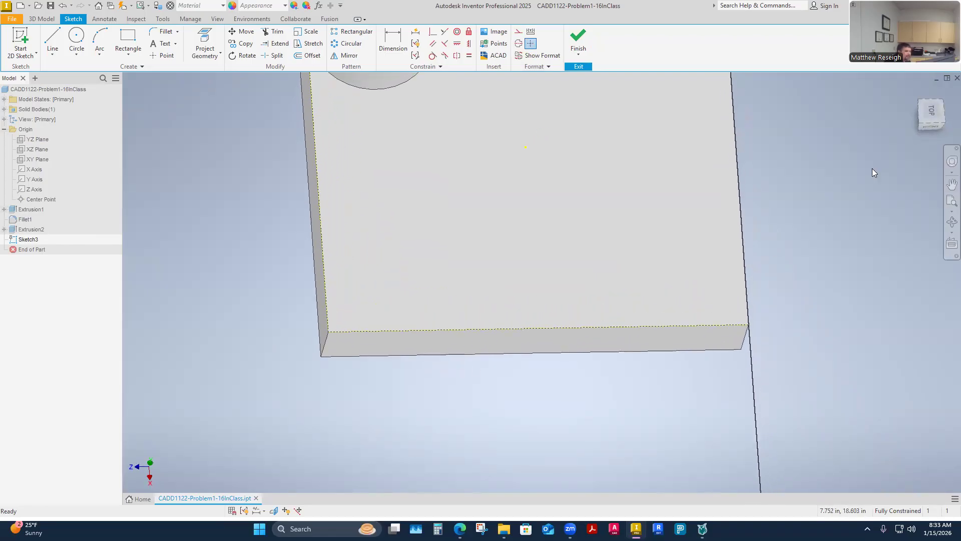
left_click(932, 111)
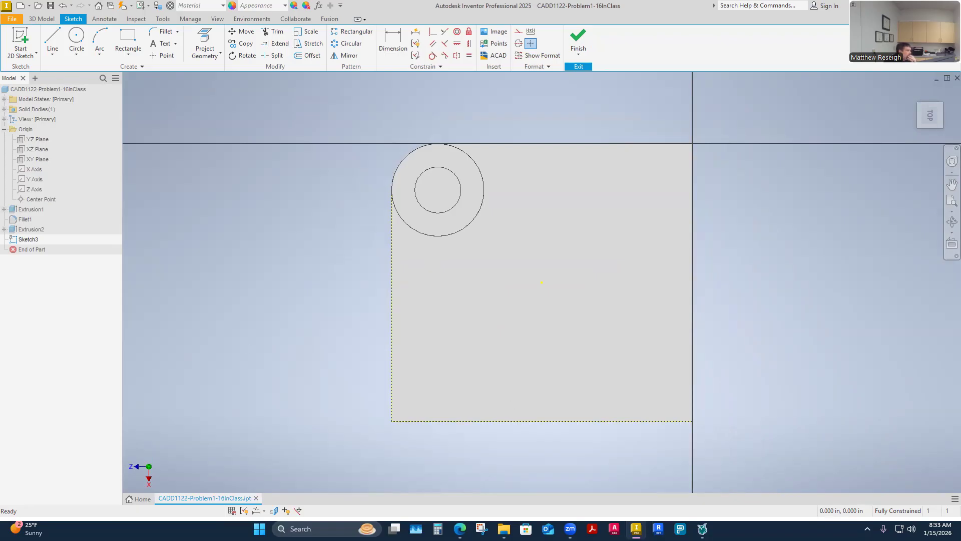
Step: Study the L-shaped profile's dimensions and .125 in corner radius in the enlarged assignment drawing, and return to the sketch
left_click_drag(960, 68, 635, 68)
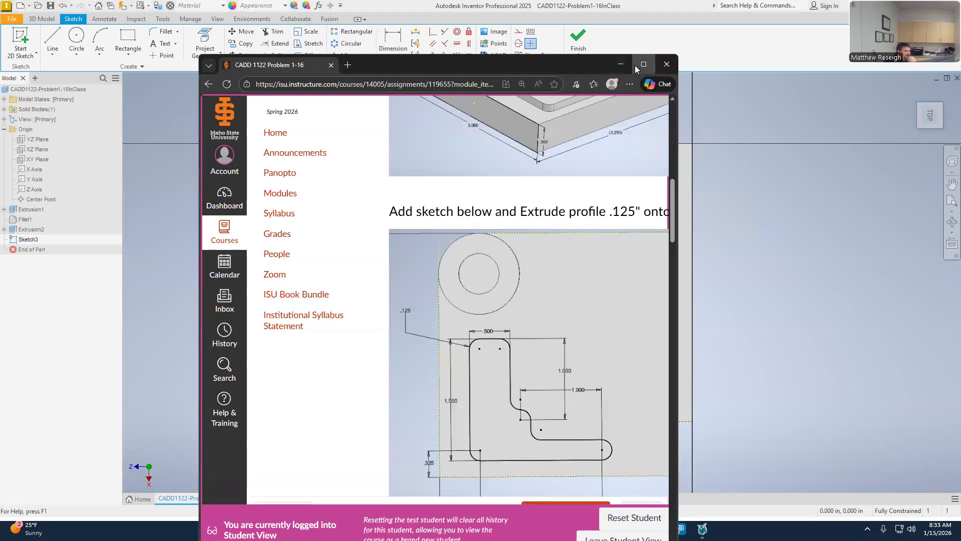
left_click(643, 64)
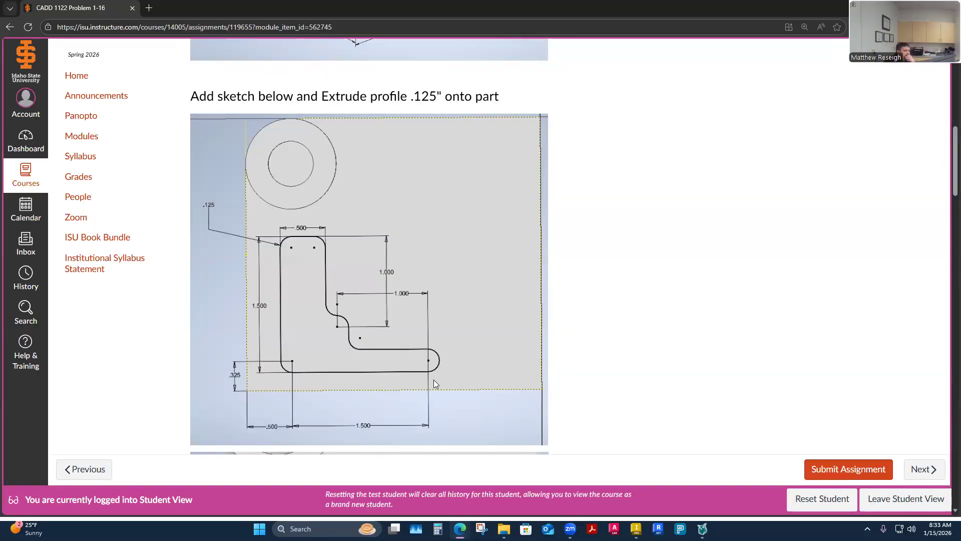
scroll(314, 374, "up", 1, "ctrl")
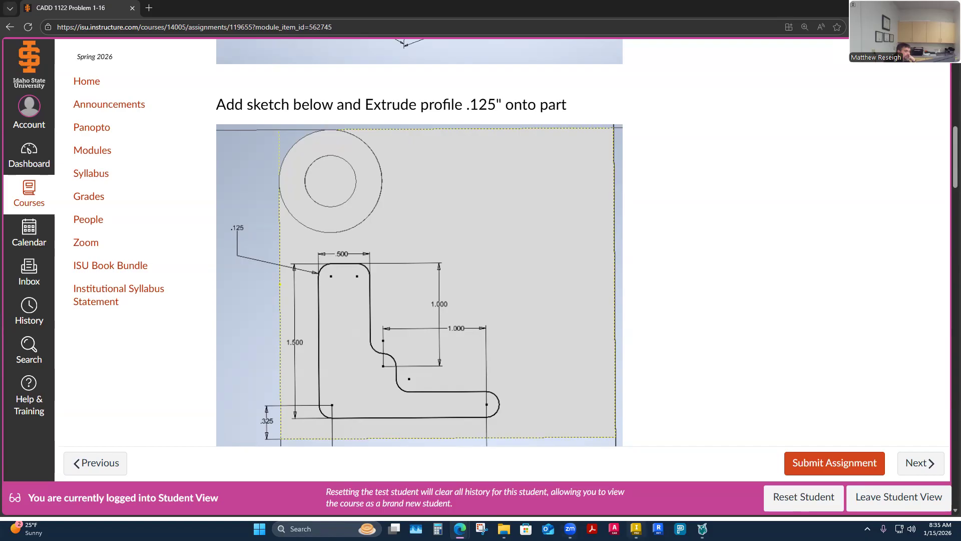
left_click(636, 528)
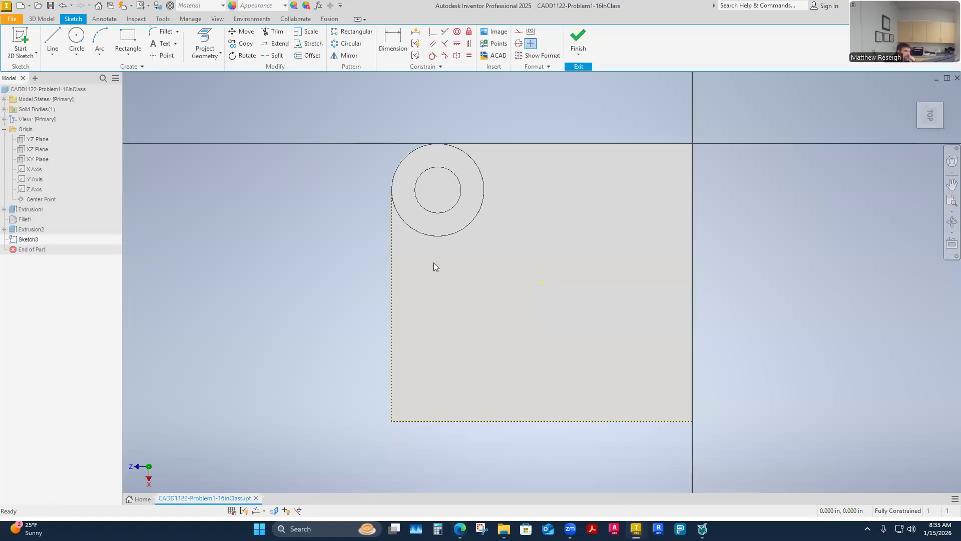
Step: Try sketching a vertical line below the ring with a tangent arc continuing from its lower end, and delete both
left_click(53, 40)
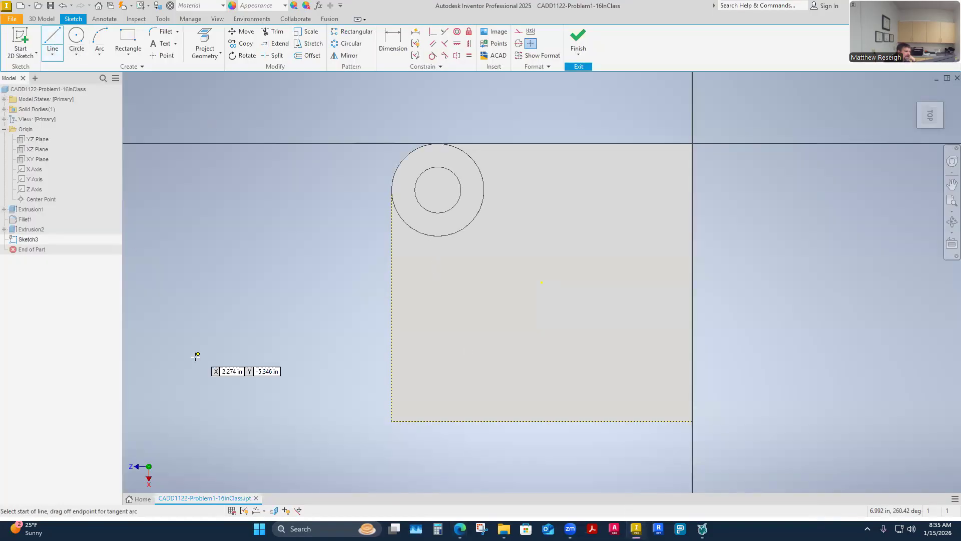
left_click(429, 258)
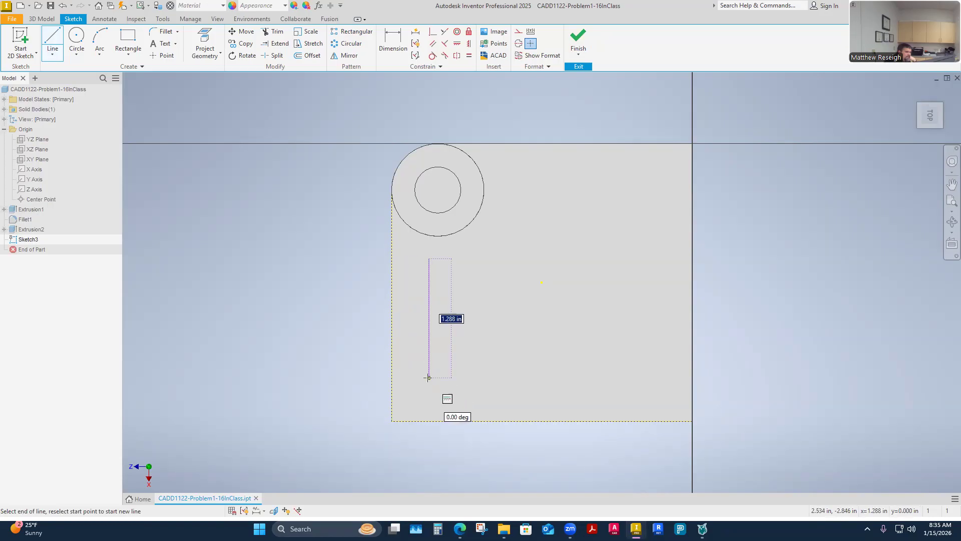
left_click(429, 367)
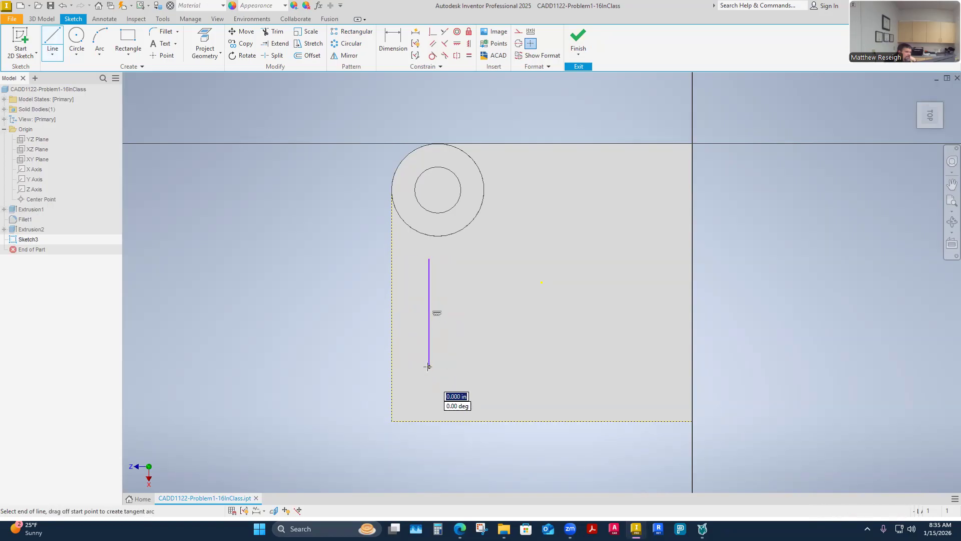
left_click_drag(428, 367, 392, 321)
key("Escape")
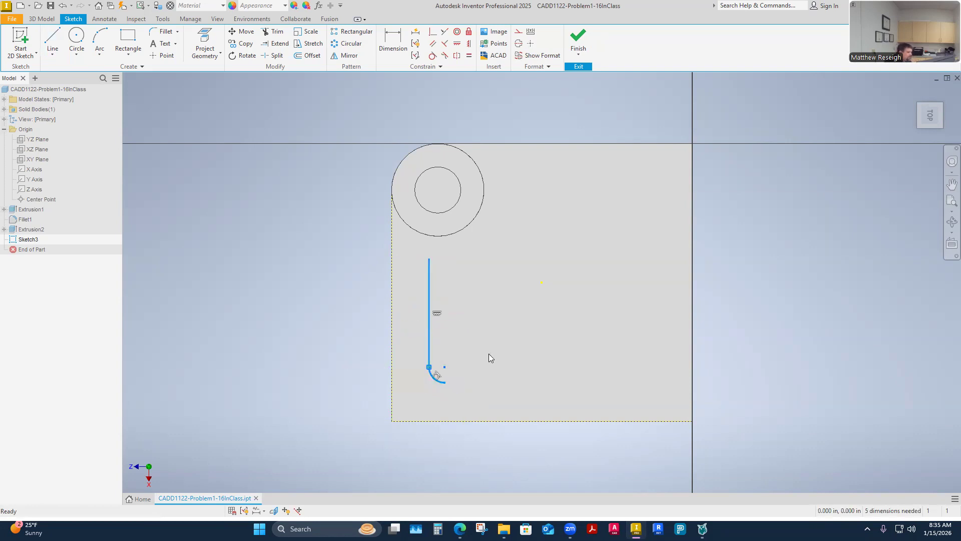
key("Delete")
Step: Try the line-and-arc technique again with a vertical line about 0.92 in long, and delete the geometry
left_click(53, 39)
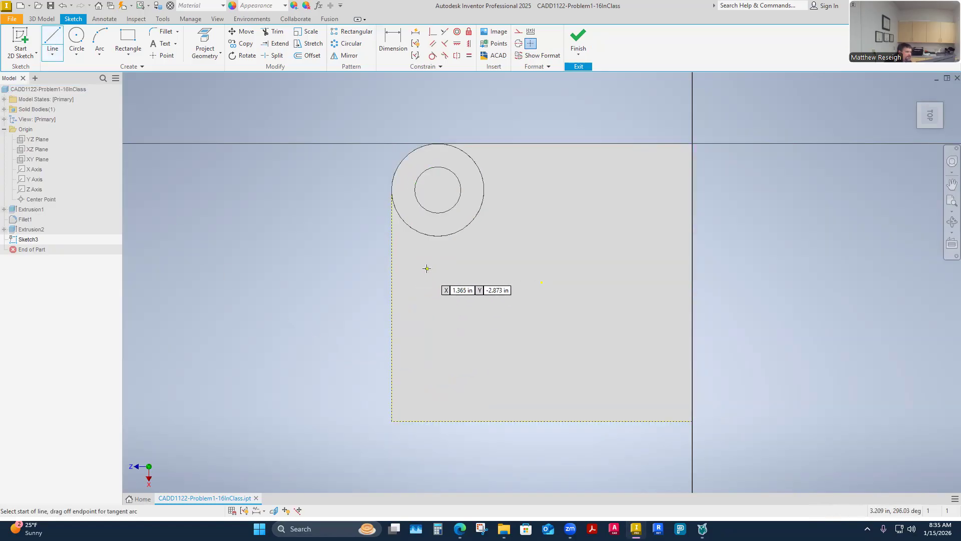
left_click(427, 288)
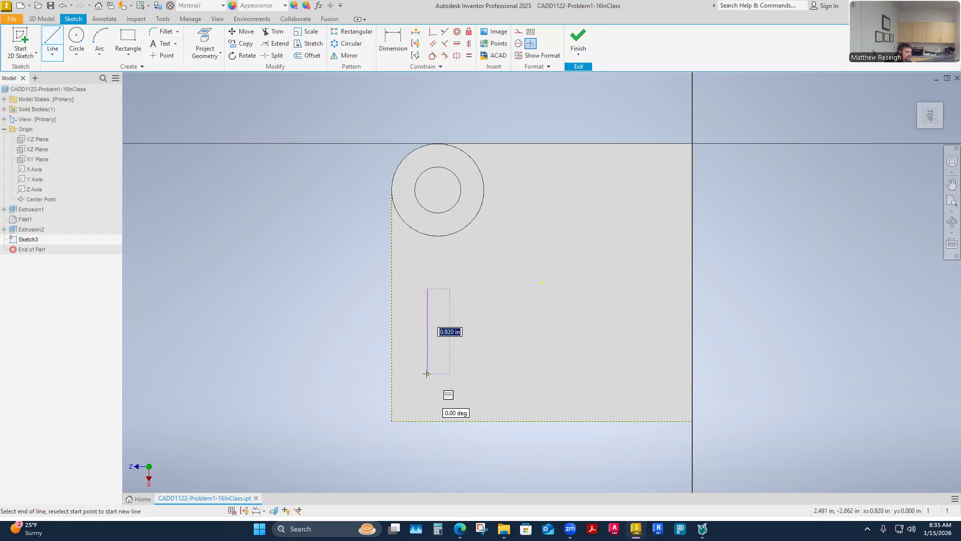
left_click(426, 374)
mouse_move(426, 374)
left_mouse_down()
mouse_move(453, 375)
mouse_move(457, 393)
mouse_move(434, 400)
mouse_move(454, 398)
mouse_move(420, 405)
mouse_move(457, 388)
mouse_move(438, 398)
mouse_move(443, 376)
mouse_move(429, 391)
mouse_move(446, 389)
mouse_move(429, 398)
mouse_move(448, 397)
mouse_move(416, 359)
left_mouse_up()
key("Escape")
key("Delete")
Step: Try a vertical line about 1.14 in long, closer to the projected side edge, with an arc from its end, and delete them
left_click(53, 43)
left_click(417, 258)
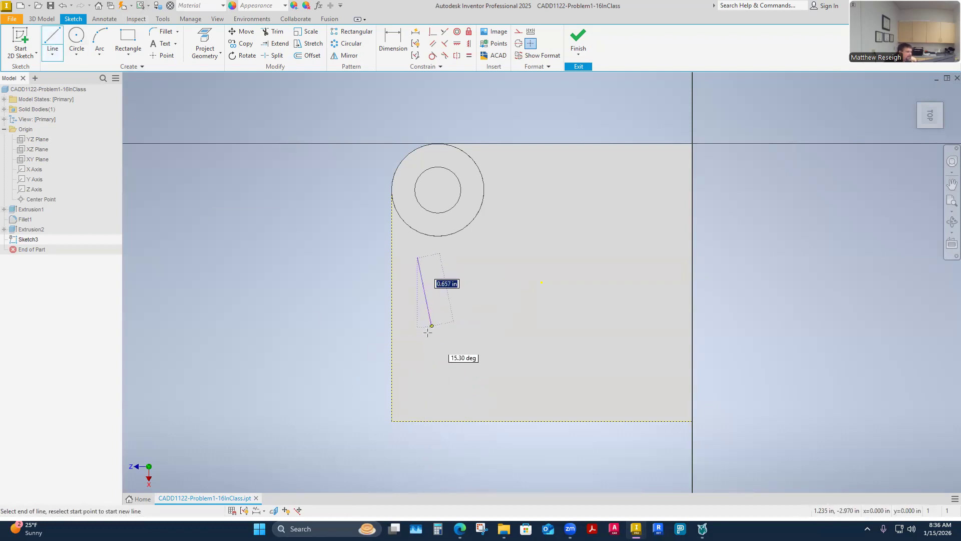
left_click(418, 365)
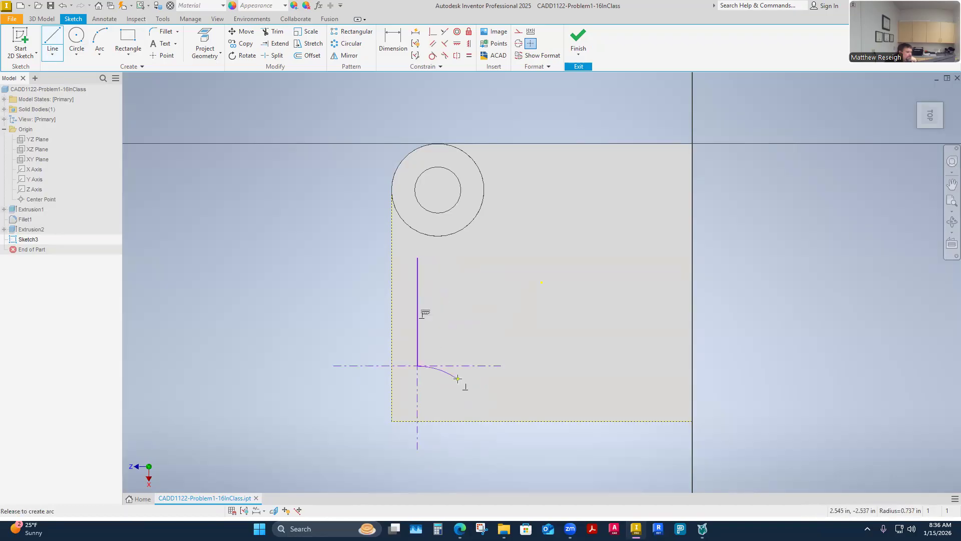
left_click_drag(418, 365, 429, 386)
key("Escape")
key("Delete")
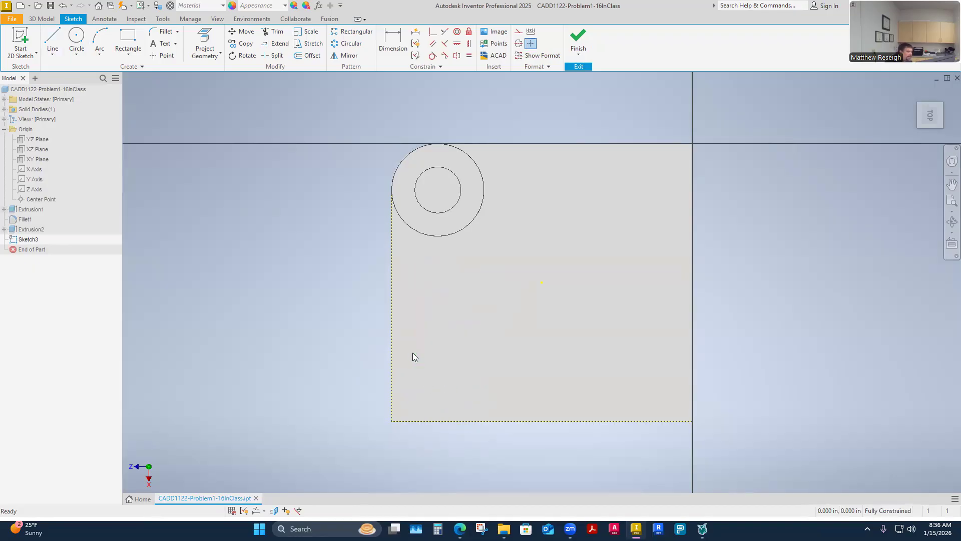
Step: Try a vertical line just inside the projected side edge with an arc from its lower end, and delete both
key("l")
left_click(418, 270)
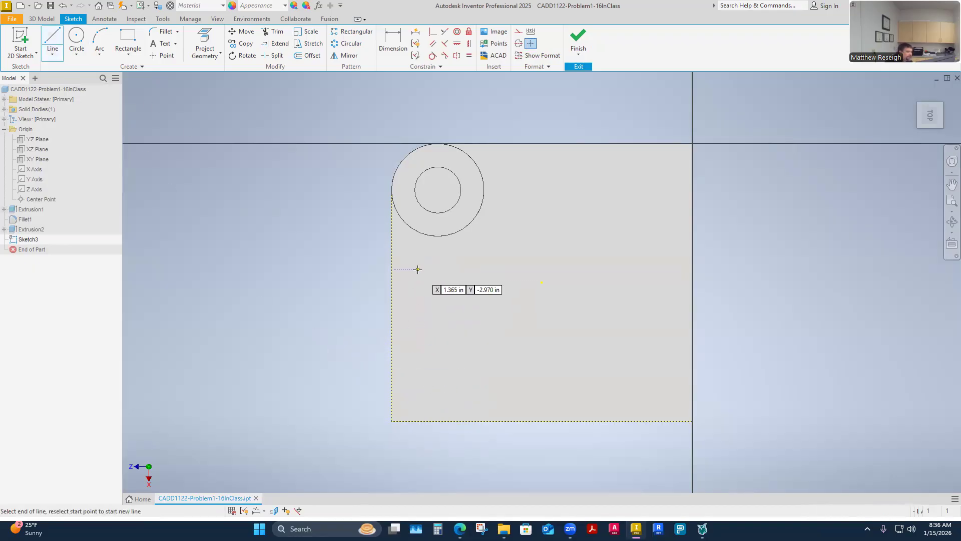
left_click(417, 376)
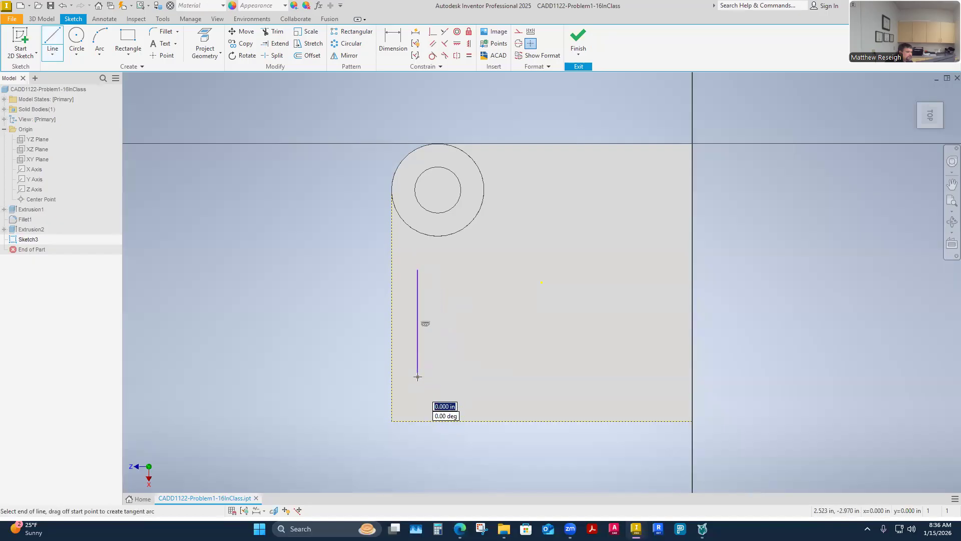
left_click_drag(417, 376, 455, 362)
key("Escape")
left_click_drag(437, 405, 410, 367)
key("Delete")
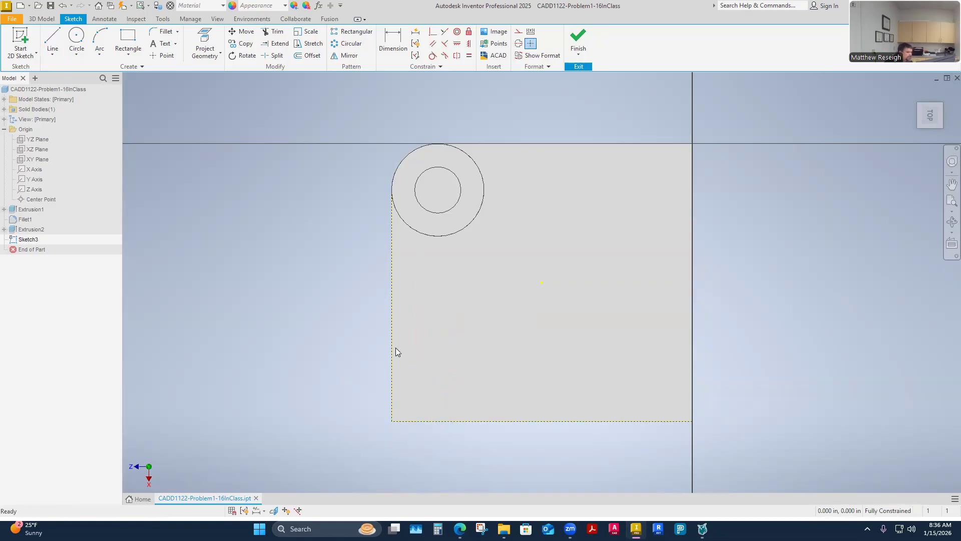
Step: Sketch the profile's outer edge as a vertical line about 1.28 in long, a tangent quarter-arc corner and a horizontal line about 1.4 in long
left_click(52, 39)
left_click(420, 260)
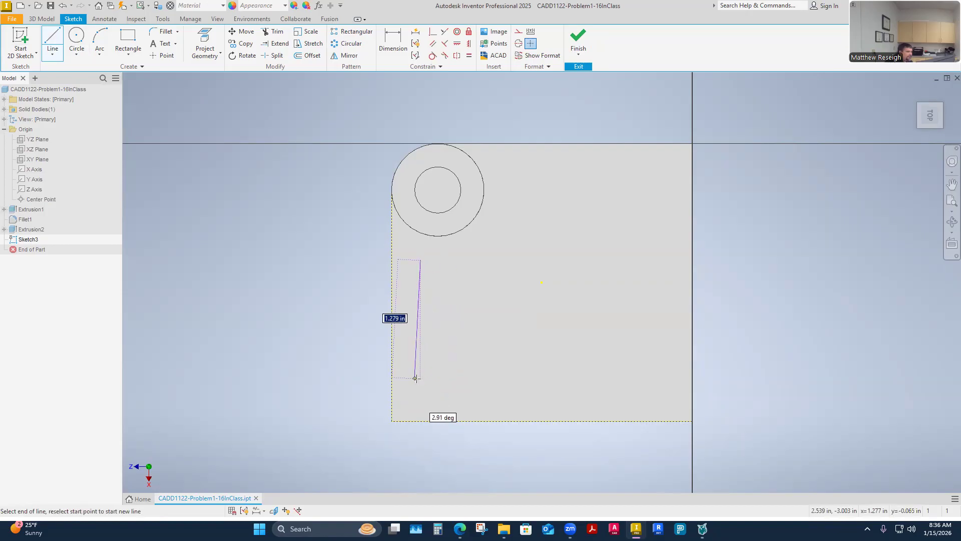
left_click(420, 378)
left_click_drag(420, 379, 439, 396)
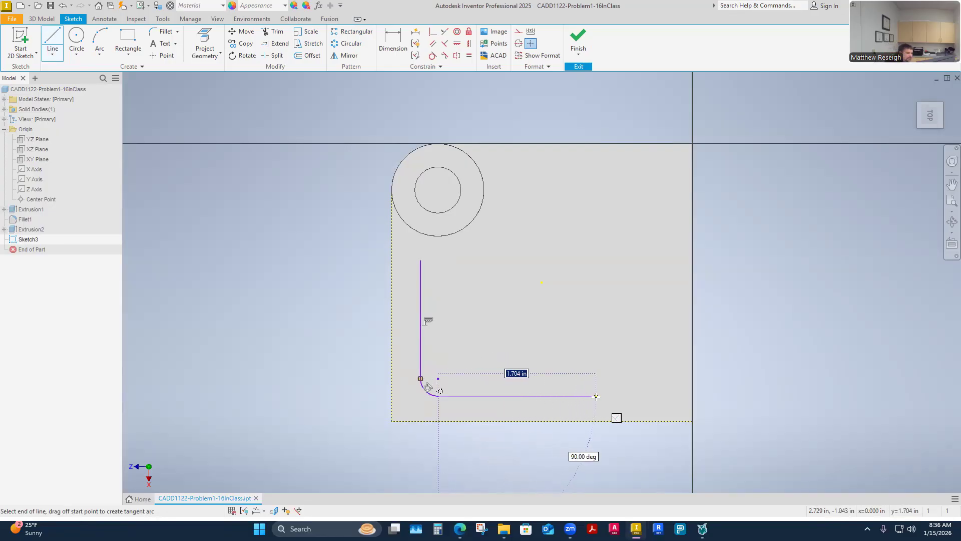
left_click(568, 395)
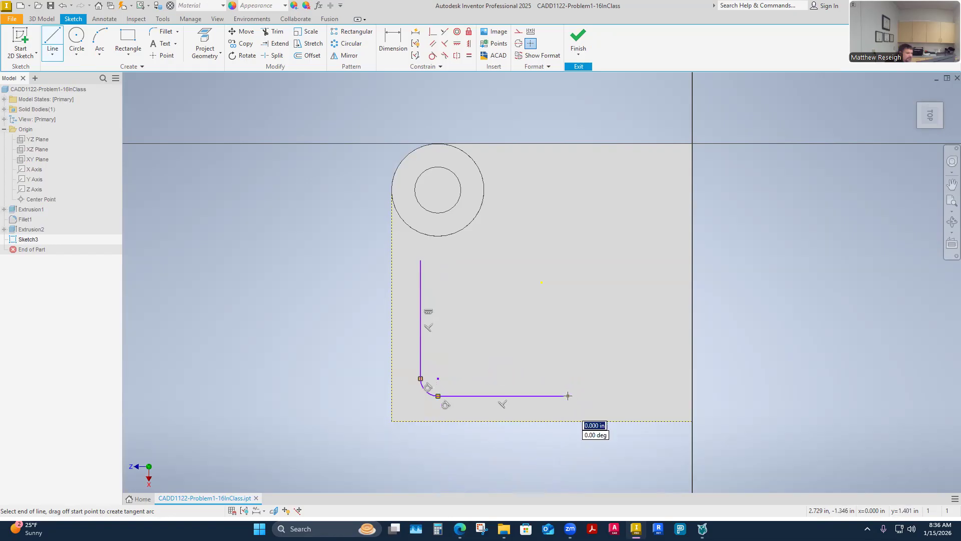
Step: Continue the profile with a tangent semicircular end, a parallel return line about 0.7 in long, a tangent inner corner arc and a short upward line
left_click_drag(569, 396, 566, 364)
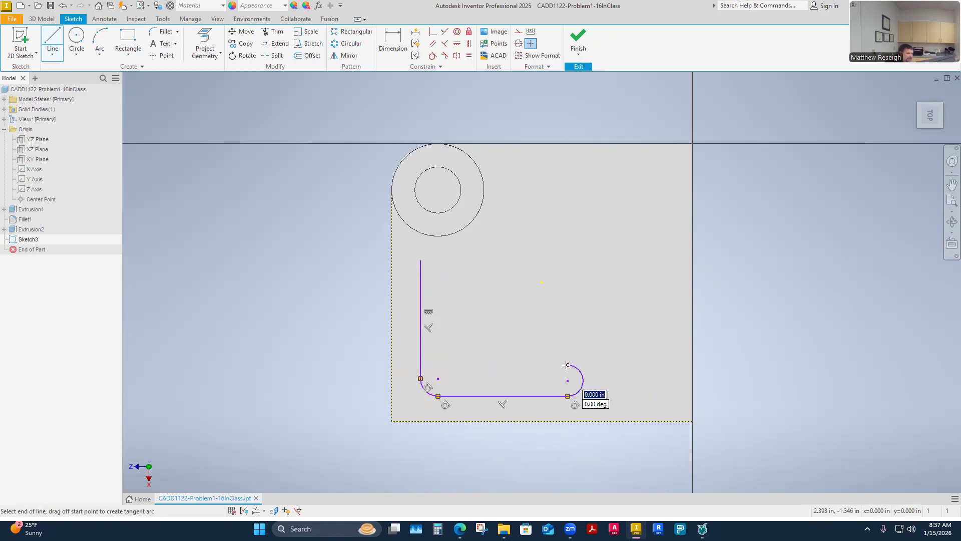
left_click(502, 364)
left_click_drag(503, 365, 487, 351)
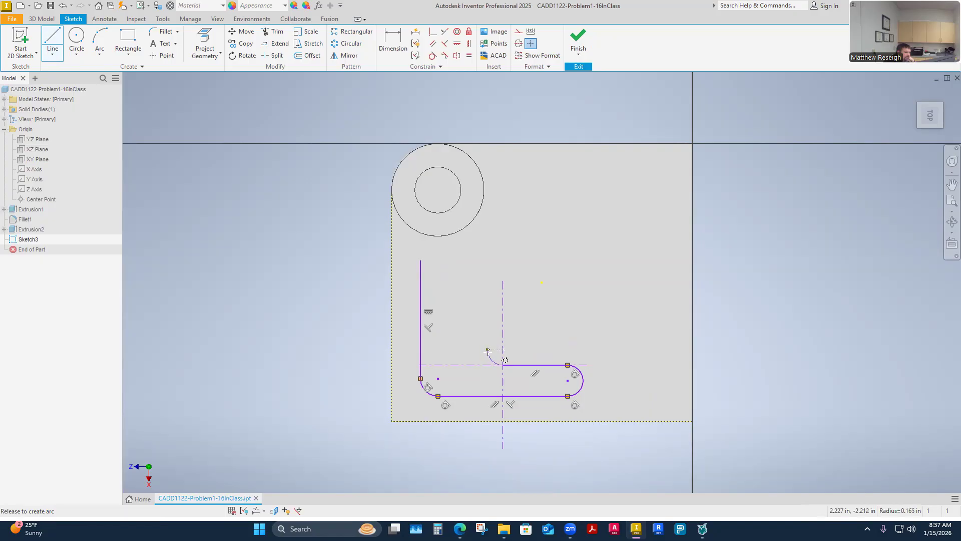
mouse_move(488, 351)
left_mouse_down()
mouse_move(500, 366)
mouse_move(488, 351)
left_mouse_up()
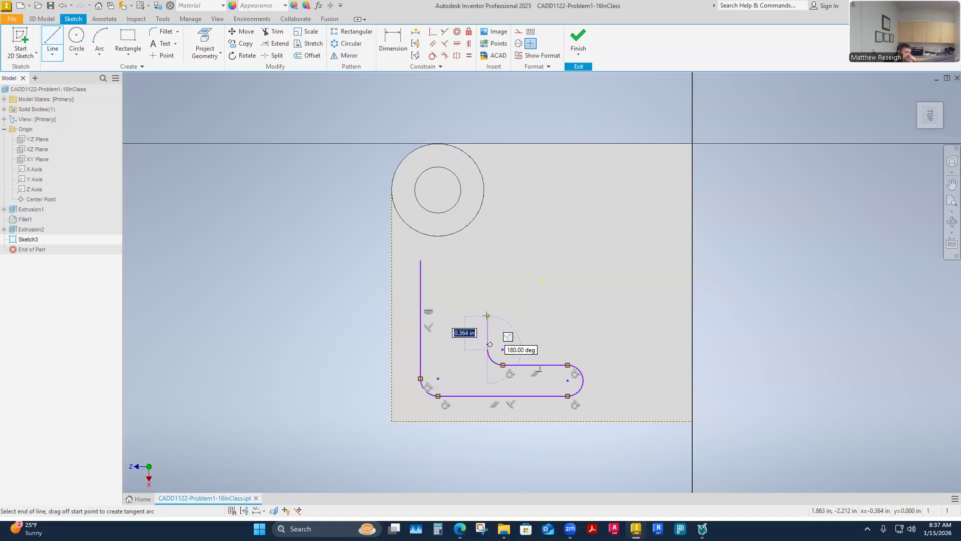
right_click(487, 325)
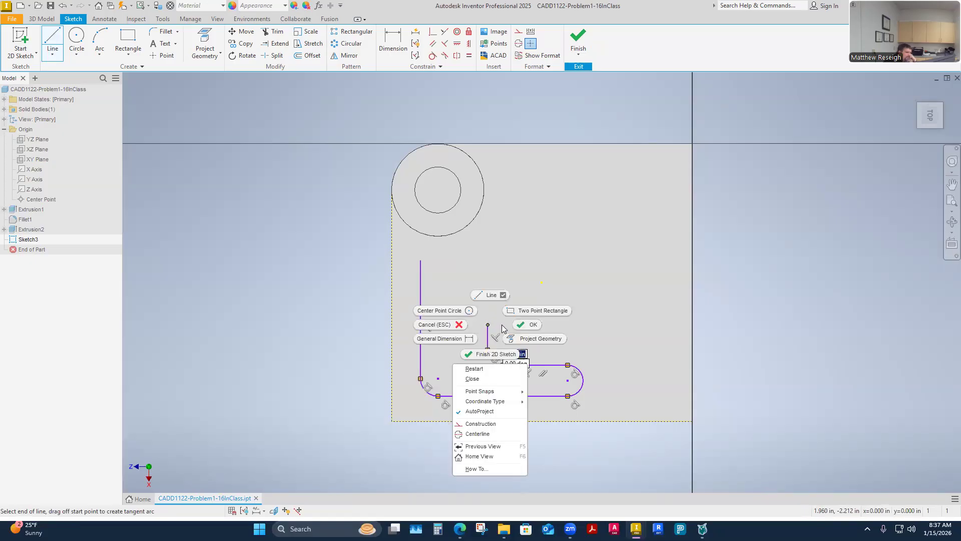
left_click(531, 326)
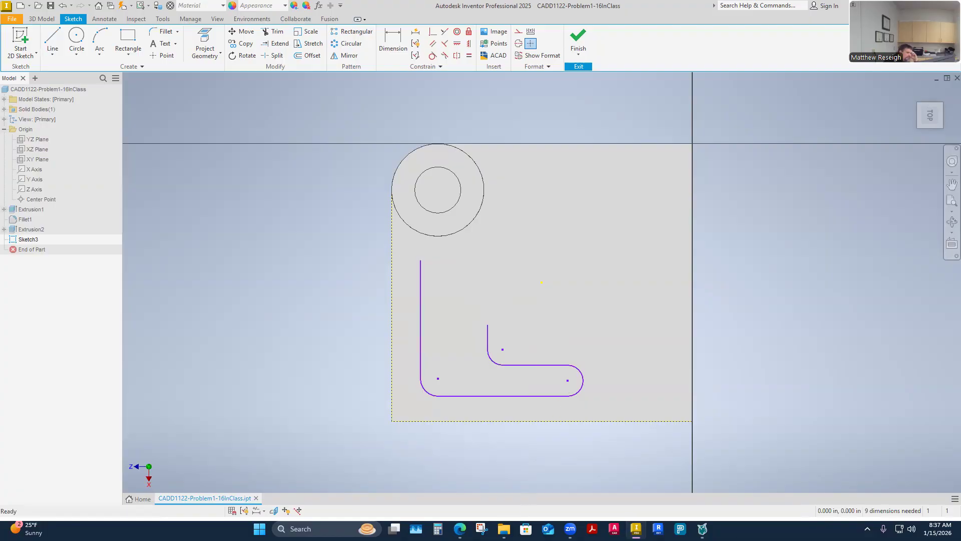
Step: Check the shape of the profile's stepped inner corner in the assignment drawing in the browser, and return to the Inventor sketch
mouse_move(460, 529)
left_click(460, 530)
left_click(509, 481)
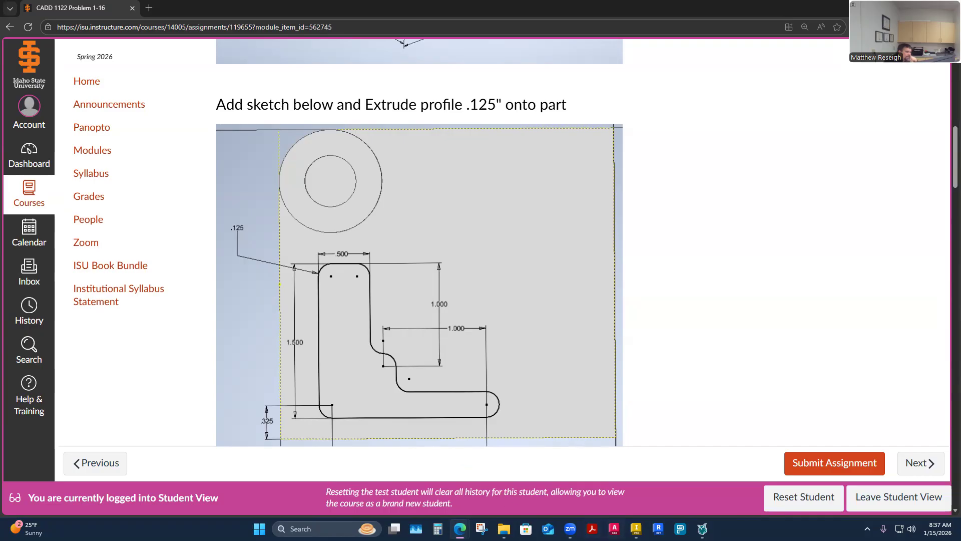
key("alt+Tab")
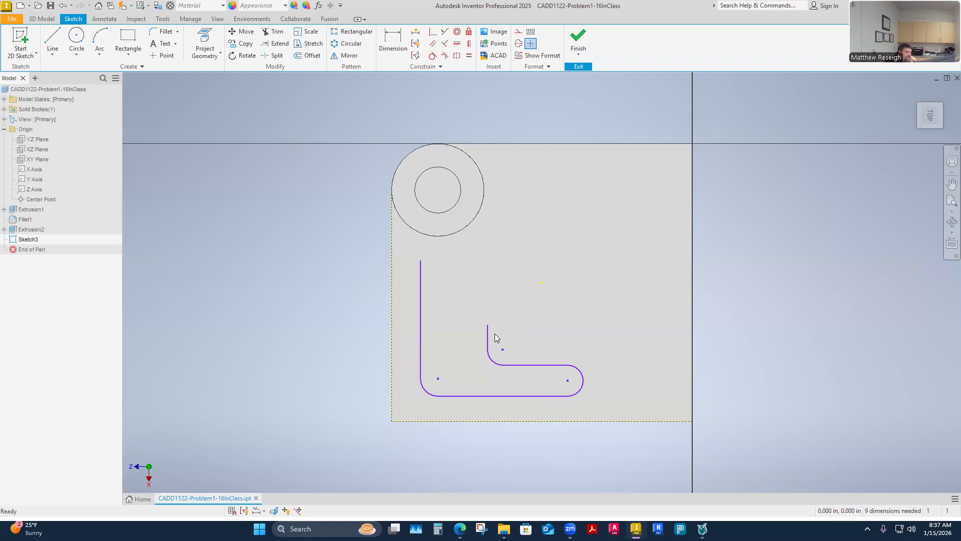
Step: Add a tangent quarter arc of about 0.11 in radius from the short vertical line's upper end, and undo the stray large arc
scroll(495, 334, "up", 2)
scroll(495, 334, "down", 5)
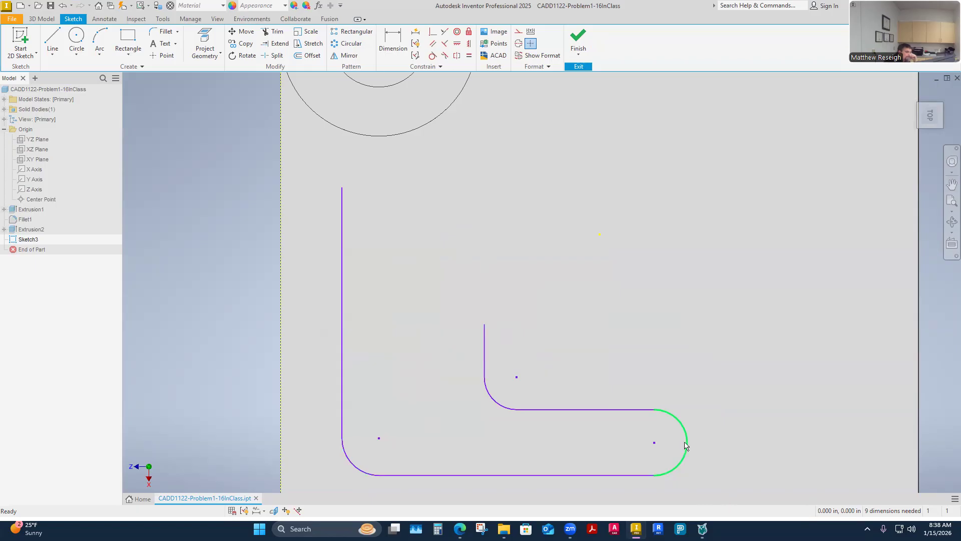
left_click(53, 40)
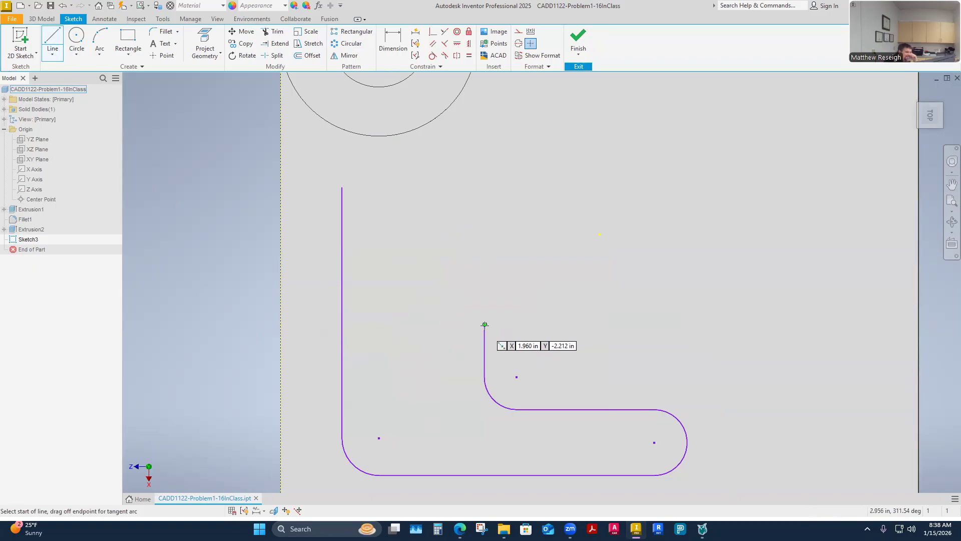
left_click_drag(485, 325, 449, 303)
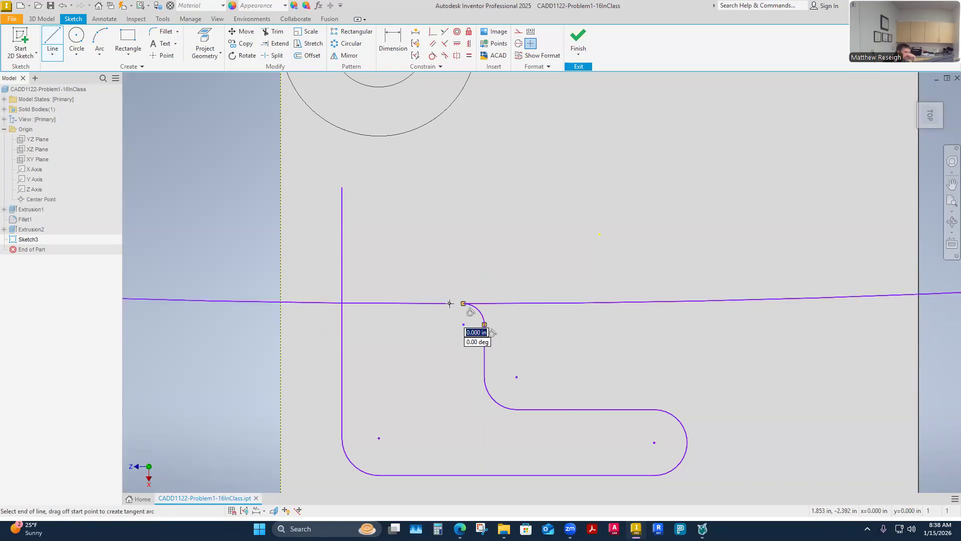
key("Escape")
key("Escape")
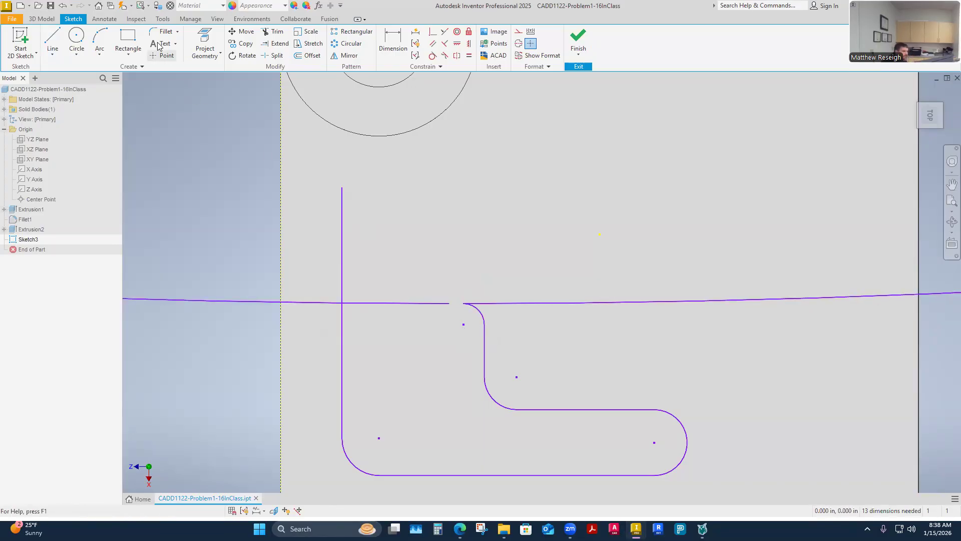
left_click(61, 6)
Step: Draw a horizontal line about 0.1 in long from the arc's free end toward the long vertical line
key("l")
left_click(464, 303)
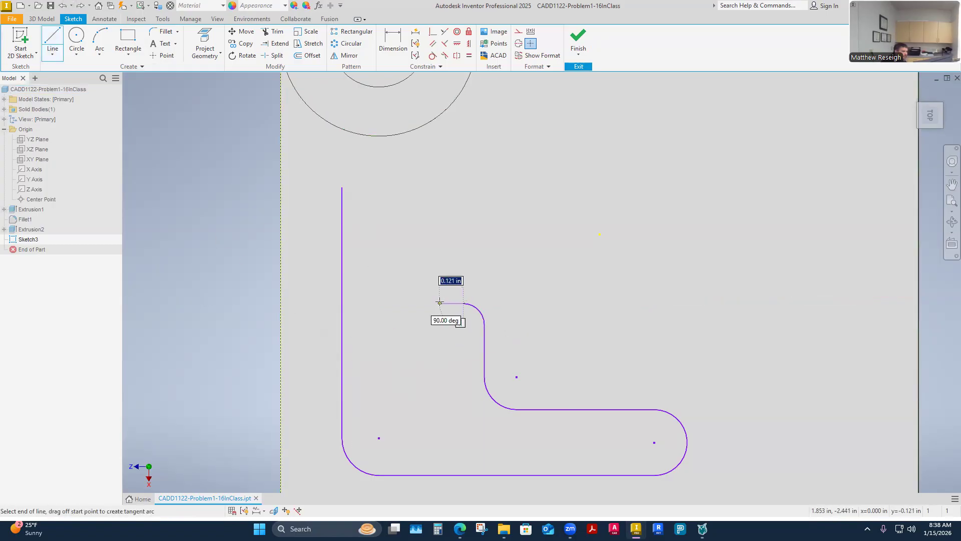
left_click(442, 303)
Step: Try an upward tangent arc from the short horizontal line's free end, and delete it
left_click_drag(442, 303, 423, 279)
key("Escape")
left_click(437, 286)
key("Delete")
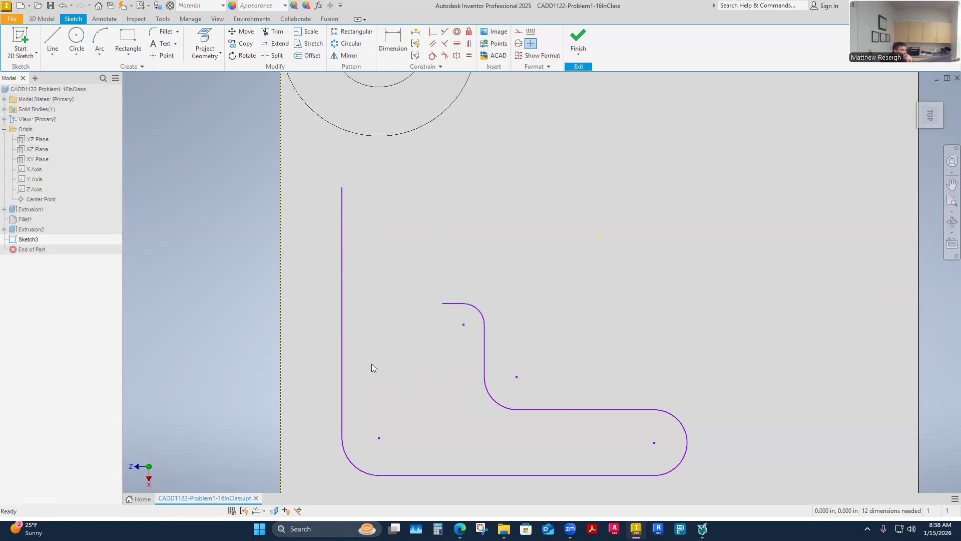
Step: Try the upward arc again from the horizontal line's existing endpoint, and delete the resulting arc
left_click(52, 40)
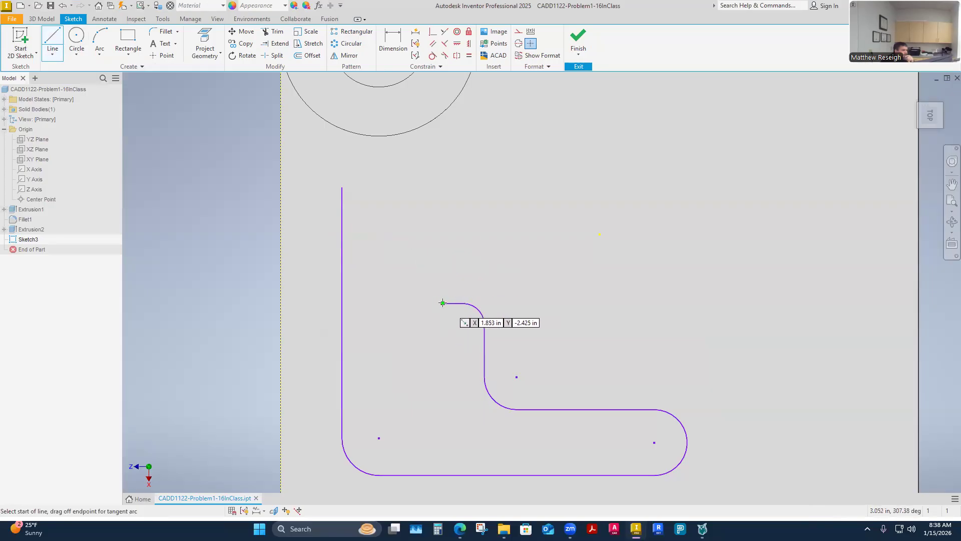
left_click_drag(442, 303, 427, 282)
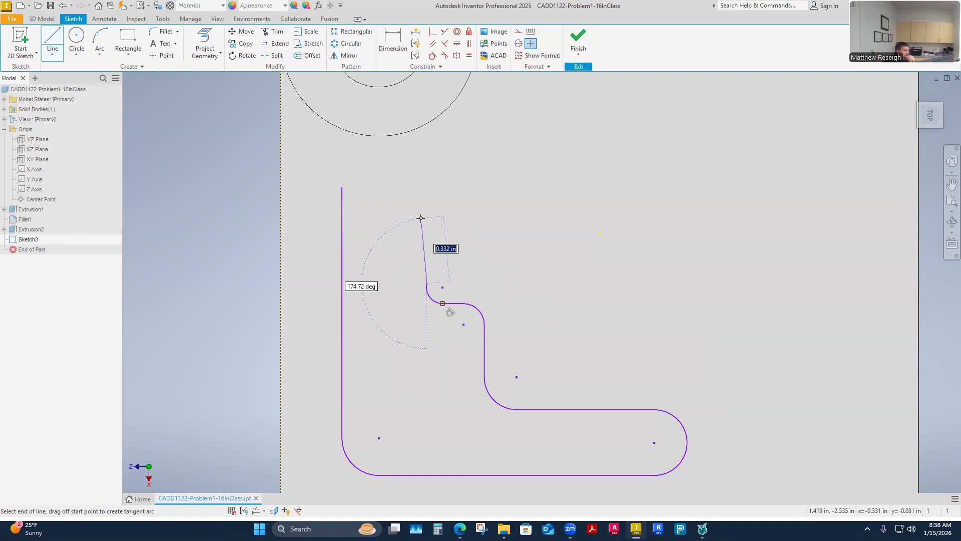
key("Escape")
scroll(423, 289, "up", 3)
scroll(423, 289, "down", 6)
left_click(421, 286)
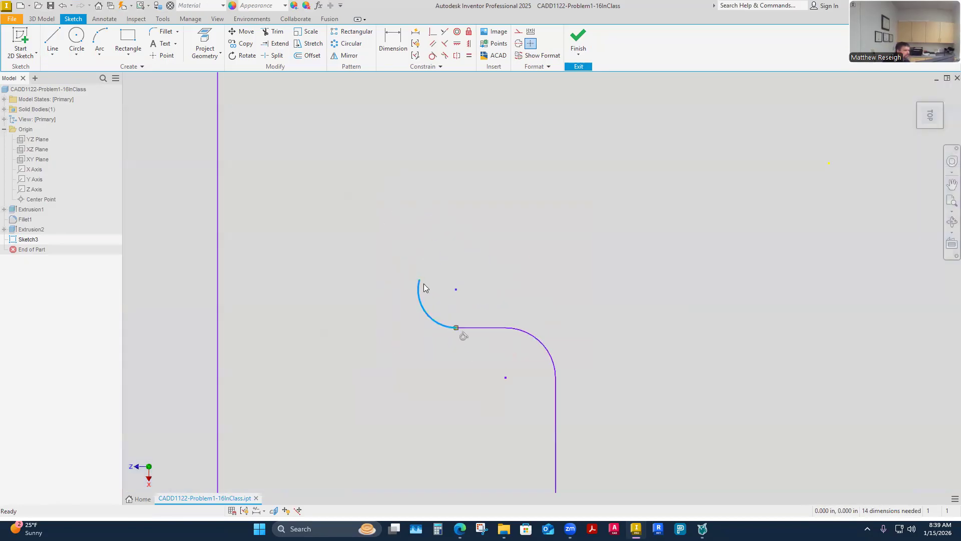
key("Delete")
Step: Add a tangent quarter arc of about 0.11 in radius curving upward from the short horizontal line's free end
key("l")
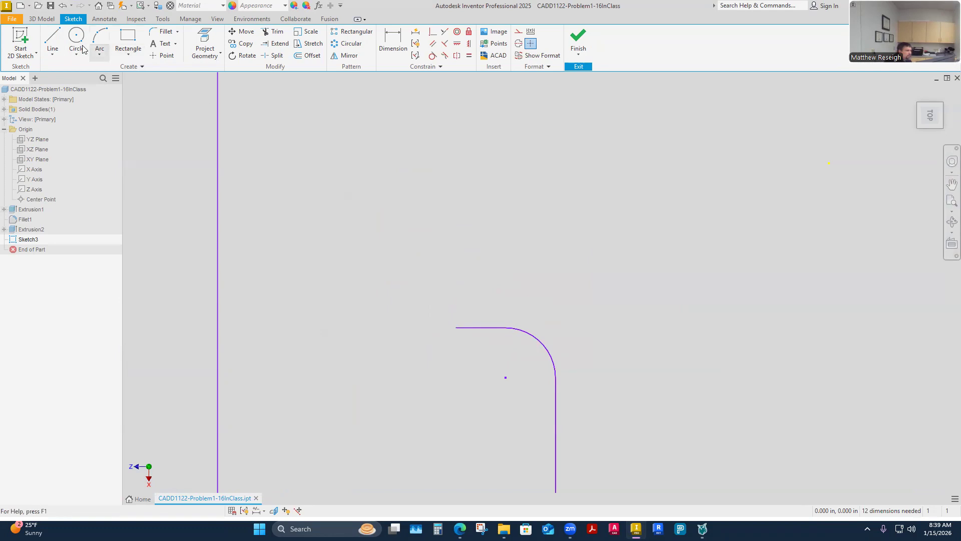
left_click(456, 327)
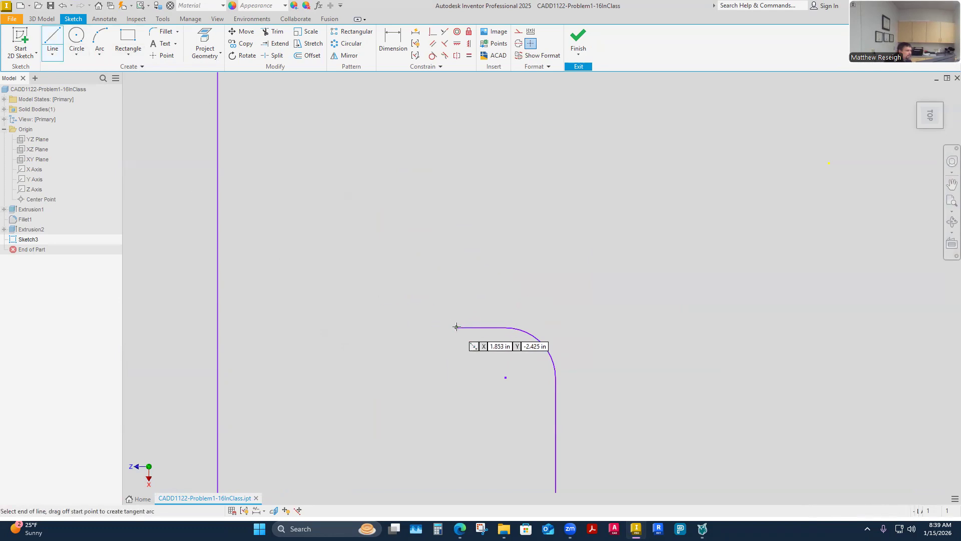
left_click_drag(456, 327, 407, 279)
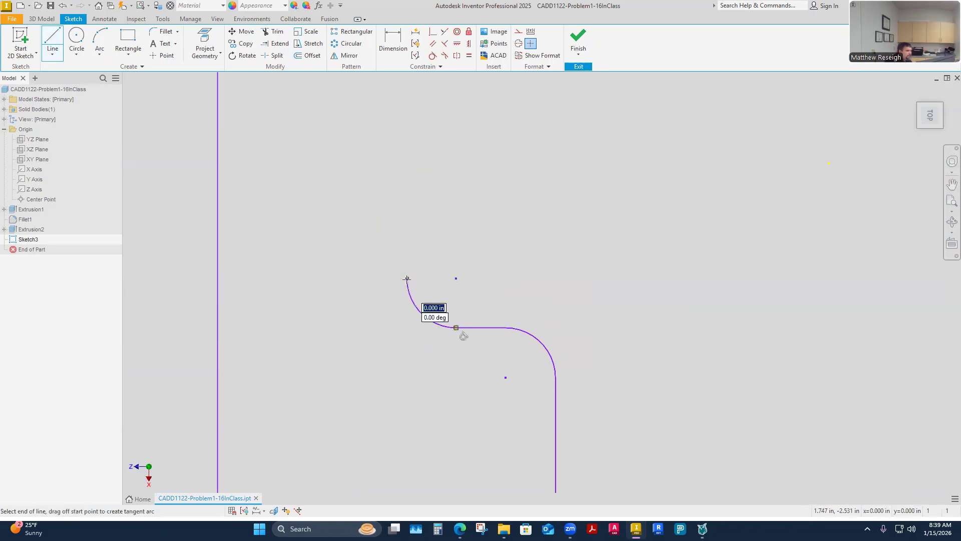
scroll(407, 196, "down", 5)
scroll(404, 206, "up", 5)
scroll(416, 210, "down", 3)
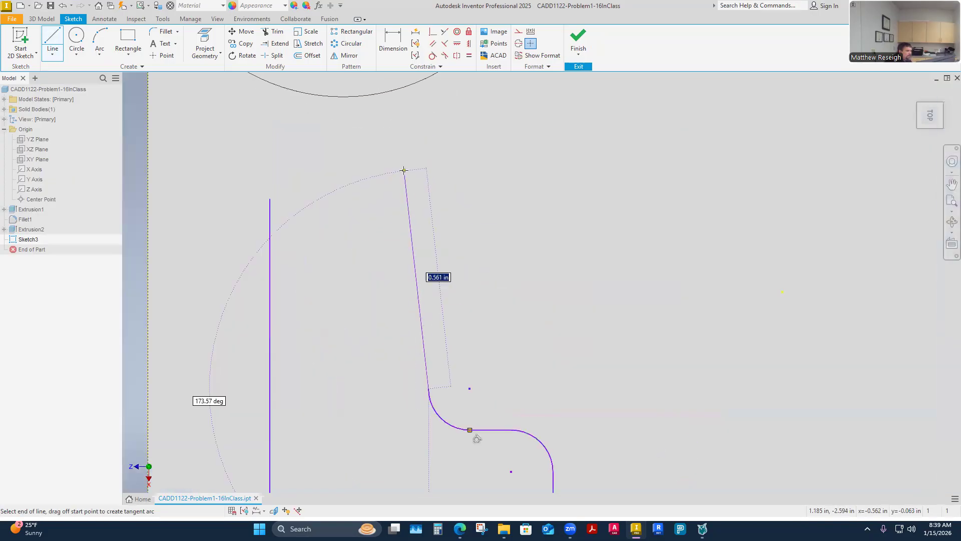
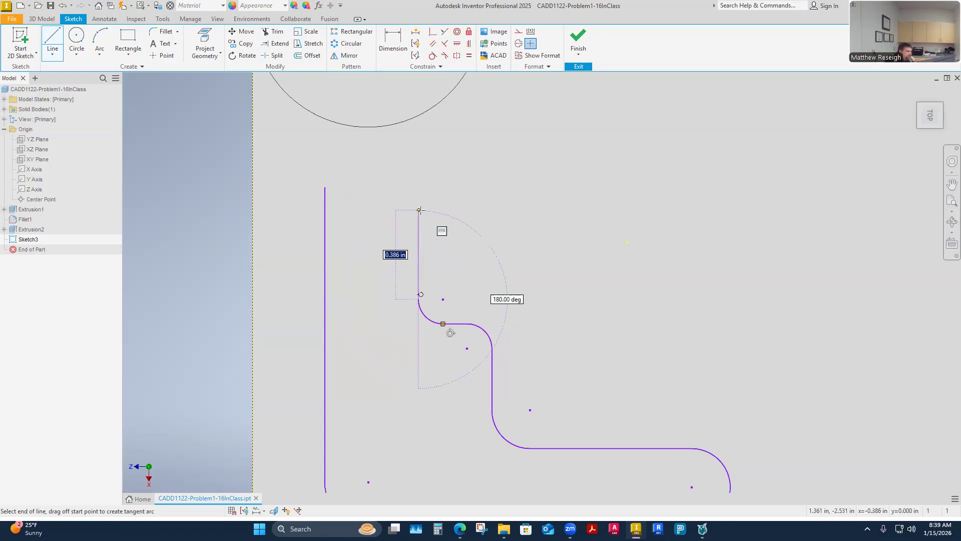
Step: Draw a vertical line about 0.386 in long upward from the newest arc's free end
left_click(420, 210)
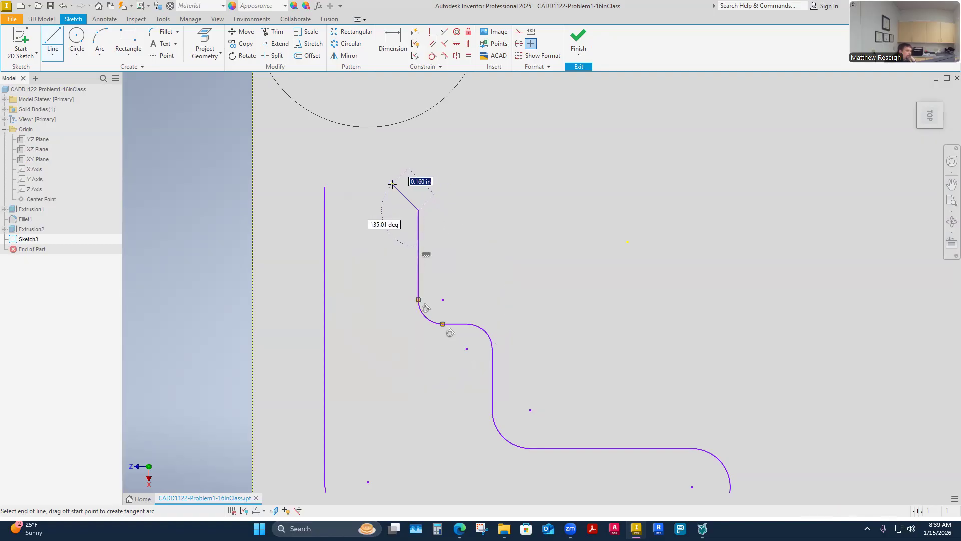
key("Escape")
key("Escape")
Step: Add a tangent quarter arc of about 0.12 in radius at the short vertical line's upper end and a horizontal line about 0.14 in long
left_click(930, 115)
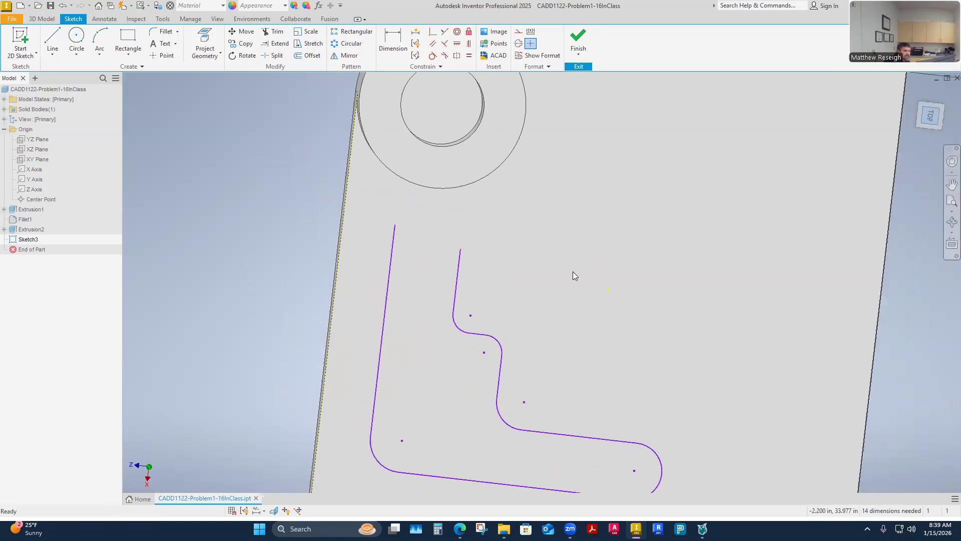
scroll(424, 265, "up", 4)
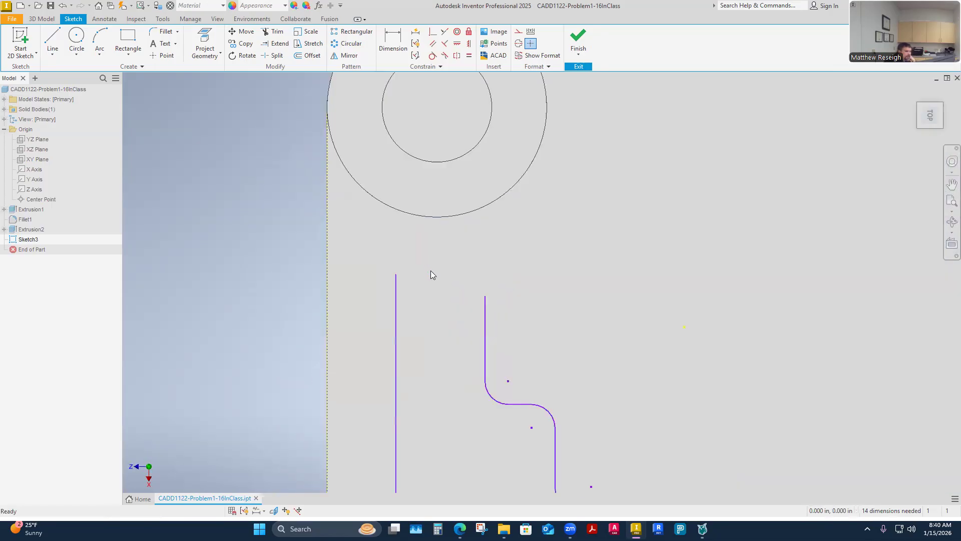
scroll(475, 274, "down", 5)
scroll(449, 281, "up", 4)
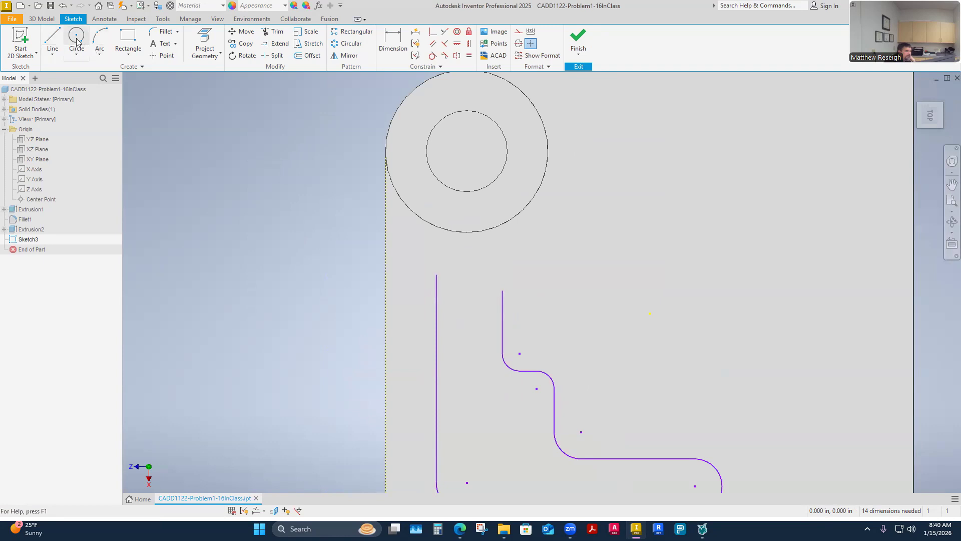
left_click(53, 44)
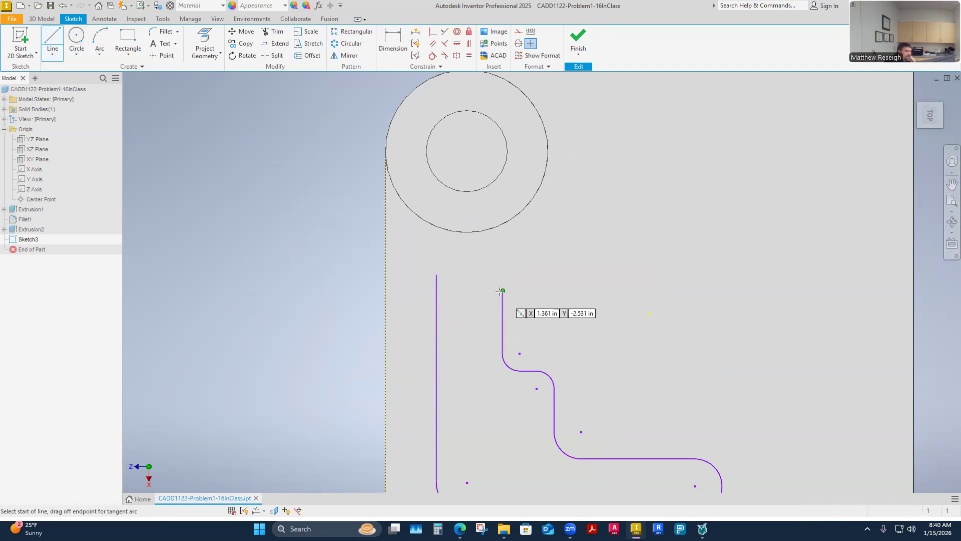
left_click_drag(503, 291, 481, 270)
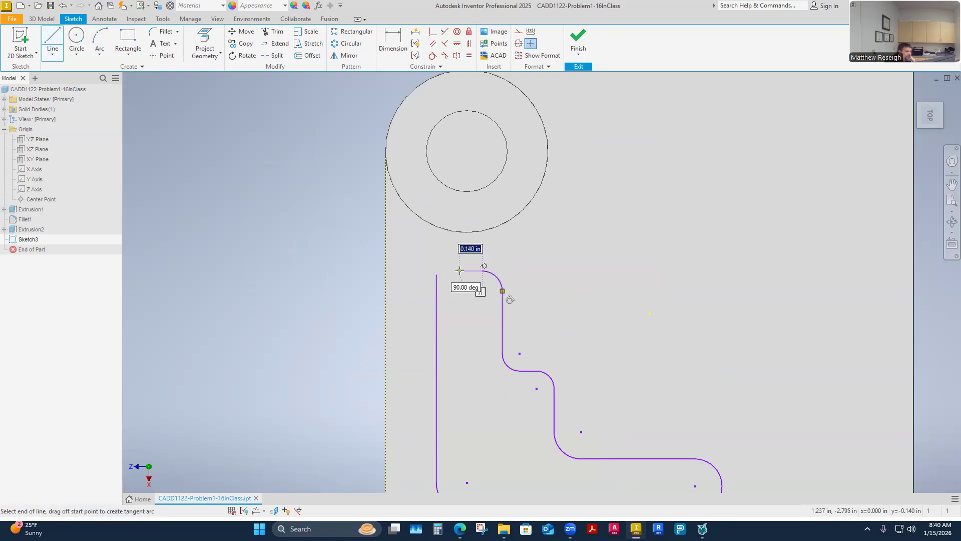
left_click(459, 270)
Step: Try a downward tangent arc from the upper horizontal line's free end, made coincident with the long vertical line's upper endpoint
left_click_drag(459, 270, 450, 297)
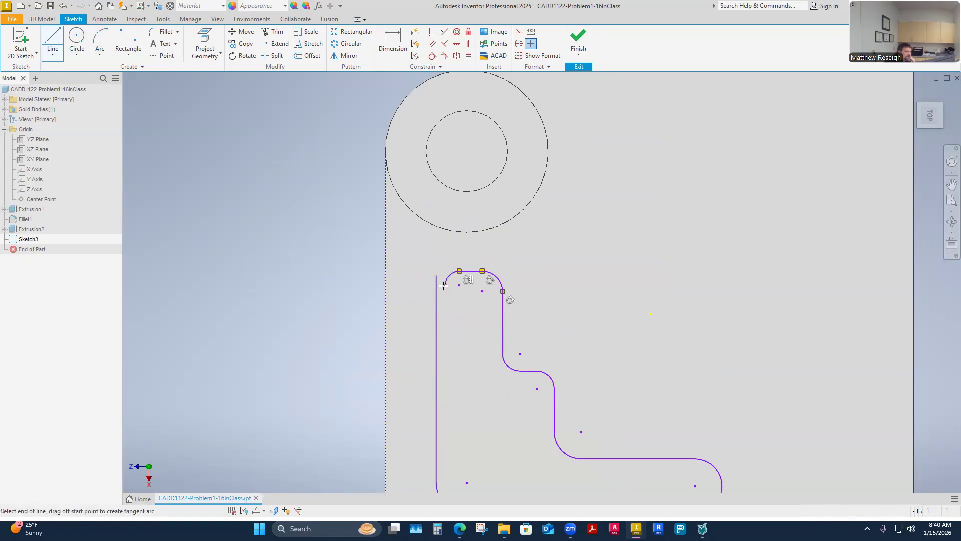
key("Escape")
scroll(449, 297, "down", 8)
scroll(449, 298, "up", 9)
scroll(448, 299, "down", 3)
scroll(449, 299, "up", 5)
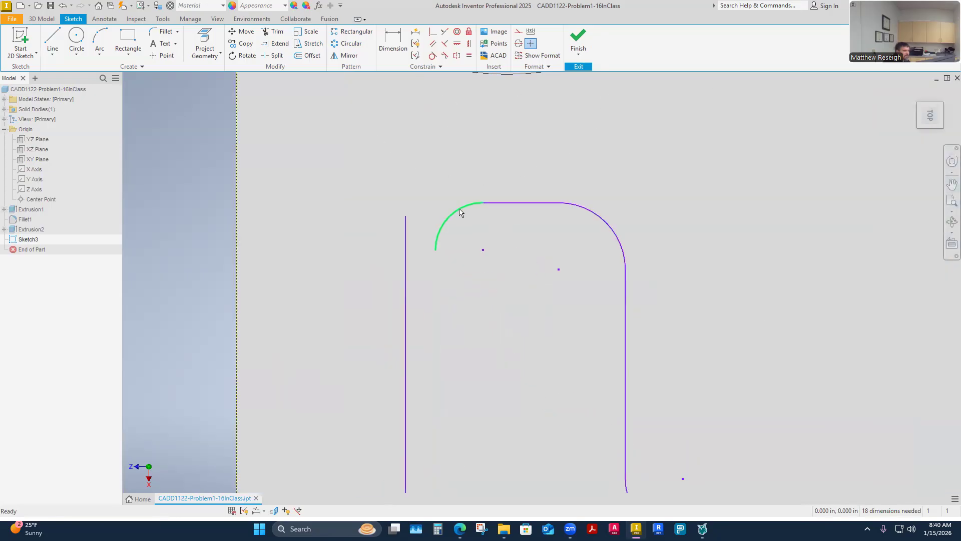
left_click(433, 32)
left_click(407, 218)
key("Escape")
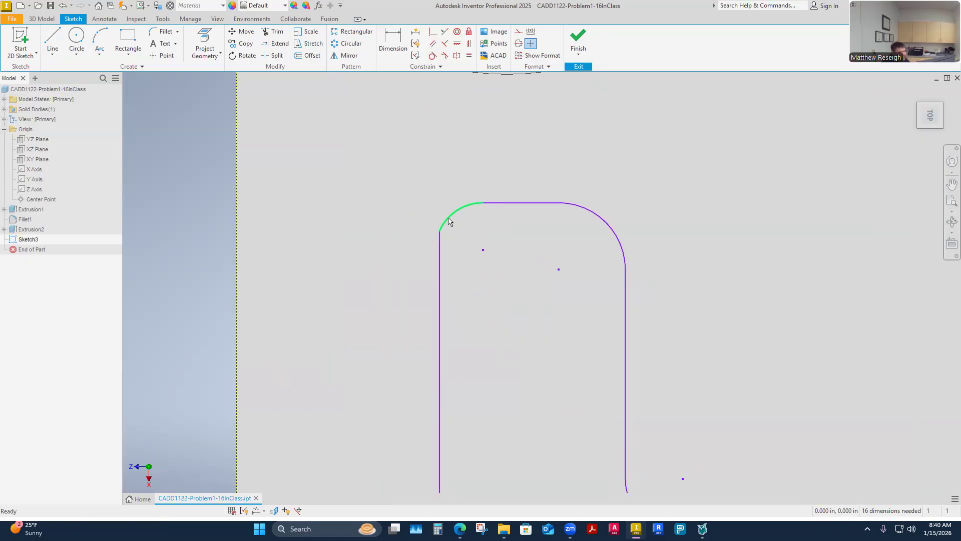
Step: Try adjusting the joint between the small corner arc and the long vertical line, and delete that arc
left_click(447, 228)
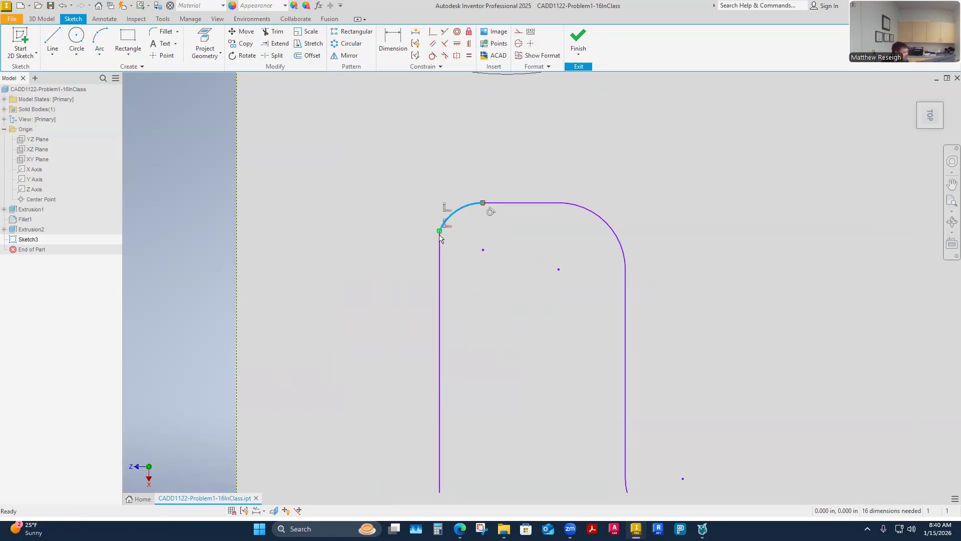
middle_click_drag(439, 233, 441, 235, "shift")
key("Escape")
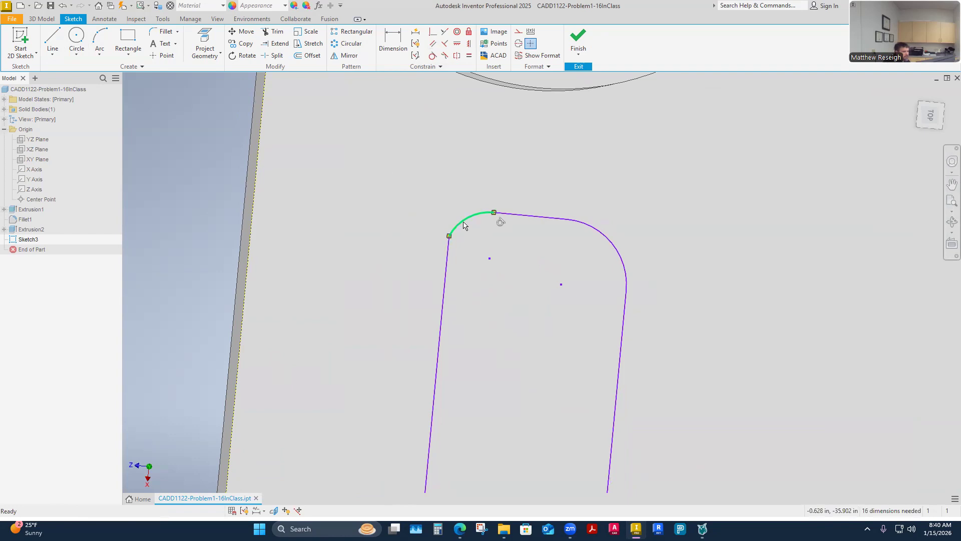
left_click(463, 223)
key("Delete")
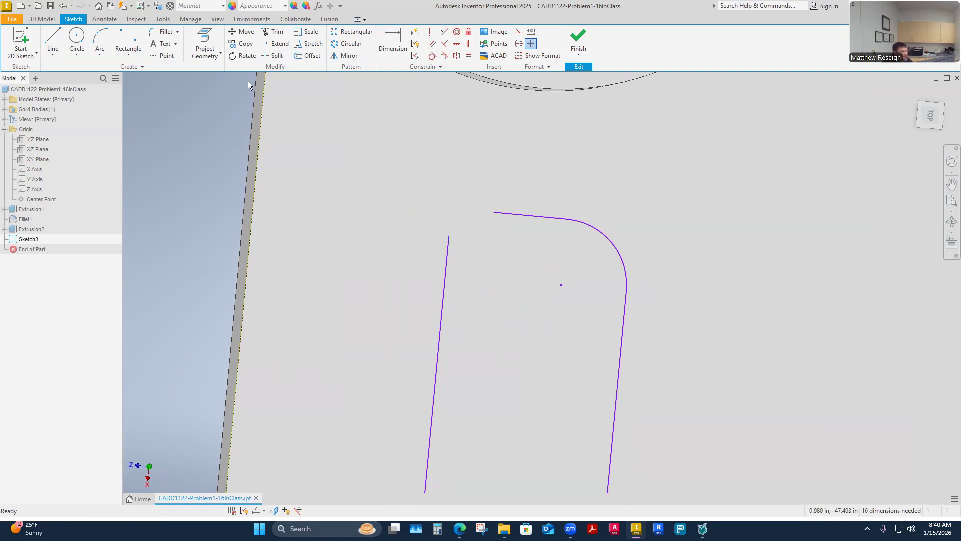
Step: Redraw the corner as a tangent arc of about 0.06 in radius and make its end coincident with the long vertical line's upper endpoint
left_click(53, 40)
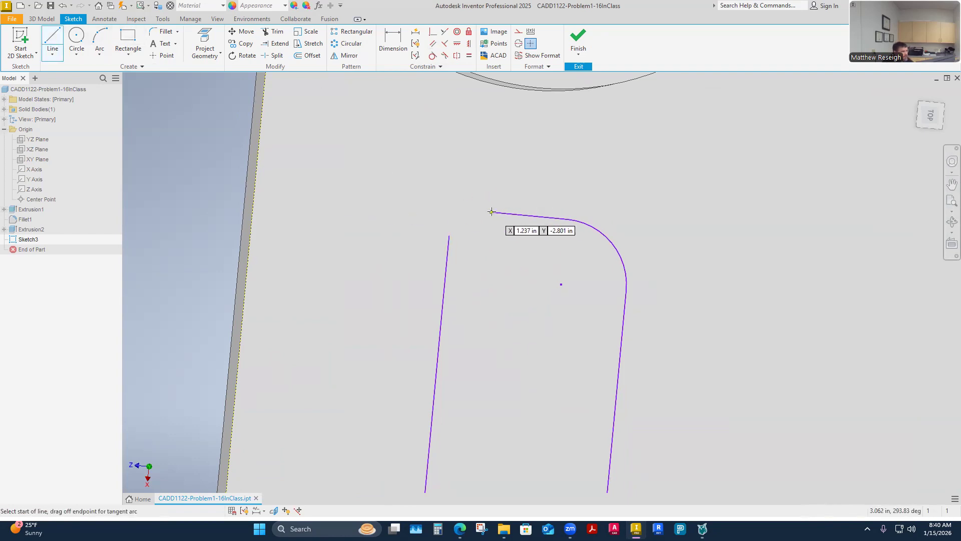
left_click_drag(495, 212, 463, 230)
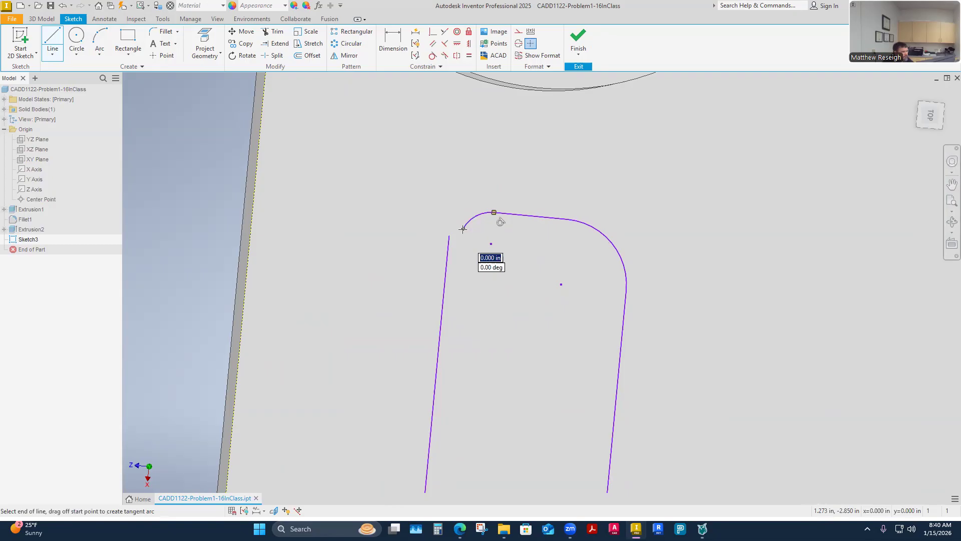
key("Escape")
left_click(433, 31)
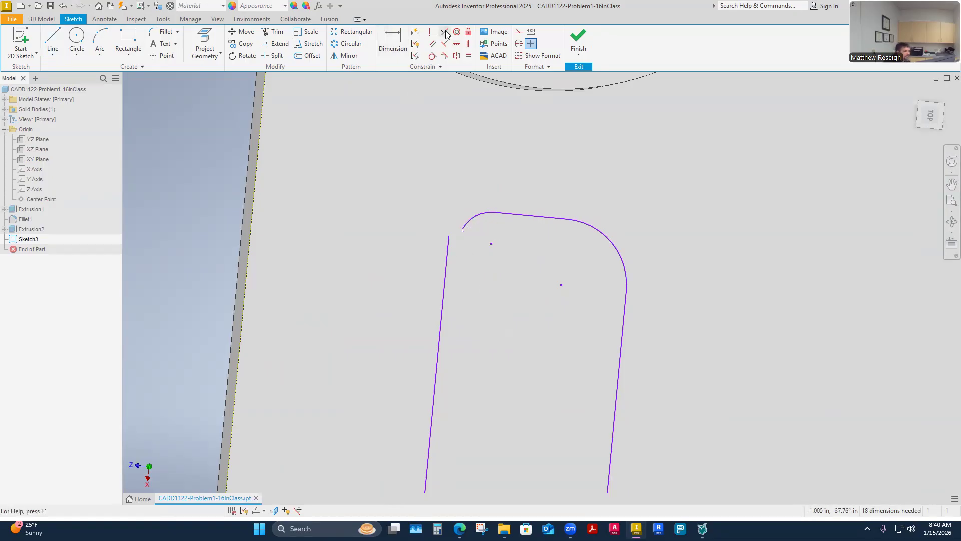
left_click(463, 229)
left_click(449, 237)
key("Escape")
Step: Test how the closed profile moves by pulling its long vertical line, its lower horizontal line and the stepped vertical line
scroll(382, 211, "down", 4)
scroll(383, 219, "up", 5)
scroll(386, 225, "up", 4)
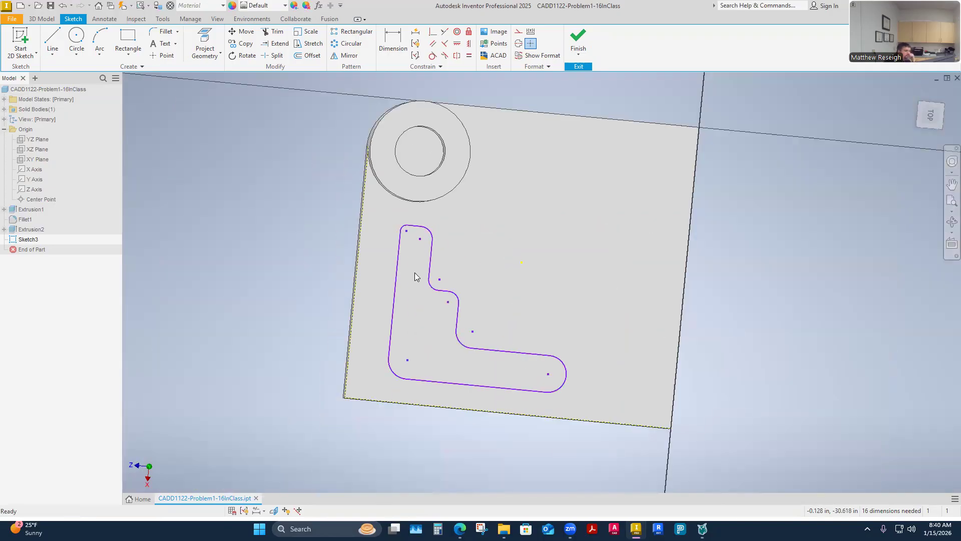
middle_click_drag(420, 305, 447, 343, "shift")
scroll(447, 343, "down", 1)
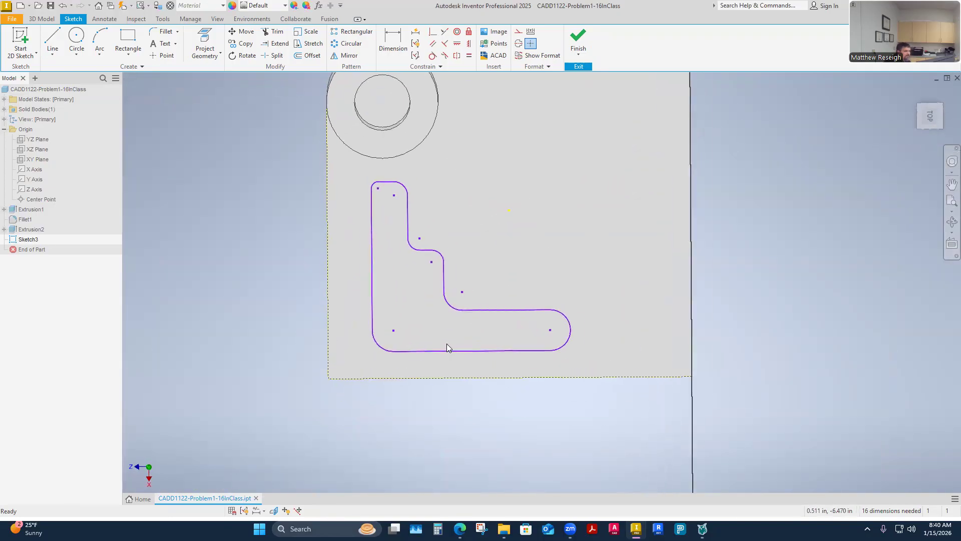
scroll(447, 343, "down", 2)
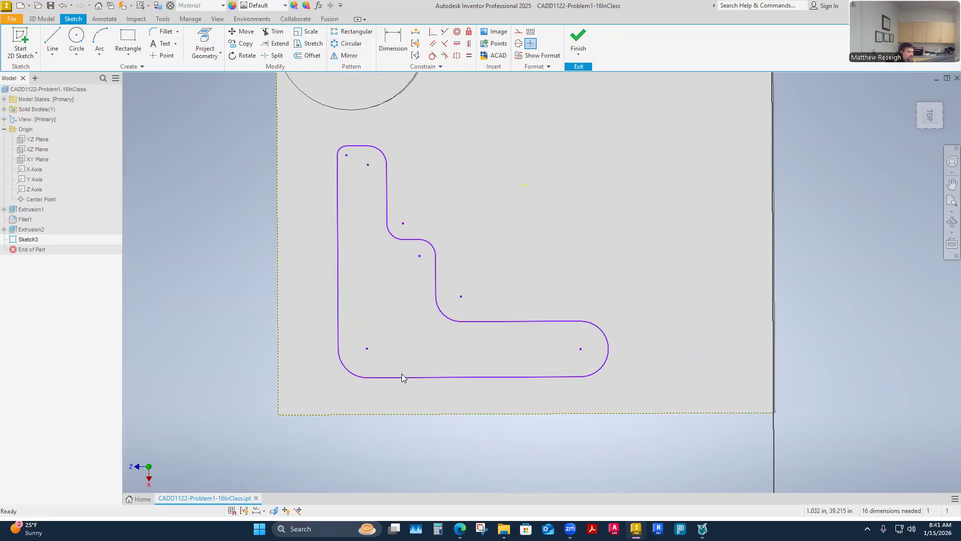
left_click_drag(338, 301, 191, 296)
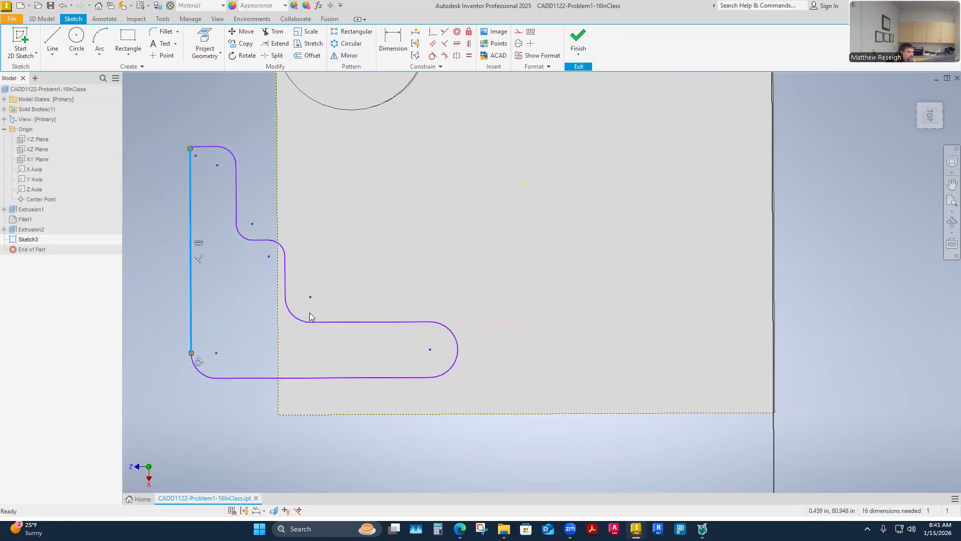
mouse_move(317, 377)
left_mouse_down()
mouse_move(319, 442)
mouse_move(317, 389)
left_mouse_up()
mouse_move(284, 274)
left_mouse_down()
mouse_move(332, 279)
mouse_move(291, 280)
left_mouse_up()
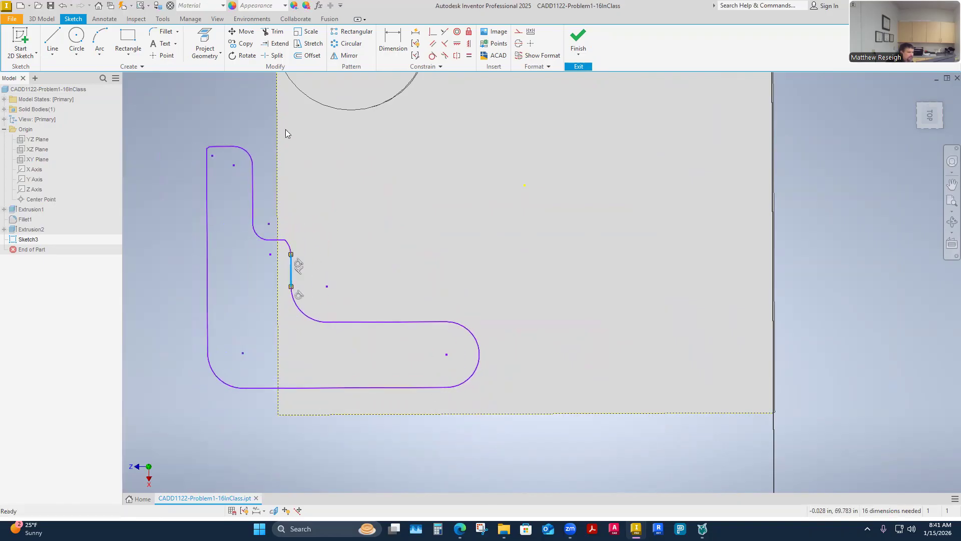
Step: Undo the three test moves of the profile lines
left_click(62, 6)
left_click(62, 6)
left_click(62, 6)
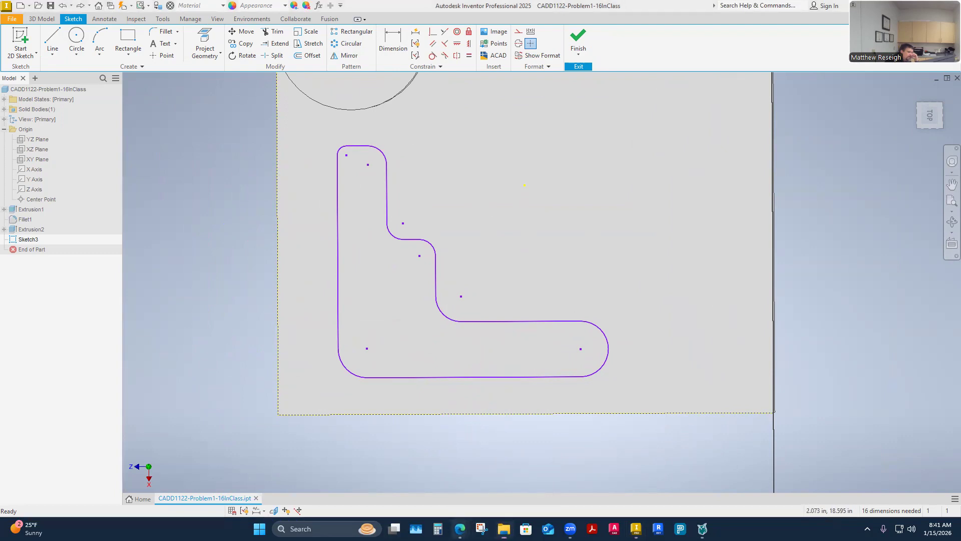
Step: Check the profile's dimensions in the browser's CADD 1122 Problem 1-16 assignment, and return to Inventor
mouse_move(460, 529)
left_click(506, 470)
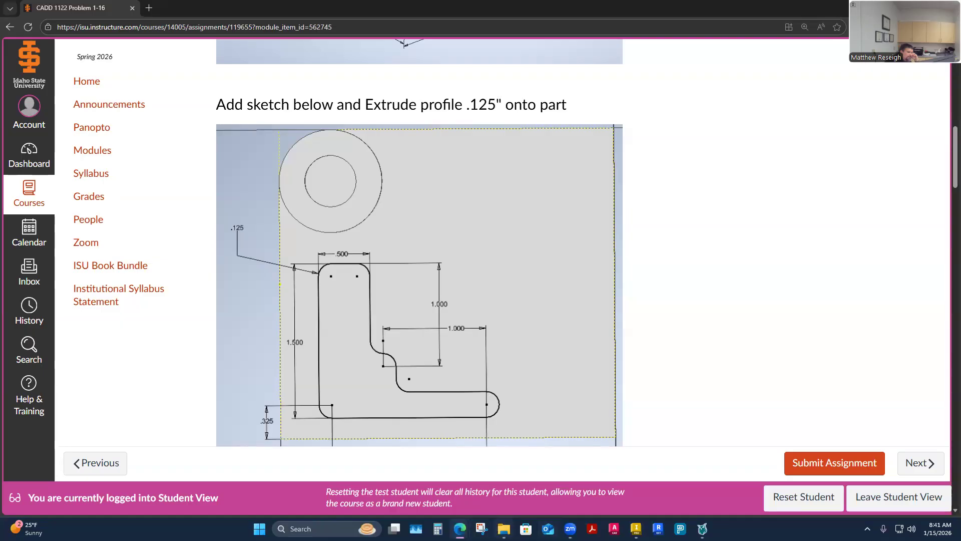
mouse_move(570, 529)
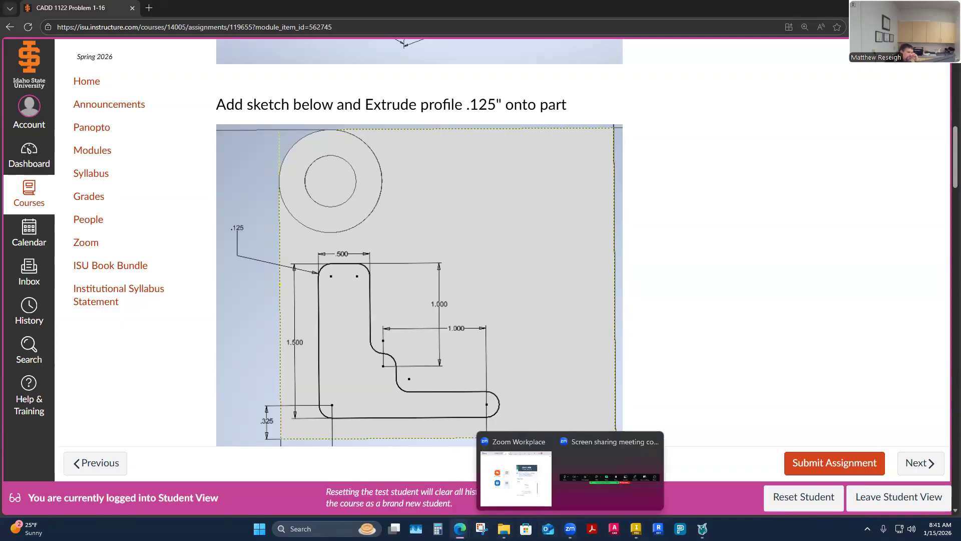
mouse_move(460, 528)
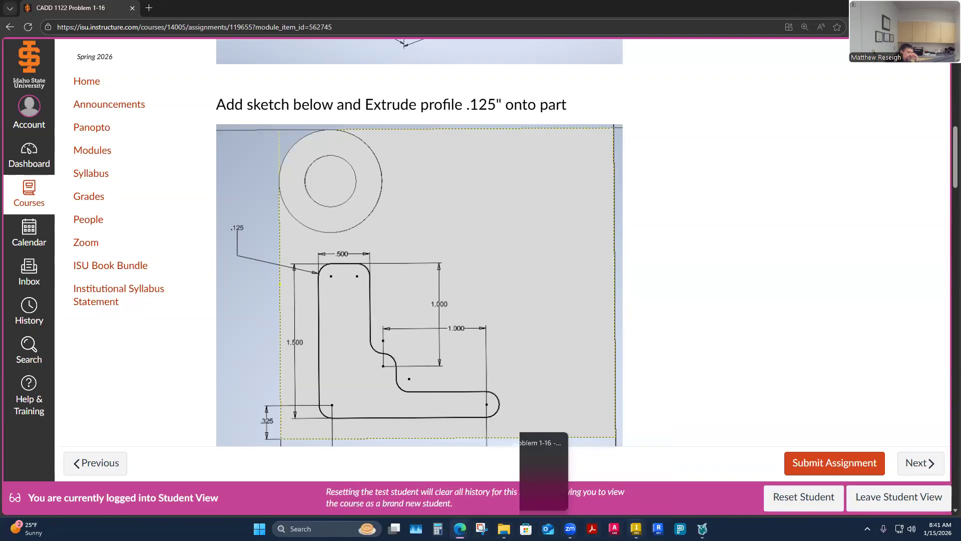
left_click(636, 528)
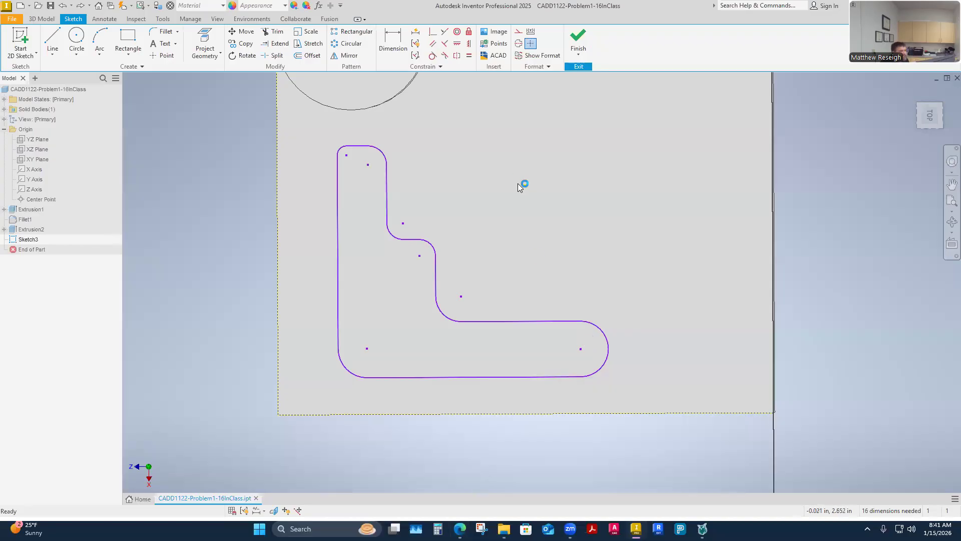
Step: Dimension the small corner arc at the upper end of the long vertical line with a radius of .125 in
left_click(386, 49)
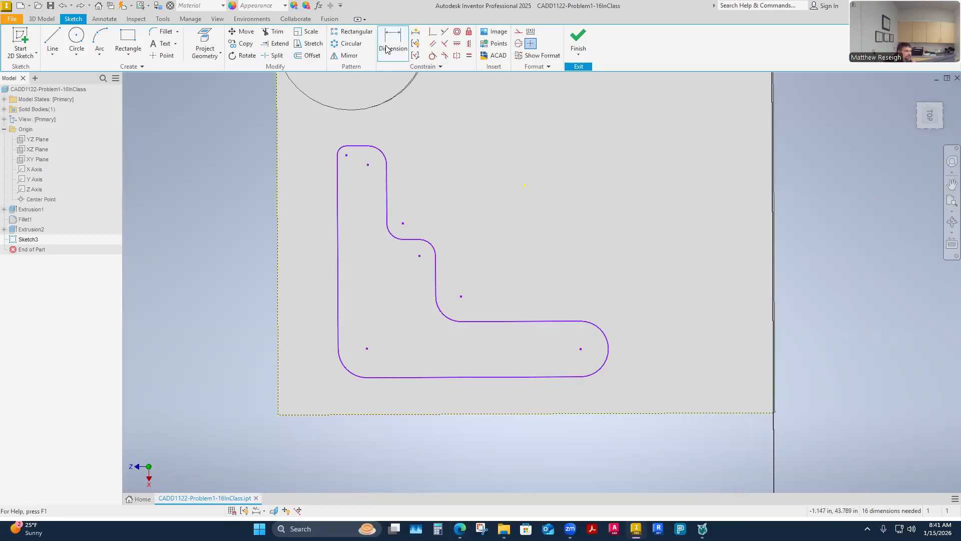
scroll(332, 138, "down", 3)
scroll(332, 138, "up", 5)
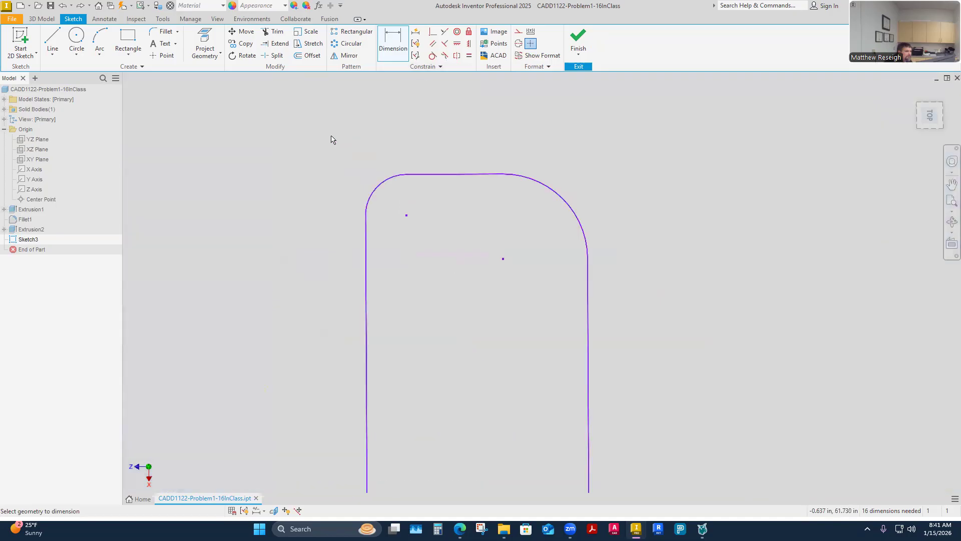
left_click(368, 200)
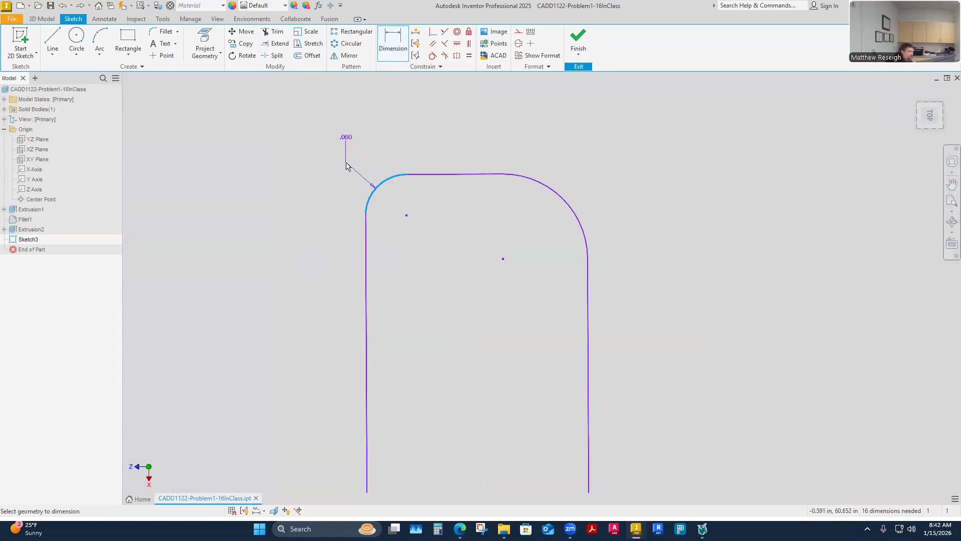
left_click(345, 165)
type(".125")
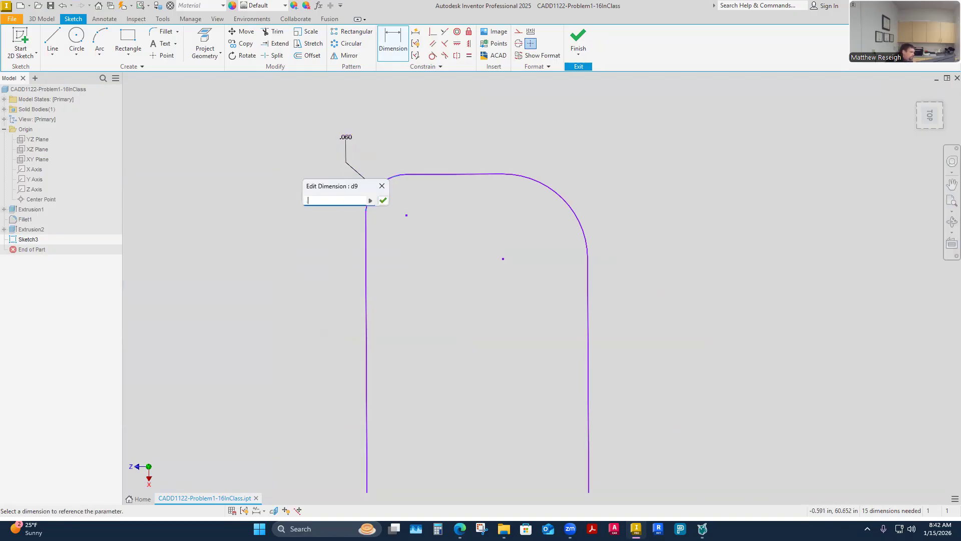
key("Return")
Step: Apply an Equal constraint between the .125 in corner arc and the other arc at the profile's upper end
scroll(344, 225, "up", 5)
scroll(343, 260, "down", 5)
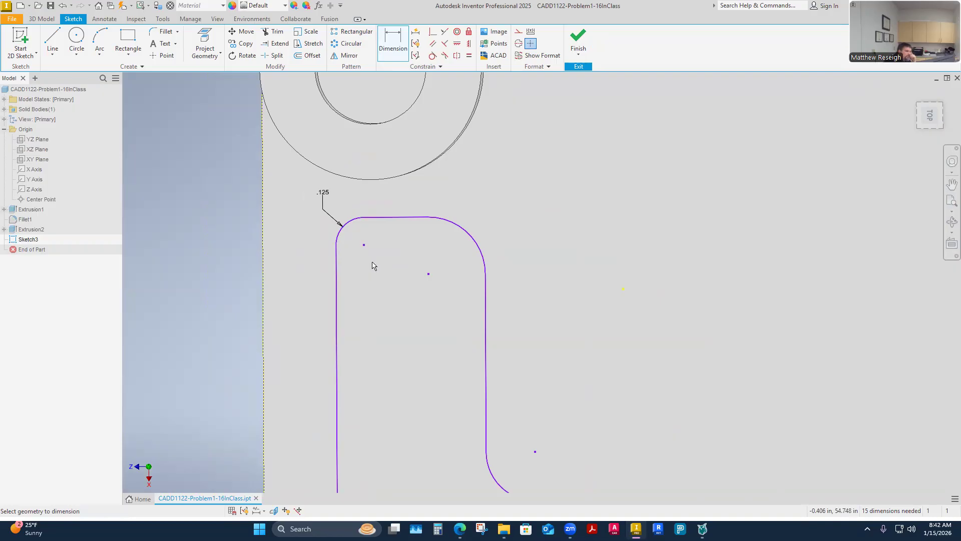
left_click(469, 57)
left_click(349, 222)
left_click(458, 223)
Step: Make the first inner arc below the profile's upper end equal in radius to the upper corner arc beside it
scroll(525, 212, "up", 5)
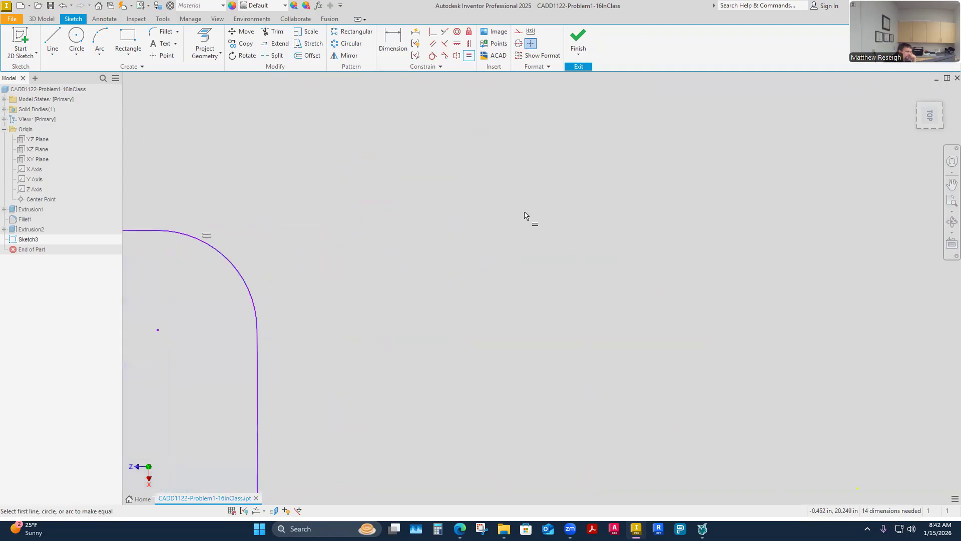
scroll(525, 212, "down", 8)
scroll(527, 276, "up", 3)
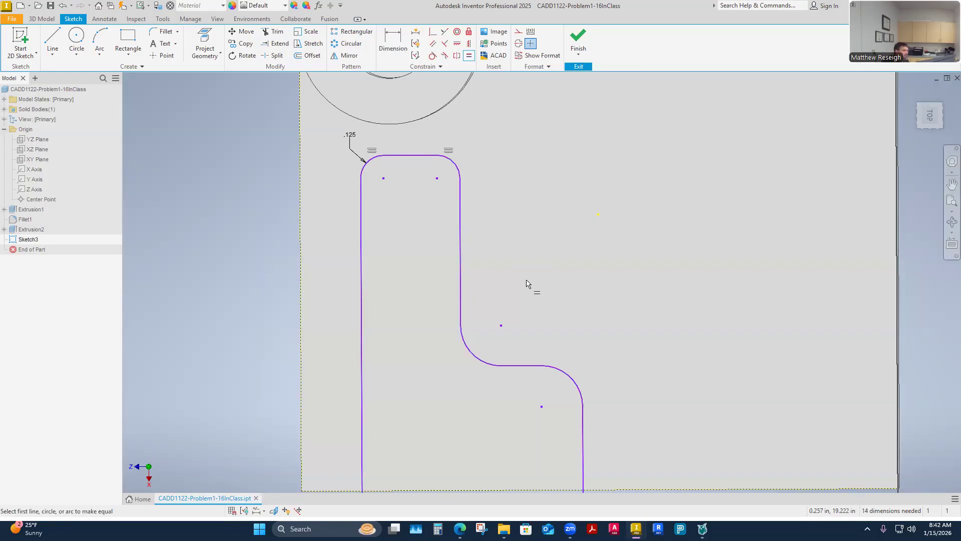
scroll(526, 284, "down", 3)
left_click(493, 324)
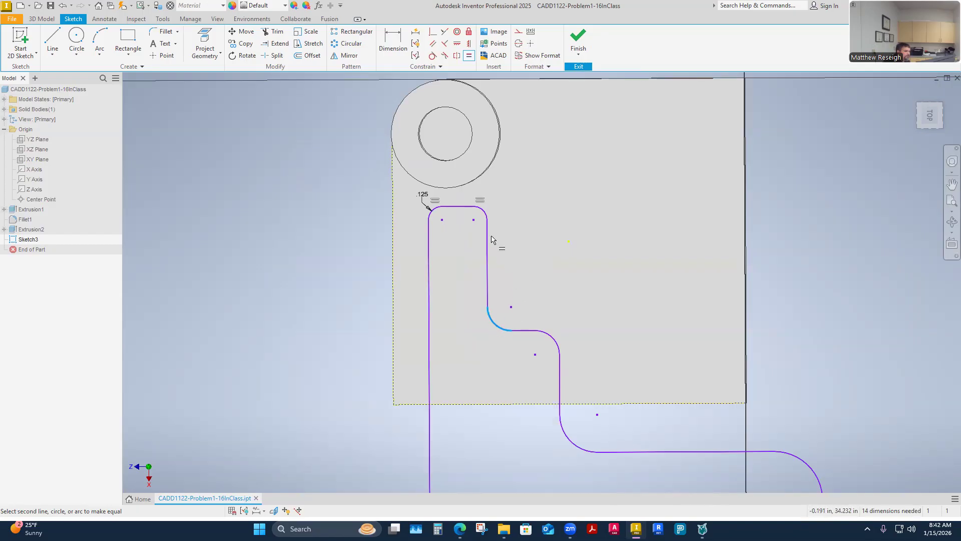
left_click(484, 213)
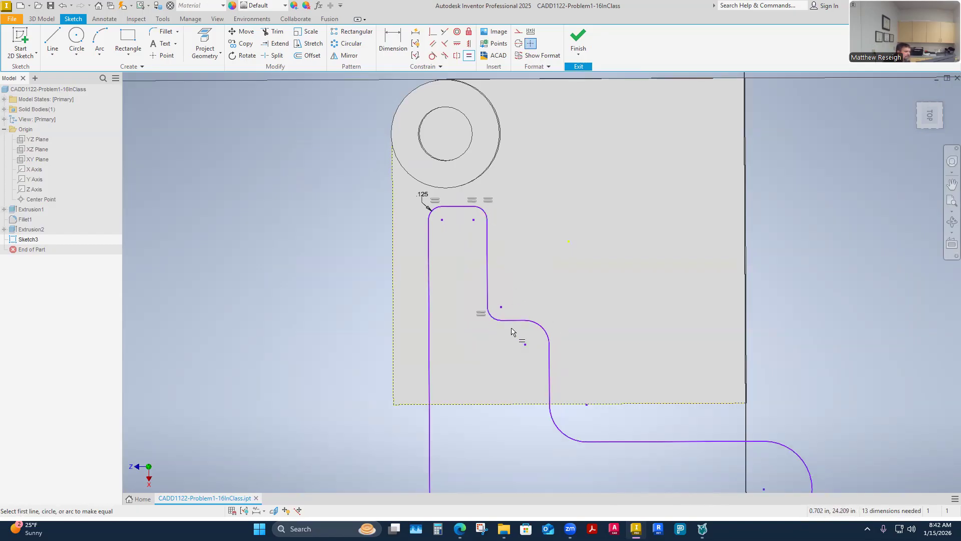
Step: Make the outer step arc and the inner arc above the horizontal leg equal in radius to the first inner arc
left_click(496, 321)
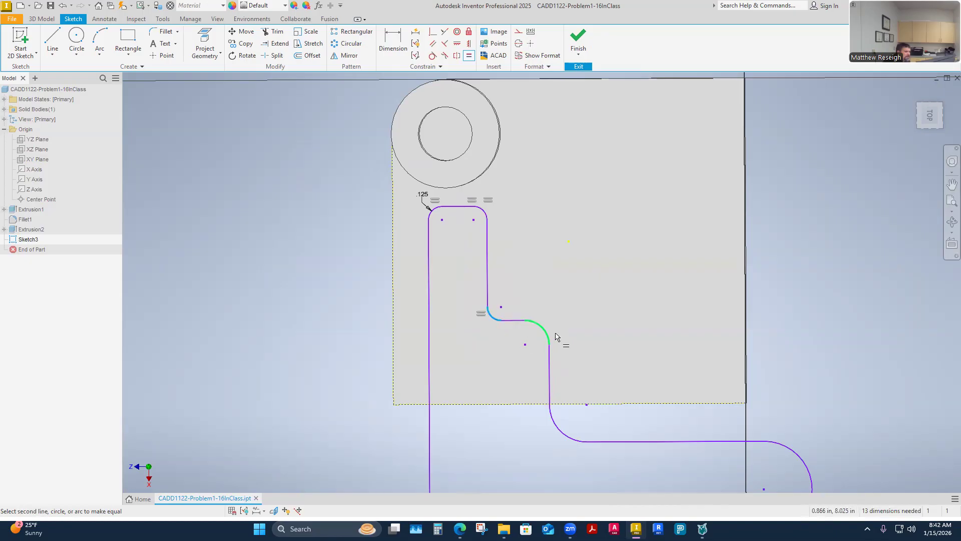
left_click(541, 329)
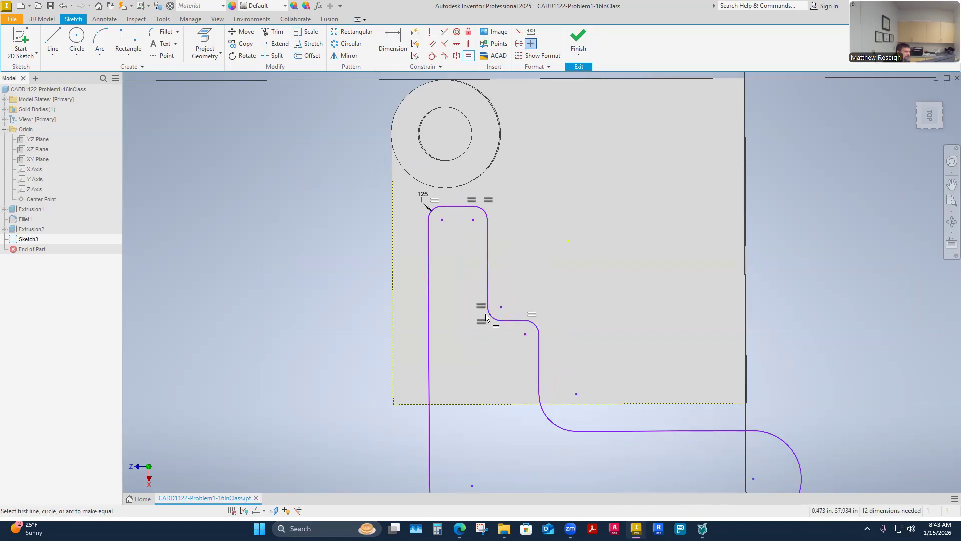
scroll(534, 259, "down", 2)
scroll(532, 258, "up", 3)
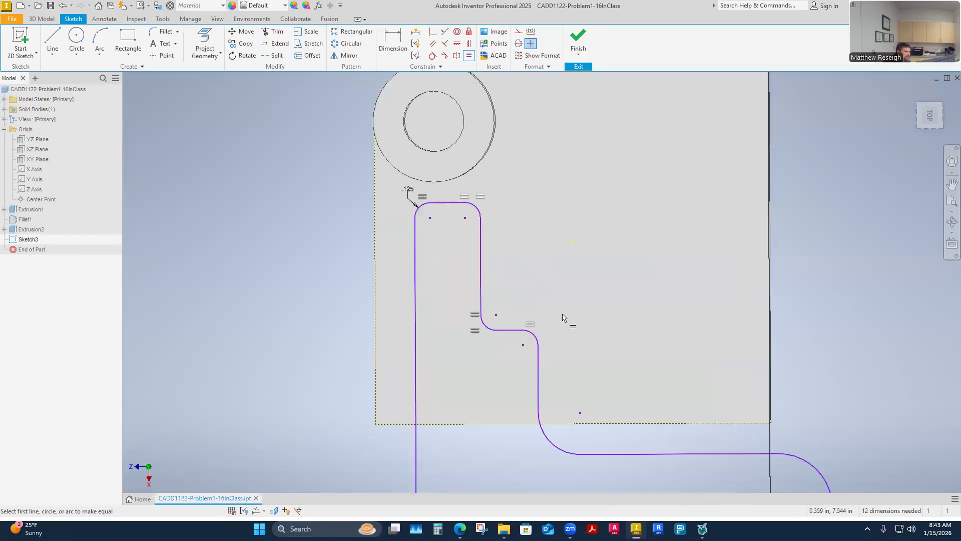
left_click(534, 336)
left_click(547, 440)
scroll(518, 357, "up", 3)
scroll(565, 390, "down", 5)
scroll(565, 389, "up", 5)
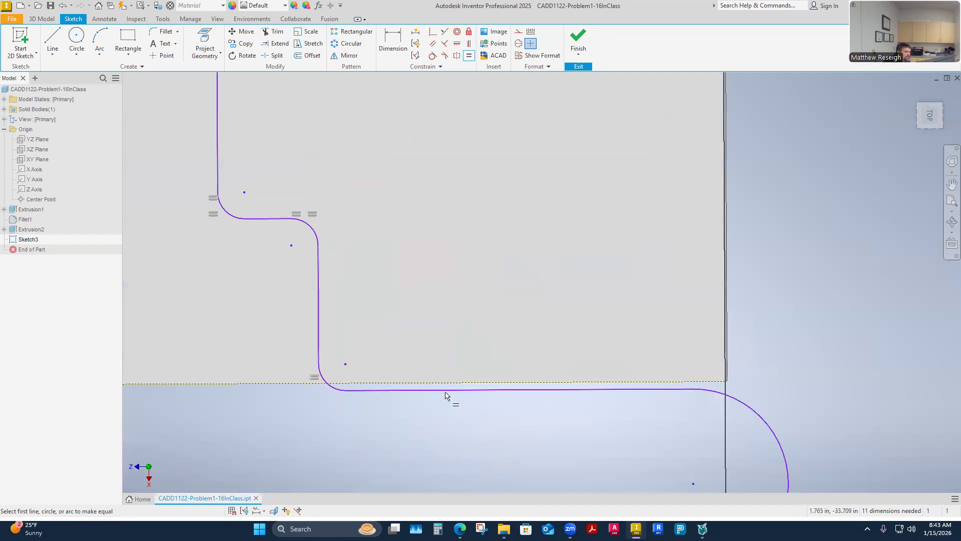
Step: Try to make the horizontal leg's large end arc equal in radius to the inner arc above the leg, and undo it
left_click(325, 383)
left_click(756, 414)
scroll(603, 324, "up", 3)
scroll(604, 323, "down", 3)
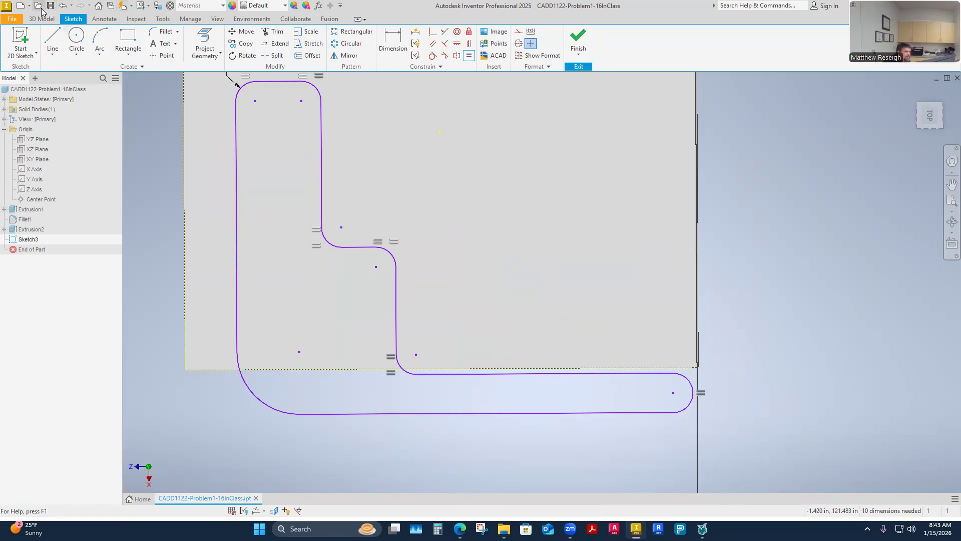
left_click(63, 9)
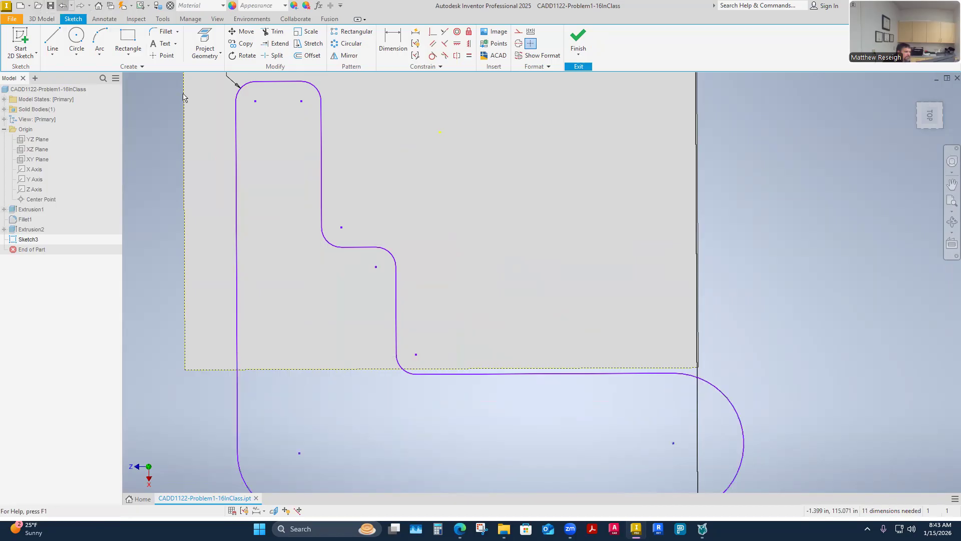
Step: Apply an Equal constraint between the .125 in upper corner arc and the arc at the profile's lower outer corner
scroll(413, 160, "up", 5)
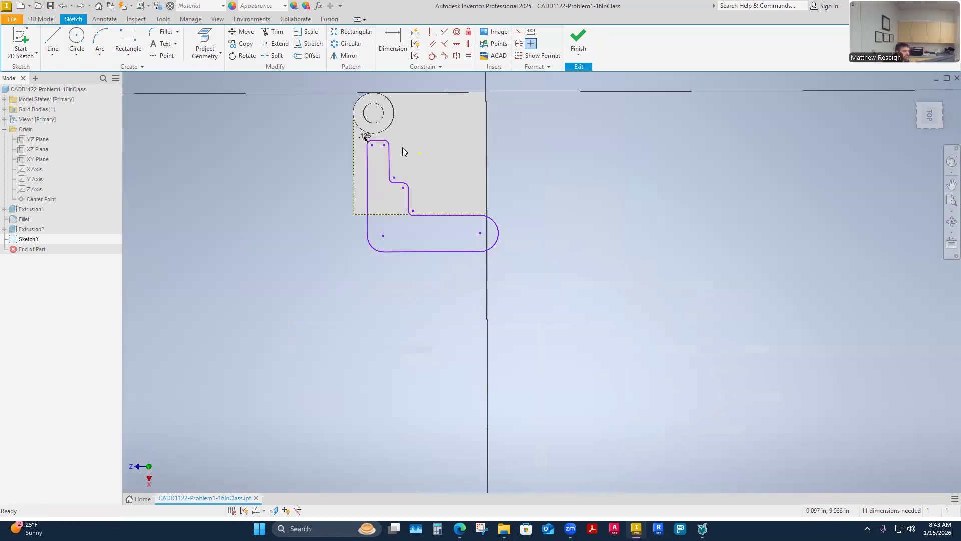
scroll(370, 130, "down", 5)
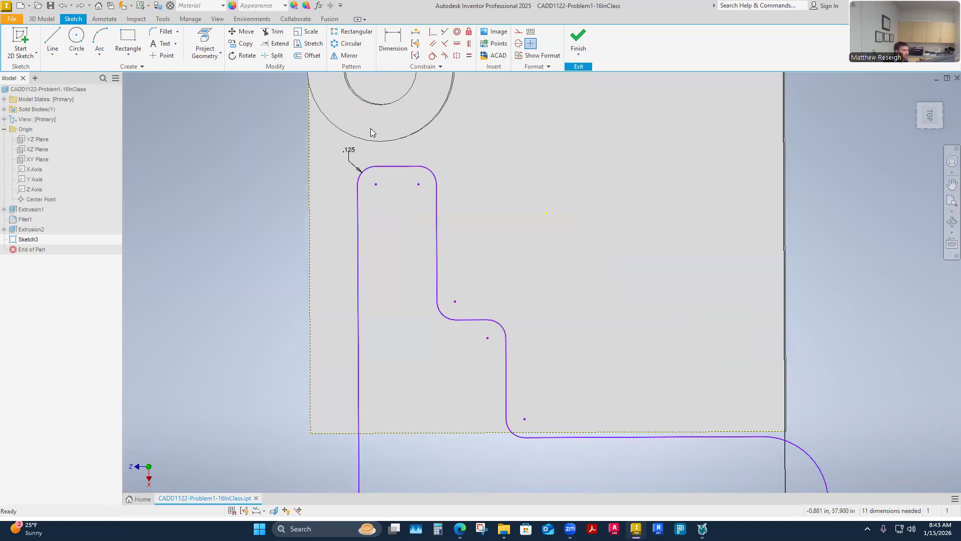
left_click(469, 56)
scroll(506, 235, "up", 1)
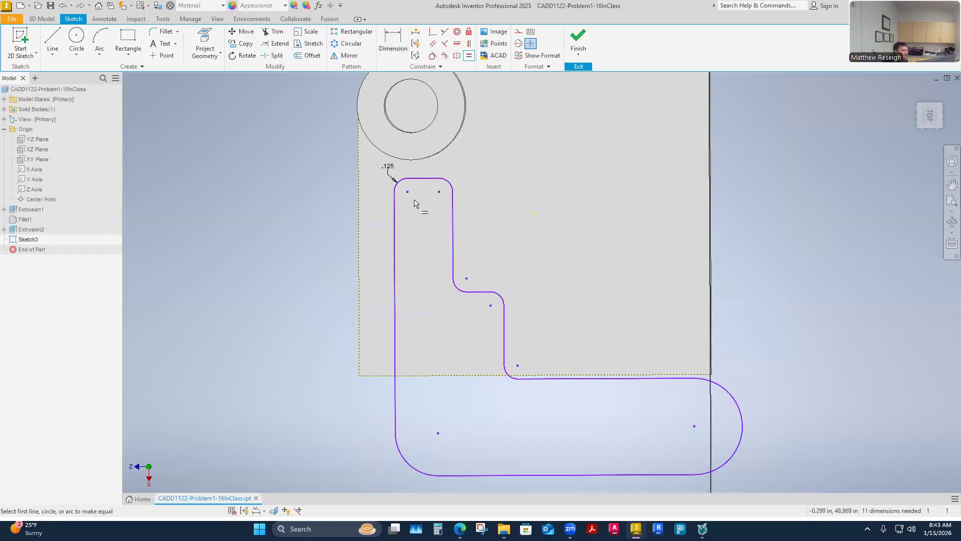
left_click(398, 189)
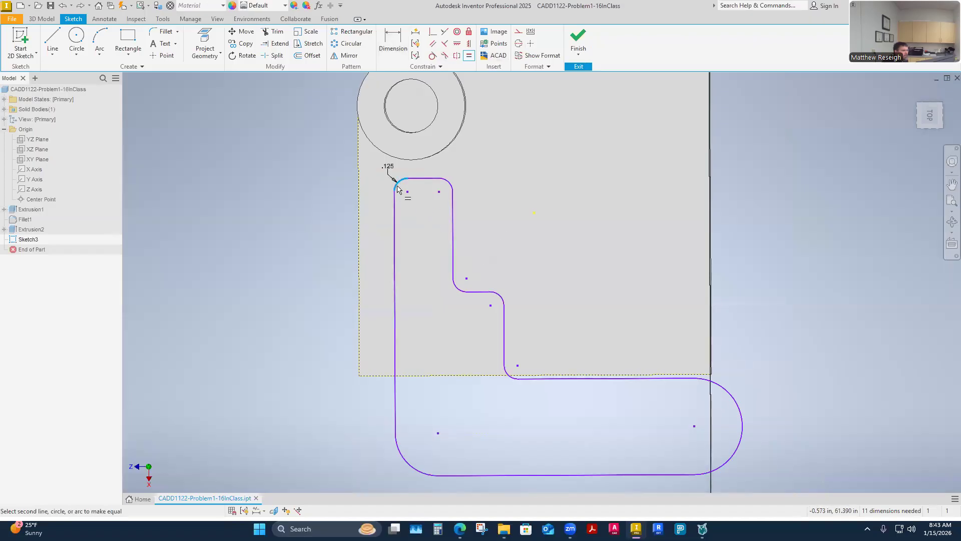
left_click(399, 447)
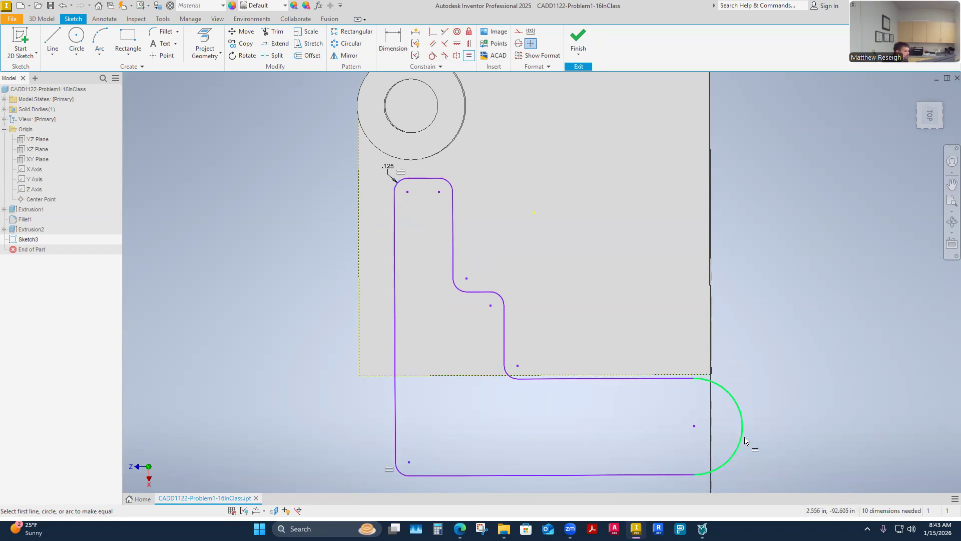
key("Escape")
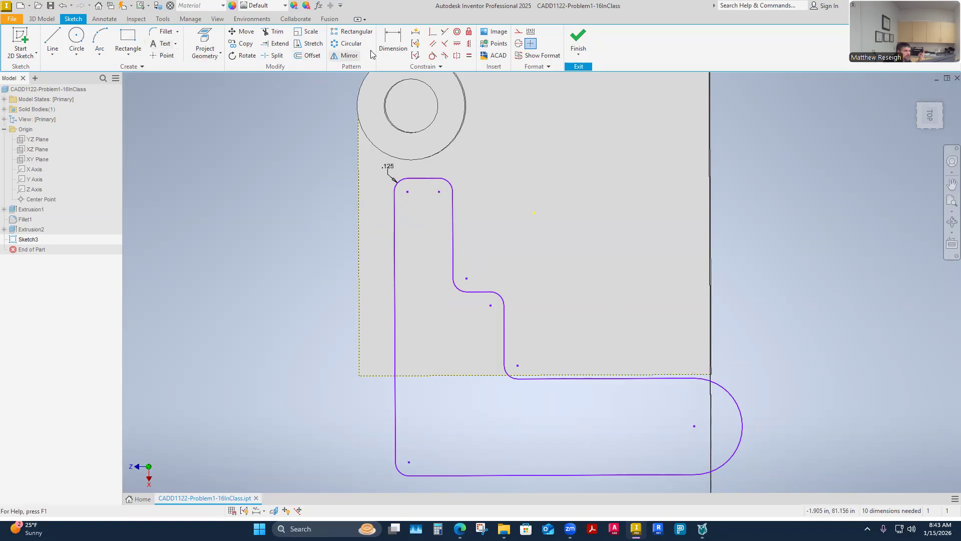
Step: Apply an Equal constraint between the inner arc above the horizontal leg and the leg's rounded end arc
left_click(469, 56)
left_click(509, 375)
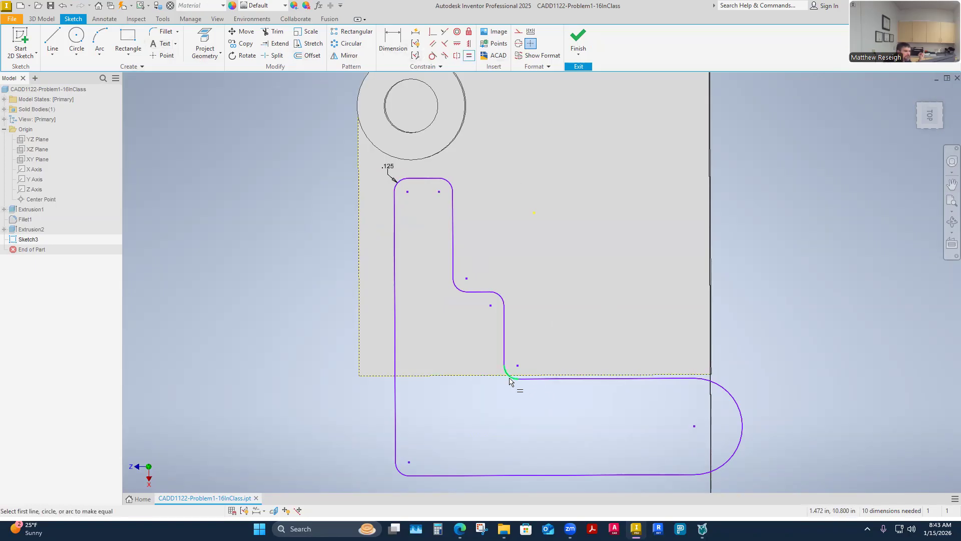
left_click(742, 430)
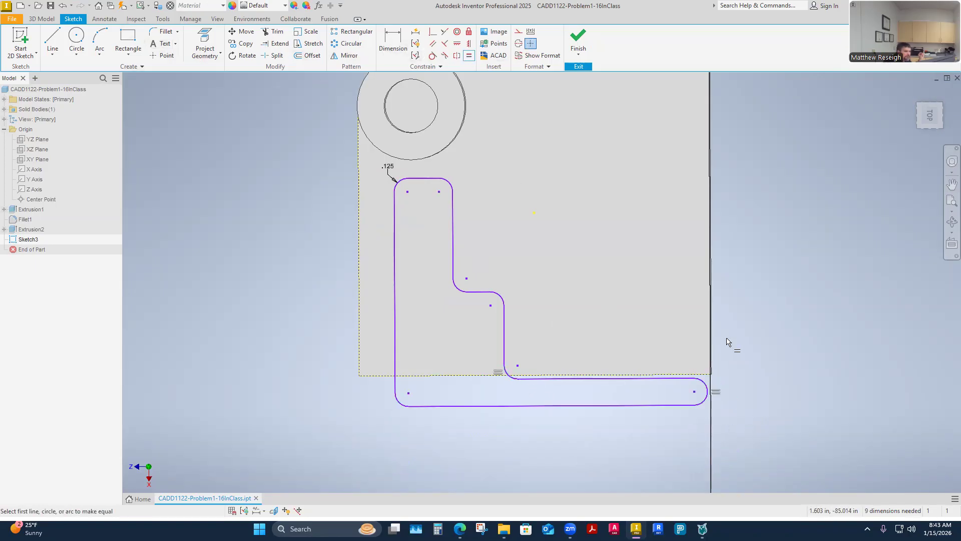
key("Escape")
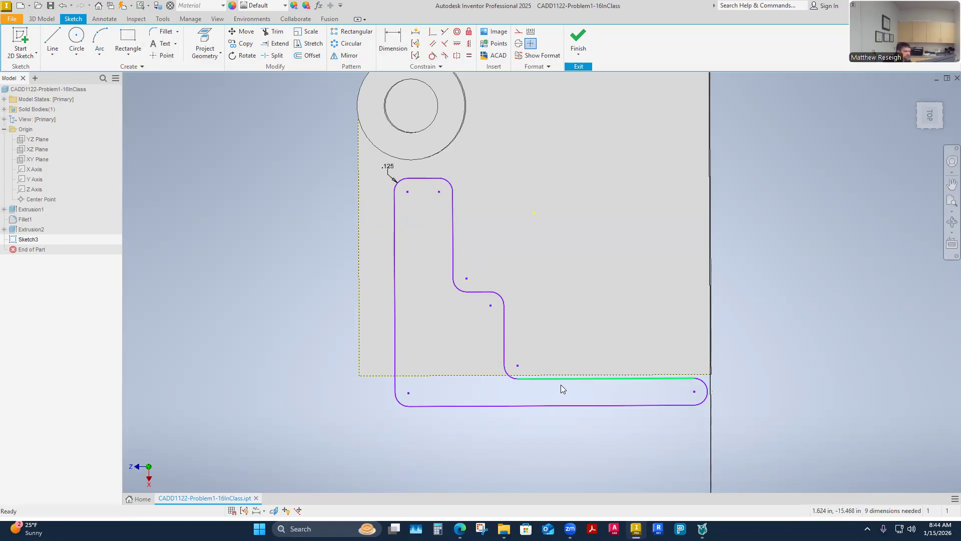
Step: Move the profile's horizontal leg up onto the block face and shorten it by pulling its rounded end inward
left_click_drag(561, 381, 585, 339)
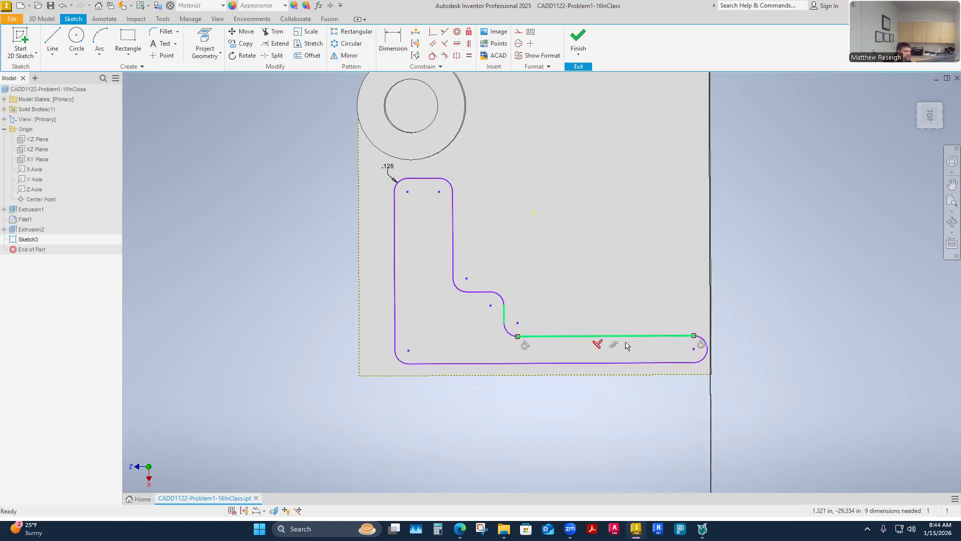
left_click_drag(691, 349, 581, 352)
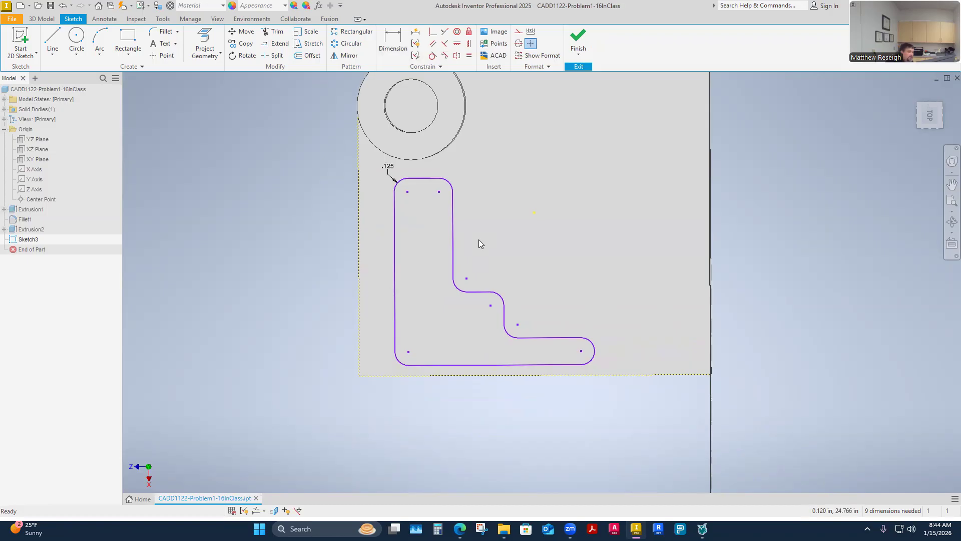
Step: Check the profile's width and height dimensions in the browser's CADD 1122 Problem 1-16 assignment, and return to Inventor
mouse_move(460, 529)
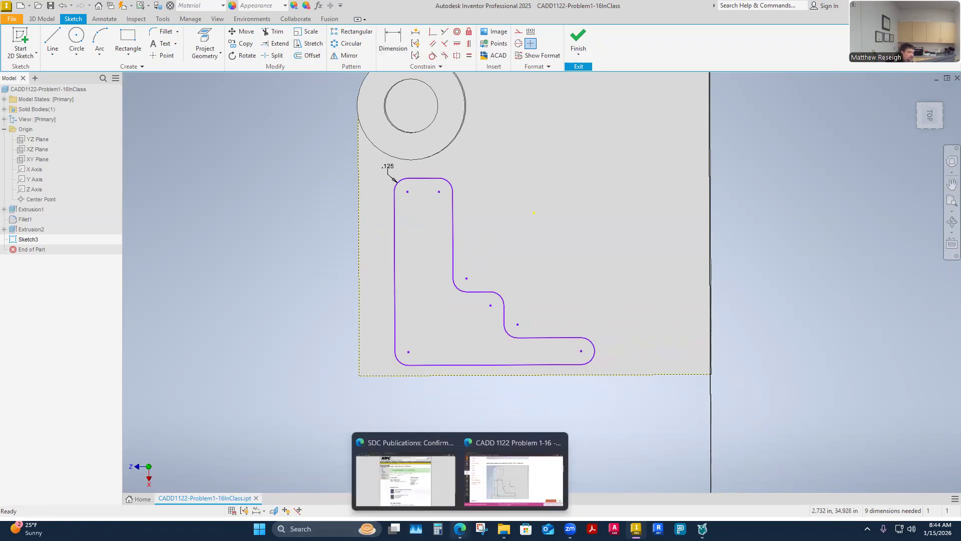
left_click(515, 471)
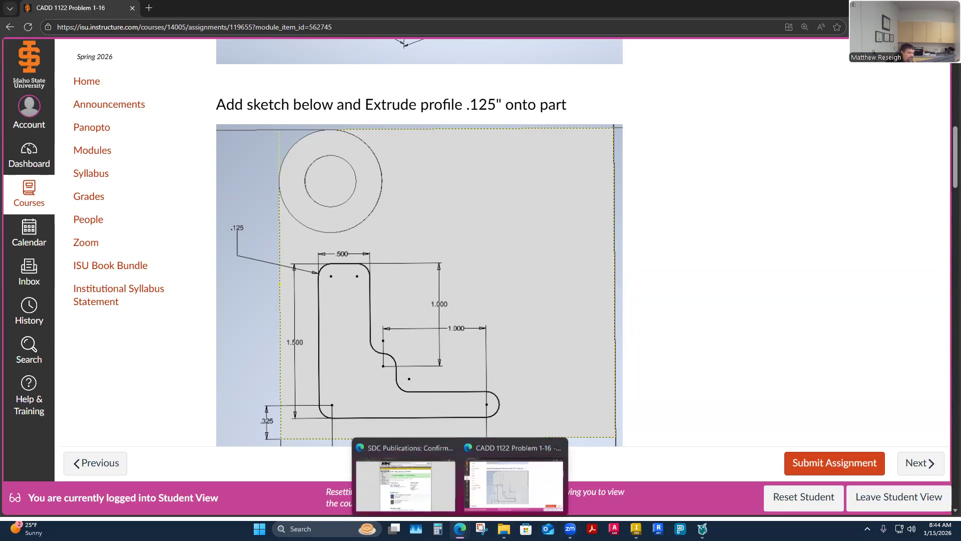
left_click(636, 528)
Step: Dimension the width between the two long vertical lines at the profile's upper end as .5 in
left_click(393, 42)
scroll(427, 148, "down", 5)
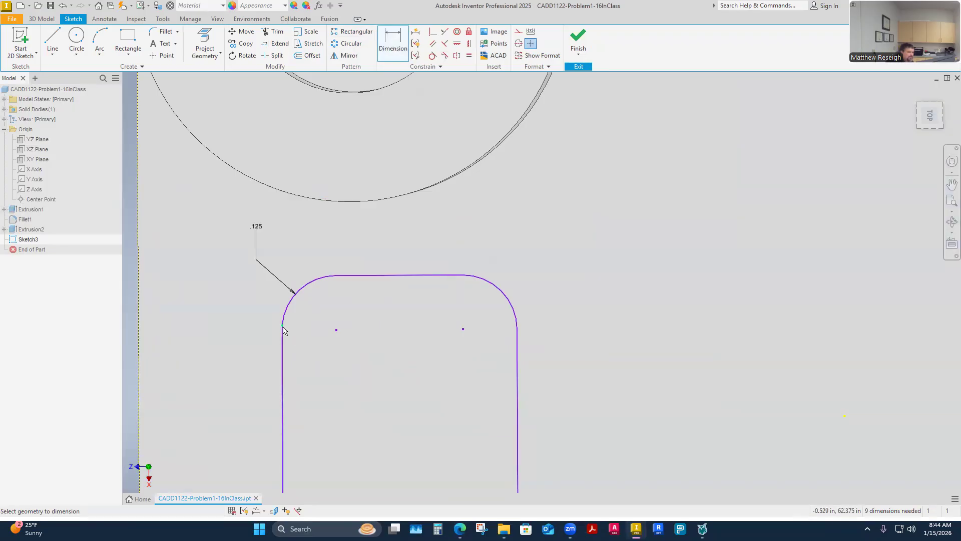
scroll(283, 328, "down", 2)
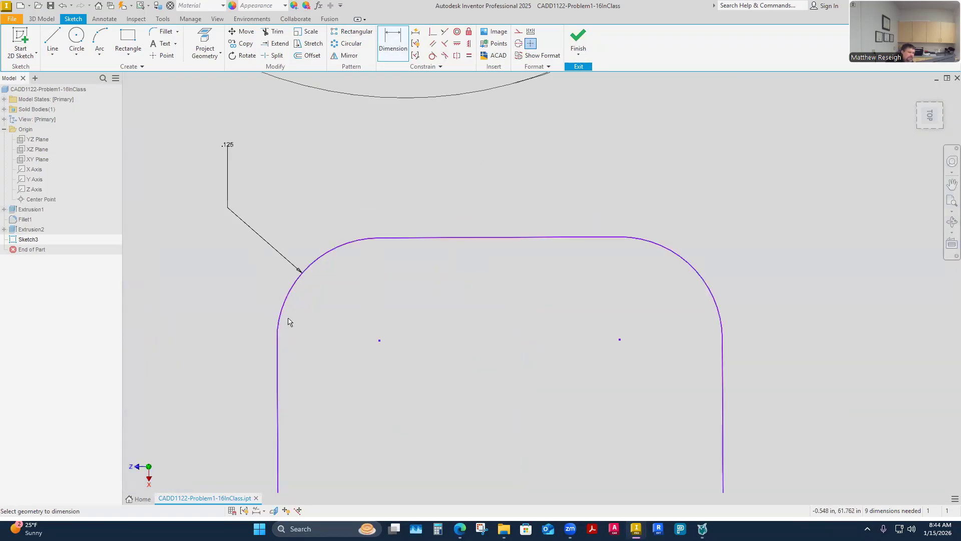
left_click(283, 366)
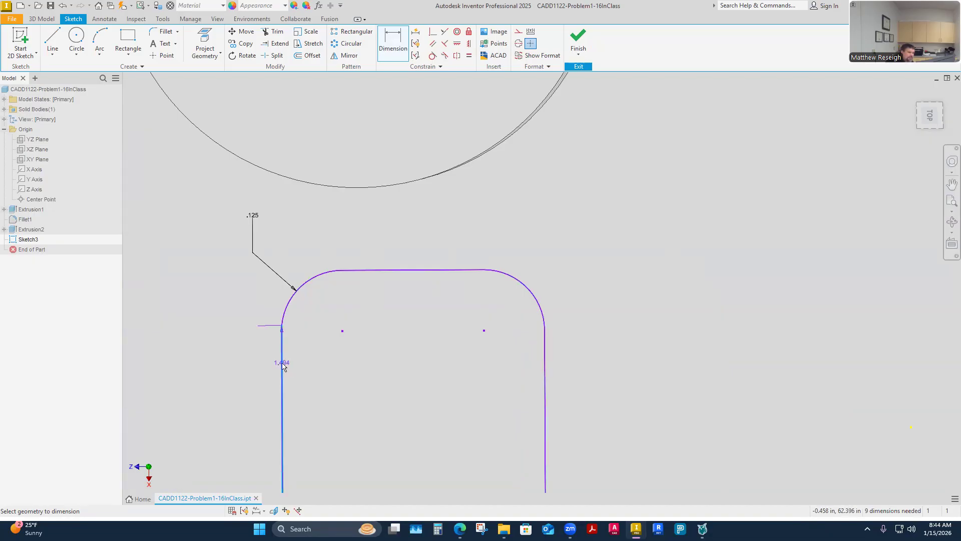
left_click(544, 376)
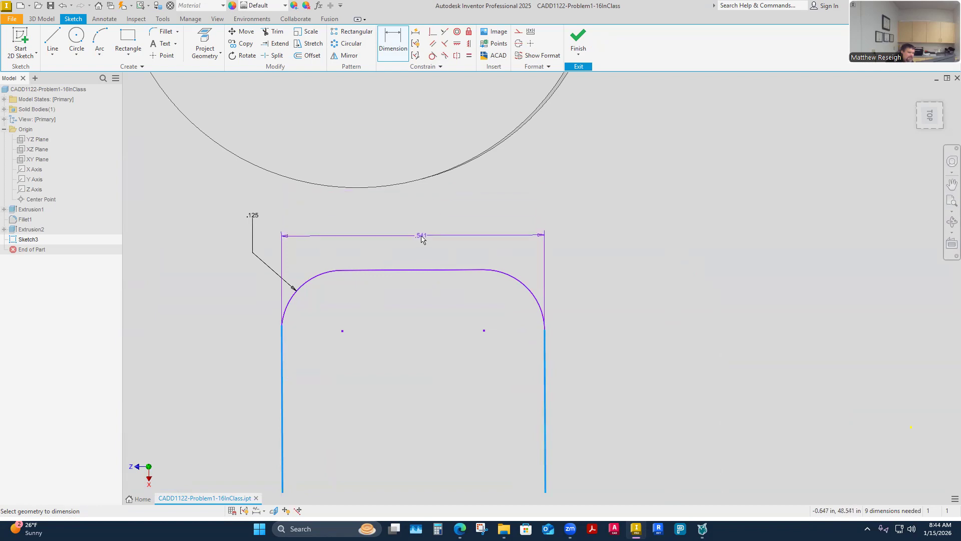
left_click(422, 240)
key("BackSpace")
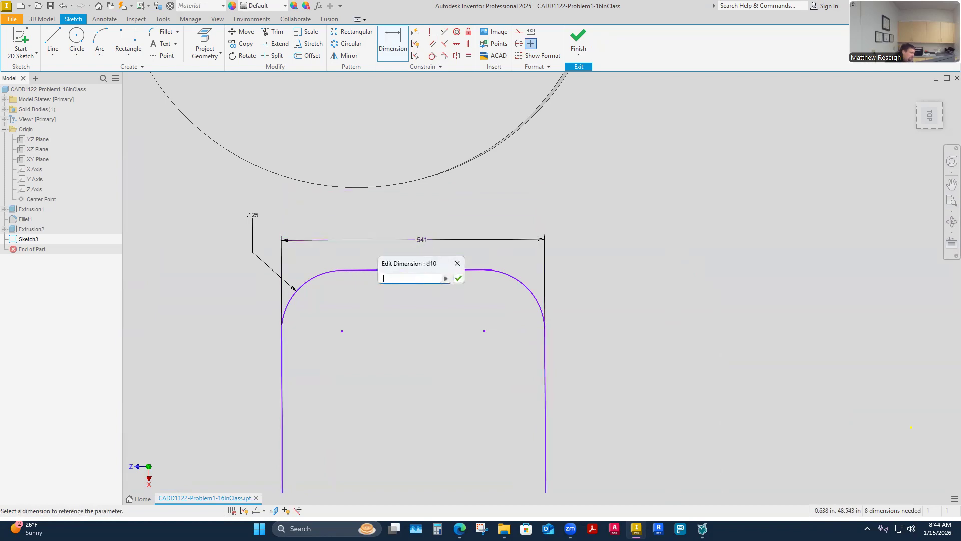
type(".5")
key("Return")
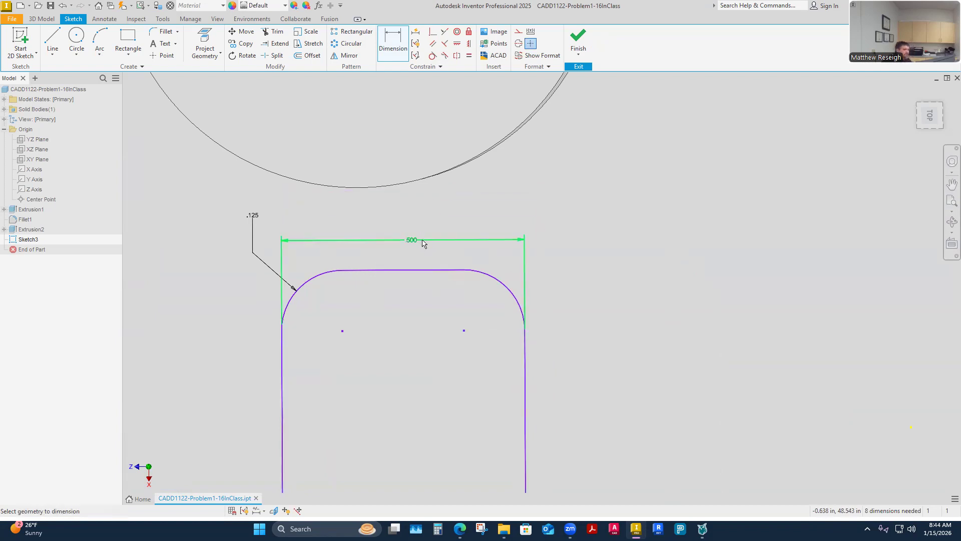
Step: Dimension the profile's overall height between its top and bottom lines as 1.5 in
scroll(424, 244, "down", 4)
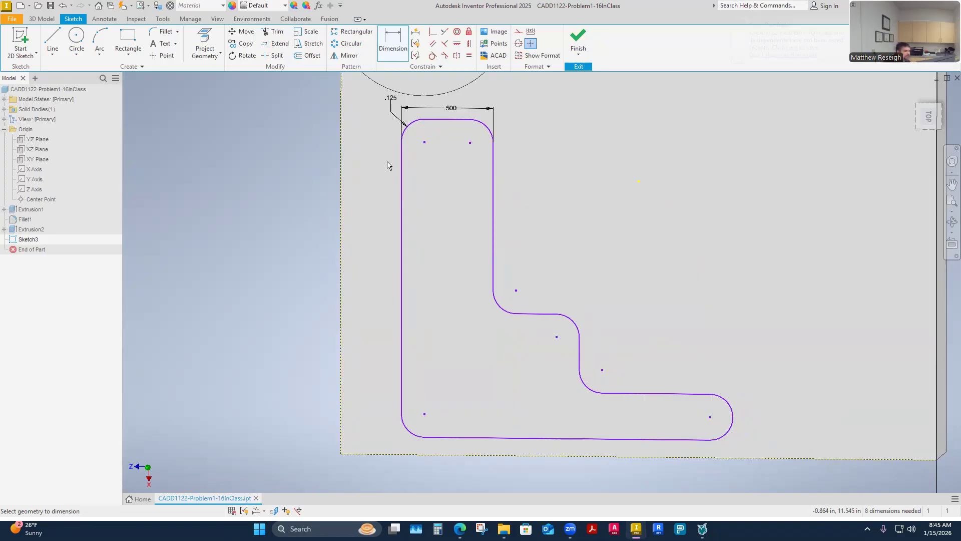
left_click(436, 119)
left_click(487, 439)
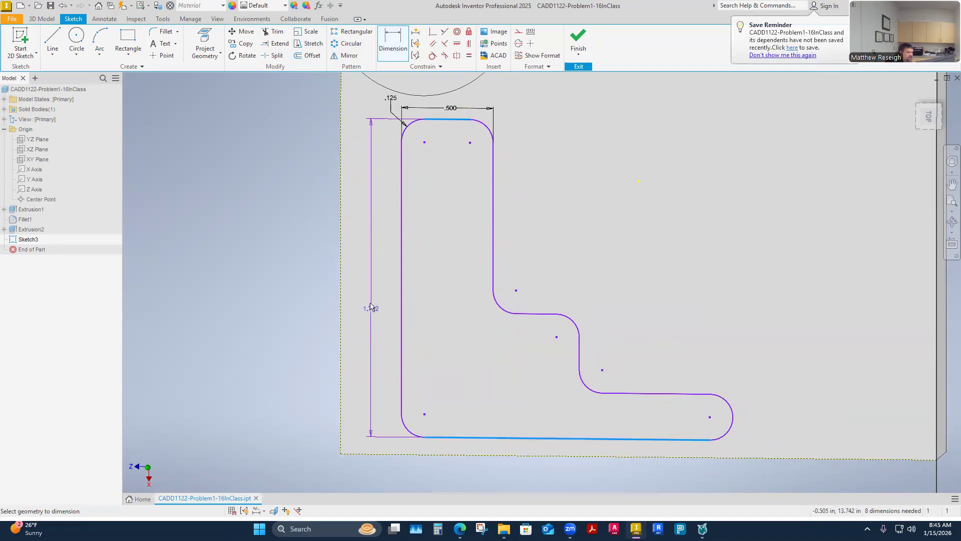
left_click(301, 262)
type("1.5")
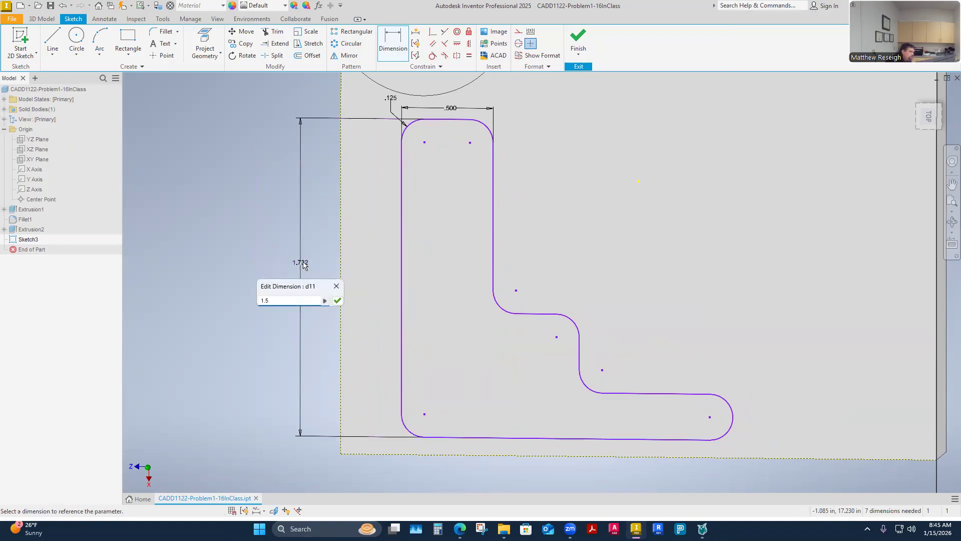
key("Return")
Step: Move the 1.500 in height dimension closer to the profile, and raise the step's short horizontal line to untangle the overlapping step arcs
mouse_move(485, 208)
middle_mouse_down("shift")
mouse_move(471, 342)
mouse_move(431, 365)
mouse_move(468, 337)
mouse_move(379, 303)
middle_mouse_up("shift")
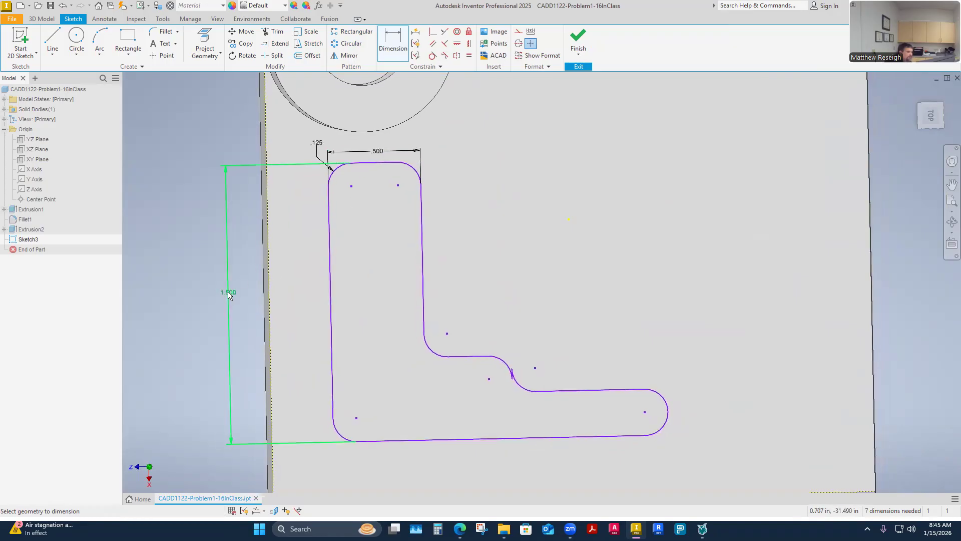
key("Escape")
left_click_drag(229, 296, 276, 296)
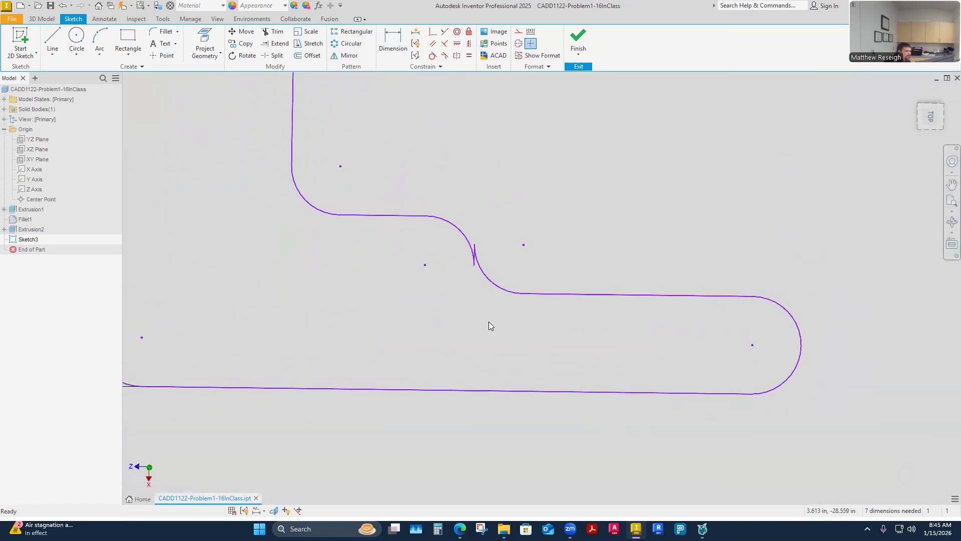
left_click(452, 245)
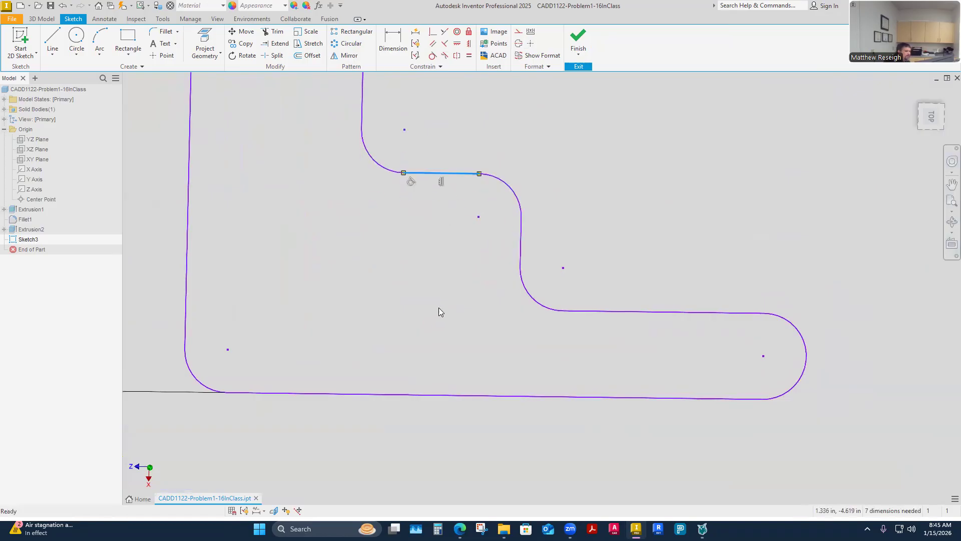
left_click(439, 307)
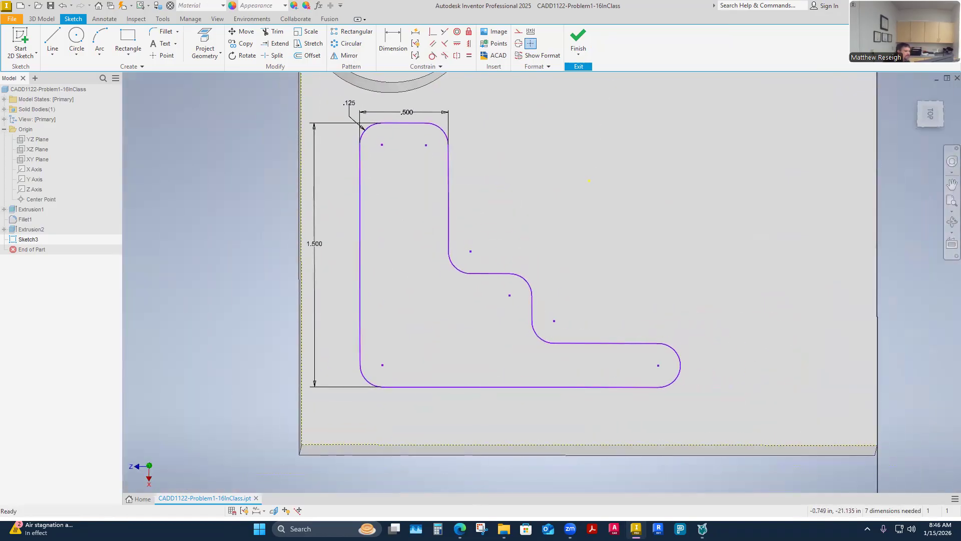
Step: Check the step, leg and position dimensions in the browser's CADD 1122 Problem 1-16 assignment, and return to Inventor
mouse_move(460, 528)
left_click(516, 478)
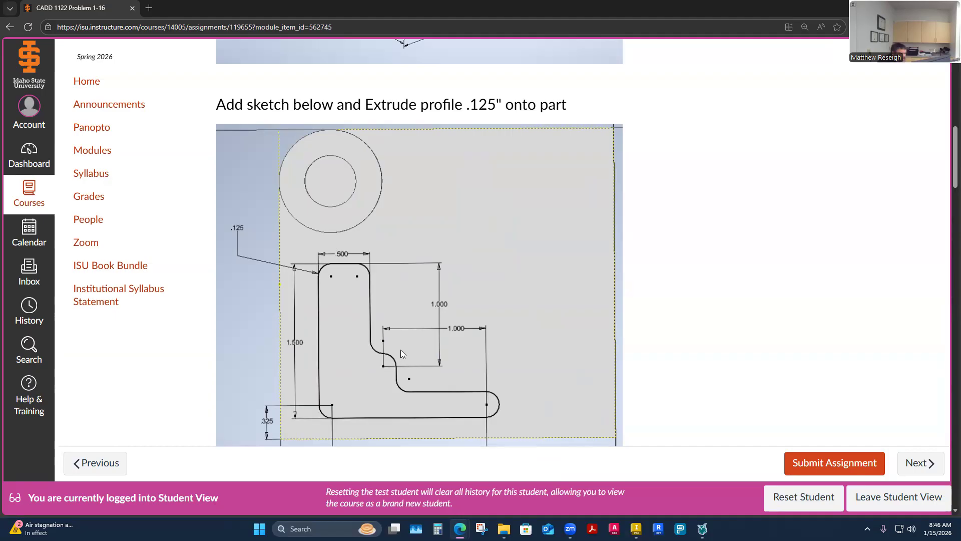
scroll(404, 351, "down", 2)
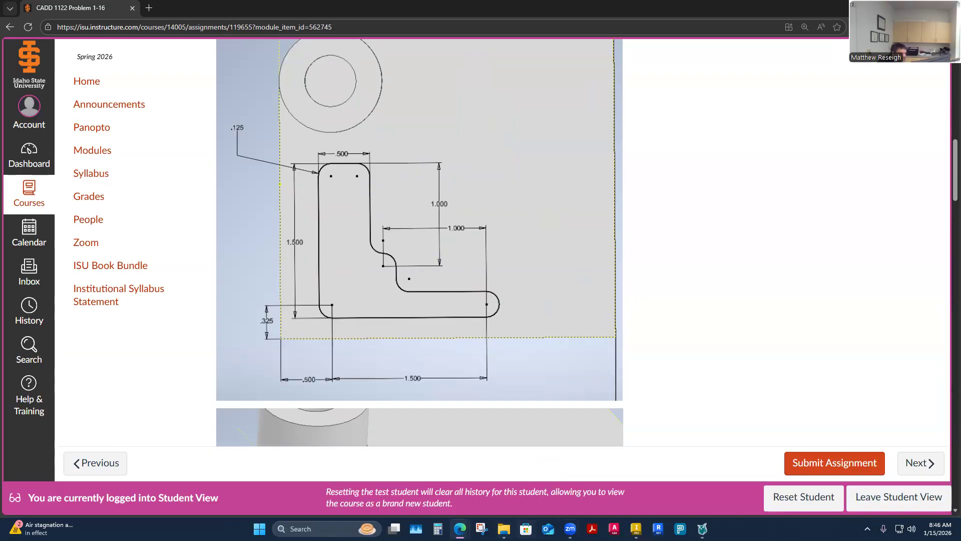
left_click(636, 529)
Step: Dimension the vertical distance from the profile's top line to the step's outer arc center as 1 in
left_click(390, 46)
left_click(414, 125)
left_click(510, 296)
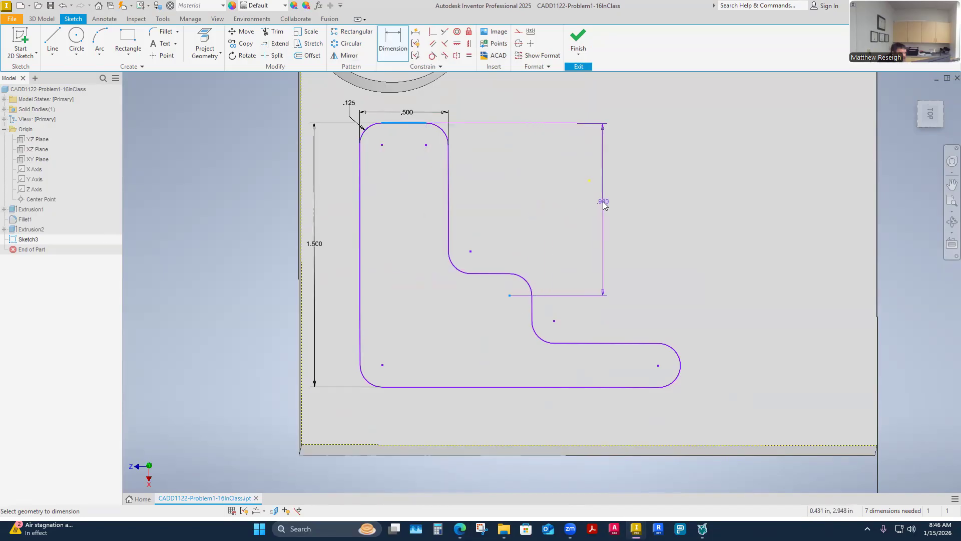
left_click(603, 203)
type("1")
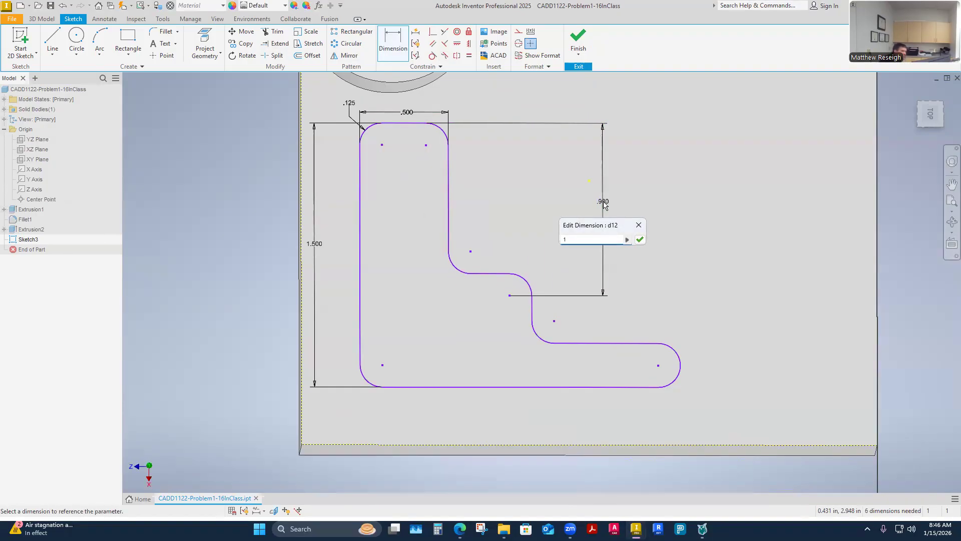
key("Return")
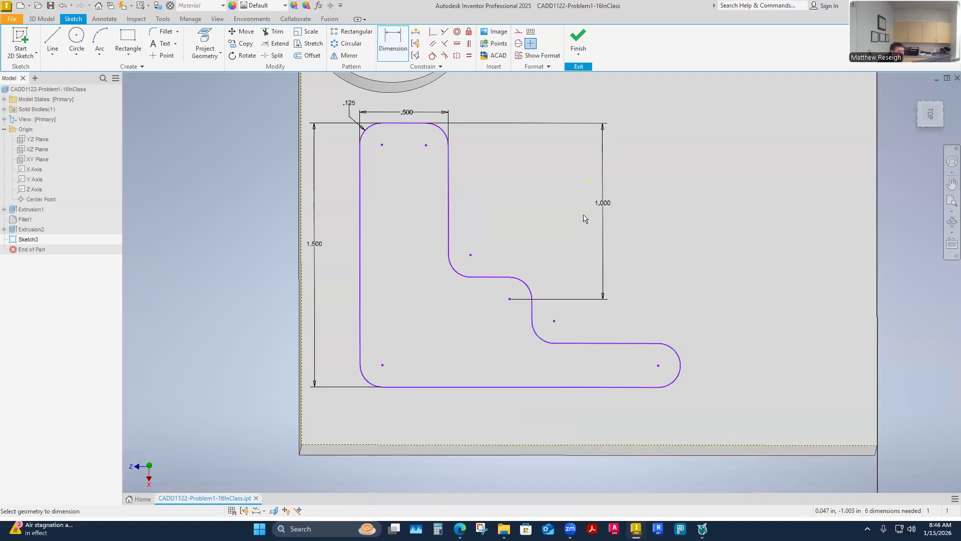
Step: After checking the assignment drawing, dimension the horizontal distance between the step's outer arc center and the leg's end arc center as 1 in
left_click(658, 366)
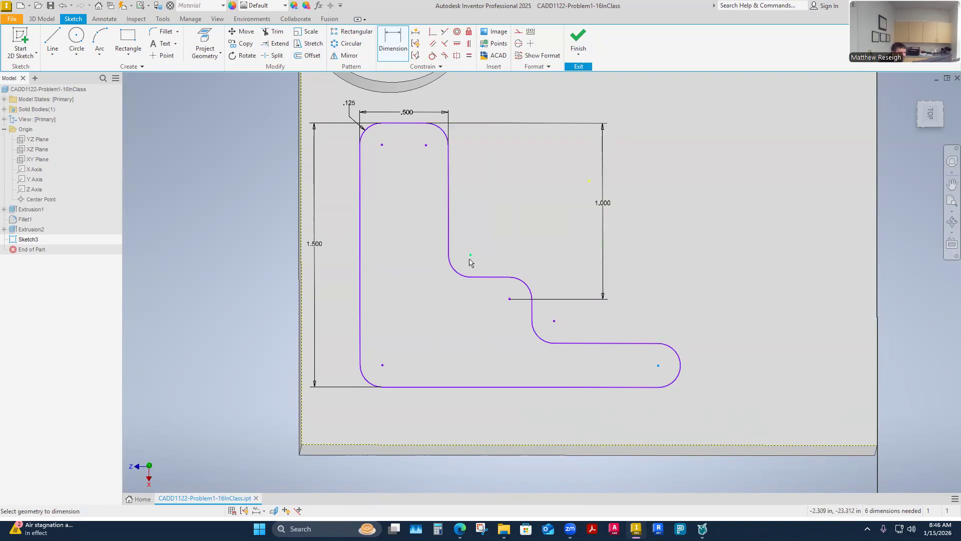
key("Escape")
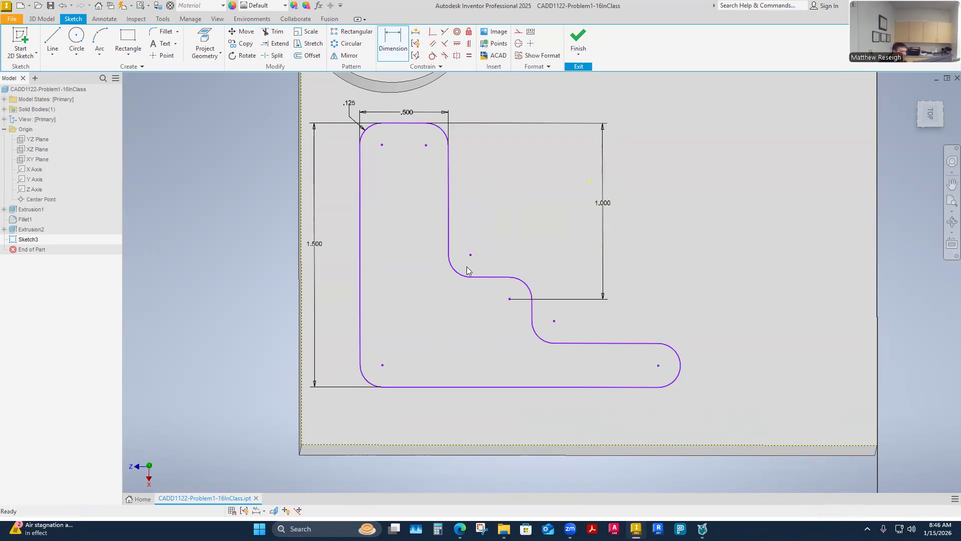
mouse_move(460, 528)
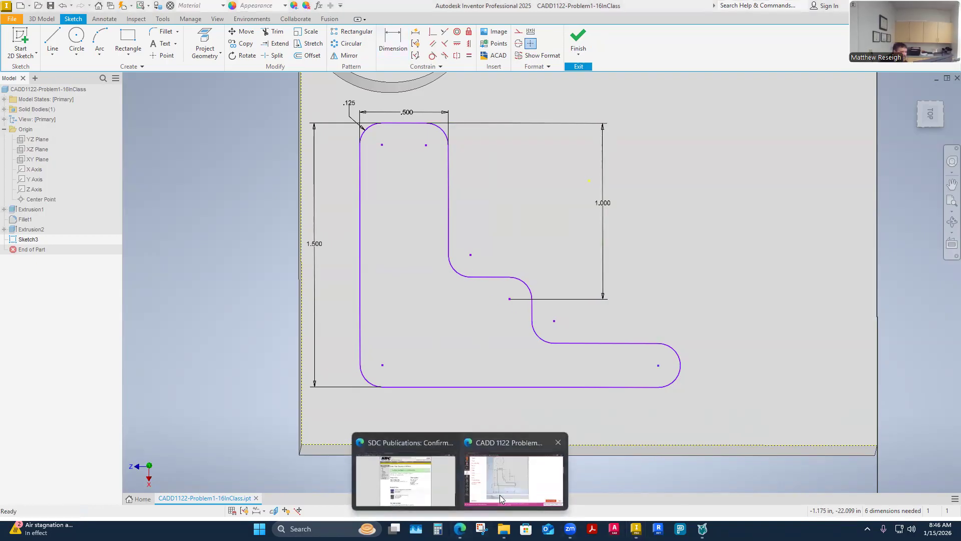
left_click(499, 495)
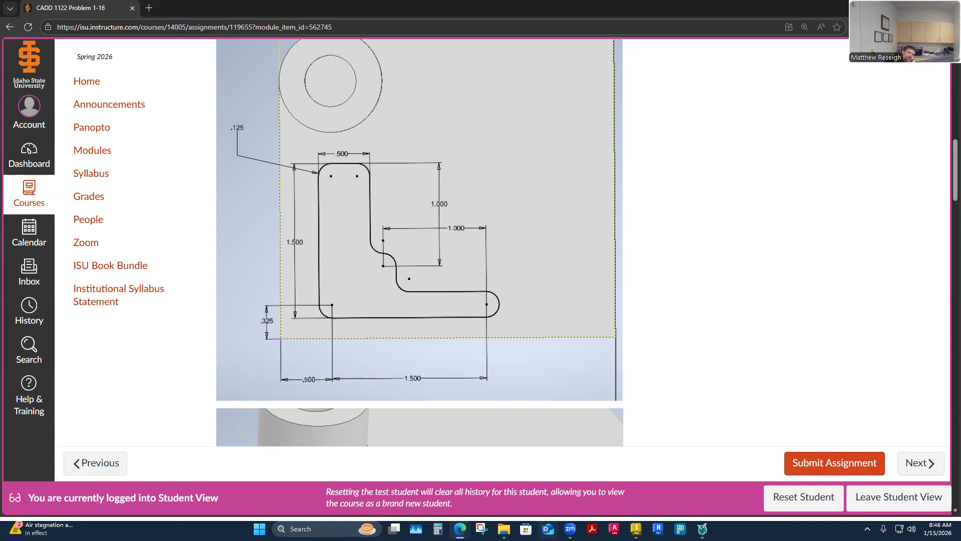
mouse_move(636, 528)
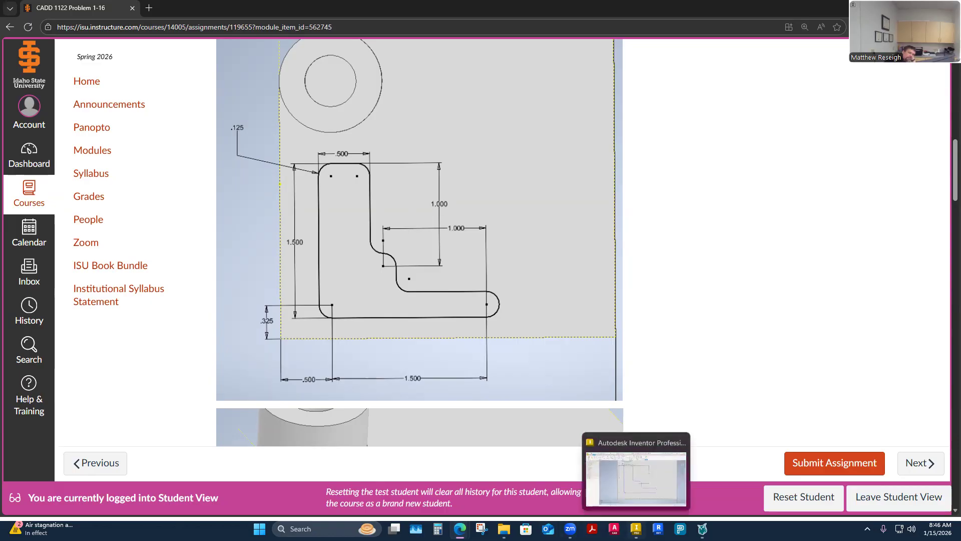
left_click(636, 528)
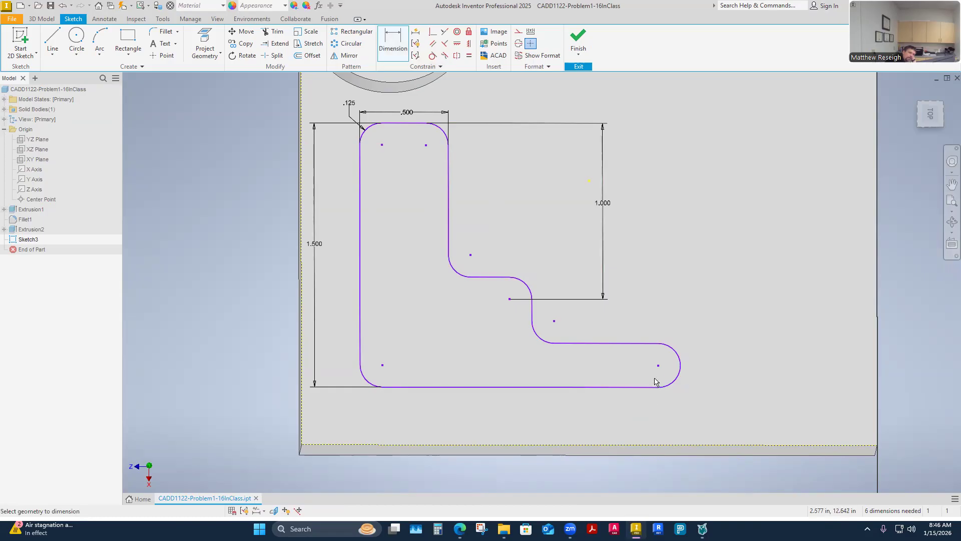
left_click(510, 300)
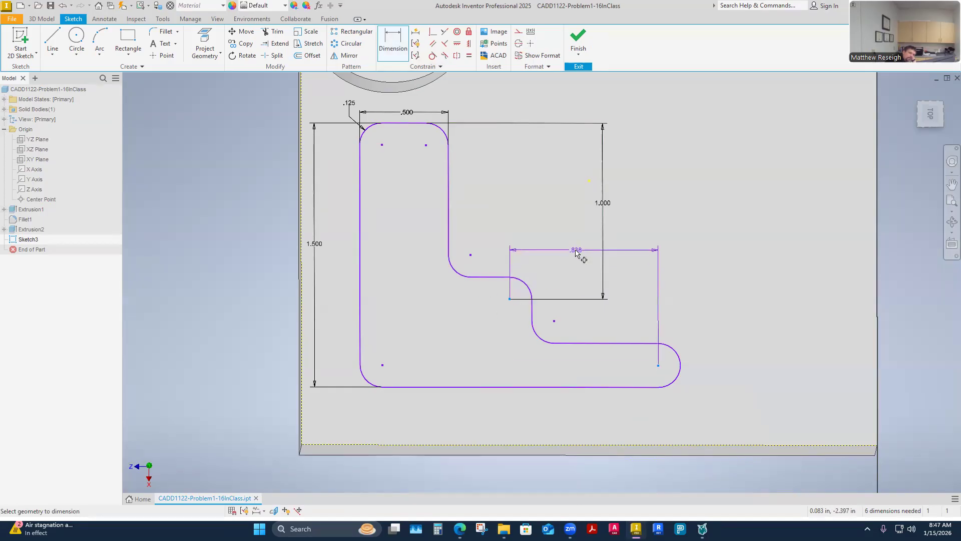
left_click(576, 253)
type("1")
key("Return")
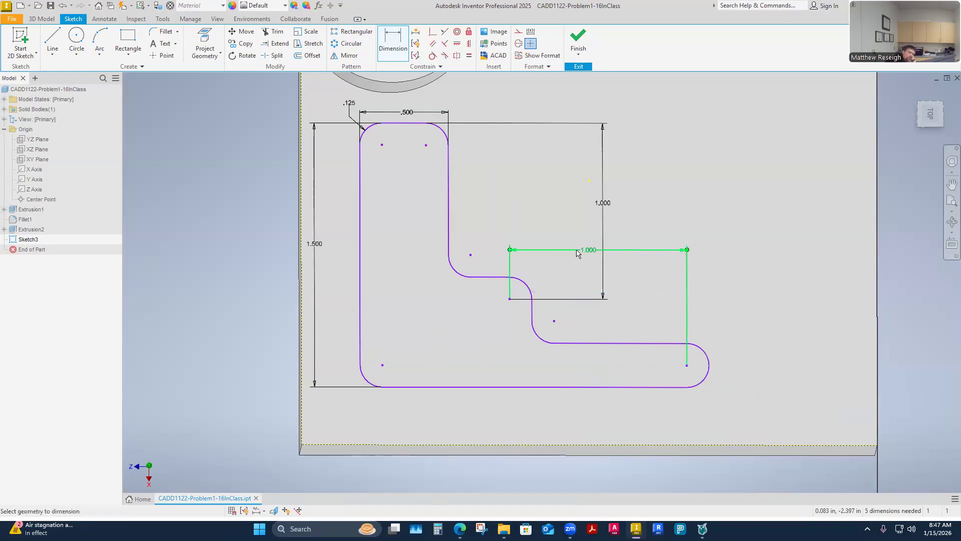
Step: Dimension the horizontal distance between the lower-left corner arc center and the leg's end arc center as 1.5 in
left_click(687, 367)
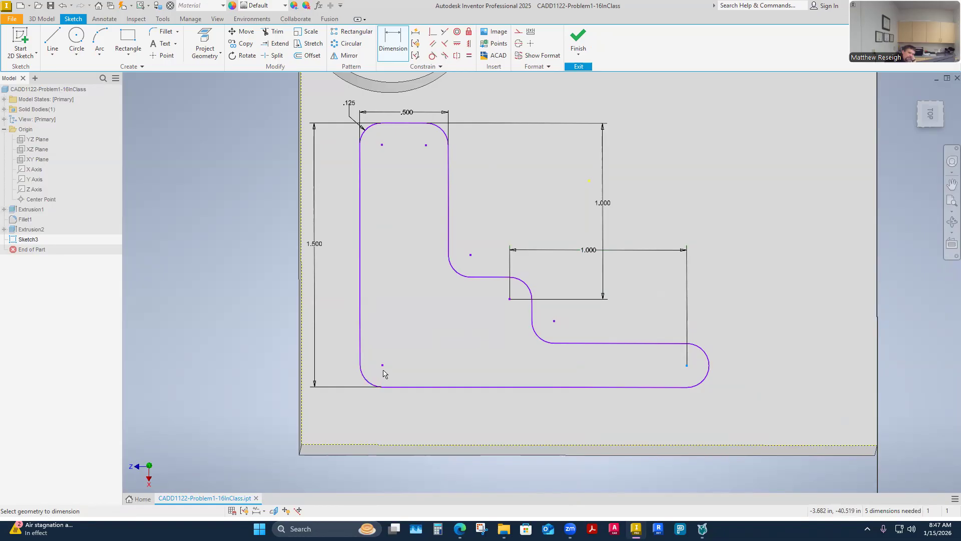
left_click(383, 367)
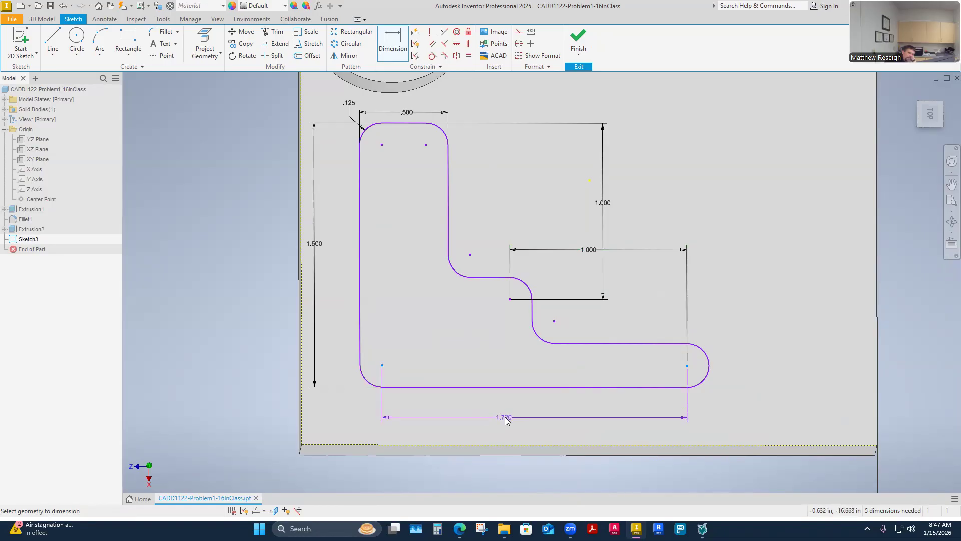
left_click(505, 417)
key("Return")
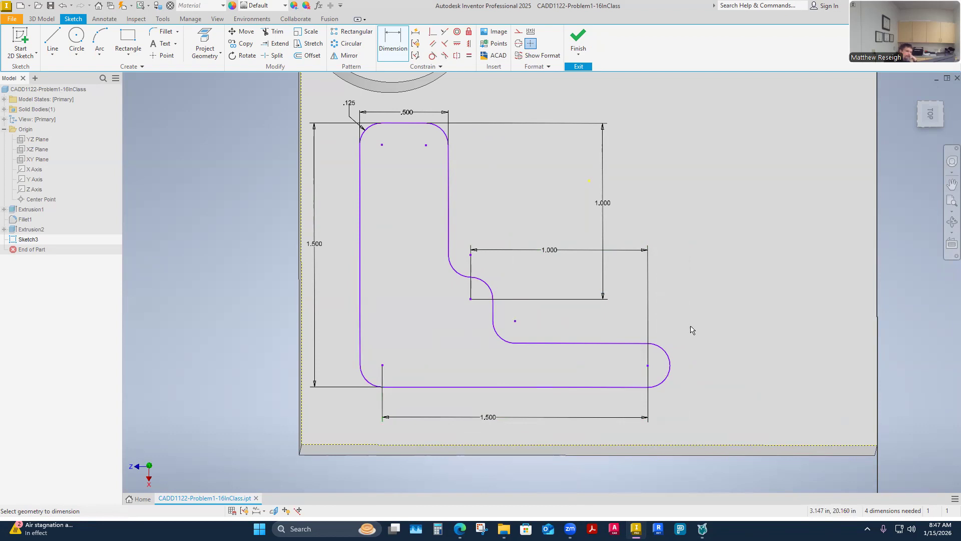
Step: Try shifting the upright's inner vertical line sideways to test the profile's freedom, and undo the move
key("Escape")
left_click_drag(450, 223, 496, 221)
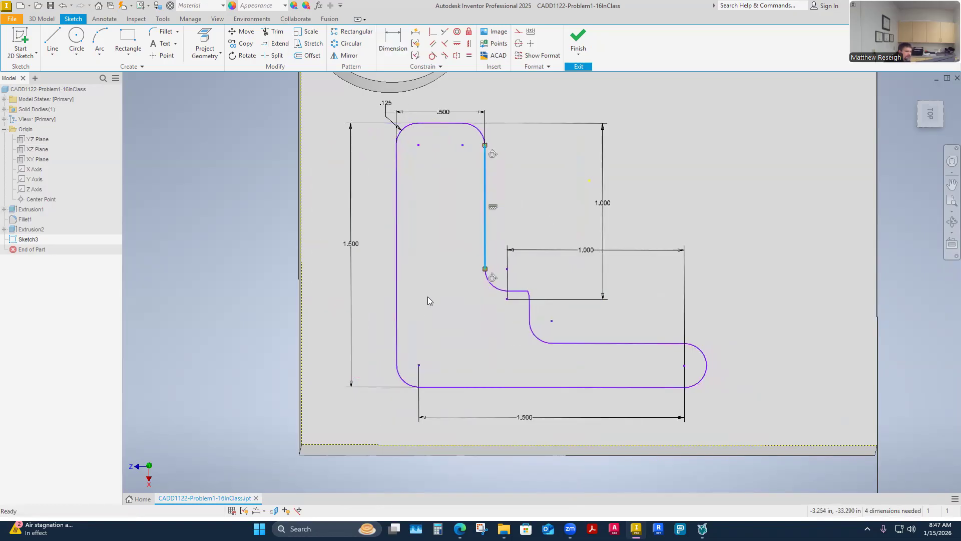
left_click(62, 5)
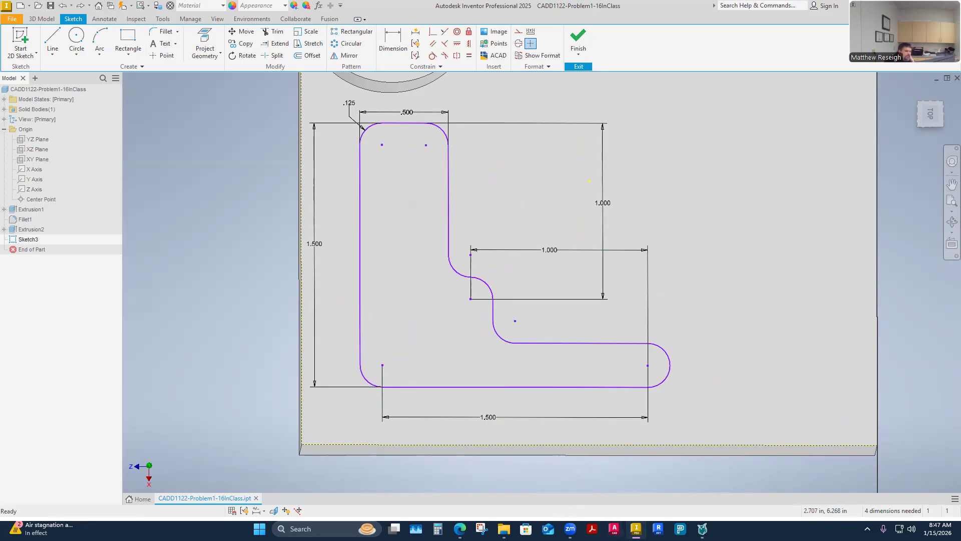
Step: Check the position dimensions in the browser's assignment, and dimension the lower-left arc center .5 in from the block's left edge in Inventor
key("alt+Tab")
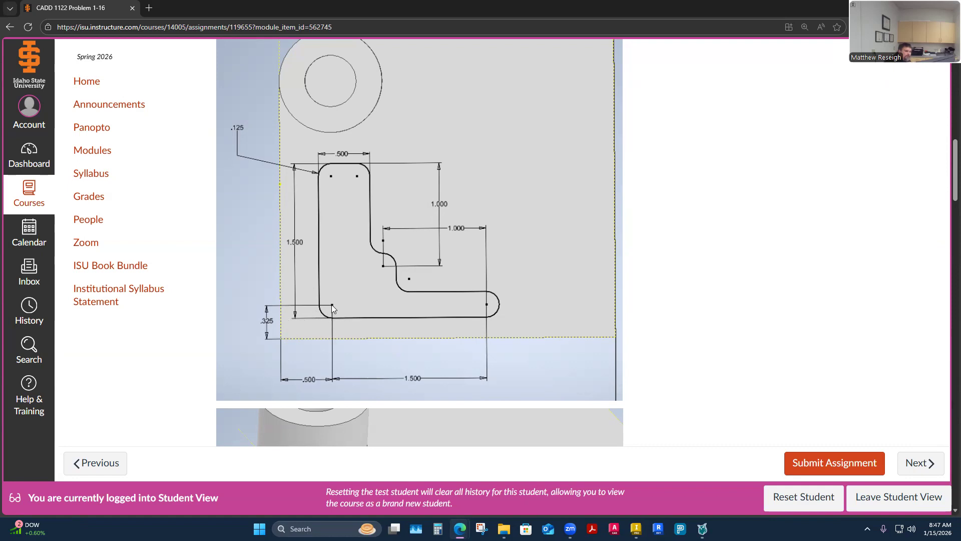
left_click(636, 529)
left_click(392, 44)
left_click(382, 366)
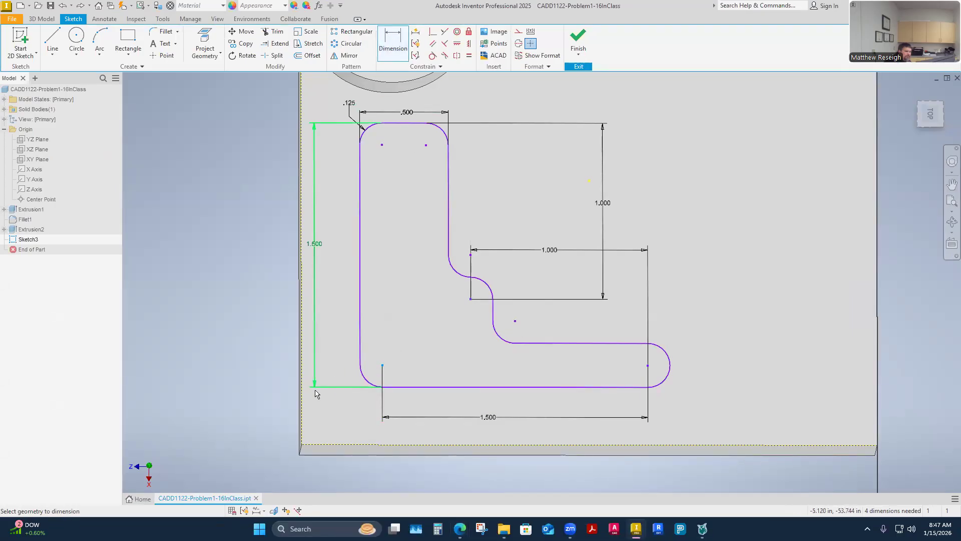
left_click(302, 404)
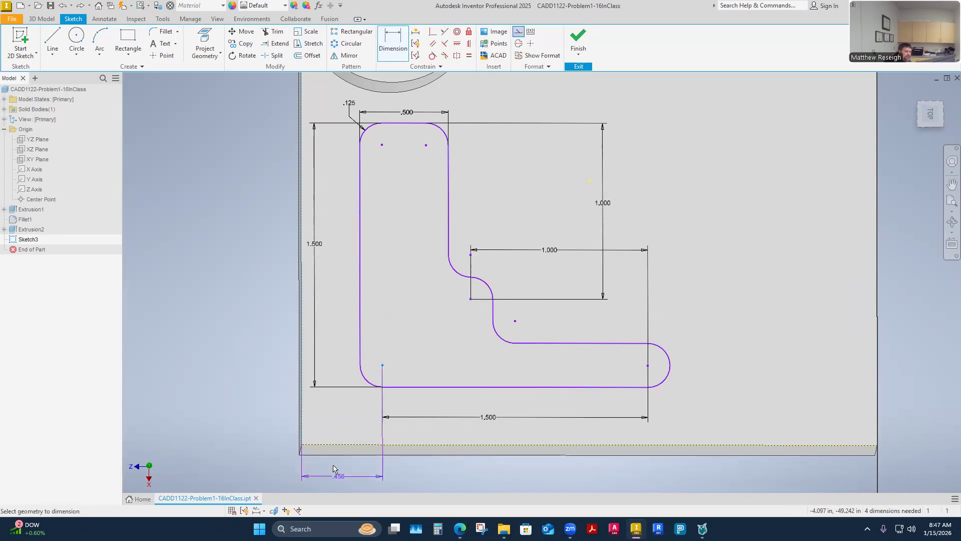
left_click(343, 470)
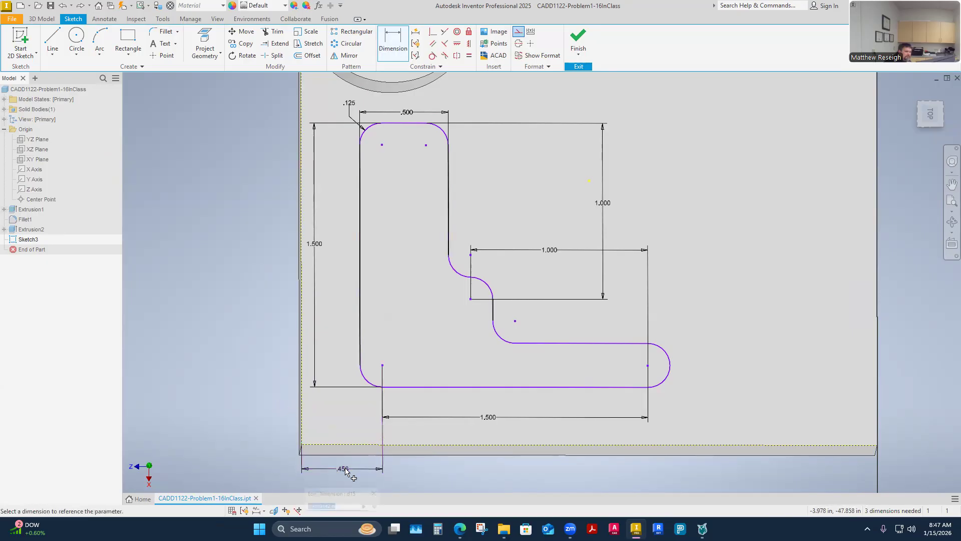
type(".5")
key("Return")
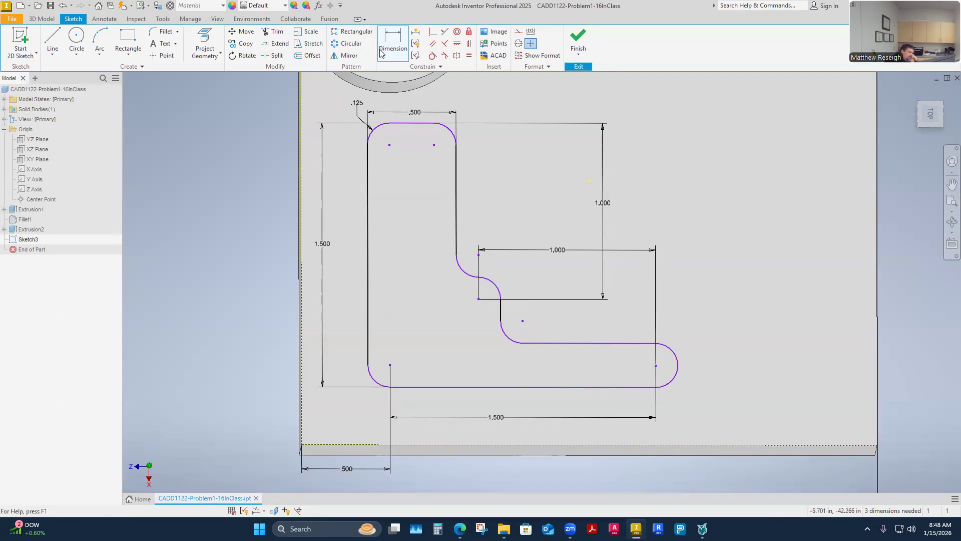
Step: Dimension the vertical distance from the lower-left corner arc center to the block's lower edge as .325 in
left_click(390, 365)
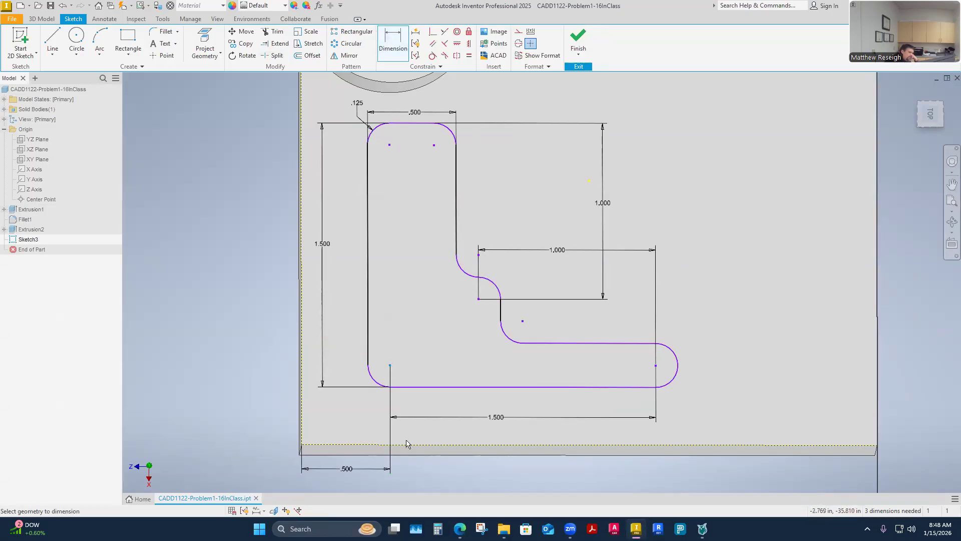
left_click(403, 447)
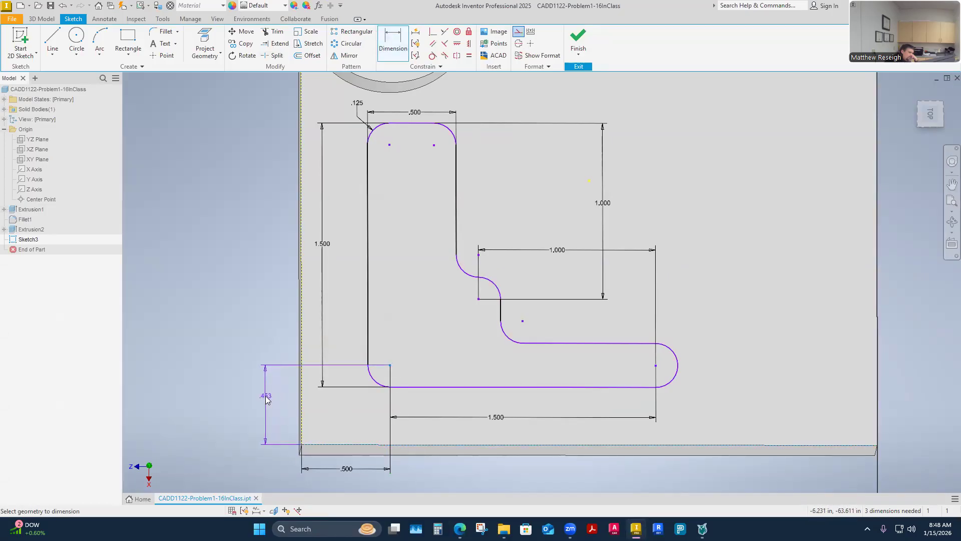
left_click(267, 396)
type(".325")
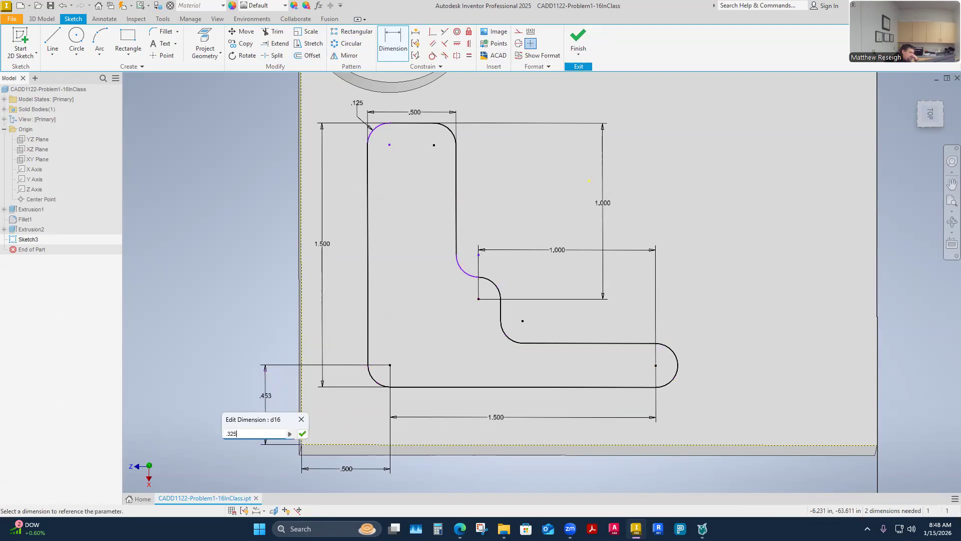
key("Return")
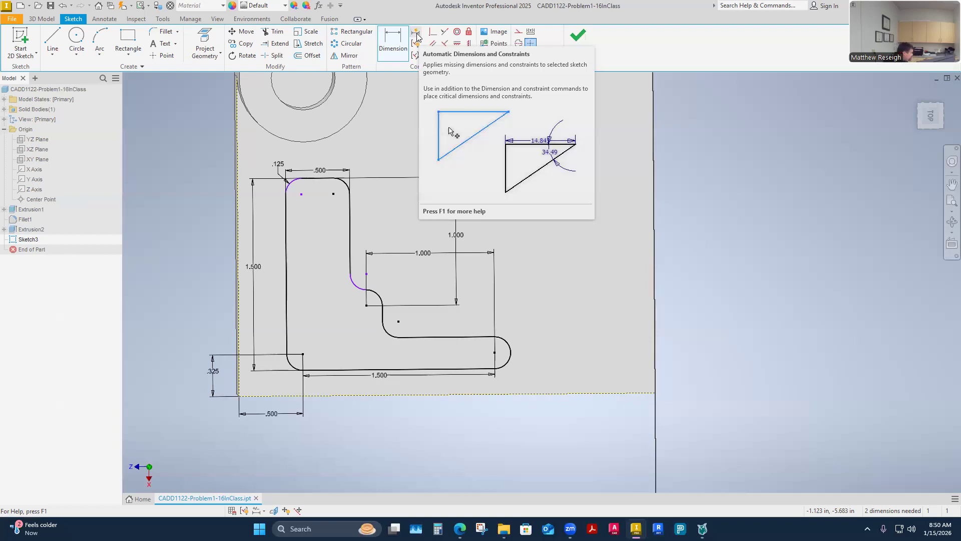
Step: Apply the sketch's missing dimensions and constraints with Automatic Dimensions and Constraints
left_click(418, 36)
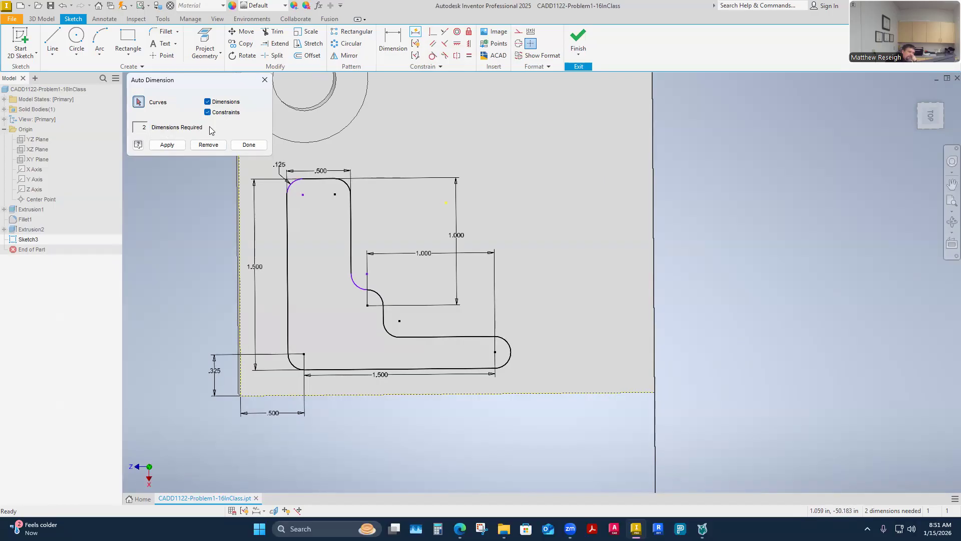
left_click(167, 145)
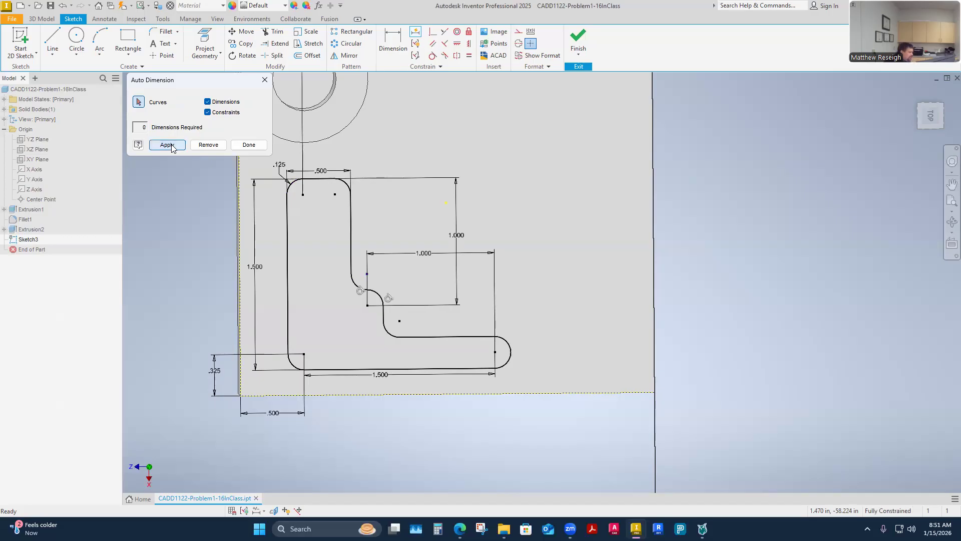
scroll(172, 148, "down", 4)
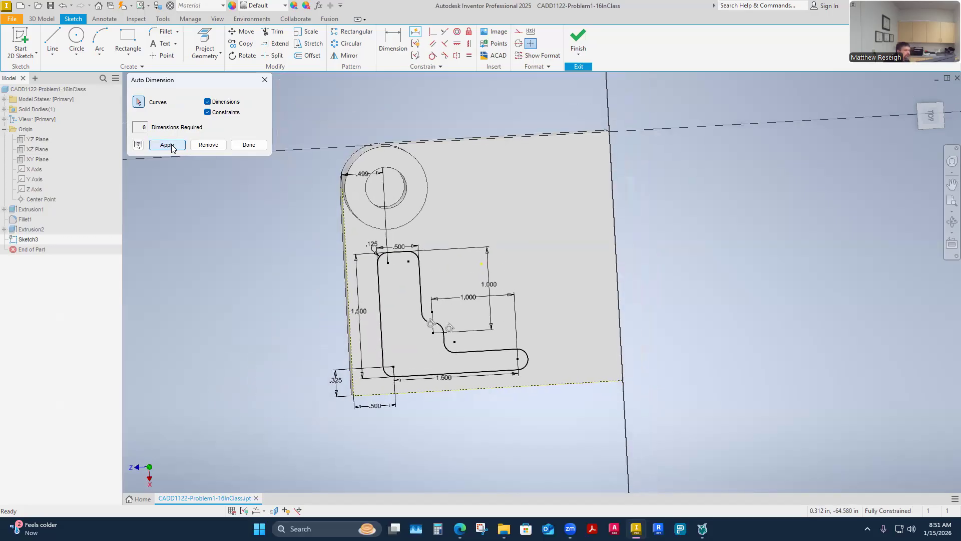
Step: Examine the automatically added dimension near the cylinder and the constraints on the profile's corner and step arcs
scroll(281, 180, "up", 5)
scroll(363, 199, "down", 1)
middle_click_drag(369, 173, 377, 120, "shift")
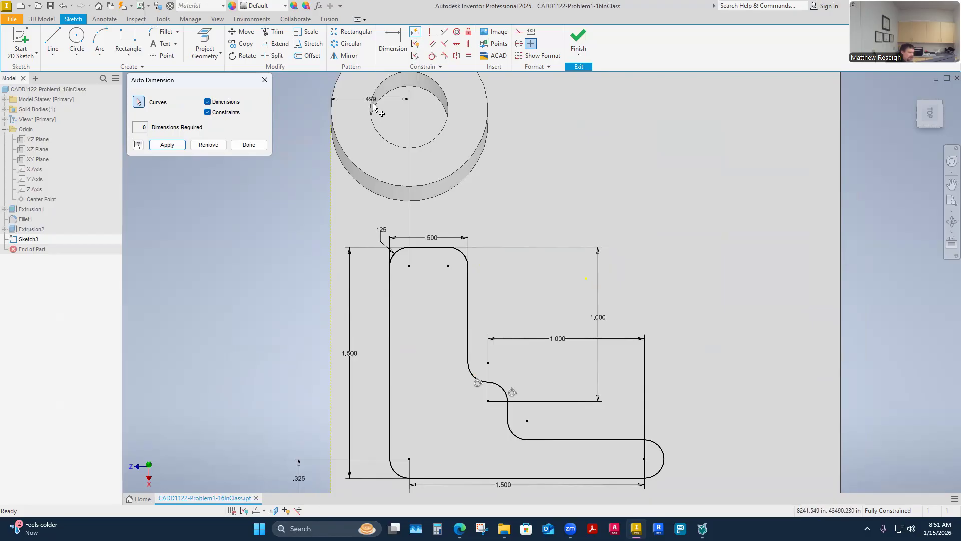
scroll(366, 167, "up", 3)
scroll(381, 208, "down", 4)
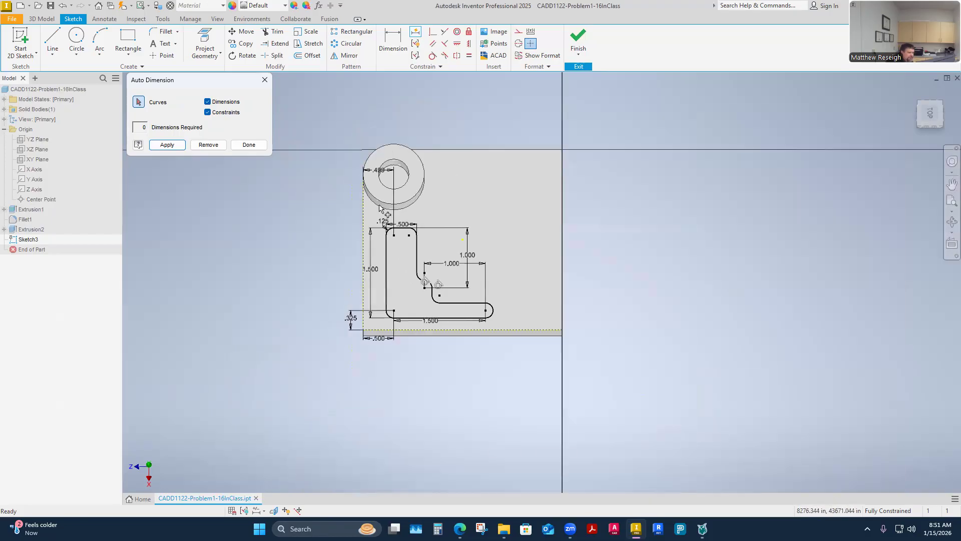
scroll(382, 325, "up", 4)
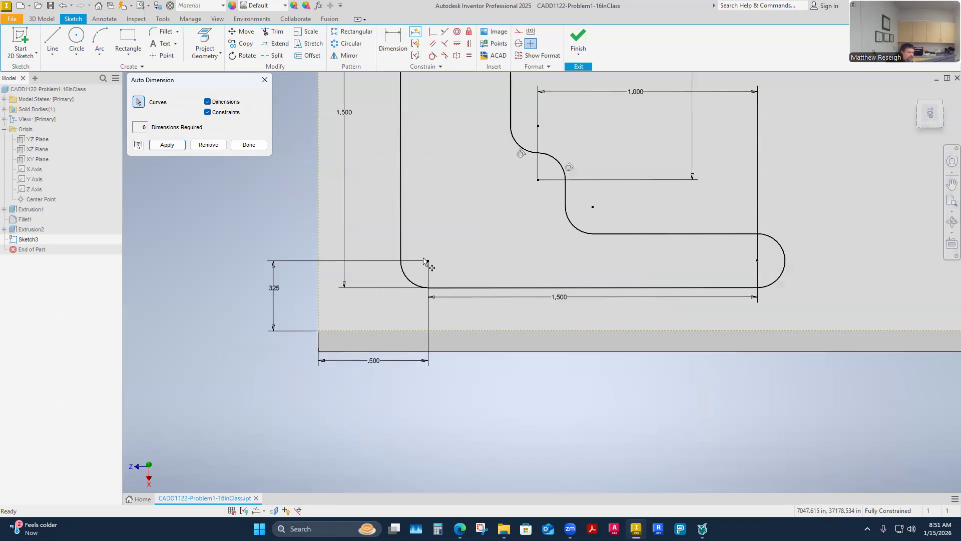
scroll(429, 256, "down", 2)
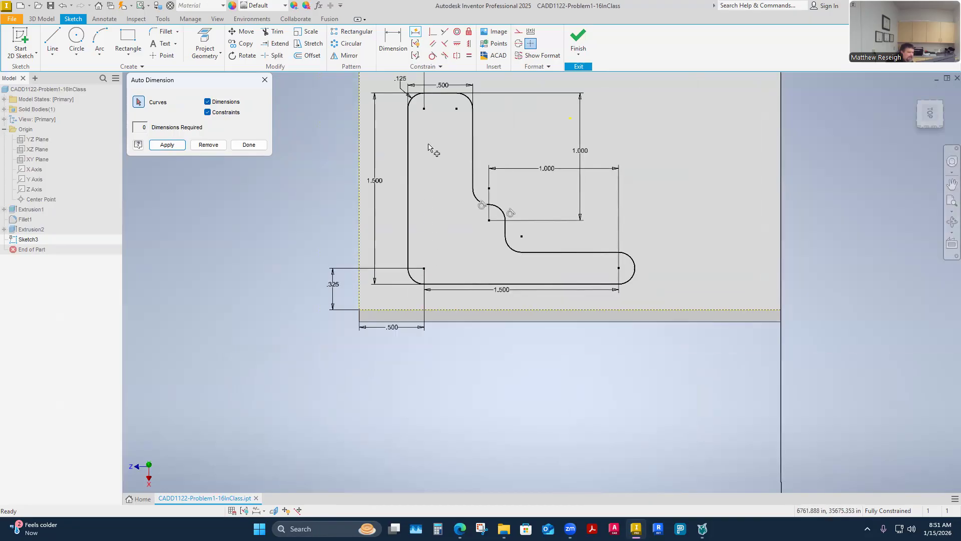
scroll(419, 210, "up", 4)
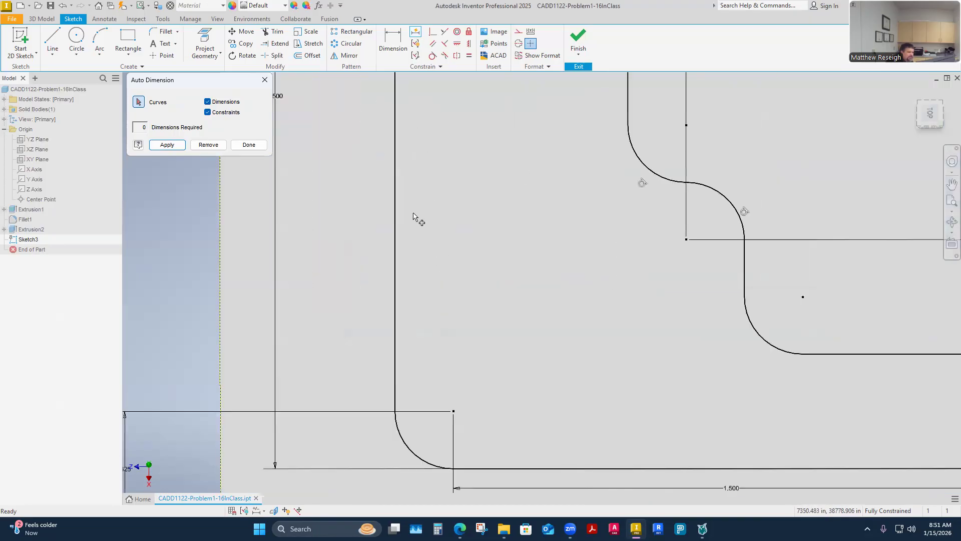
scroll(419, 140, "down", 5)
scroll(419, 96, "up", 4)
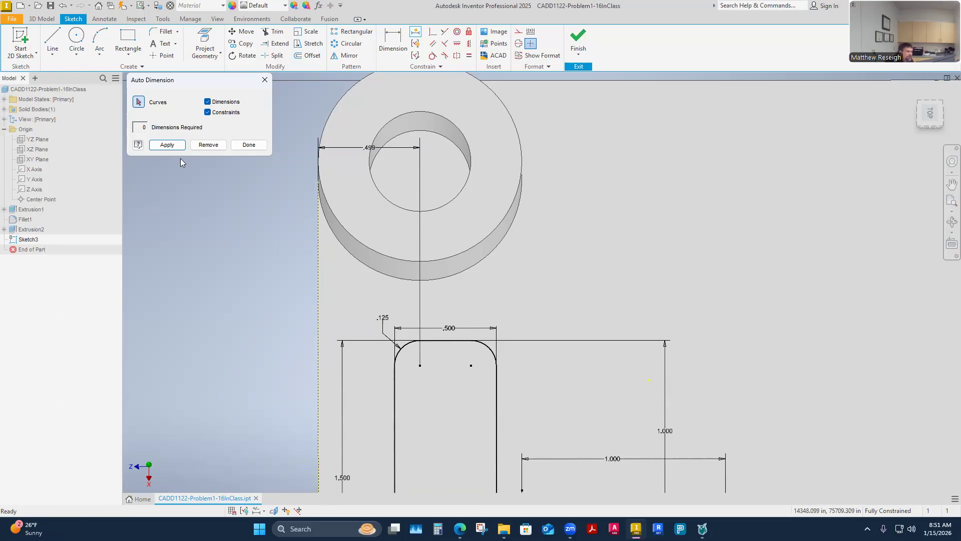
Step: Remove the automatically added dimension from the sketch and close Auto Dimension
left_click(210, 145)
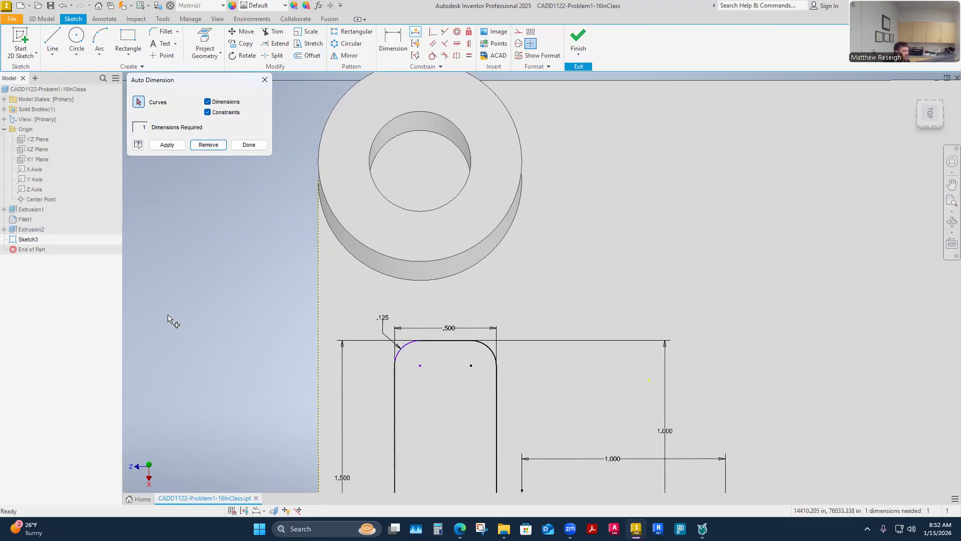
left_click(249, 145)
scroll(285, 249, "down", 2)
mouse_move(285, 252)
middle_mouse_down("shift")
mouse_move(350, 331)
mouse_move(397, 352)
mouse_move(399, 315)
middle_mouse_up("shift")
scroll(399, 314, "up", 2)
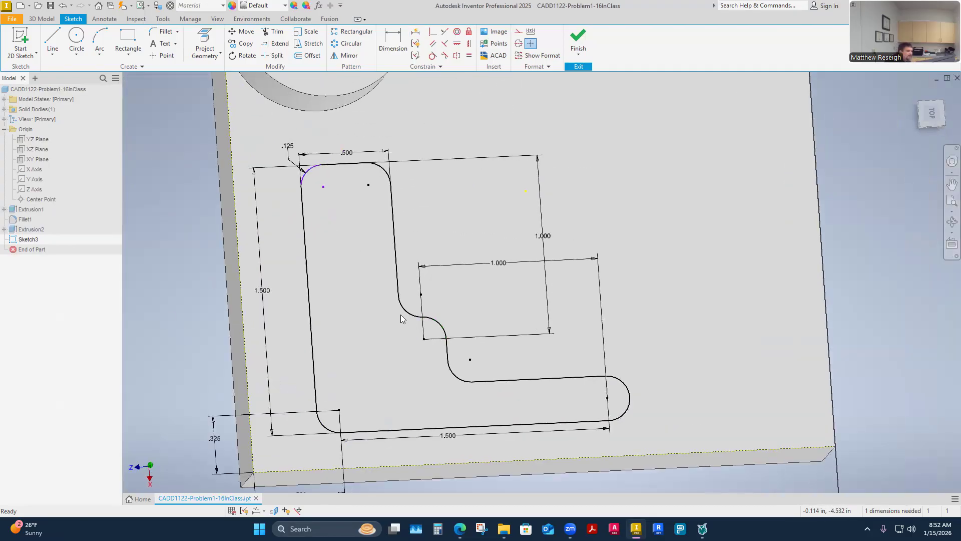
Step: Undo the removal of the automatic dimension and the automatic dimensioning and constraining of the sketch
left_click(401, 313)
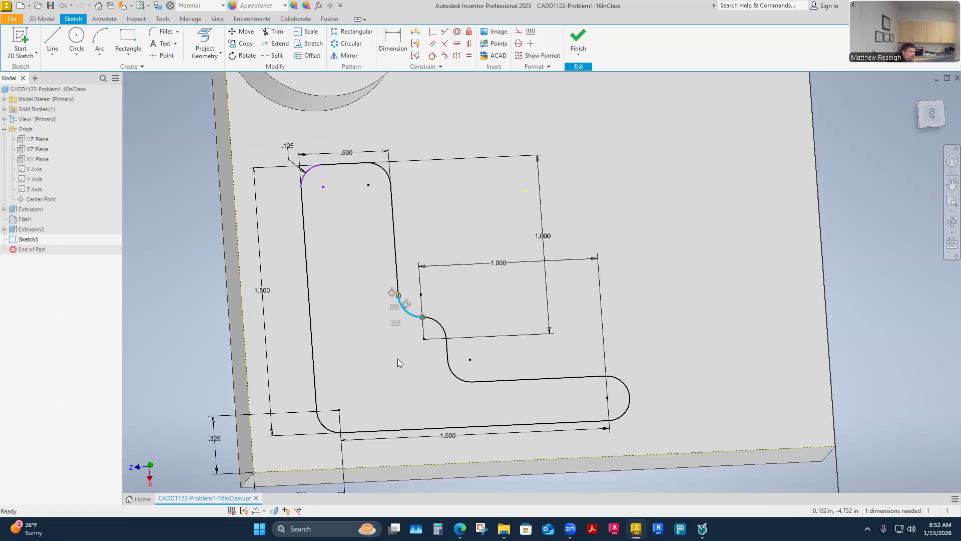
key("Escape")
left_click(59, 9)
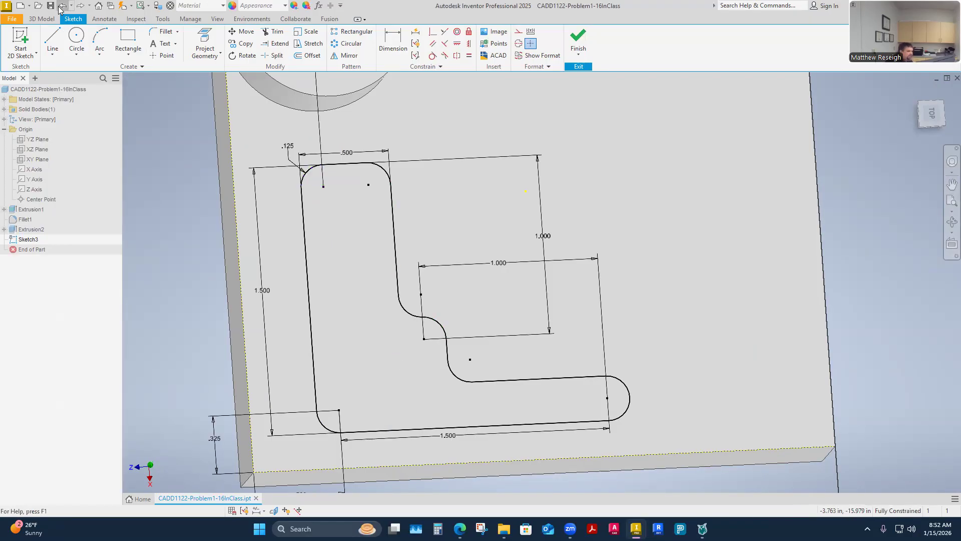
left_click(59, 8)
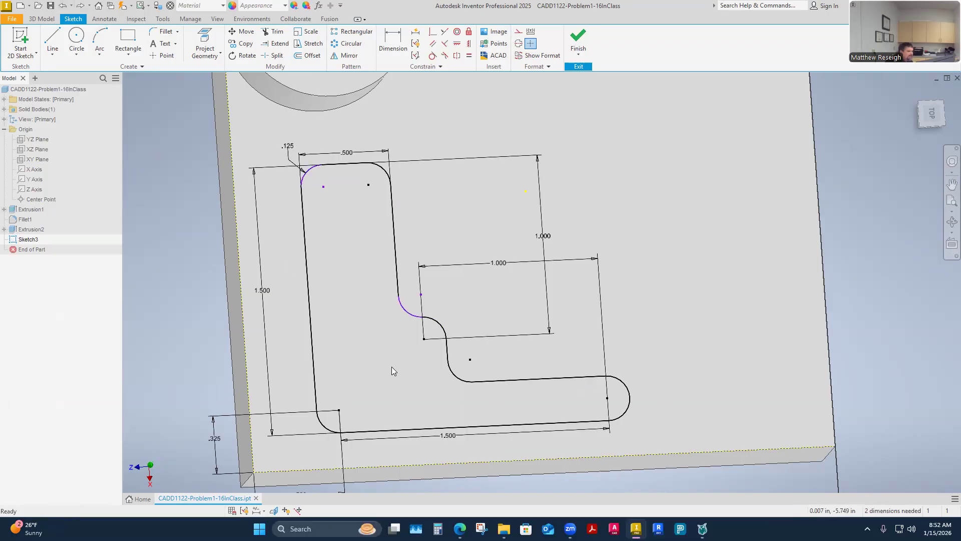
Step: Pull the upper step arc downward to test its freedom, and make the lower step arc tangent to the short line joining it
mouse_move(407, 313)
left_mouse_down()
mouse_move(399, 326)
mouse_move(385, 306)
mouse_move(373, 319)
mouse_move(375, 303)
mouse_move(408, 322)
left_mouse_up()
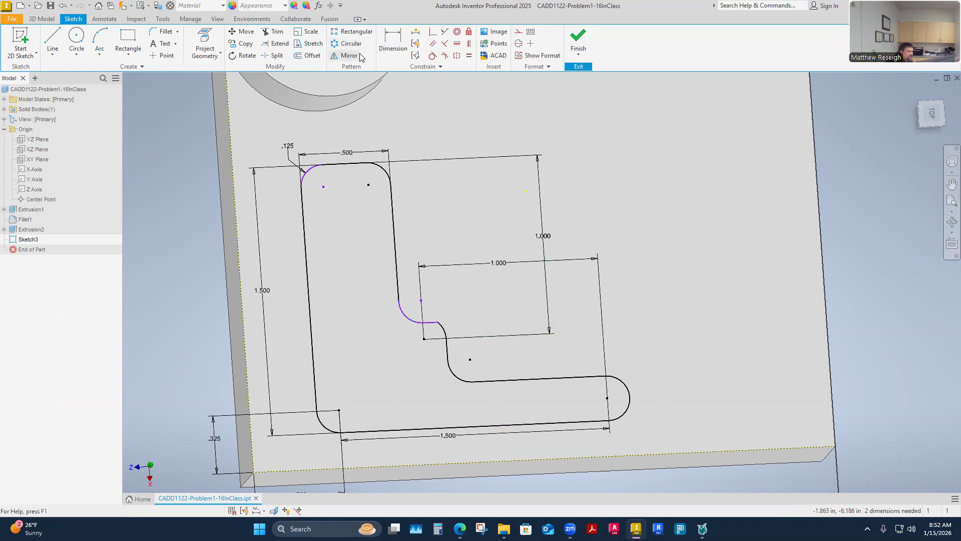
left_click(433, 55)
left_click(443, 328)
left_click(431, 323)
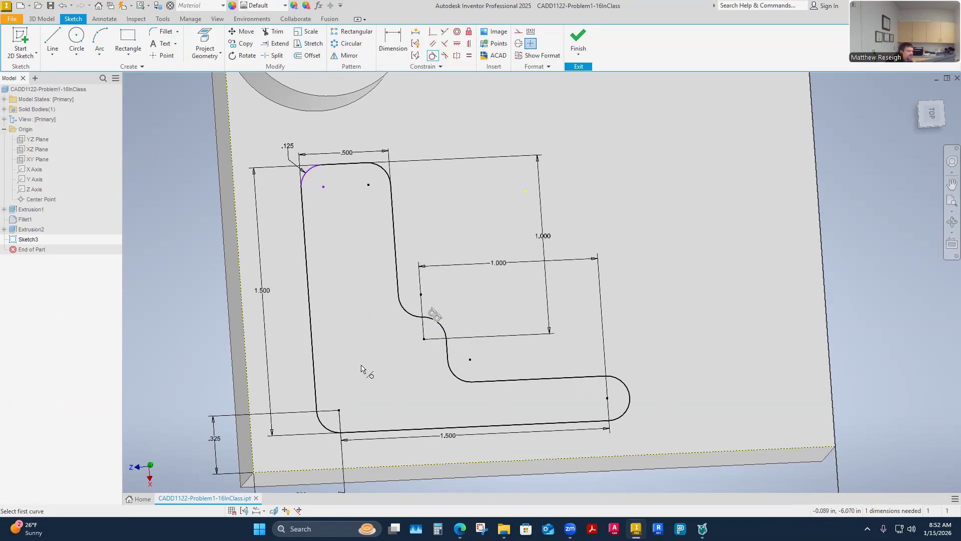
key("Escape")
Step: Align the profile's lower-left corner arc center with its upper-left corner arc center using the Horizontal/Vertical constraint
mouse_move(366, 350)
middle_mouse_down()
mouse_move(377, 325)
mouse_move(396, 339)
mouse_move(395, 372)
mouse_move(410, 356)
middle_mouse_up()
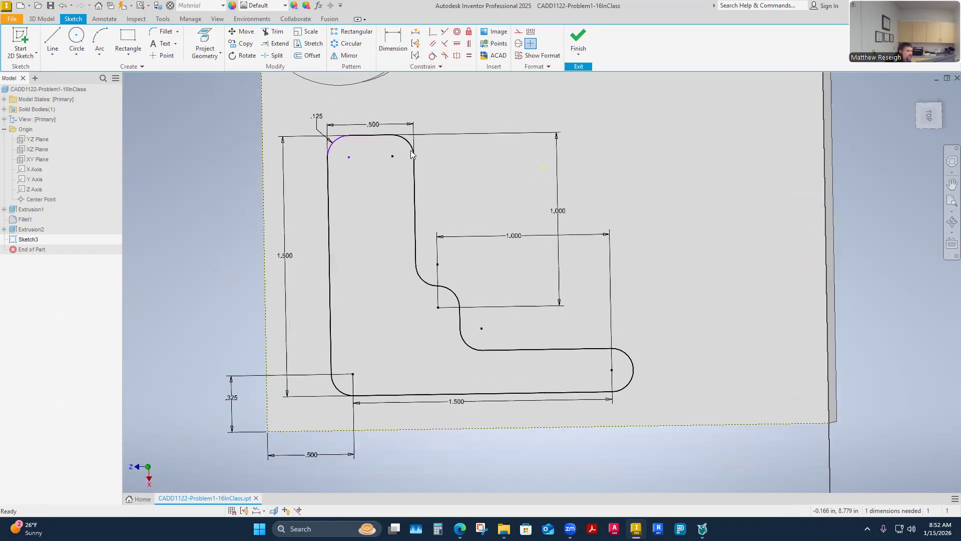
left_click(459, 44)
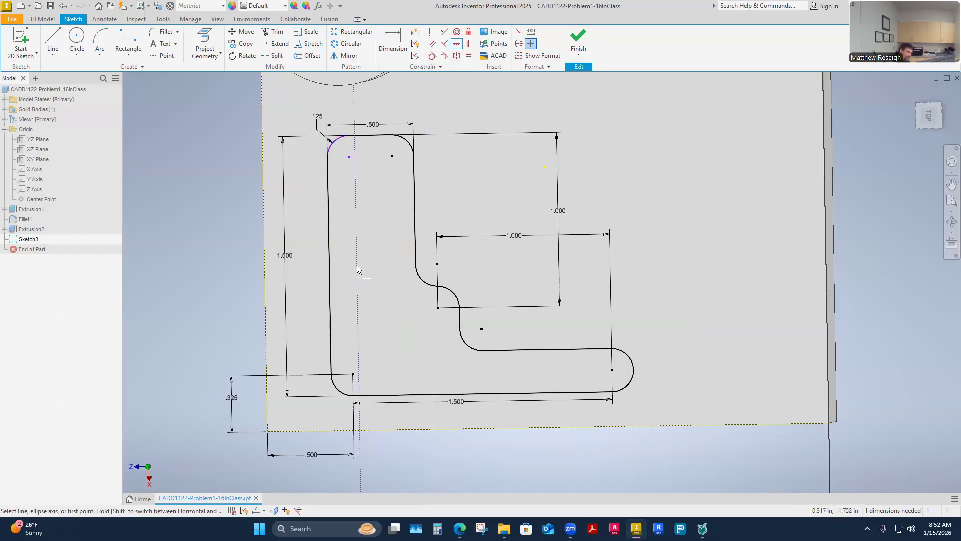
left_click(353, 375)
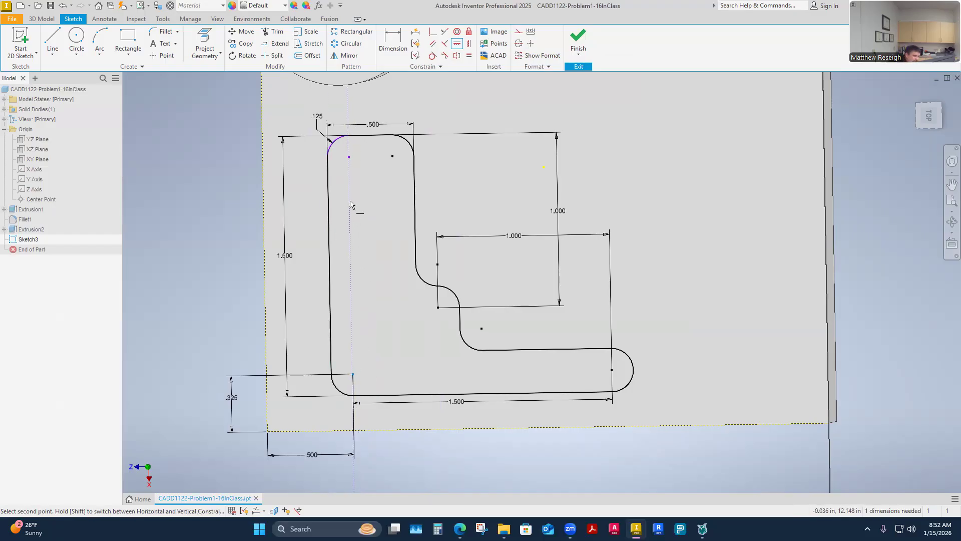
left_click(349, 158)
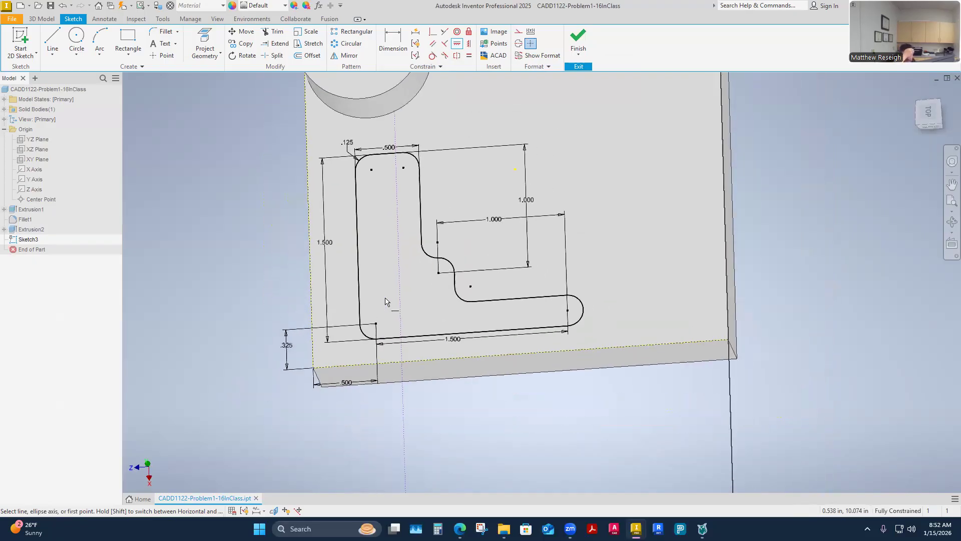
key("Escape")
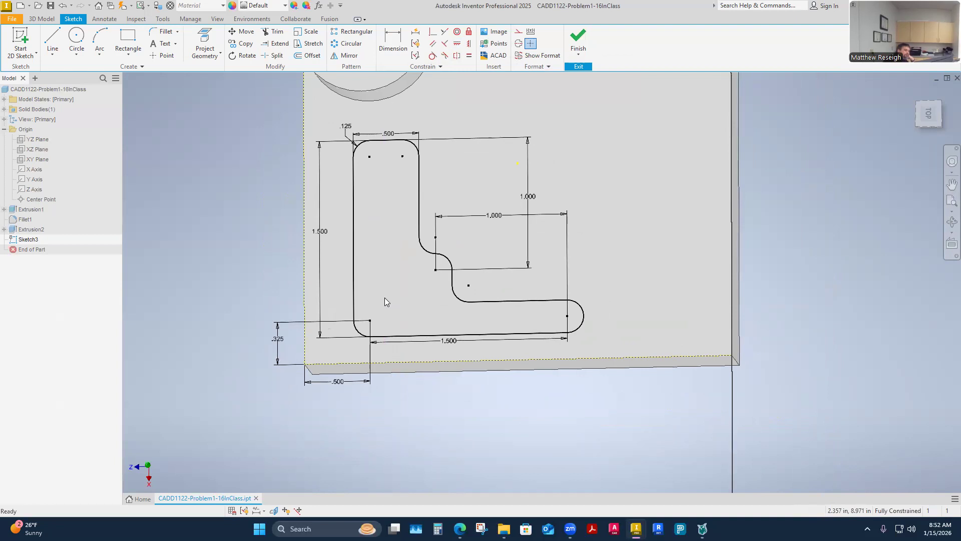
Step: Test the profile's constraints by changing its horizontal offset from the block's left edge to 1 in and back to .5 in
left_click(337, 383)
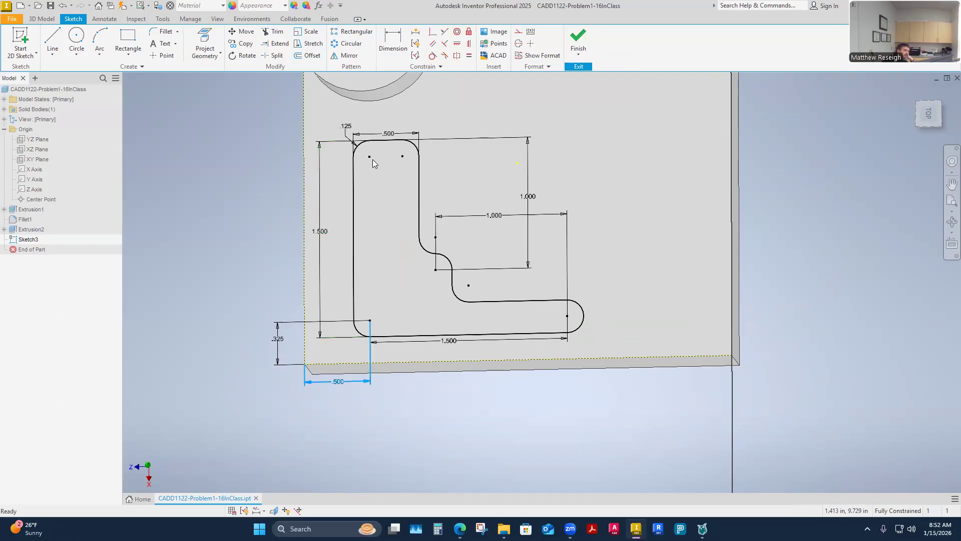
left_click(375, 323)
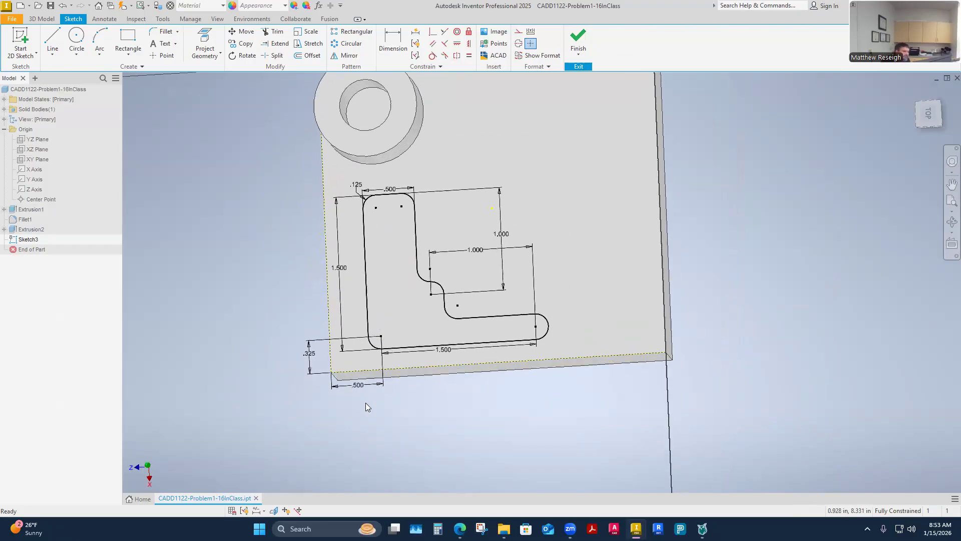
double_click(348, 380)
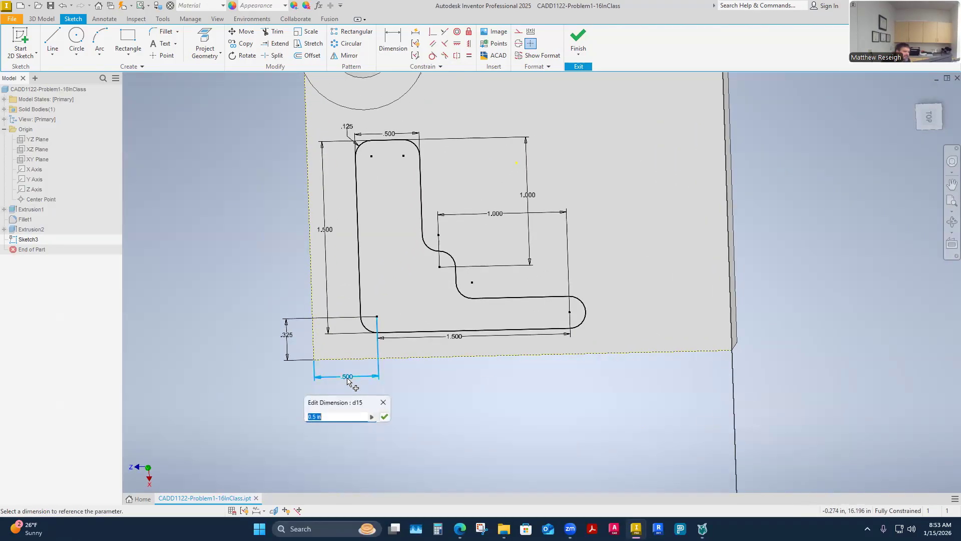
type("1")
key("Return")
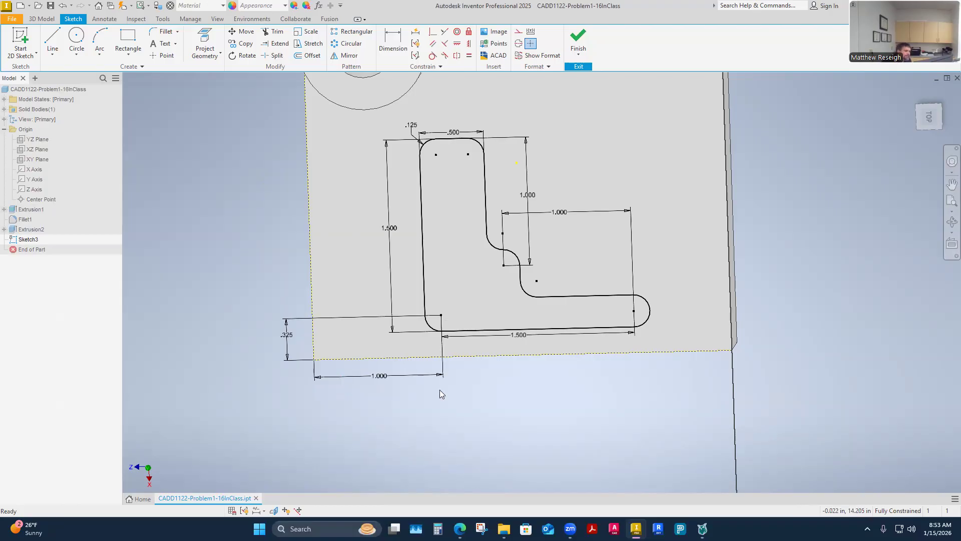
double_click(382, 383)
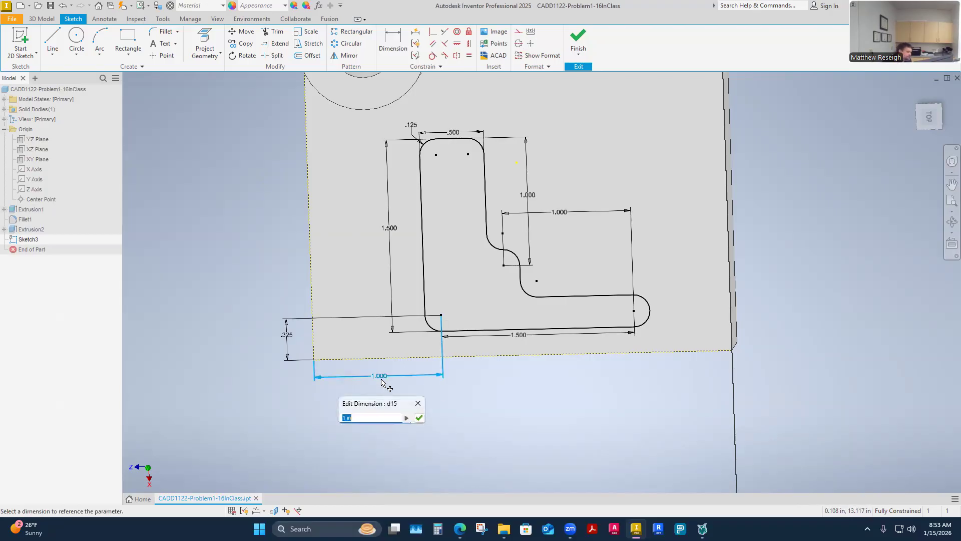
key("BackSpace")
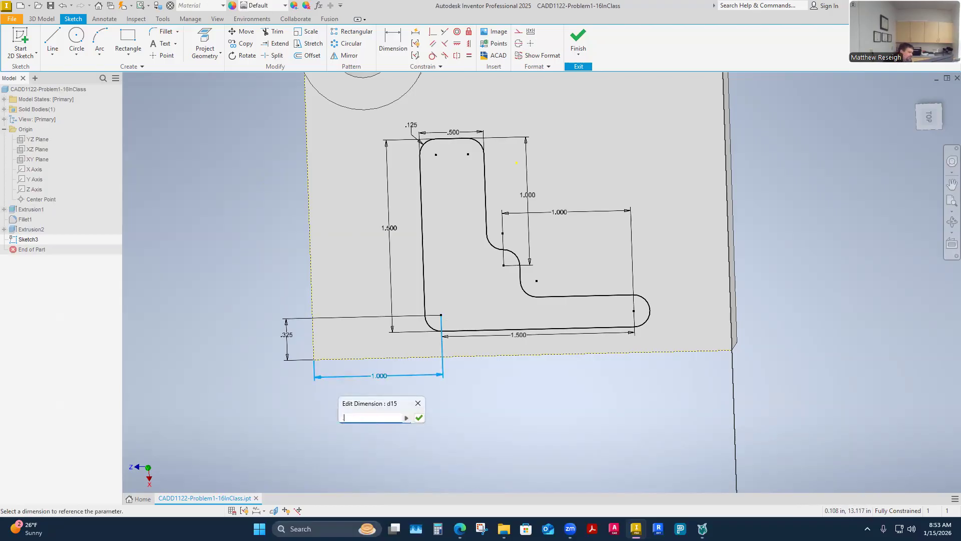
key("Return")
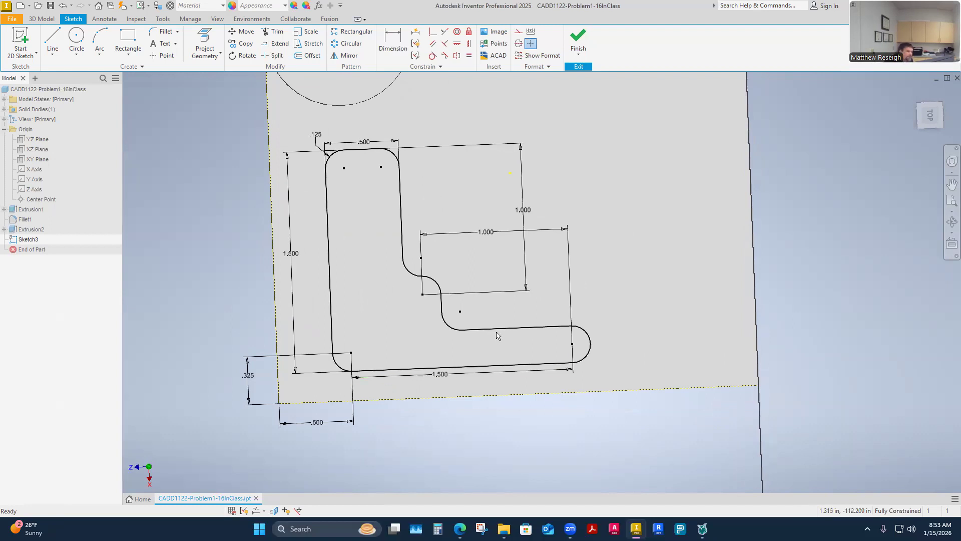
Step: Test the step's vertical dimension from the profile's upper edge by changing it to .5 in and back to 1 in
double_click(525, 206)
key("BackSpace")
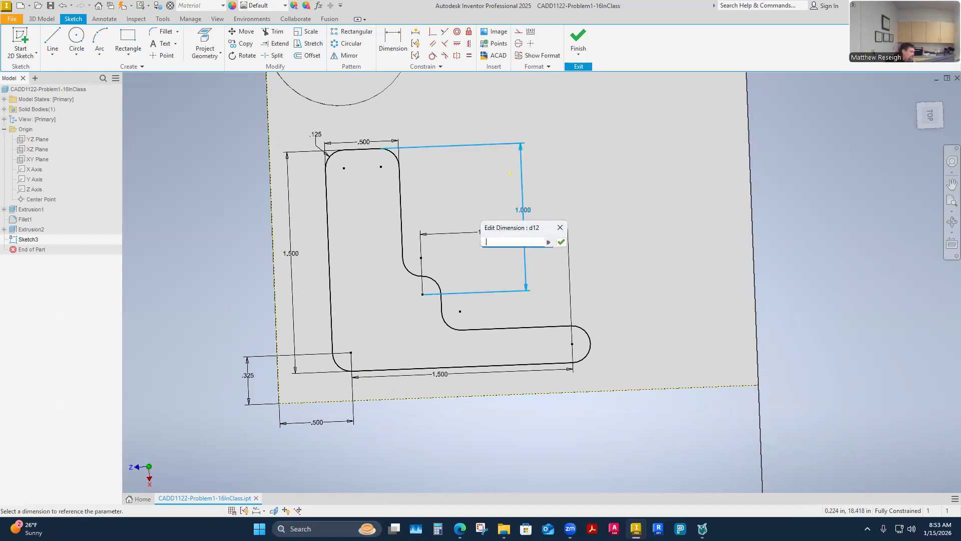
key("Return")
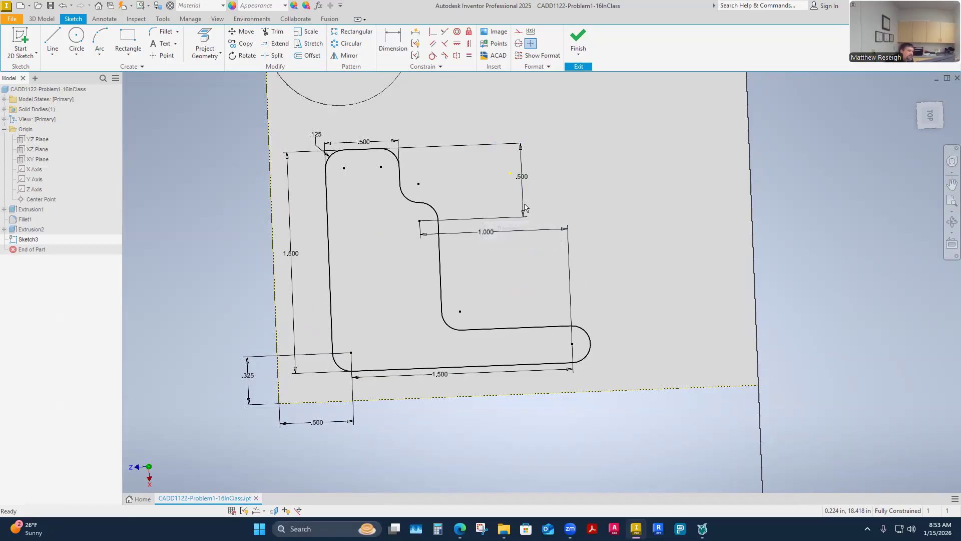
double_click(521, 176)
type("1")
key("Return")
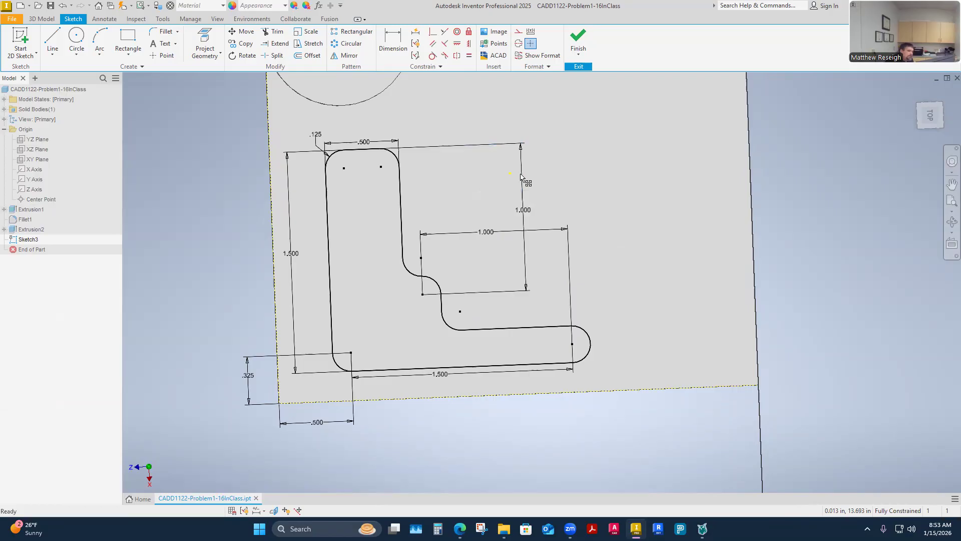
Step: Try 1.5 in for the horizontal dimension between the step arc center and the rounded end's center, and undo the change
double_click(479, 232)
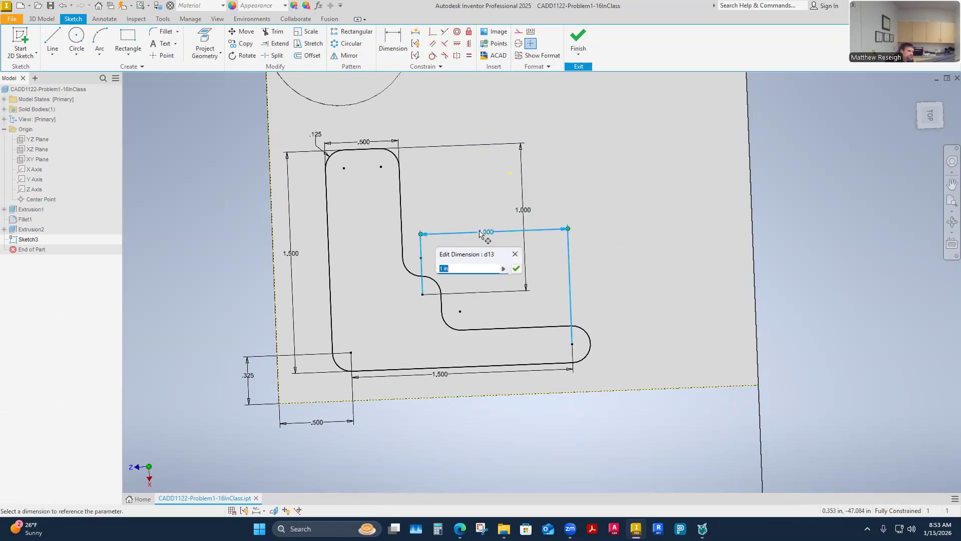
type("1.5")
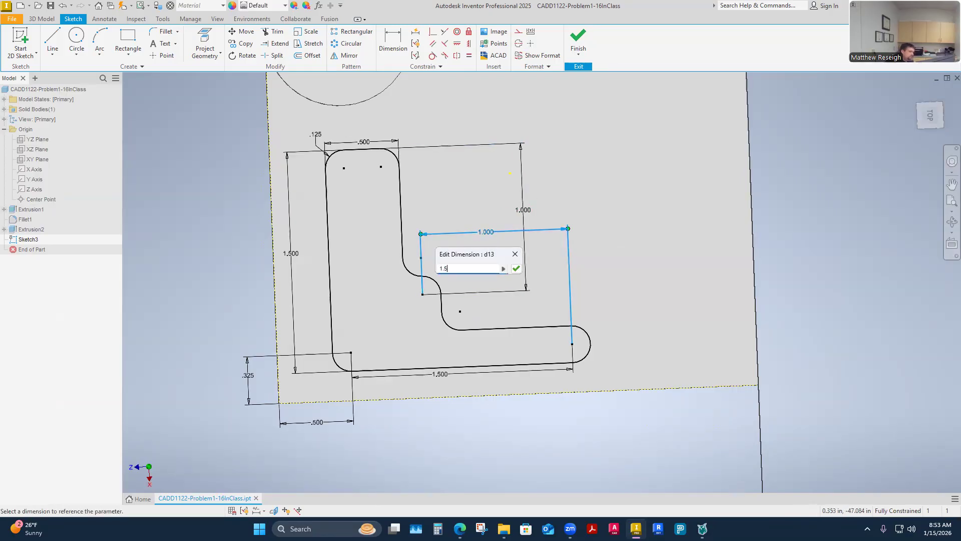
key("Return")
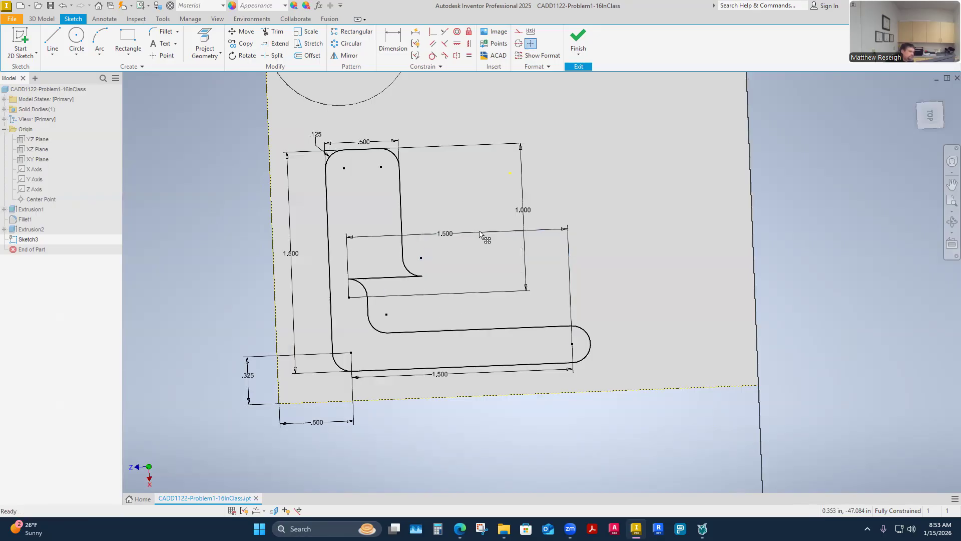
left_click(62, 5)
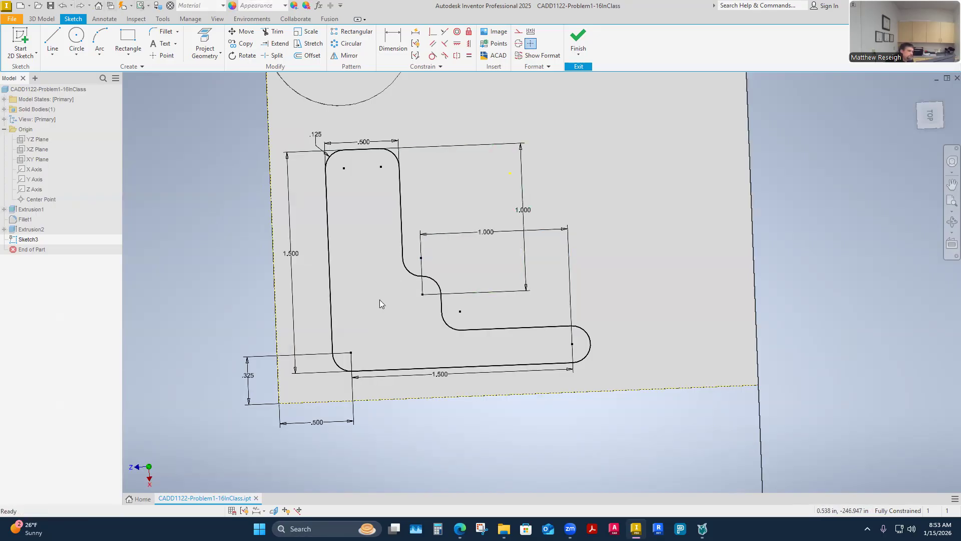
Step: Finish the sketch and switch to the CADD 1122 Problem 1-16 page in the browser to check the profile's extrusion height
scroll(438, 418, "down", 2)
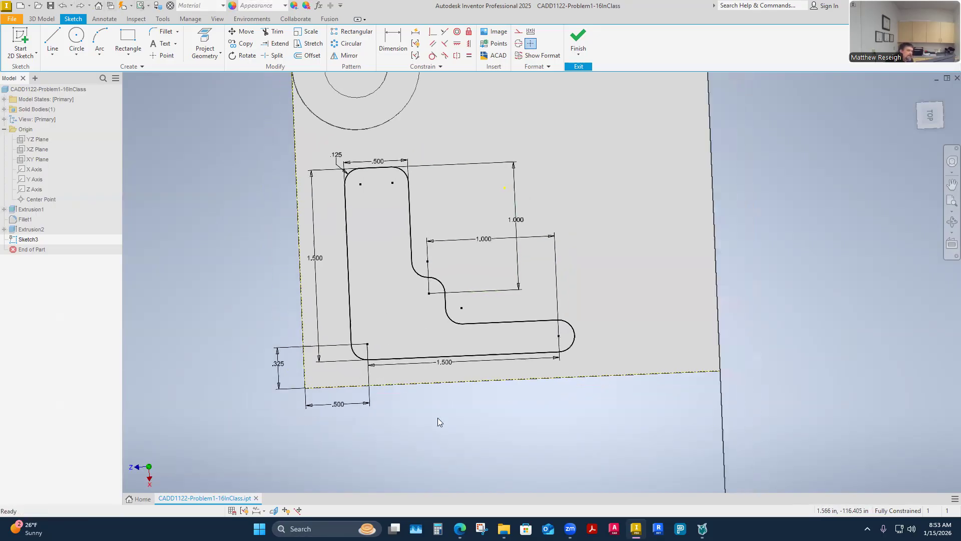
left_click(575, 36)
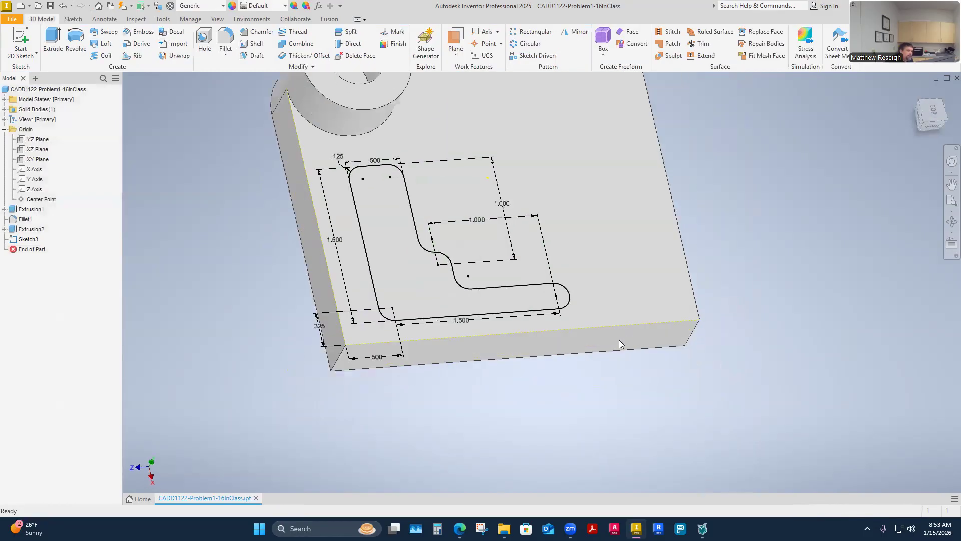
mouse_move(460, 528)
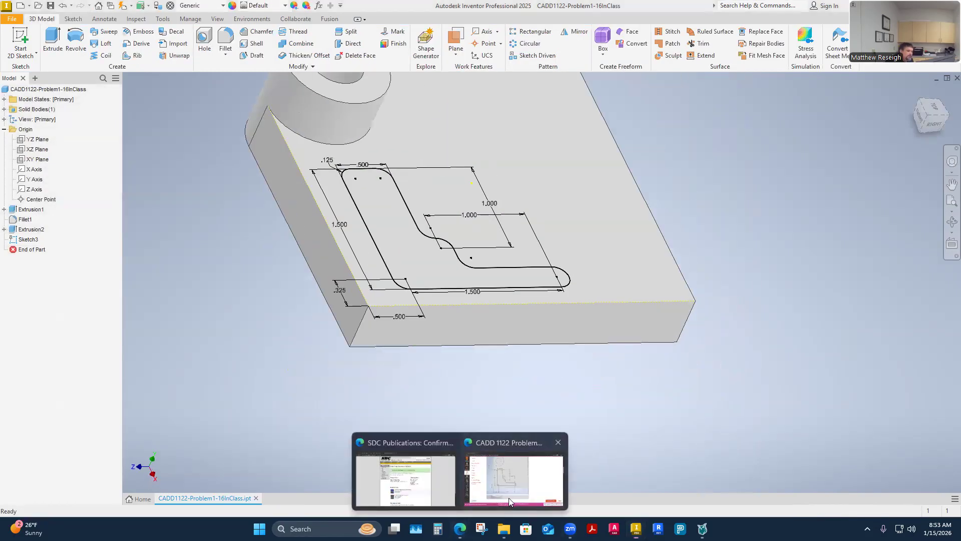
left_click(509, 498)
scroll(457, 327, "down", 5)
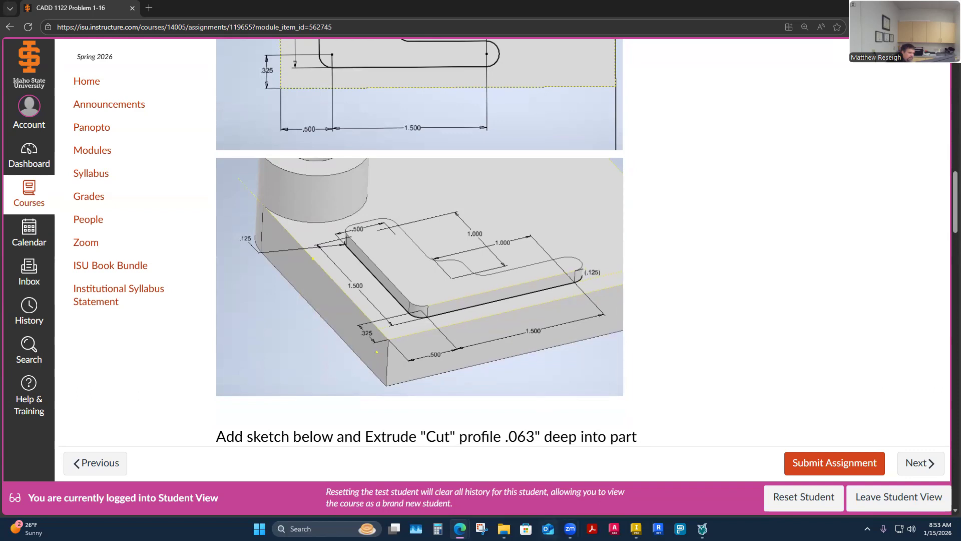
Step: Switch back to Inventor and extrude the L-shaped profile .125 in upward from the block's top face
left_click(636, 528)
middle_click_drag(477, 333, 420, 342, "shift")
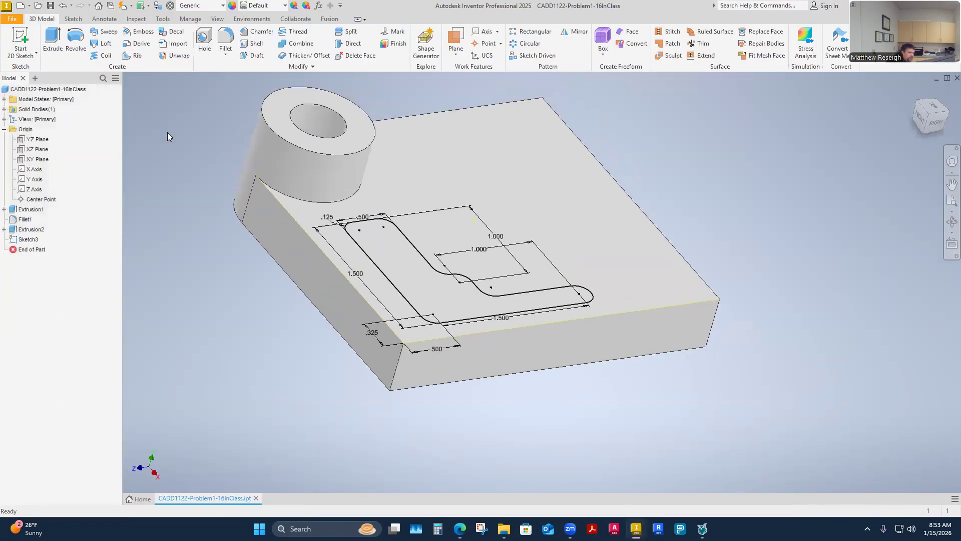
left_click(54, 44)
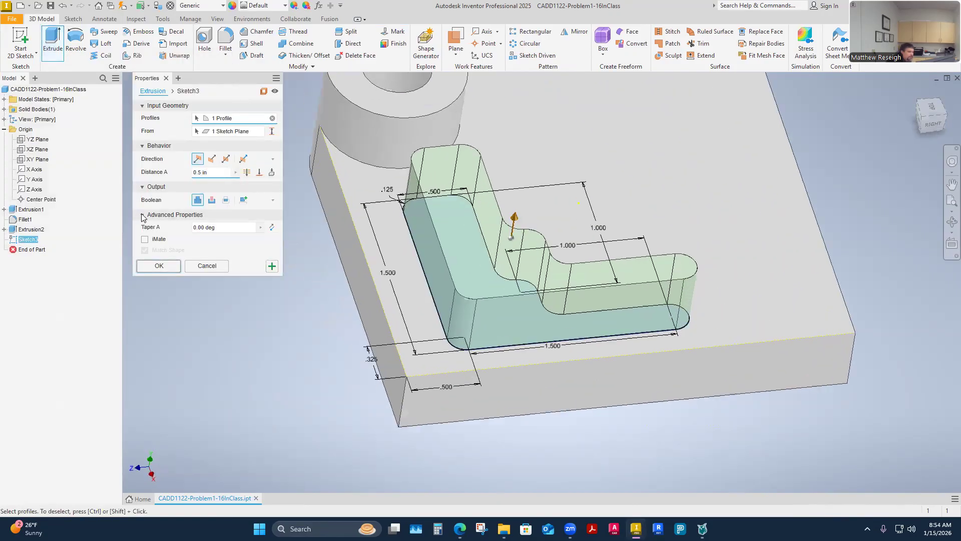
type(".125")
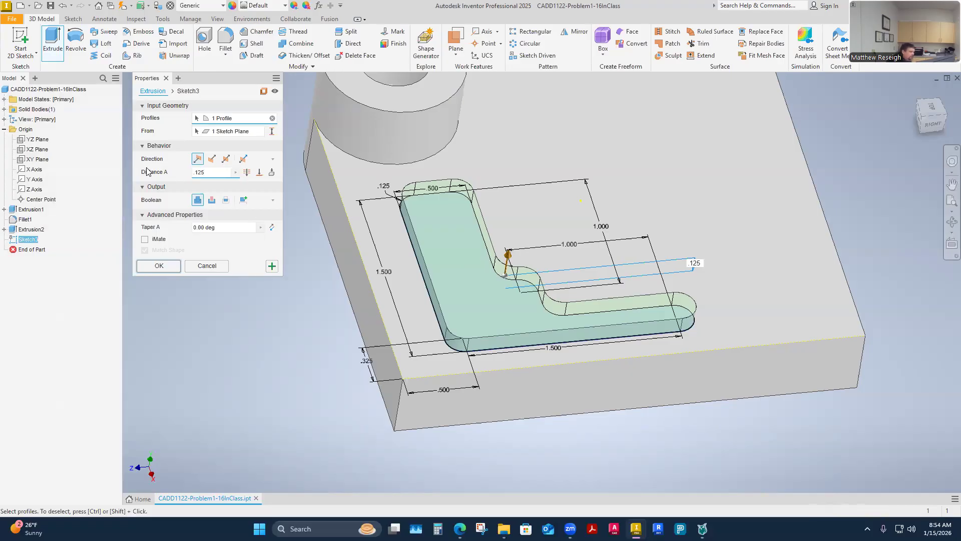
left_click(162, 269)
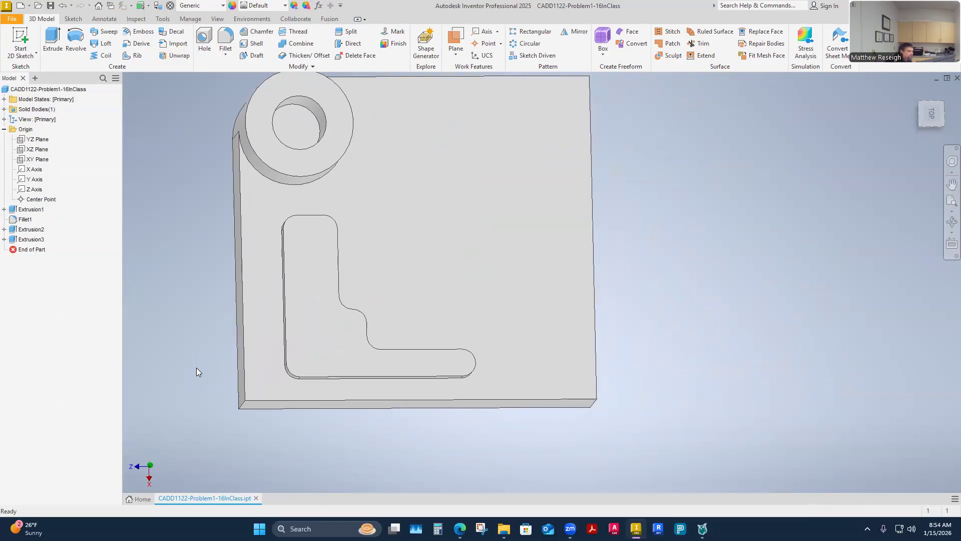
Step: Reopen the L-shaped extrusion's sketch for editing and move the step's vertical and horizontal 1.000 dimensions closer to the profile
left_click(4, 239)
right_click(39, 249)
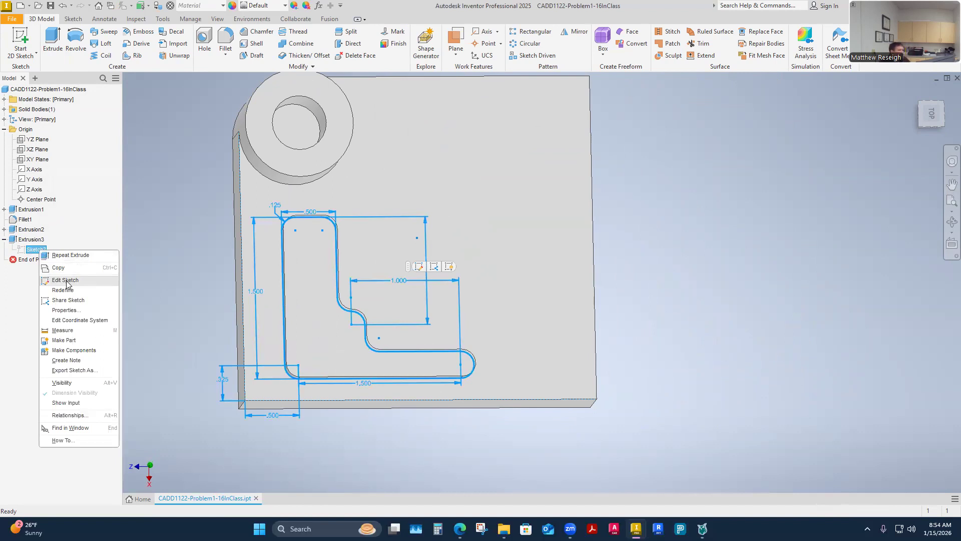
left_click(67, 280)
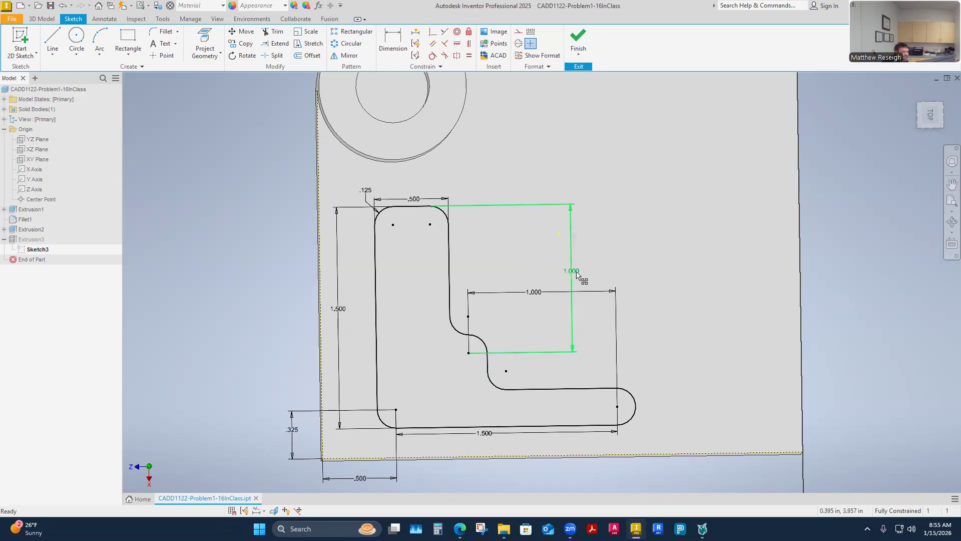
left_click_drag(574, 273, 483, 270)
left_click(536, 294)
left_click_drag(540, 299, 553, 327)
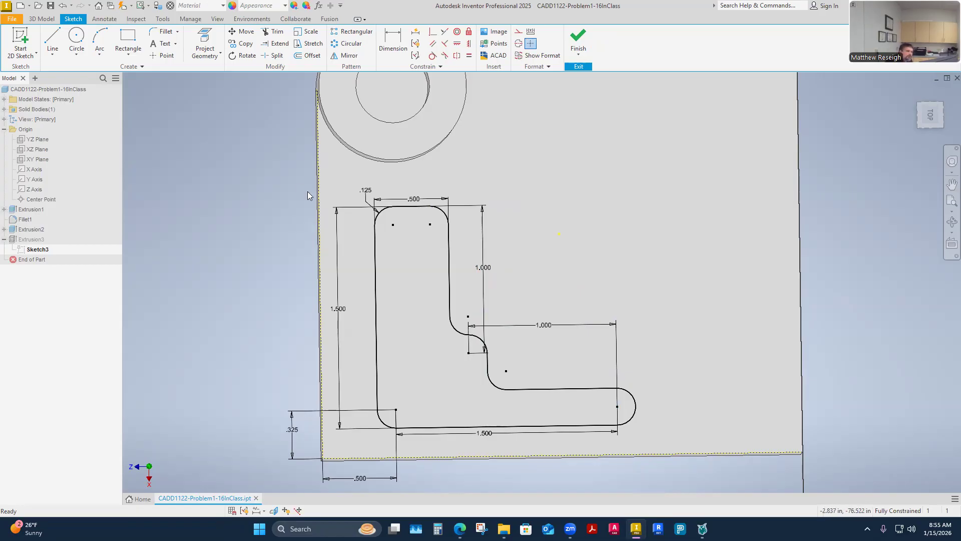
Step: Check the construction setting of the projected block edge beside the L-shaped profile and finish the sketch
right_click(320, 189)
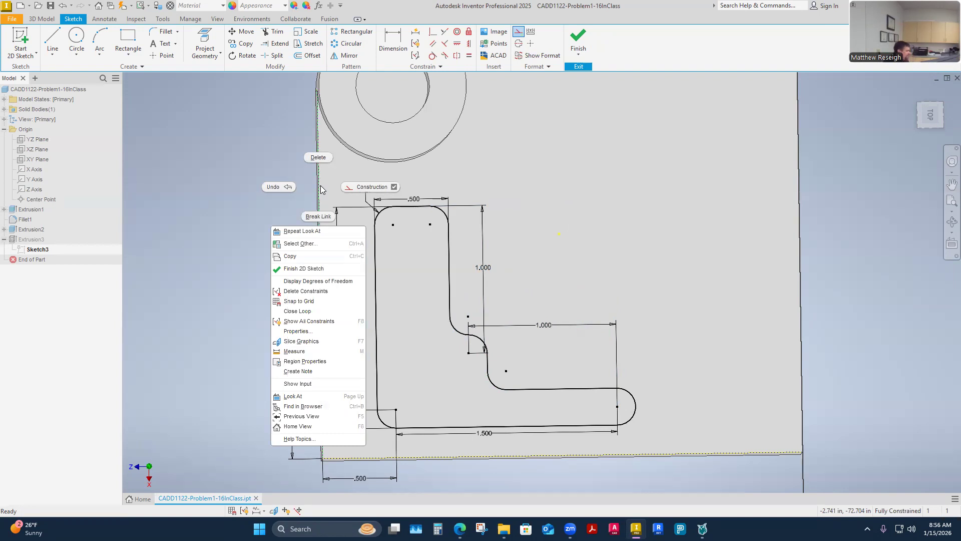
left_click(321, 189)
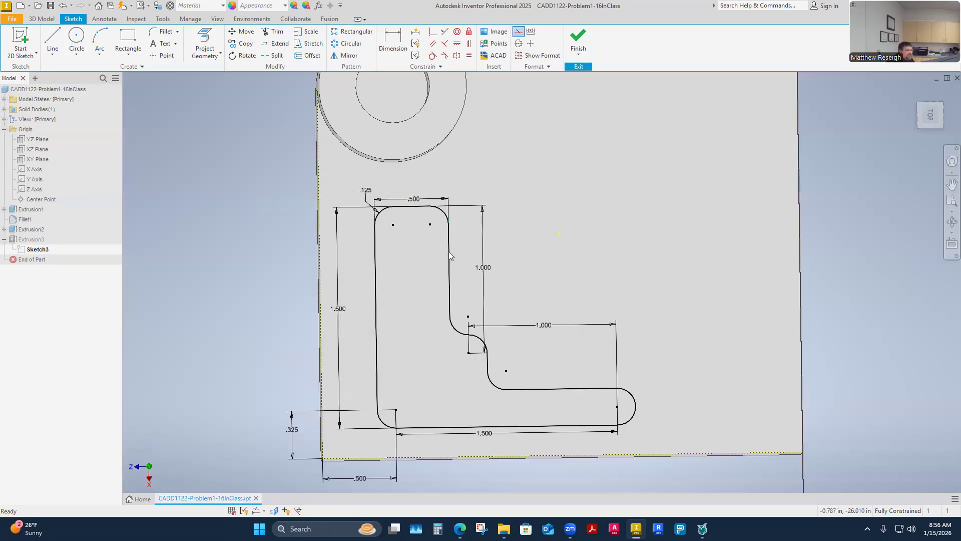
right_click(323, 266)
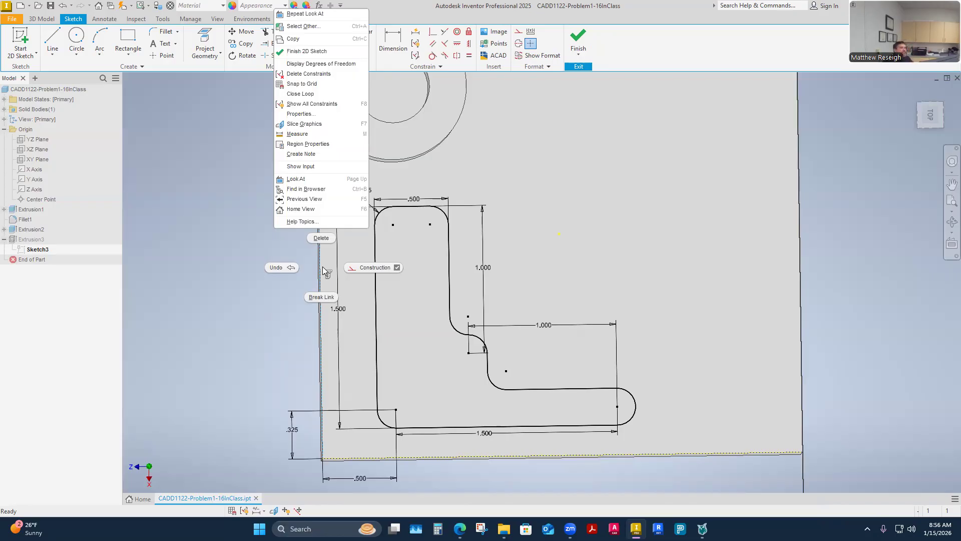
left_click(173, 237)
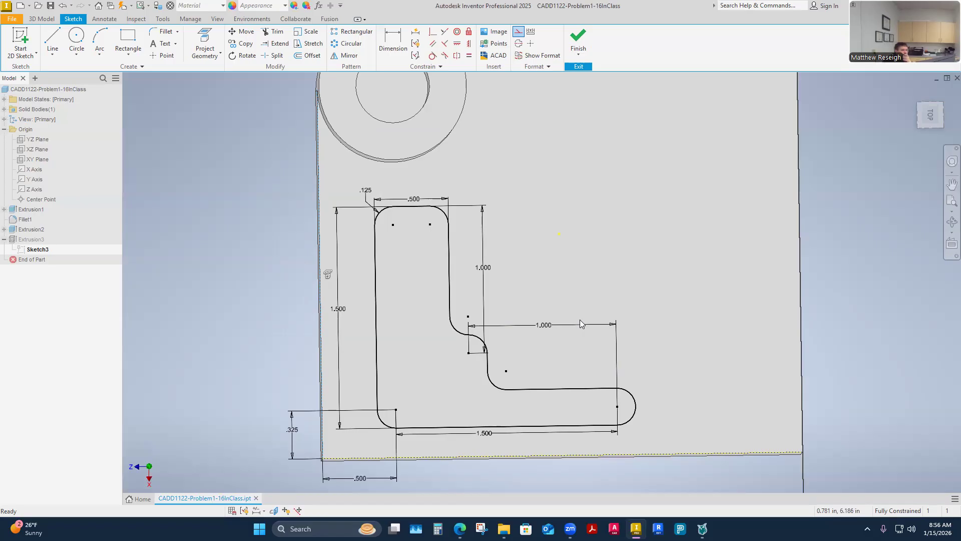
left_click(576, 39)
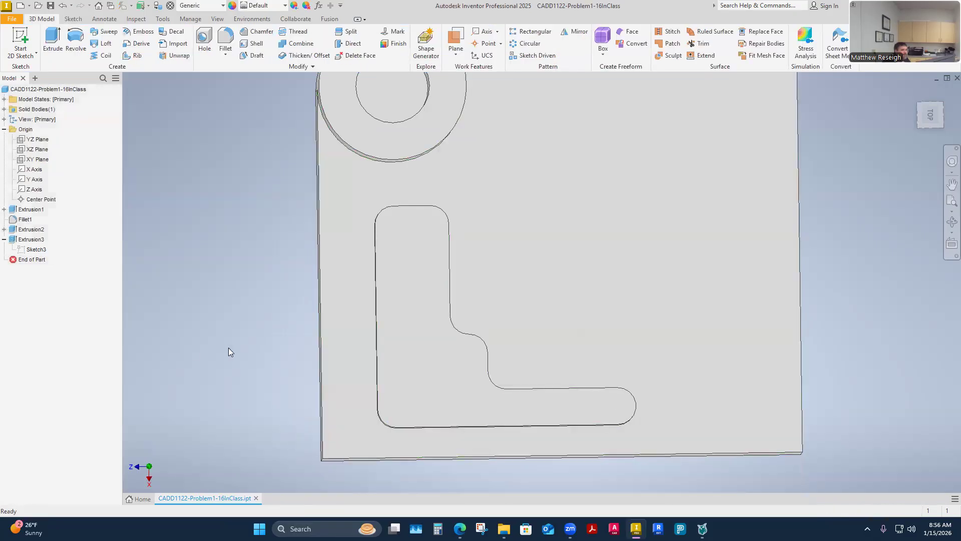
Step: Start a new 2D sketch on the block's top face
left_click(34, 251)
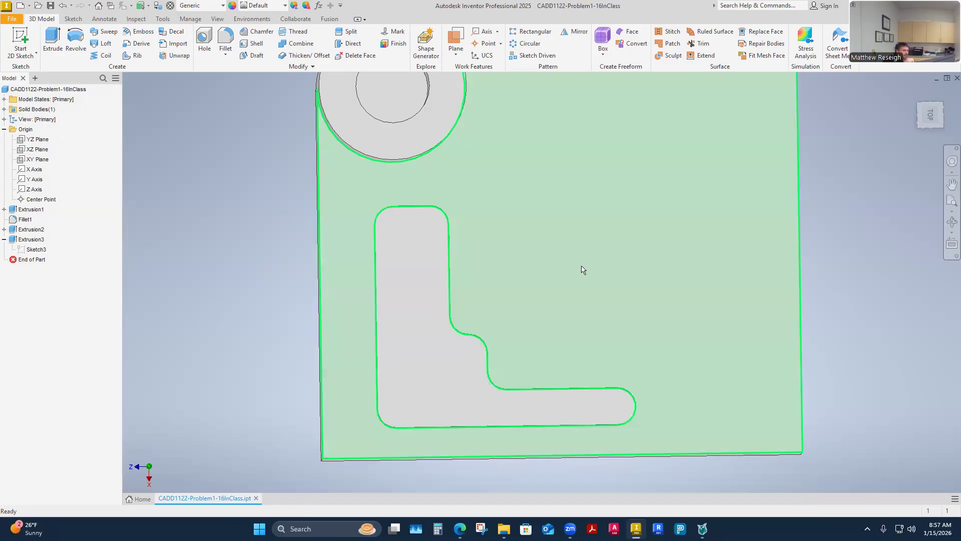
mouse_move(597, 283)
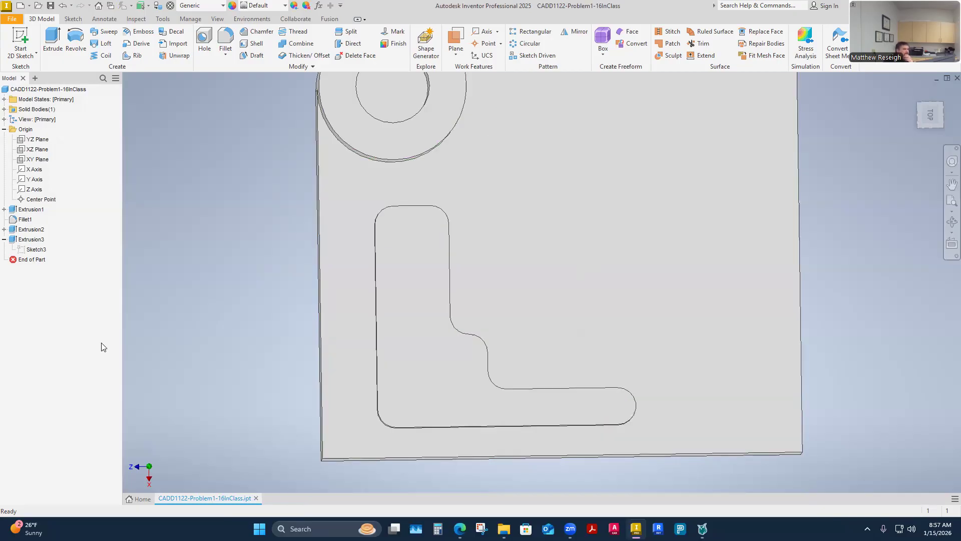
right_click(31, 251)
left_click(55, 281)
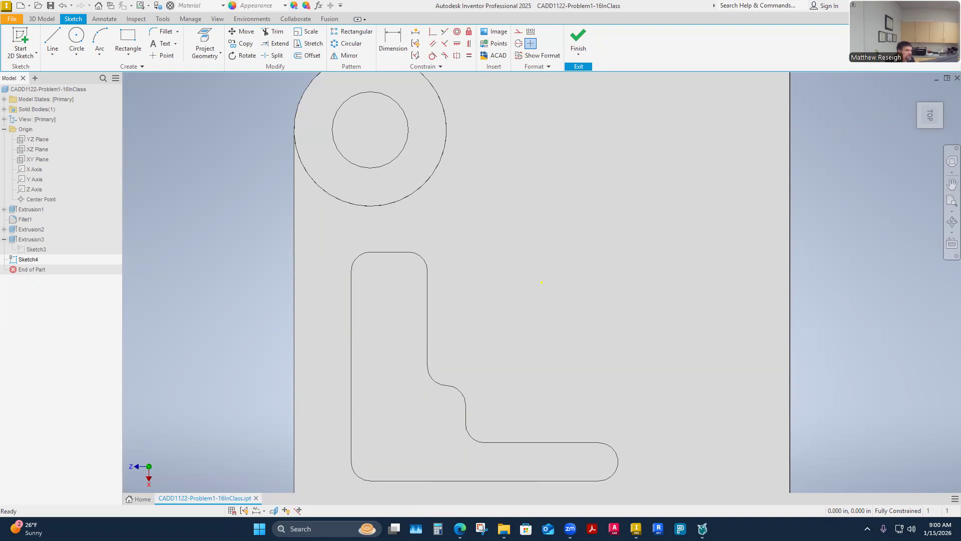
key("F6")
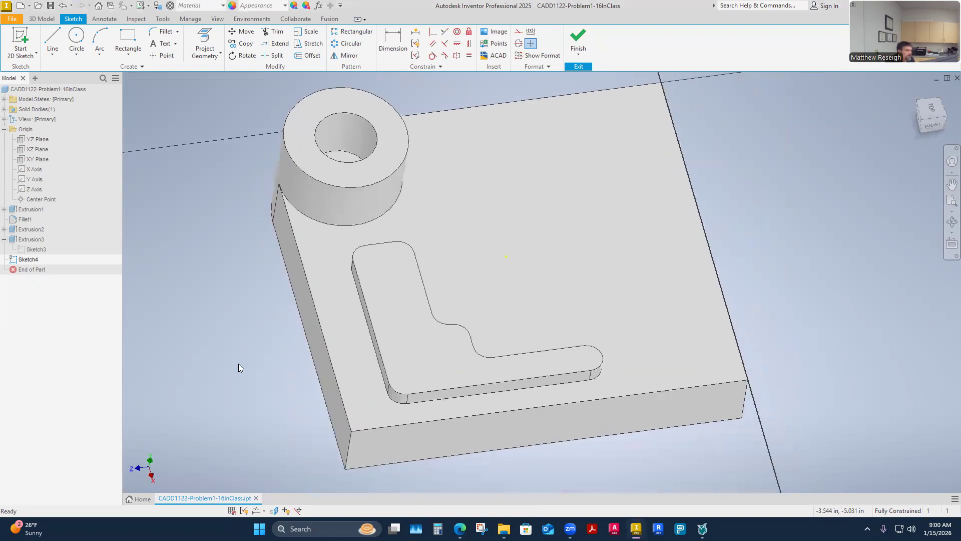
middle_click_drag(238, 363, 521, 361, "shift")
Step: Switch to the CADD 1122 Problem 1-16 page in the browser and read the sketch for the .063" deep cut
mouse_move(460, 527)
left_click(497, 478)
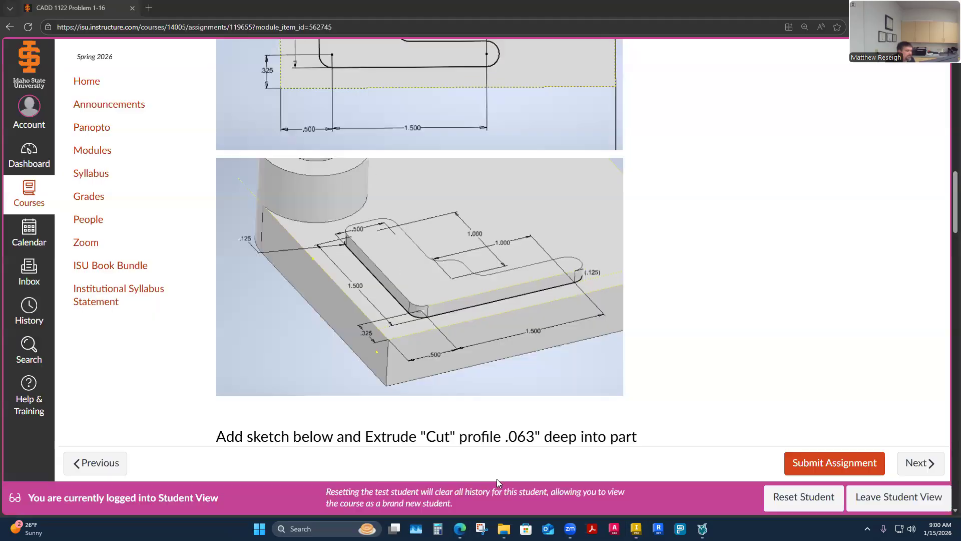
scroll(427, 314, "down", 6)
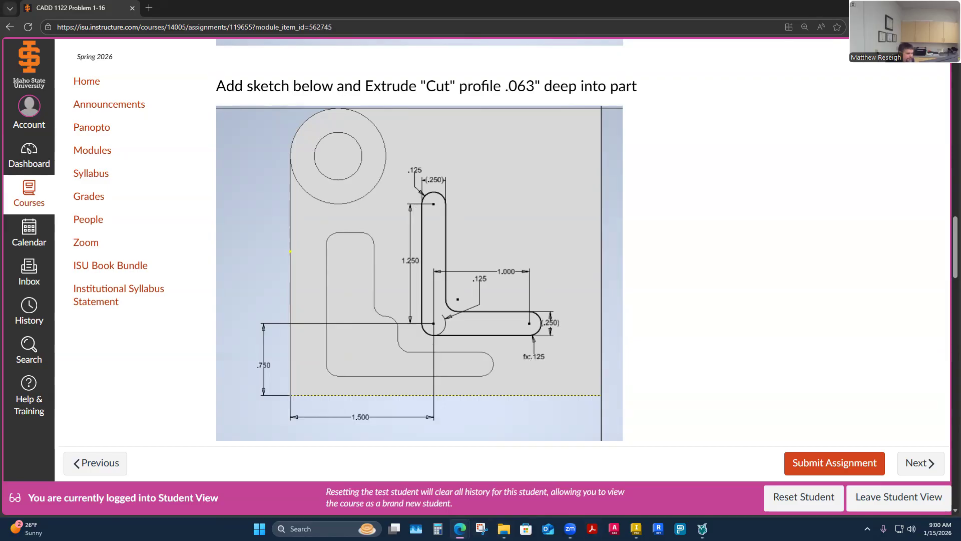
Step: Switch back to Inventor, project the two block edges bordering the raised L into the sketch, and make them construction lines
left_click(636, 529)
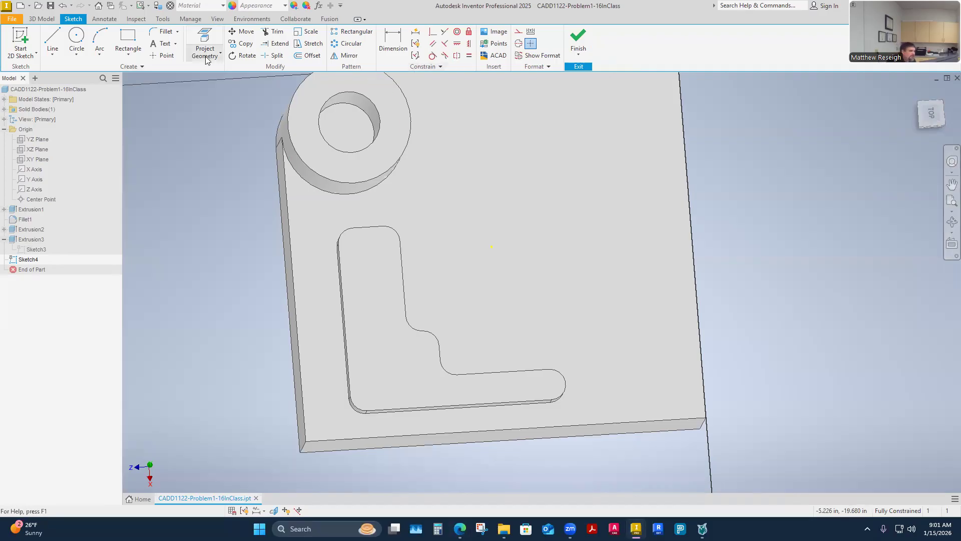
left_click(221, 53)
left_click(223, 72)
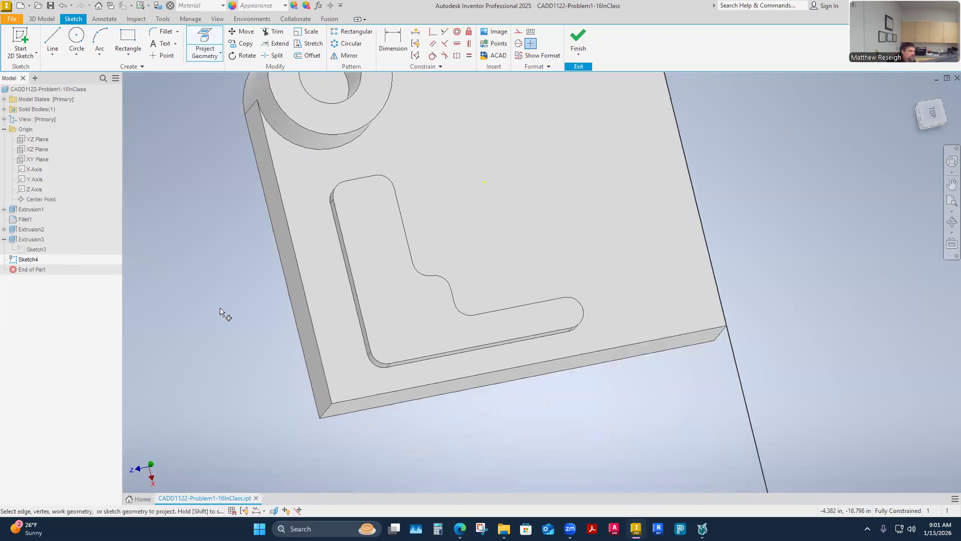
left_click(315, 300)
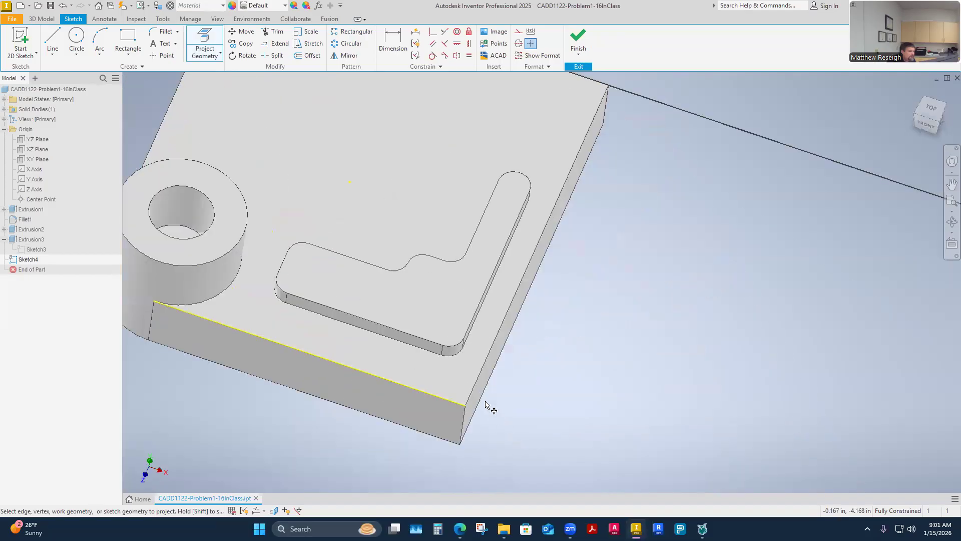
left_click(477, 356)
right_click(531, 417)
left_click(573, 416)
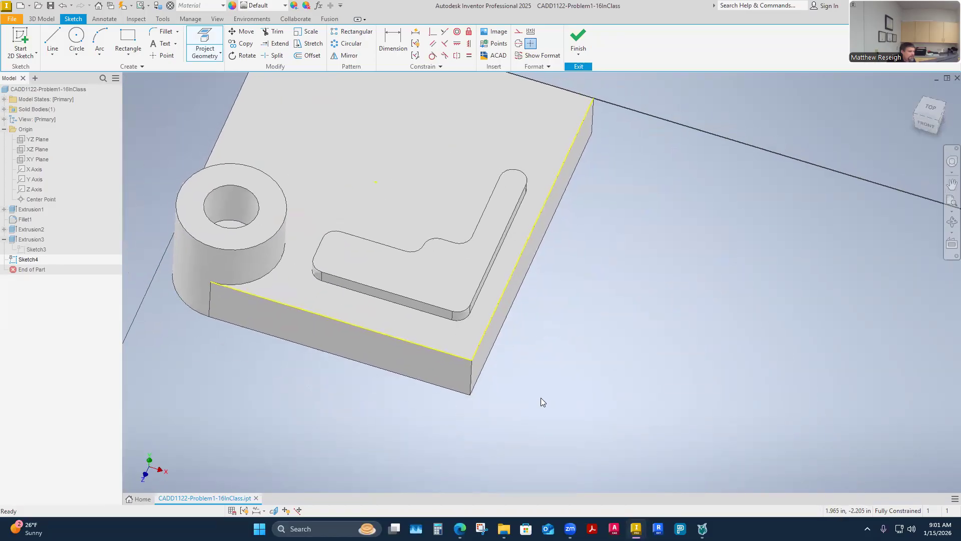
left_click(519, 33)
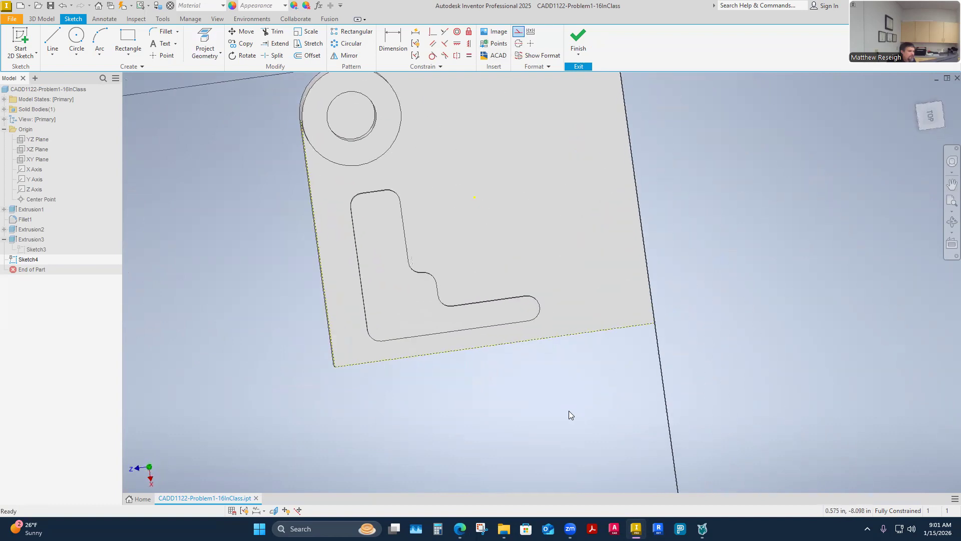
Step: Sketch the new L's outer side: a vertical line about 0.94 in long, tangent corner arc, horizontal line and half-round end
left_click(931, 121)
key("l")
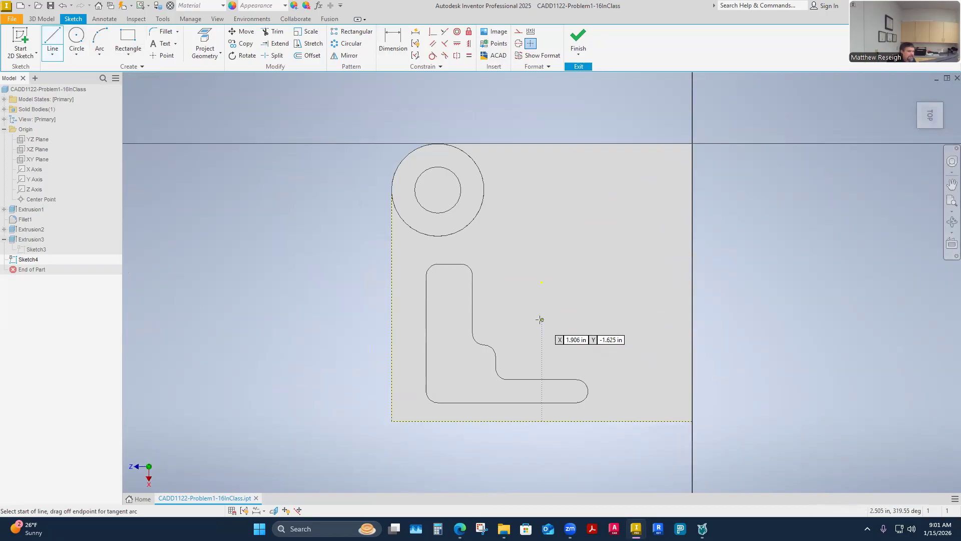
left_click(522, 232)
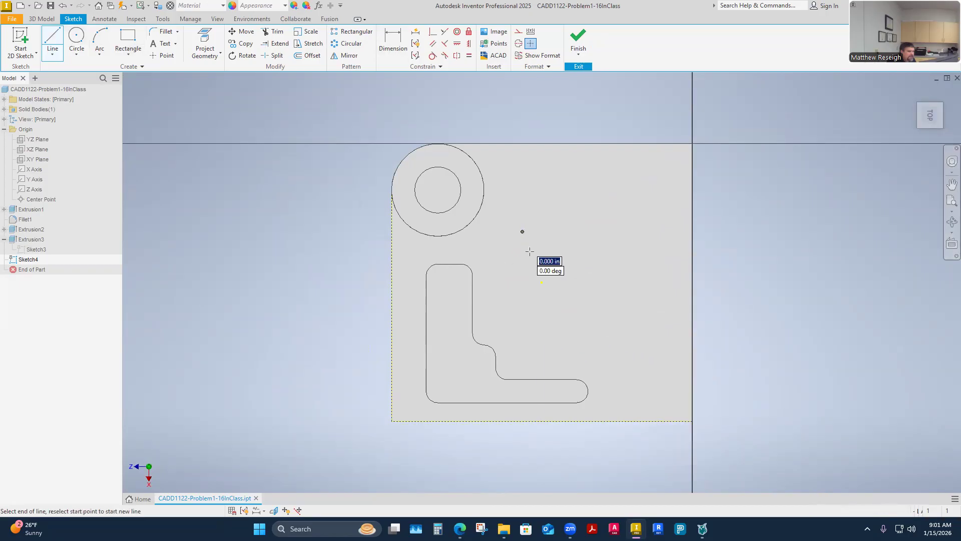
left_click(521, 319)
left_click_drag(523, 318, 538, 333)
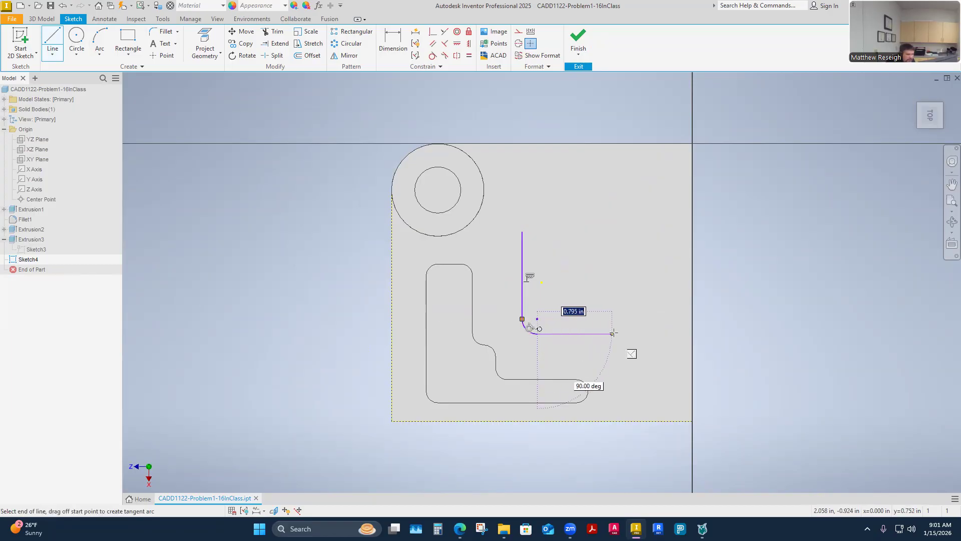
left_click(625, 332)
left_click_drag(626, 332, 626, 306)
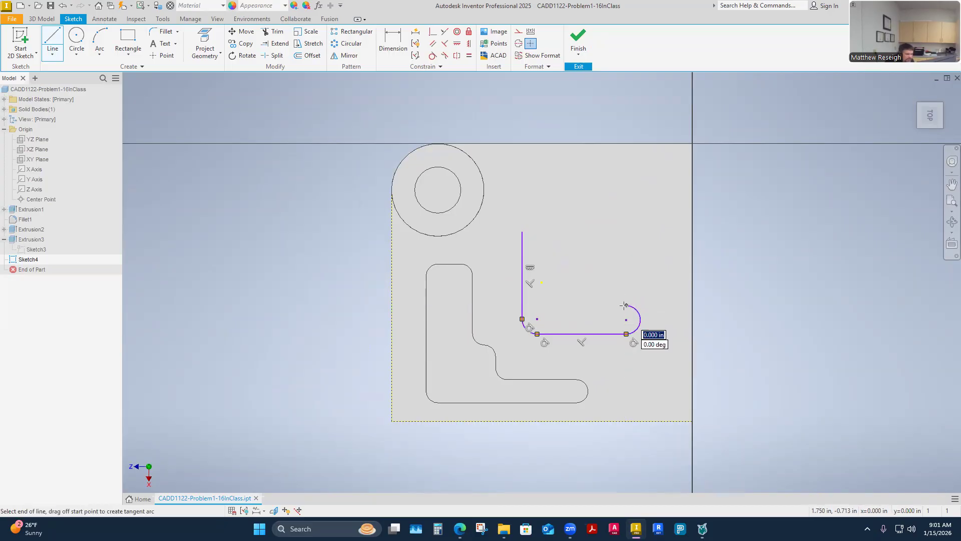
Step: Close the new L with a parallel horizontal line, tangent inner arc, vertical line about 0.63 in long and half-round top
left_click(561, 305)
left_click_drag(561, 305, 546, 291)
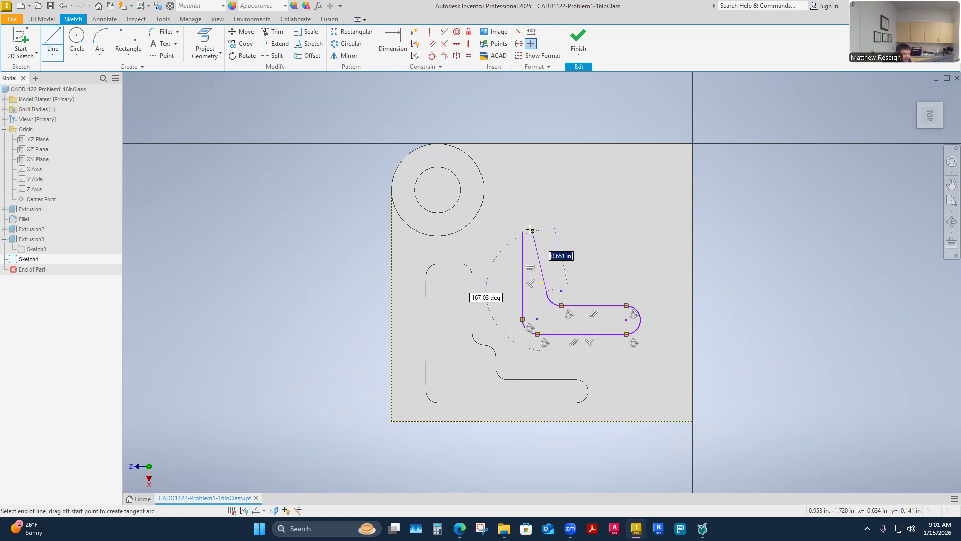
scroll(531, 229, "down", 3)
scroll(528, 228, "up", 10)
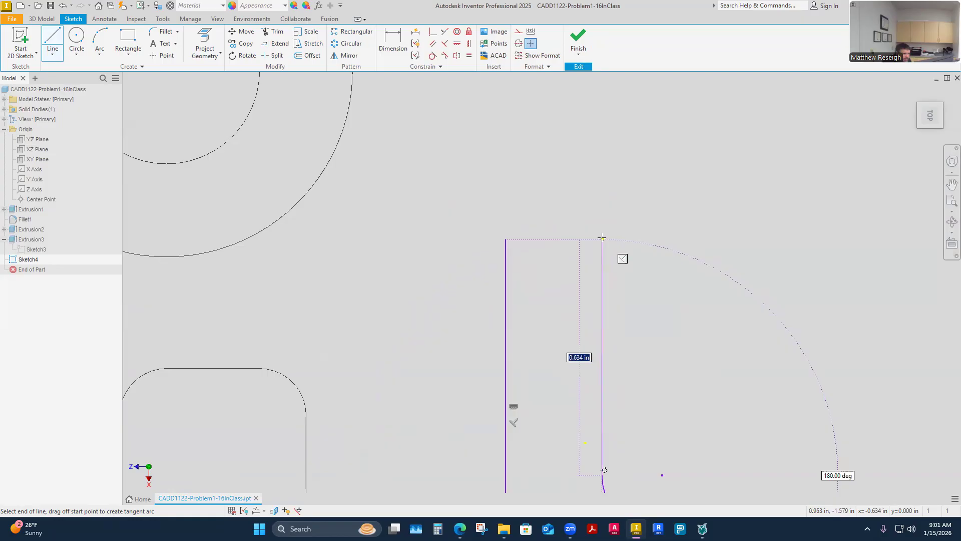
left_click(602, 239)
left_click_drag(602, 238, 506, 239)
left_click(506, 240)
right_click(561, 256)
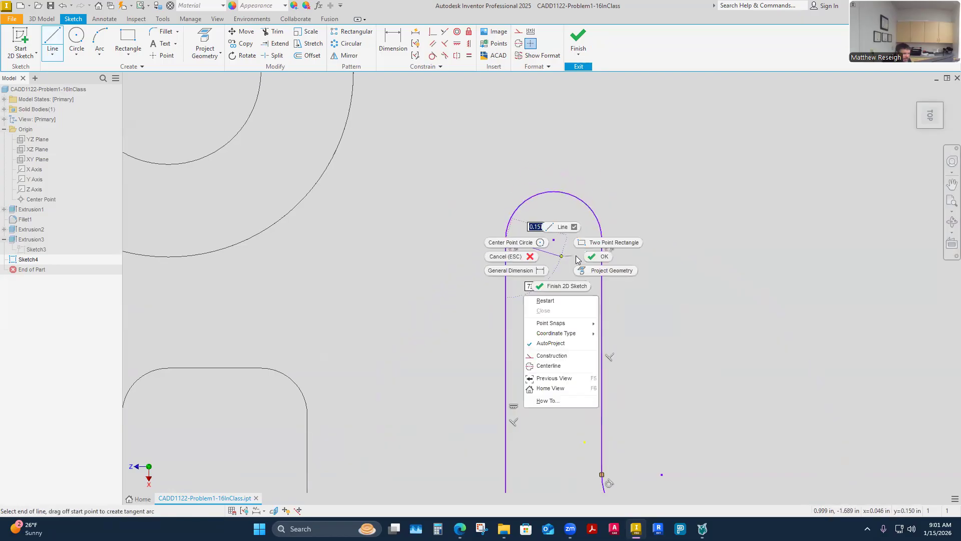
left_click(591, 256)
Step: Check the cut profile's dimensions on the assignment page in the browser and return to Inventor
scroll(555, 228, "up", 3)
scroll(555, 230, "down", 5)
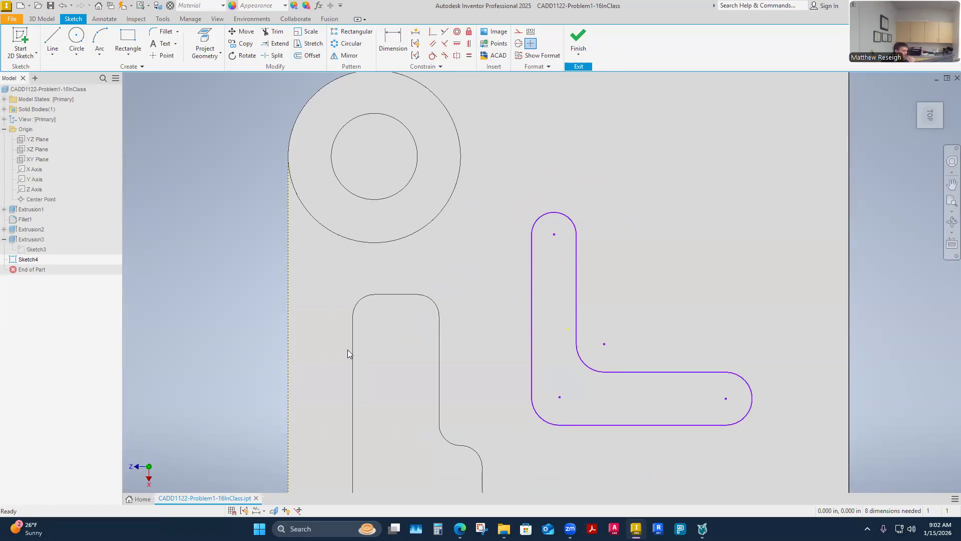
scroll(441, 268, "down", 4)
scroll(443, 301, "up", 4)
scroll(495, 244, "down", 2)
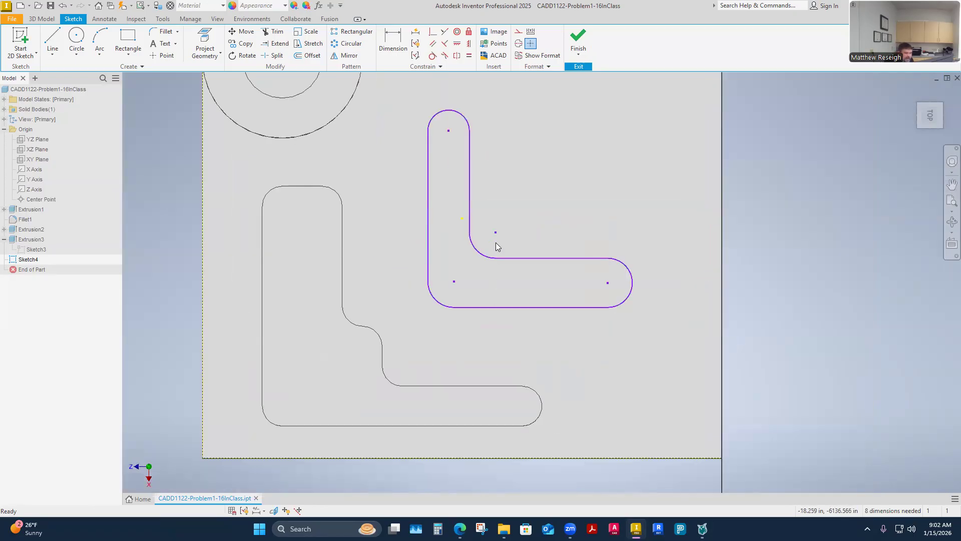
left_click(515, 484)
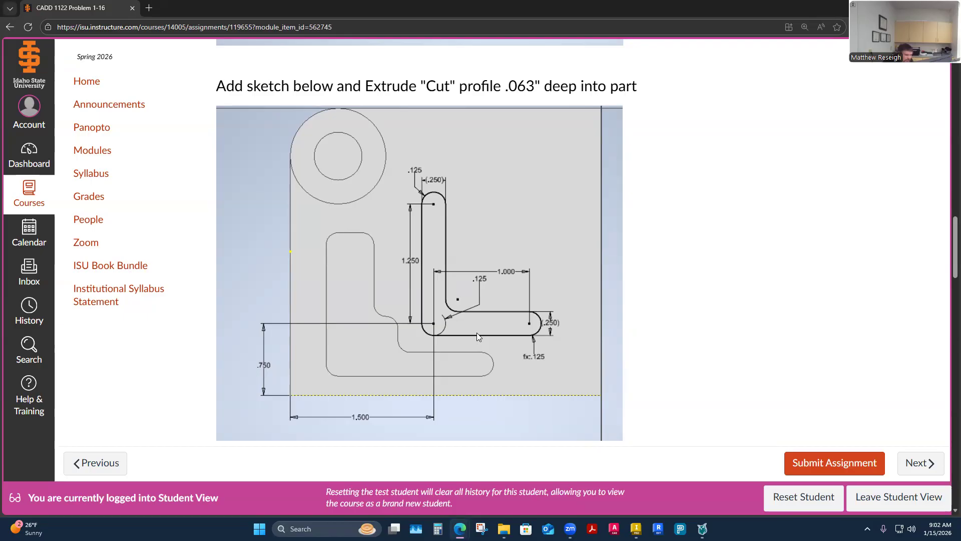
key("alt+Tab")
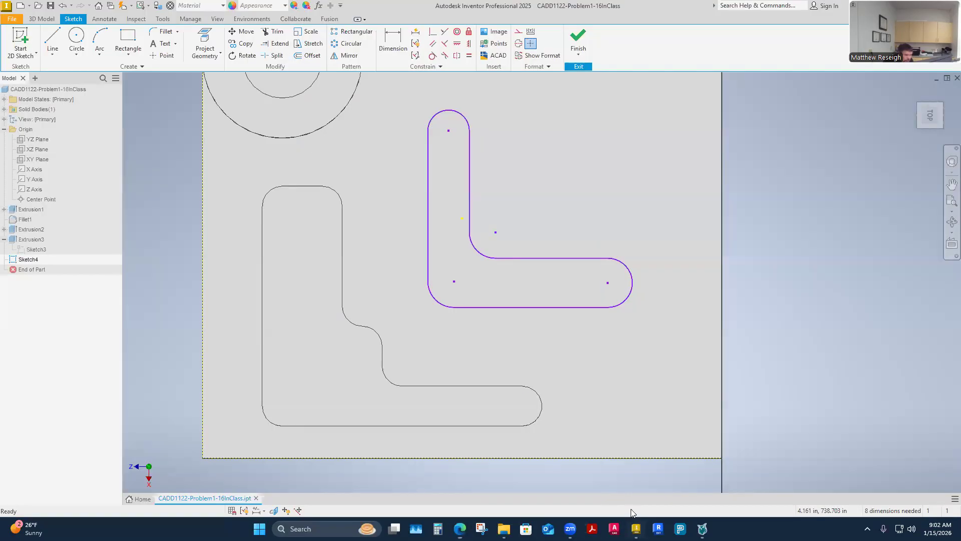
Step: Dimension the radius of the new L profile's upper rounded end as .125 in
key("d")
left_click(434, 116)
left_click(416, 112)
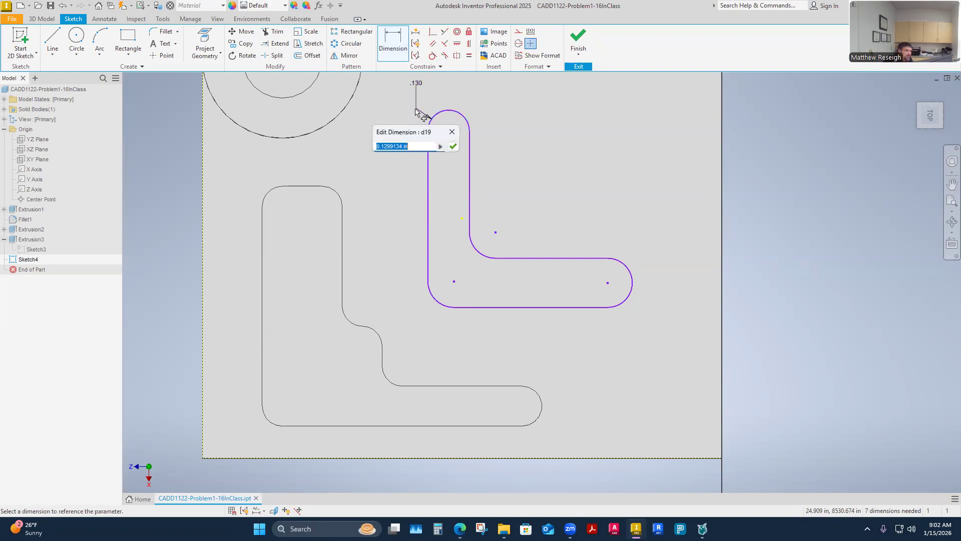
type(".1")
key("BackSpace")
key("BackSpace")
type("25")
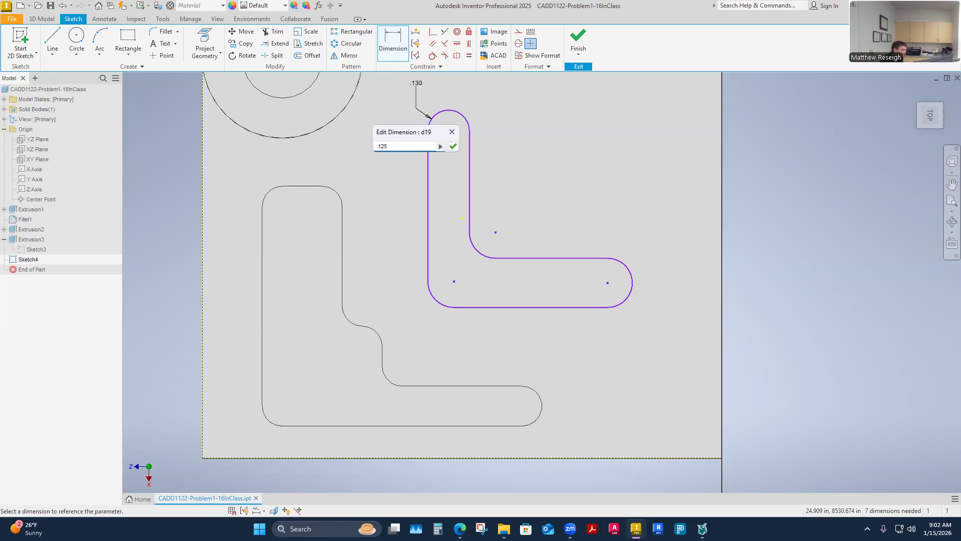
key("Return")
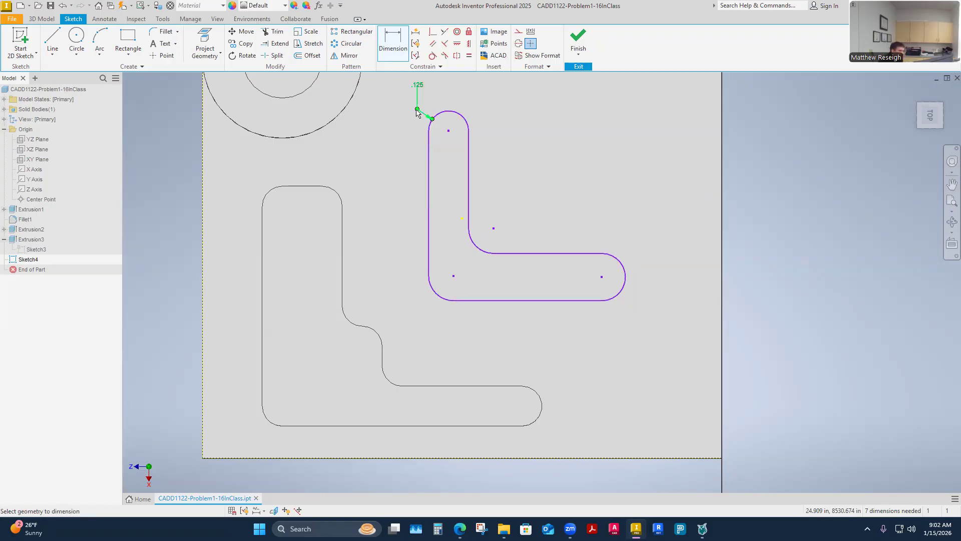
Step: Review the equations in the part's Parameters table, including the d9 radius used by Sketch3
scroll(414, 254, "up", 5)
scroll(414, 254, "down", 5)
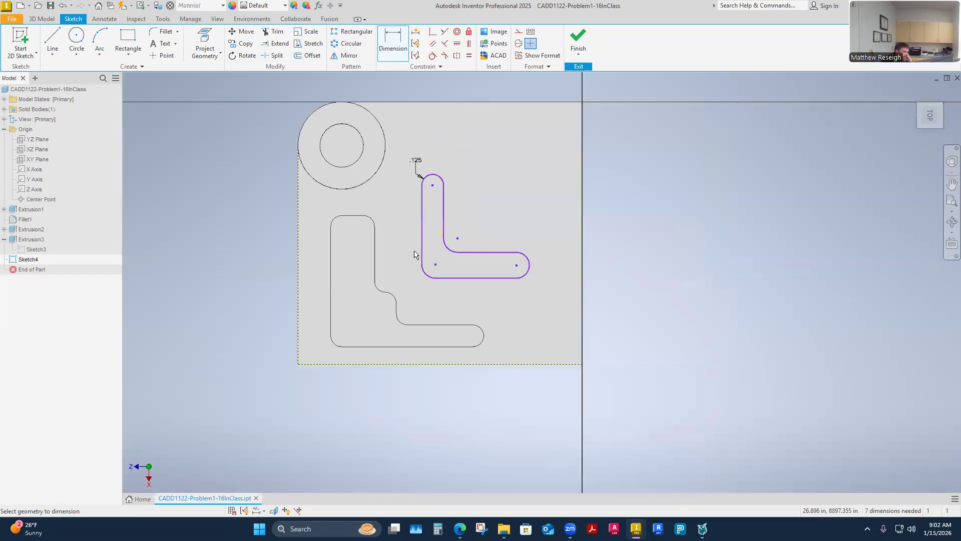
scroll(430, 215, "up", 3)
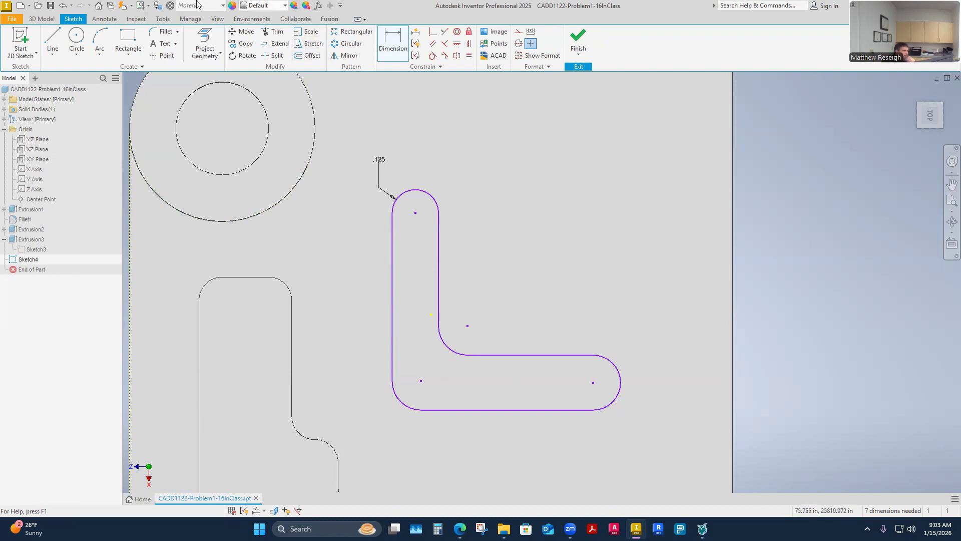
left_click(319, 6)
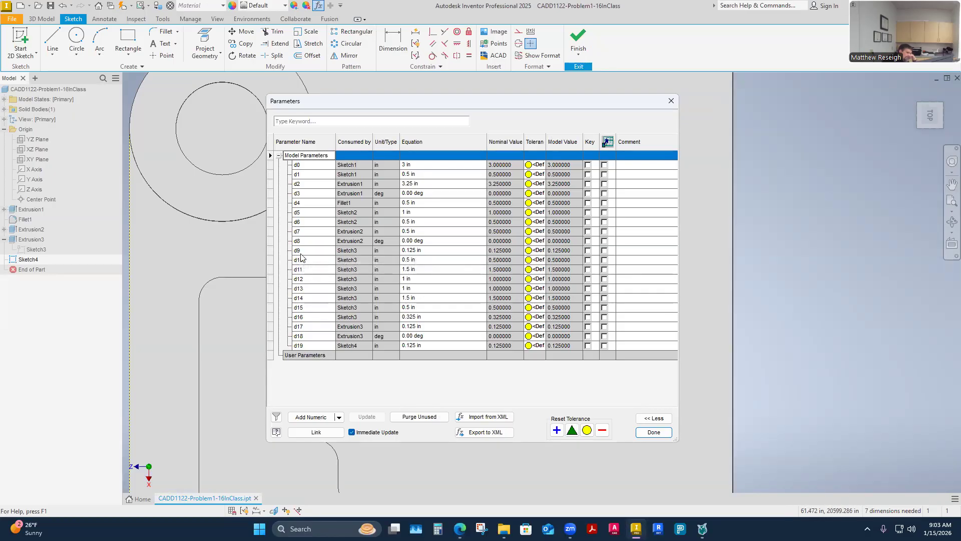
left_click(652, 433)
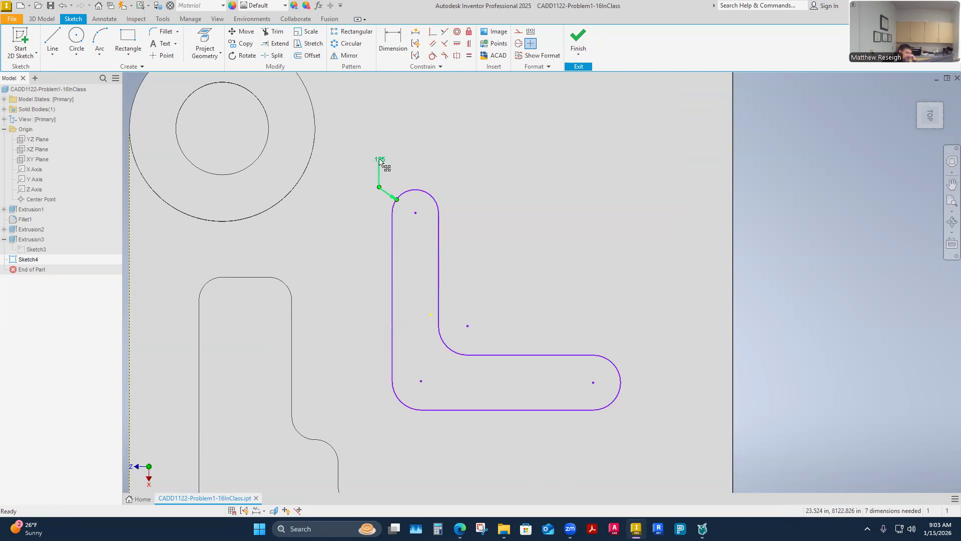
Step: Link the upper rounded end's radius to parameter d9, highlight Sketch3's dimensions, and undo the link
double_click(380, 159)
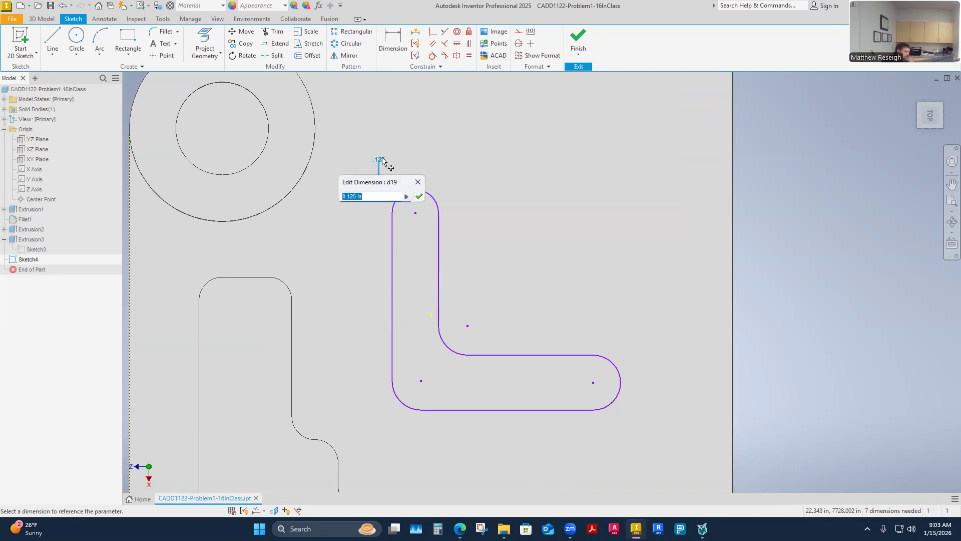
type("d9")
key("Return")
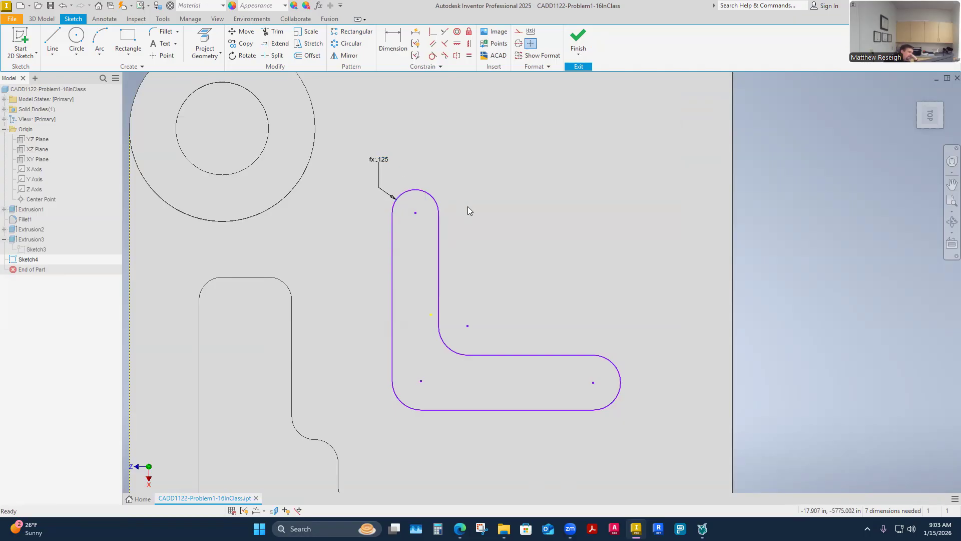
left_click(41, 250)
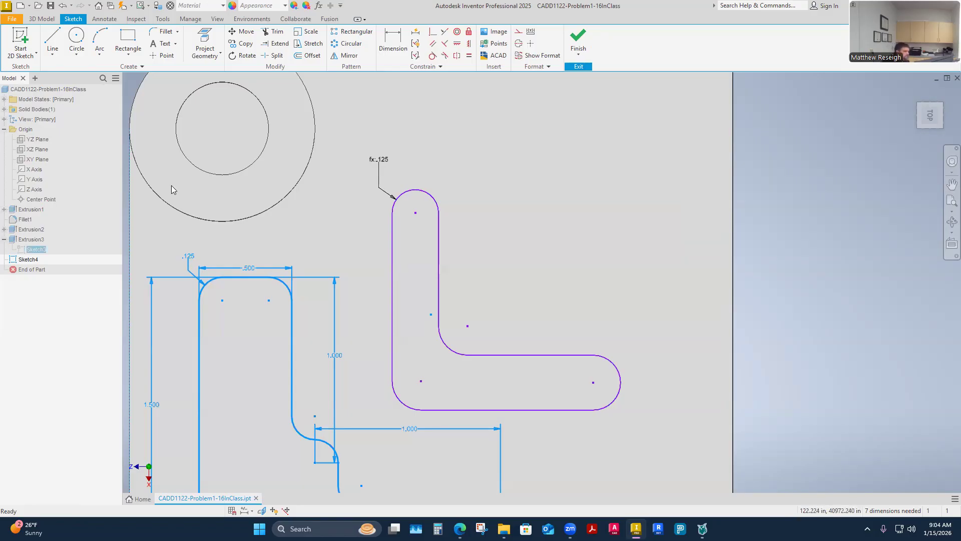
left_click(62, 6)
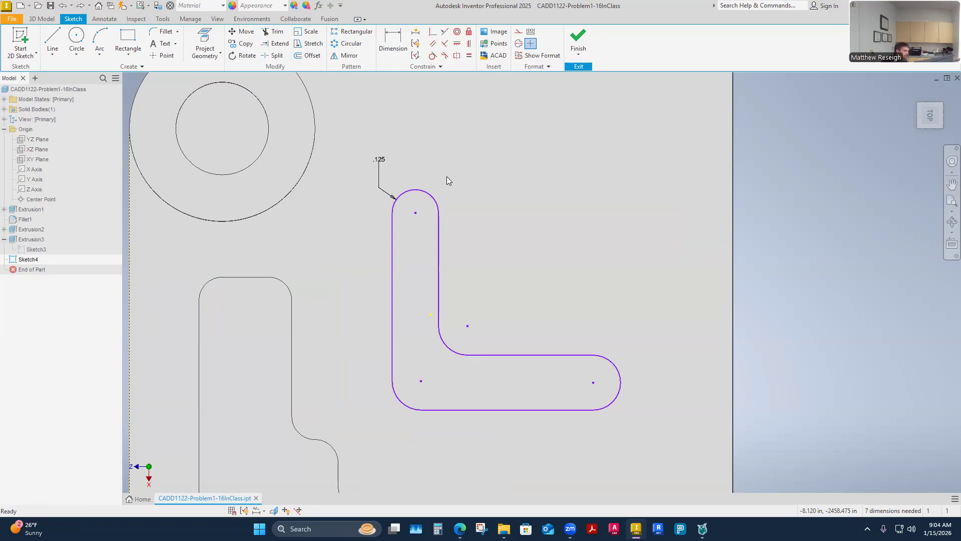
Step: Make the new L's upper end arc equal to its inner corner arc, and its right end arc equal to the outer corner arc
mouse_move(447, 176)
middle_mouse_down("shift")
mouse_move(600, 245)
mouse_move(543, 311)
mouse_move(528, 360)
mouse_move(515, 367)
middle_mouse_up("shift")
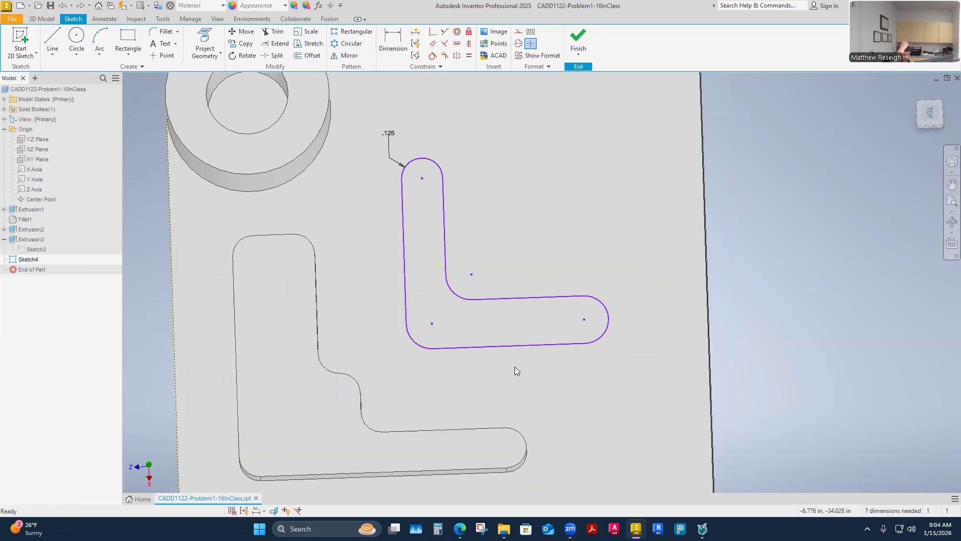
left_click(469, 55)
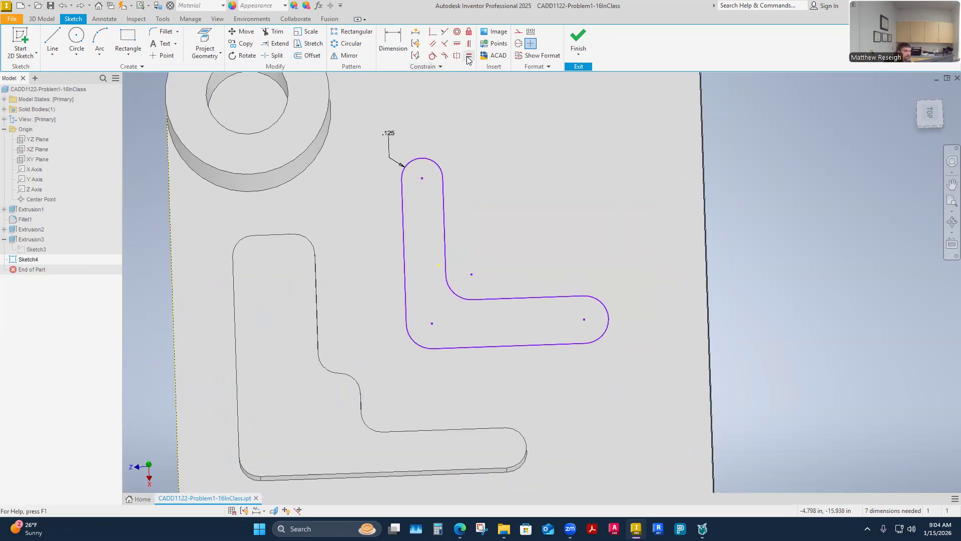
left_click(410, 159)
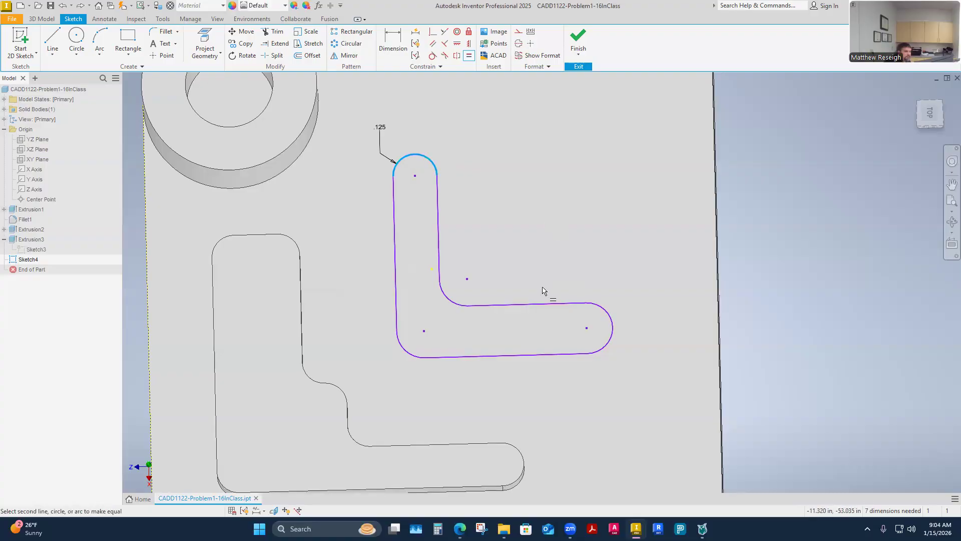
left_click(447, 298)
left_click(612, 326)
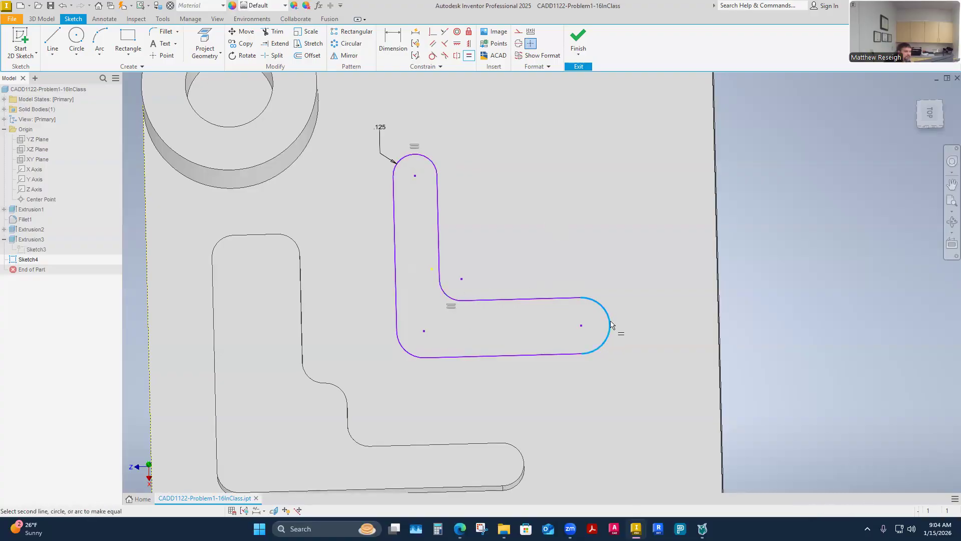
left_click(403, 349)
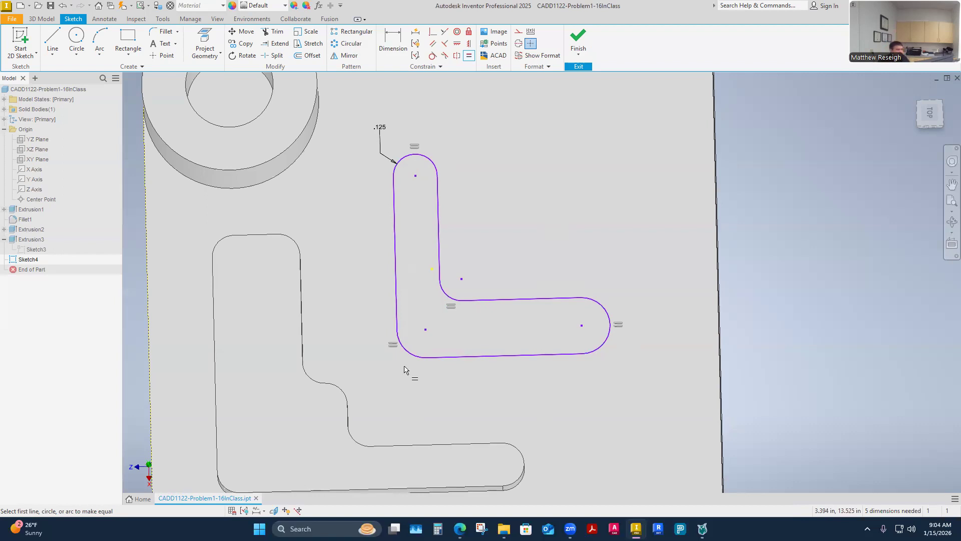
middle_click_drag(429, 347, 448, 381, "shift")
key("Escape")
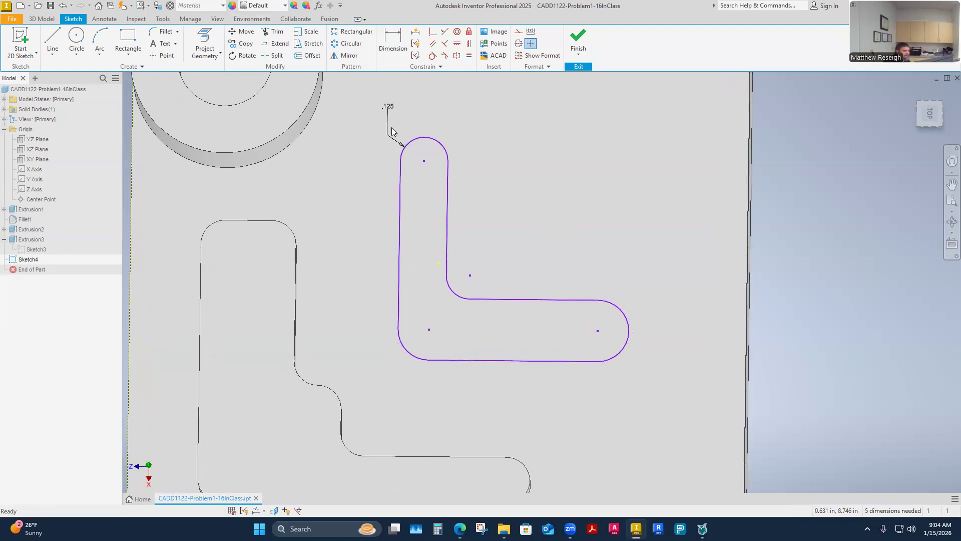
Step: Try an equal constraint on the upper end and inner corner arcs again, and undo back past the radius edit
left_click(469, 56)
left_click(425, 138)
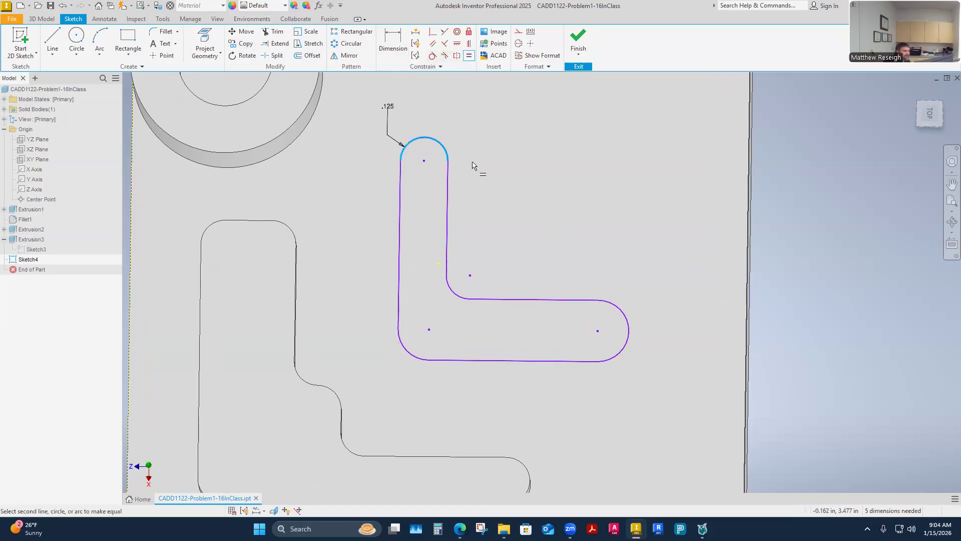
left_click(450, 290)
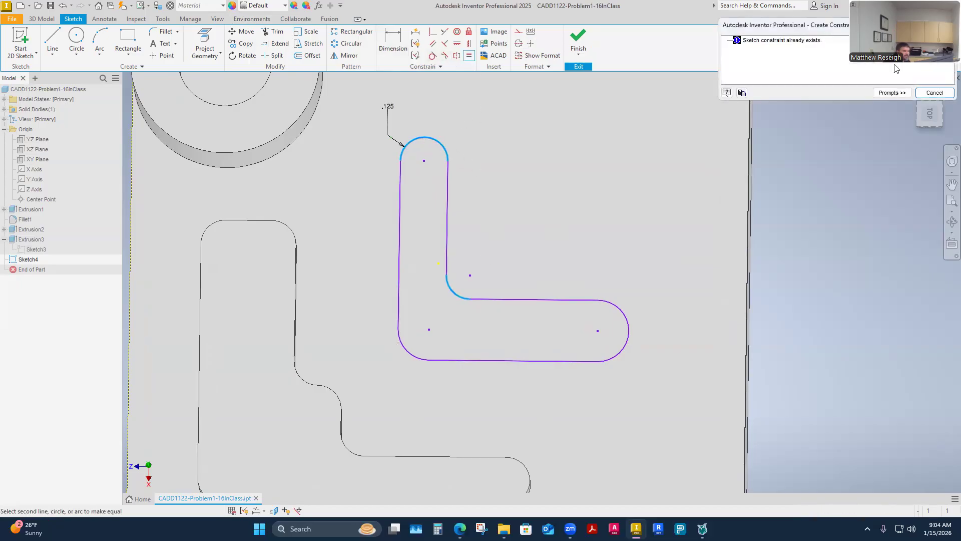
left_click(934, 92)
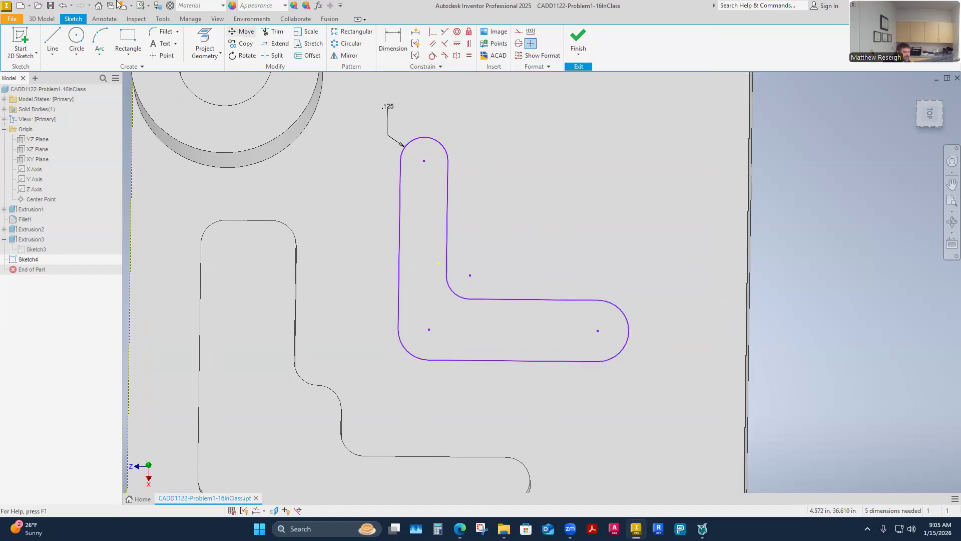
left_click(65, 6)
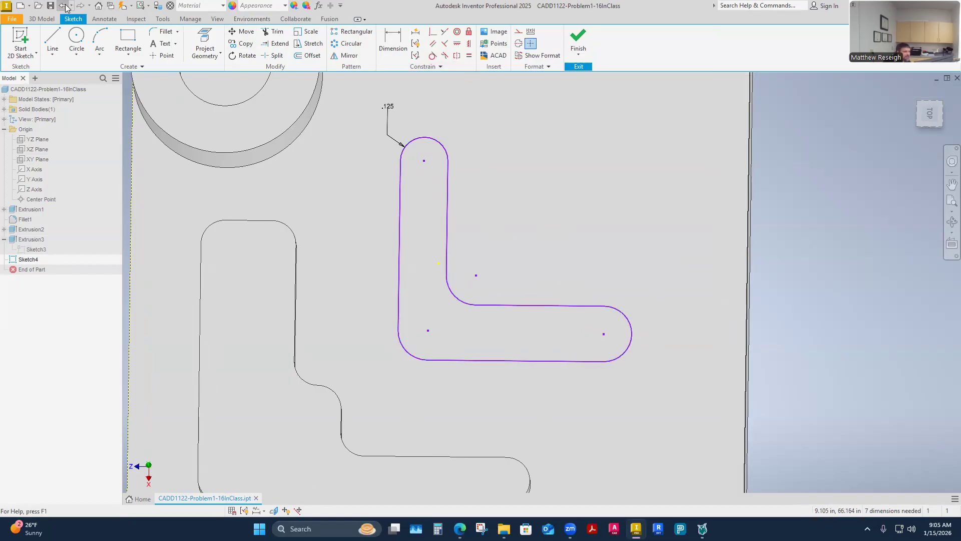
left_click(66, 7)
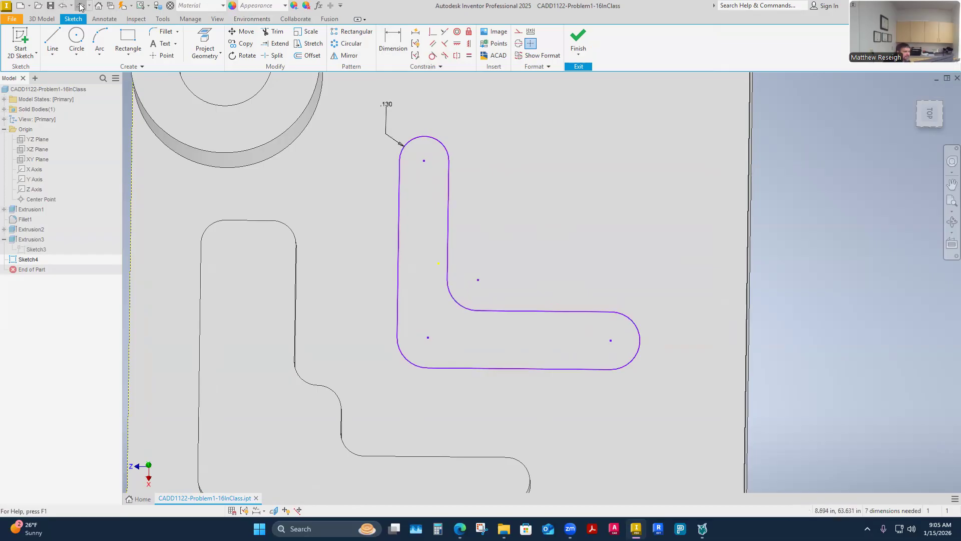
Step: Set the radius of the new L's upper rounded end to .125 in
double_click(394, 107)
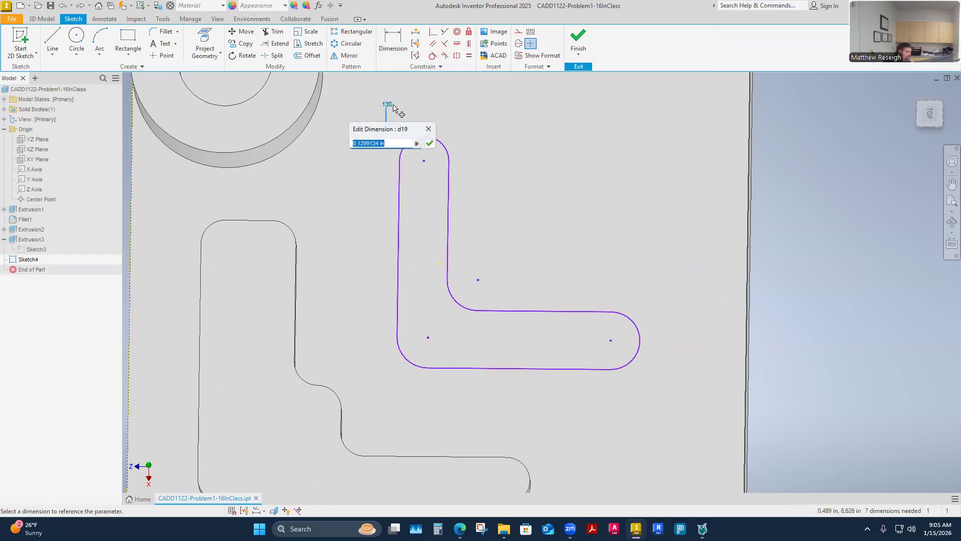
type(".125")
key("Return")
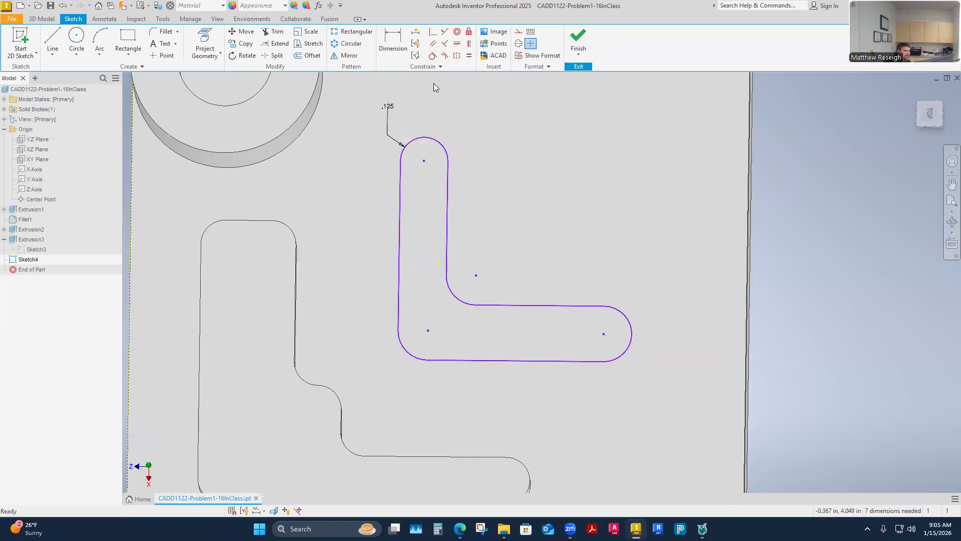
Step: Apply equal constraints chaining the new L's upper end, inner corner, right end and outer corner arcs
left_click(469, 55)
left_click(425, 139)
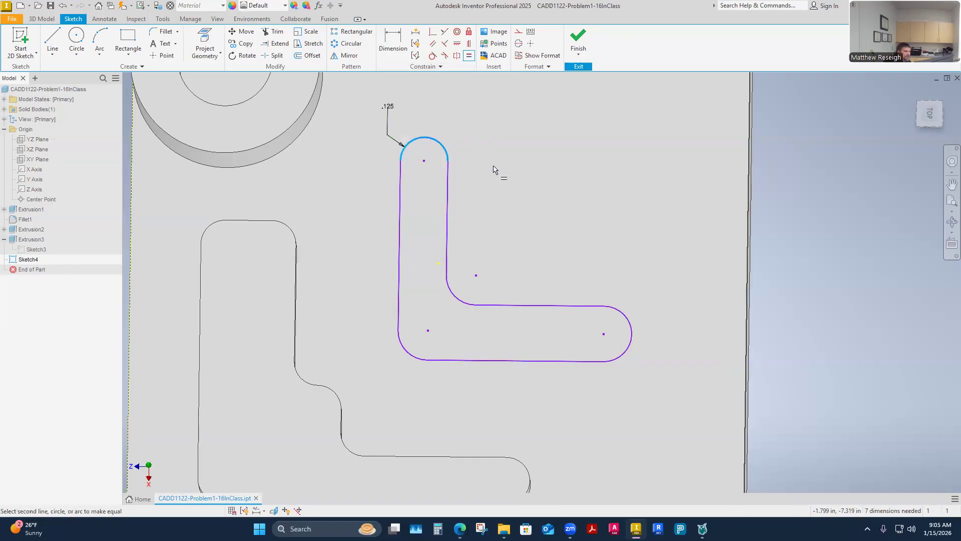
left_click(455, 294)
left_click(455, 290)
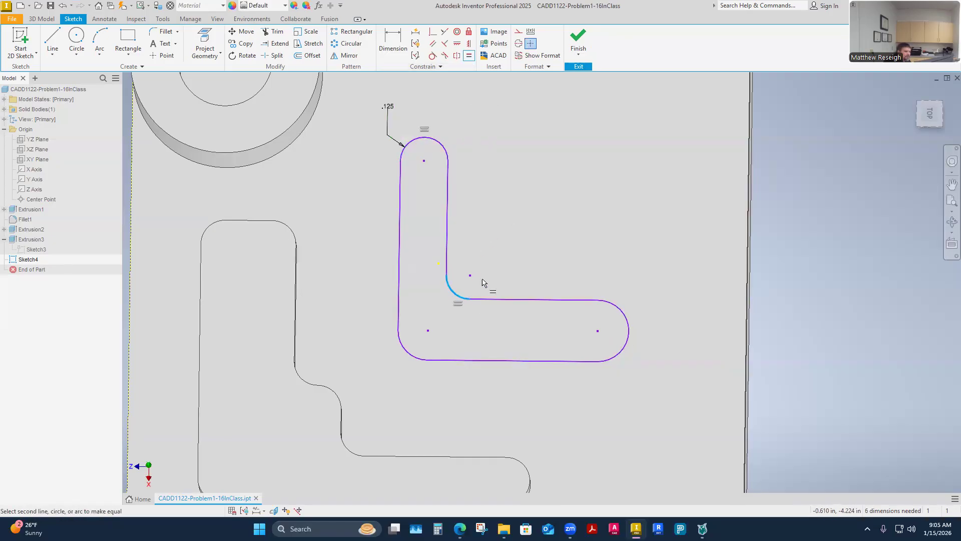
left_click(625, 323)
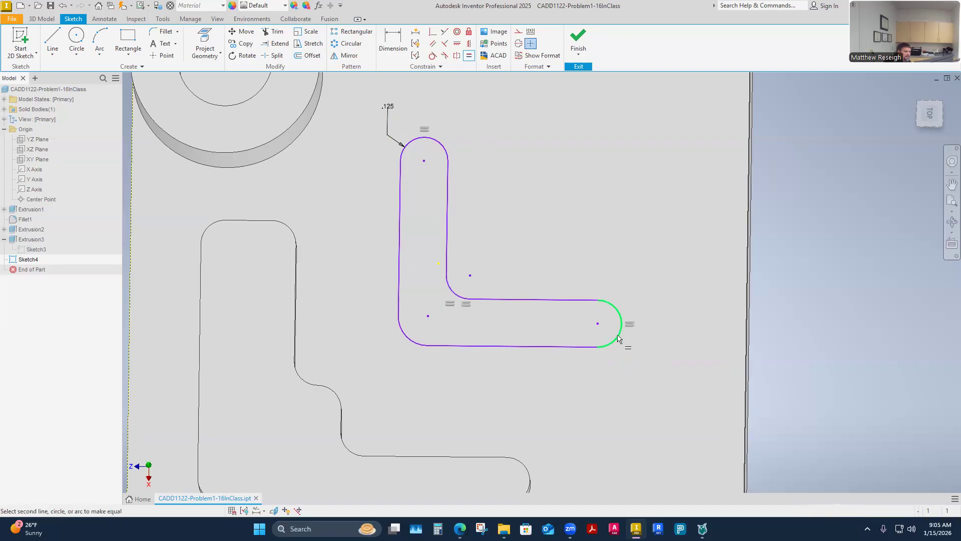
left_click(416, 344)
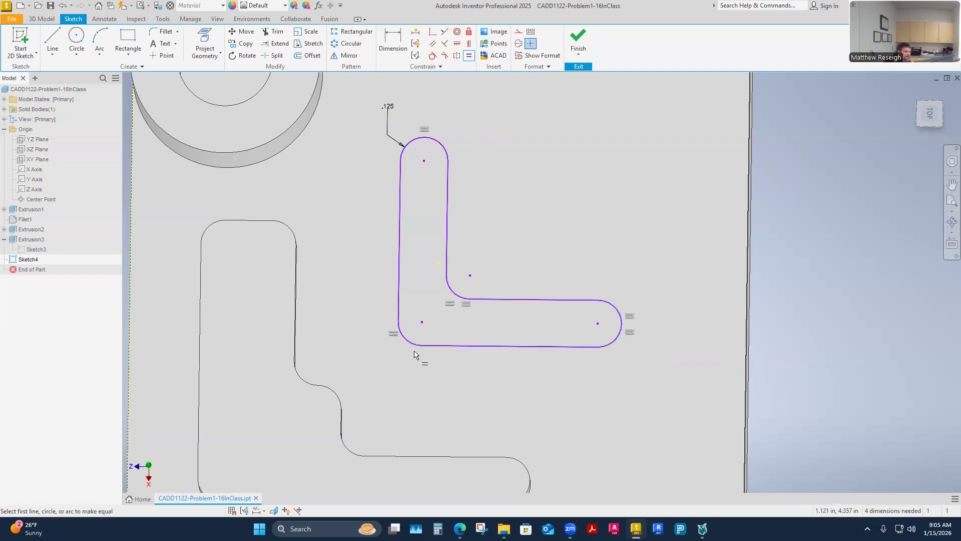
Step: End the Equal constraint and stretch the new L's vertical leg to about 1.11 in between arc centers
right_click(494, 160)
left_click(530, 159)
mouse_move(552, 250)
middle_mouse_down("shift")
mouse_move(431, 281)
mouse_move(423, 330)
mouse_move(430, 282)
middle_mouse_up("shift")
left_click_drag(430, 285, 433, 324)
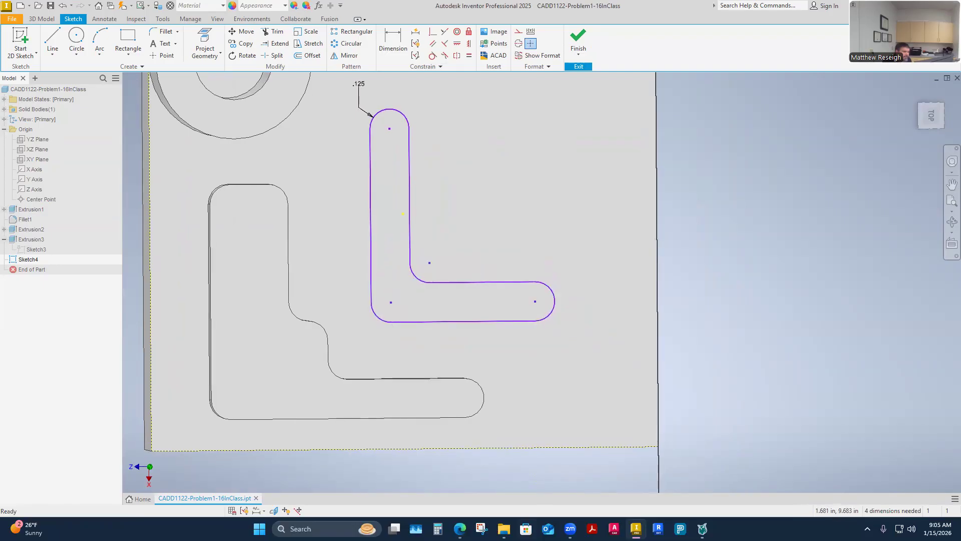
Step: Check the arc center distances for the .063 in deep cut on the assignment page and return to Inventor
mouse_move(460, 529)
left_click(519, 489)
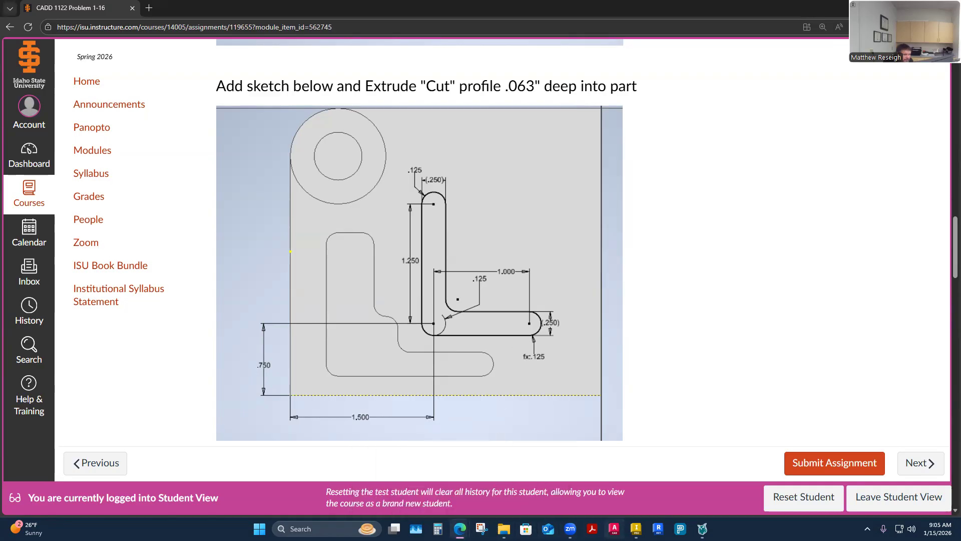
left_click(636, 529)
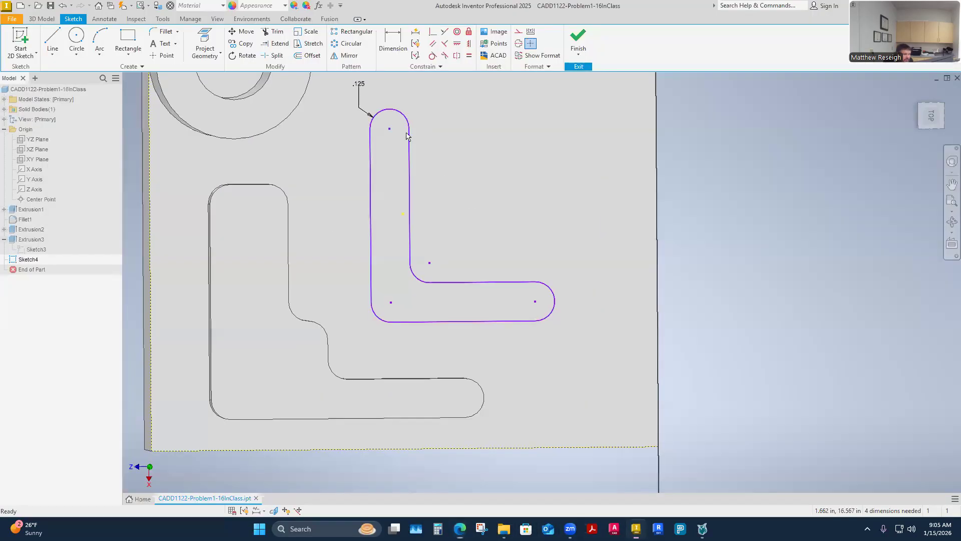
Step: Dimension the vertical distance between the new L's upper end center and outer corner center as 1.25 in
left_click(393, 41)
left_click(389, 129)
left_click(391, 302)
left_click(347, 218)
type(".125")
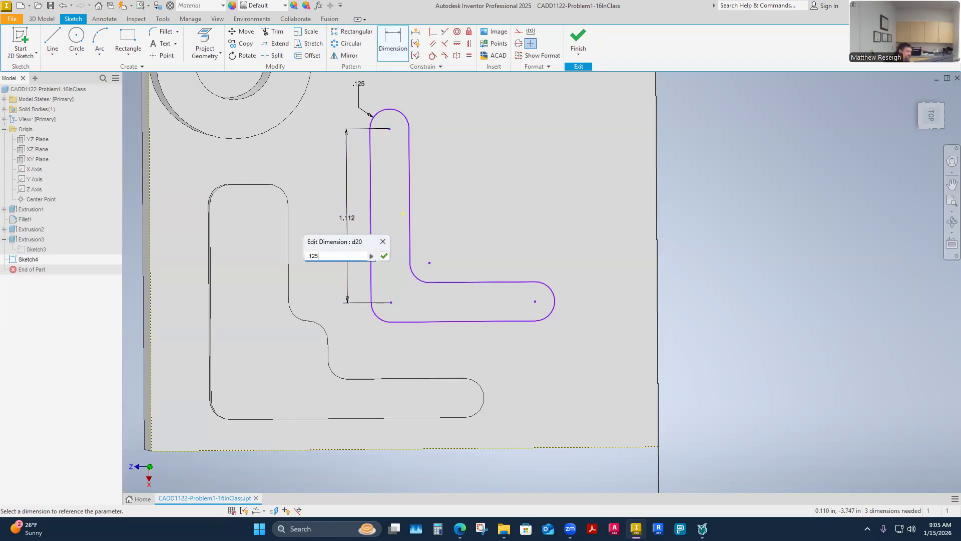
type("1.25")
key("Return")
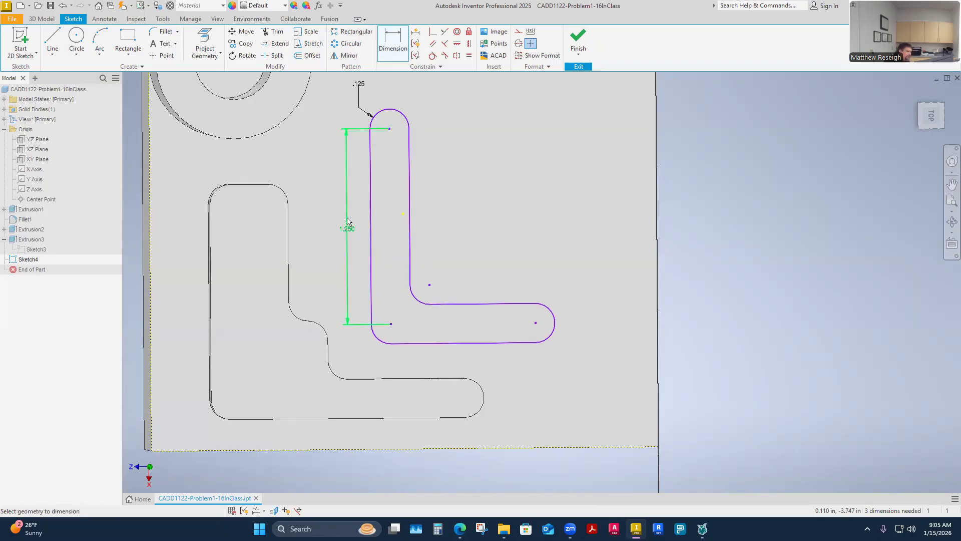
Step: Dimension the horizontal distance between the new L's outer corner center and right end center as 1 in
left_click(392, 325)
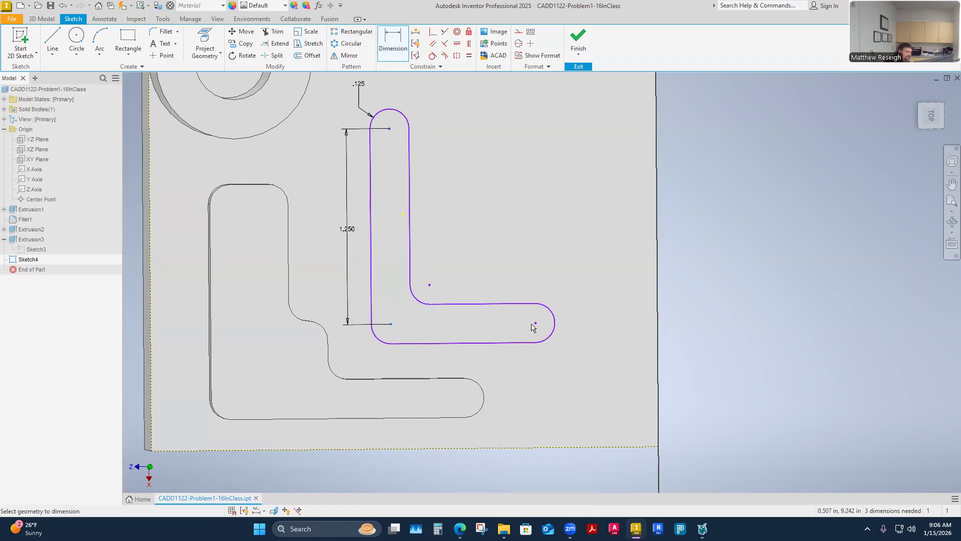
left_click(535, 323)
left_click(473, 258)
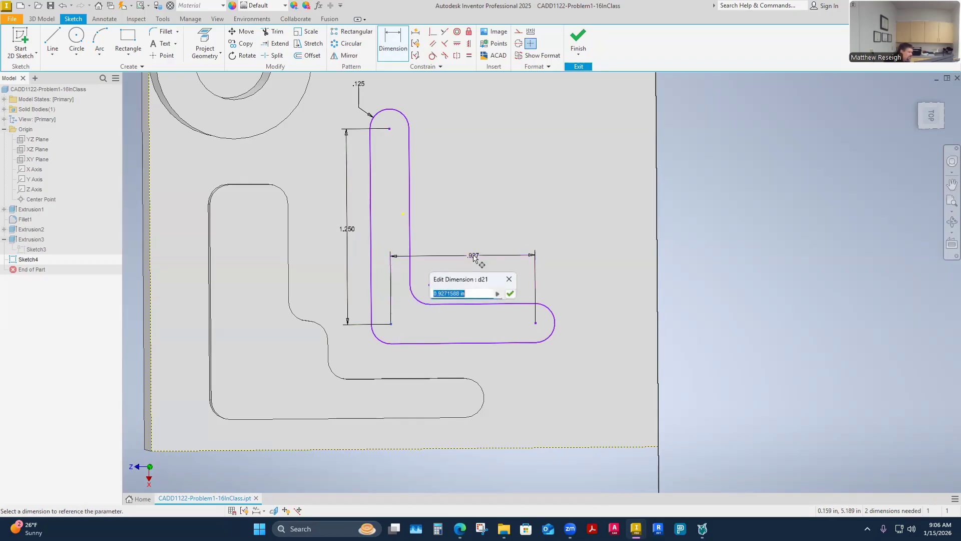
type("1")
key("Return")
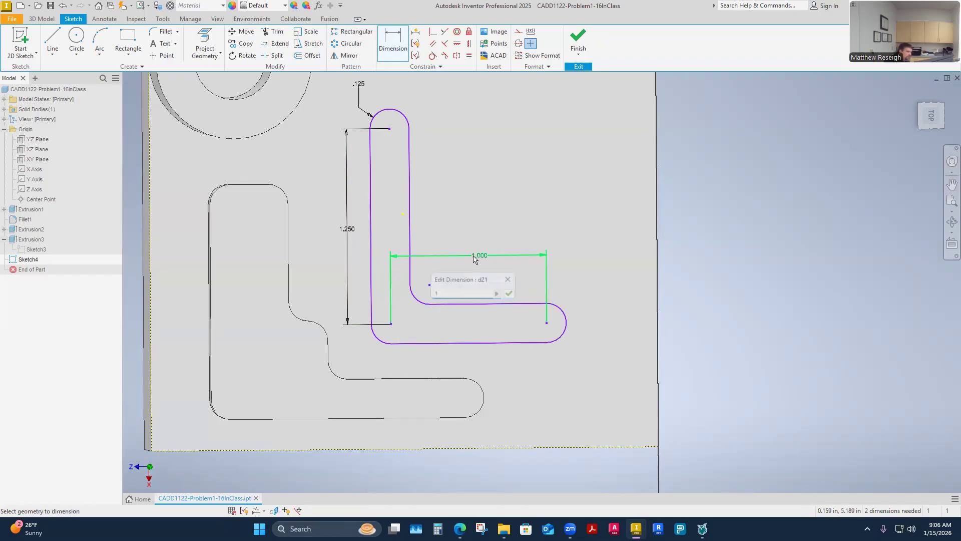
key("Escape")
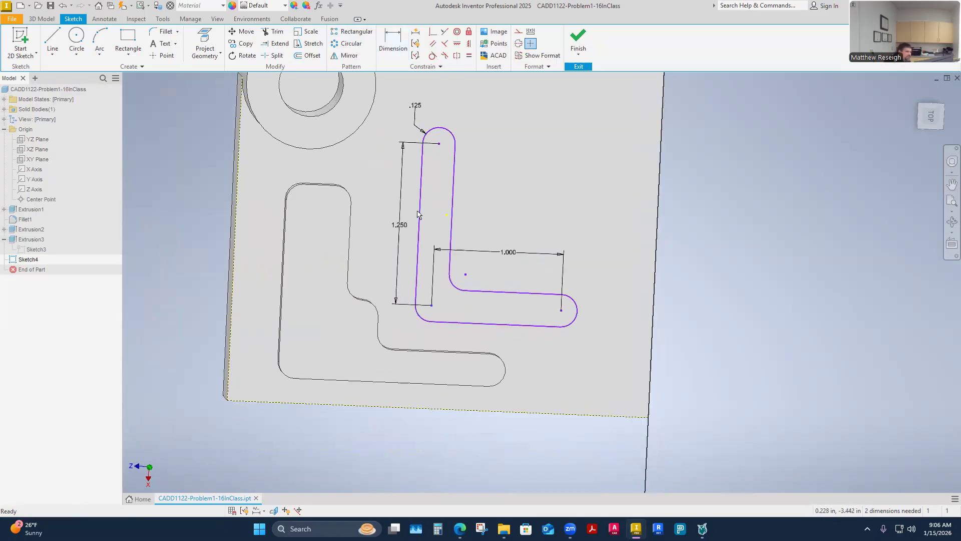
Step: Reposition the new L profile closer to the part's right edge and higher on the face to test its freedom
left_click_drag(454, 216, 512, 215)
left_click_drag(556, 294, 539, 240)
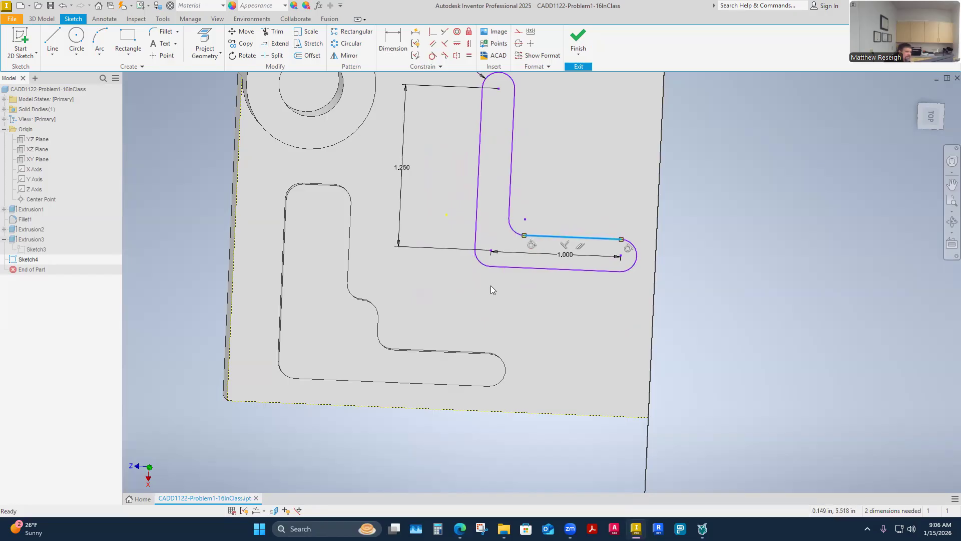
Step: Reposition the new L profile lower on the top face by its bottom line to test its freedom
left_click(458, 313)
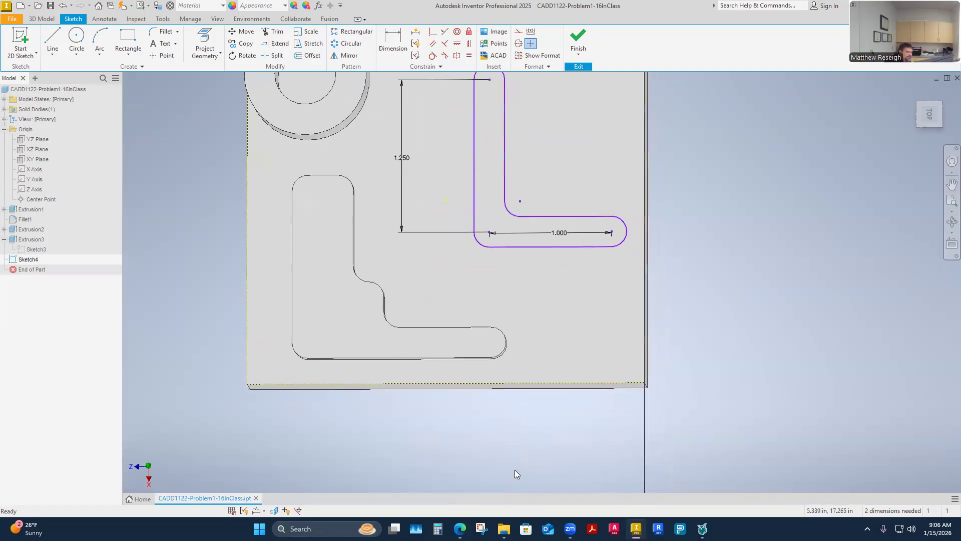
left_click_drag(515, 248, 504, 294)
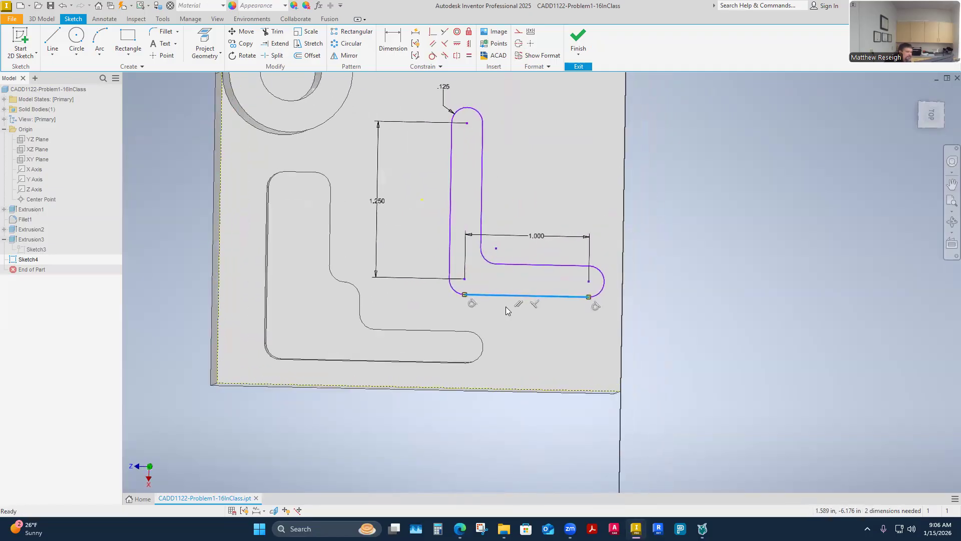
left_click(492, 201)
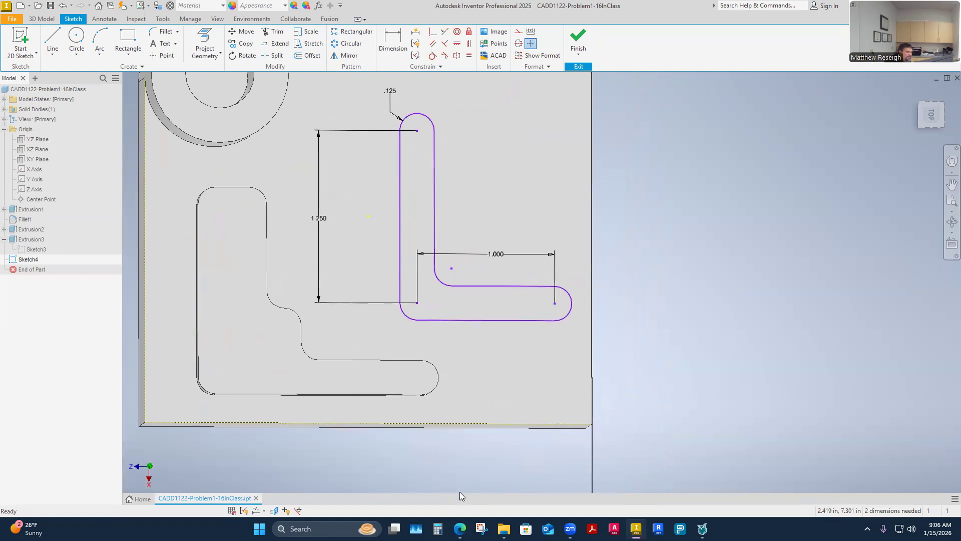
Step: Check the assignment page for the dimensions that locate the new L from the part's edges and return to Inventor
mouse_move(459, 528)
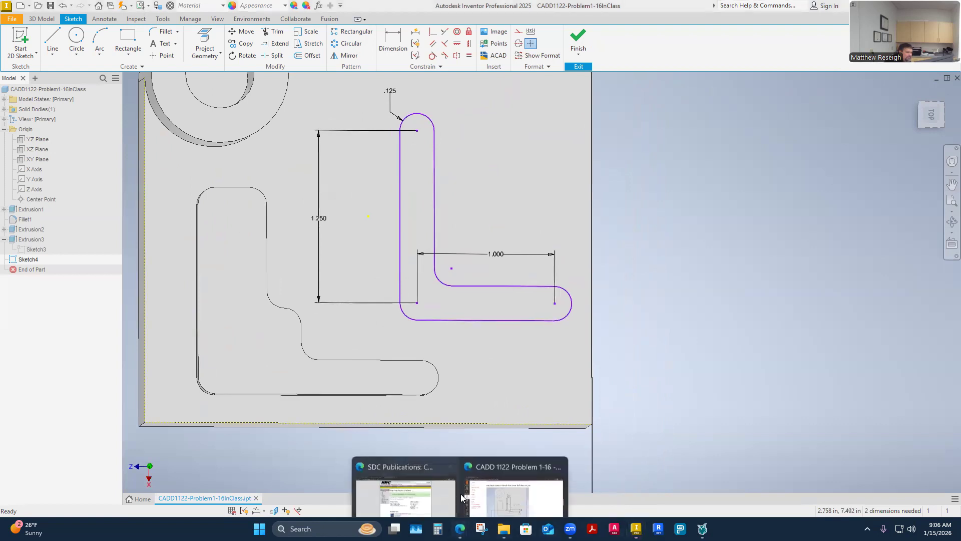
left_click(491, 479)
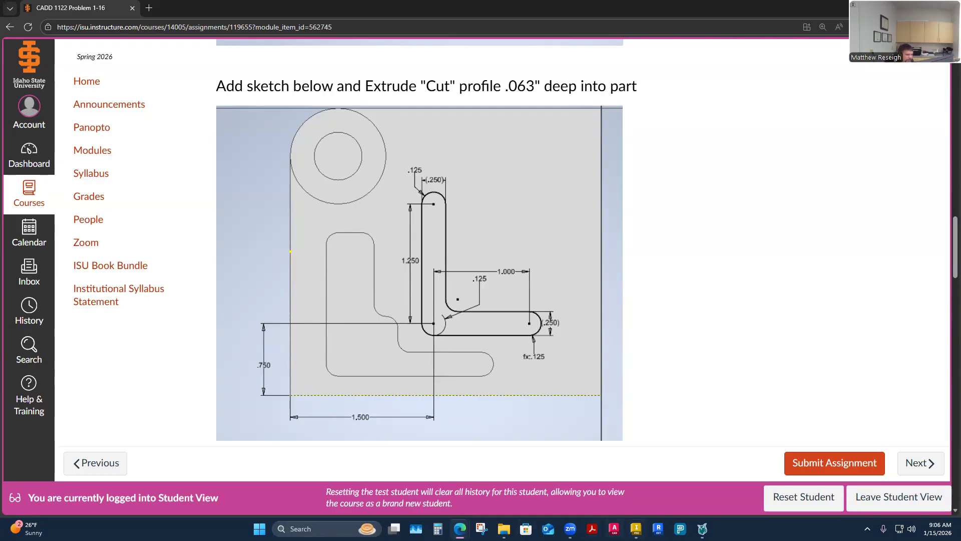
left_click(636, 529)
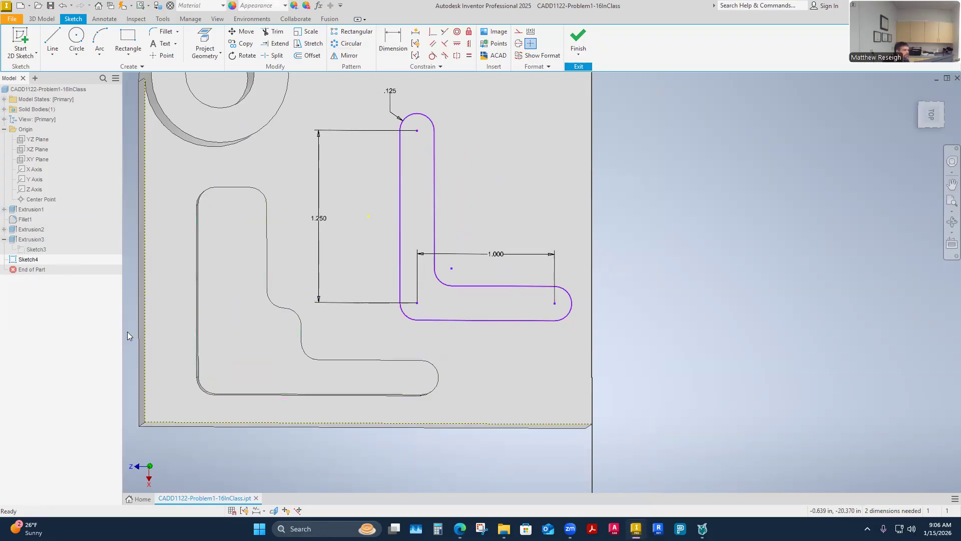
mouse_move(459, 529)
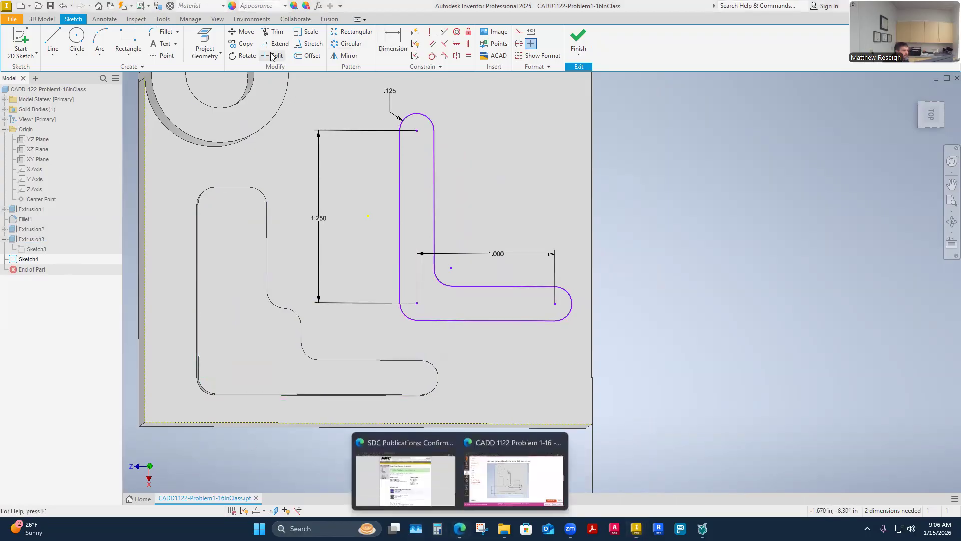
left_click(510, 489)
key("alt+Tab")
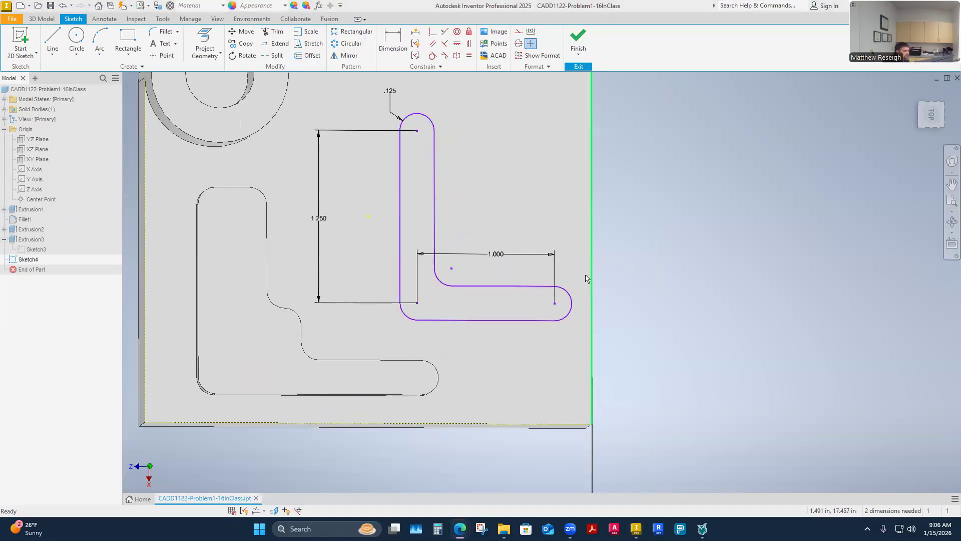
Step: Dimension the vertical distance between the new L's outer corner center and the face's lower edge as .75 in
left_click(399, 53)
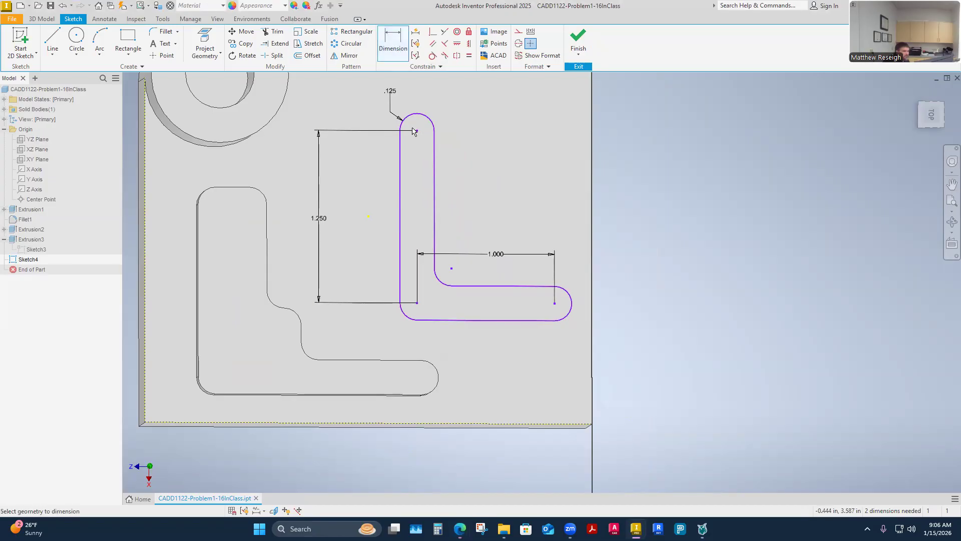
left_click(418, 303)
left_click(420, 425)
scroll(391, 393, "up", 1)
left_click(194, 350)
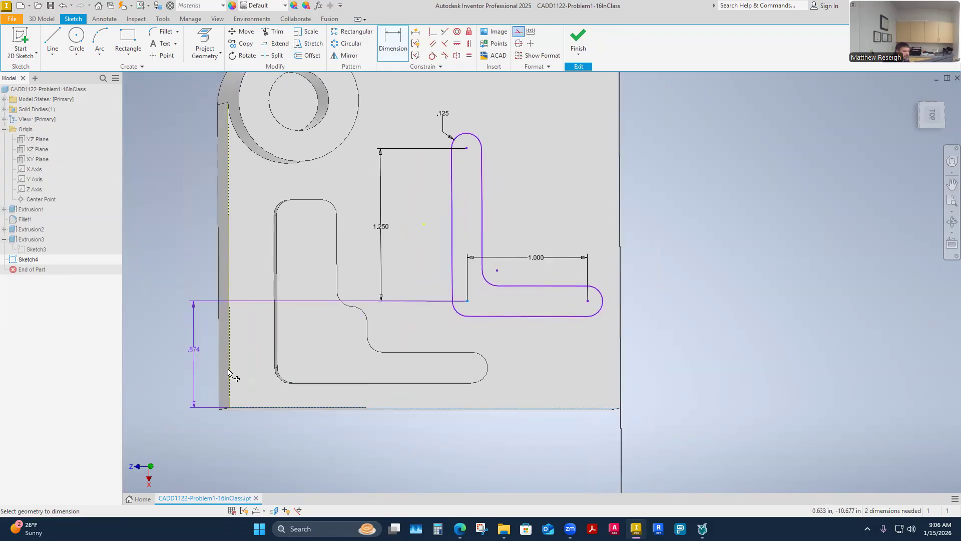
type(".75")
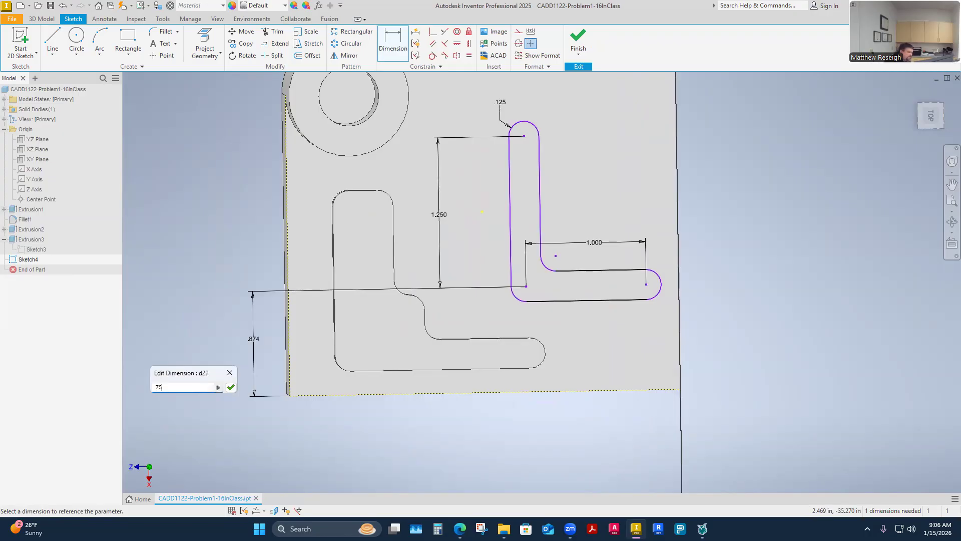
left_click(230, 387)
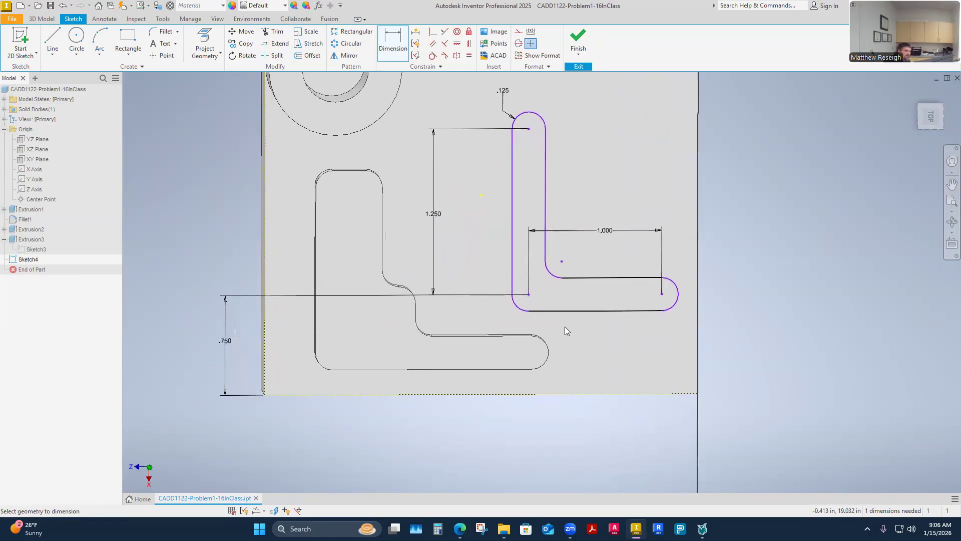
Step: Dimension the horizontal distance between the new L's outer corner center and the face's left edge as 1.5 in
left_click(529, 296)
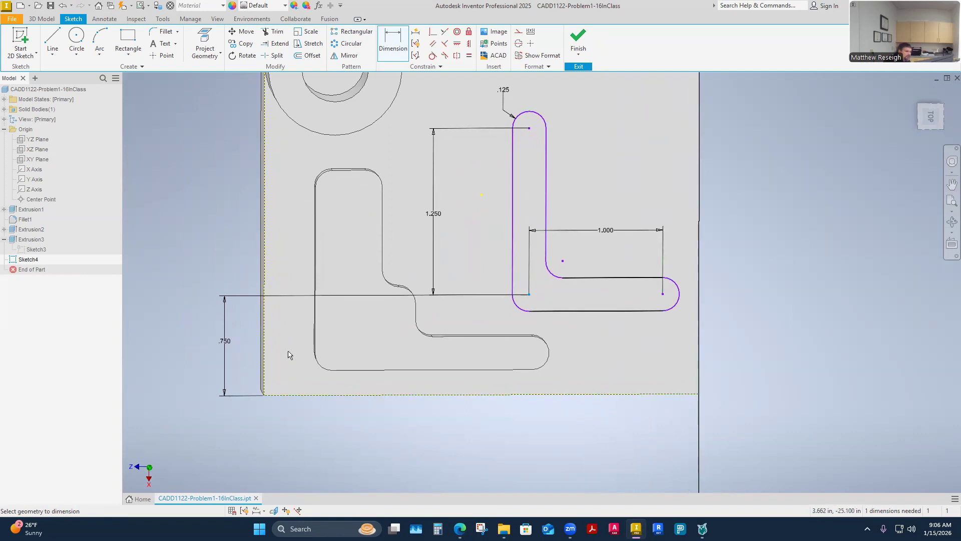
left_click(264, 338)
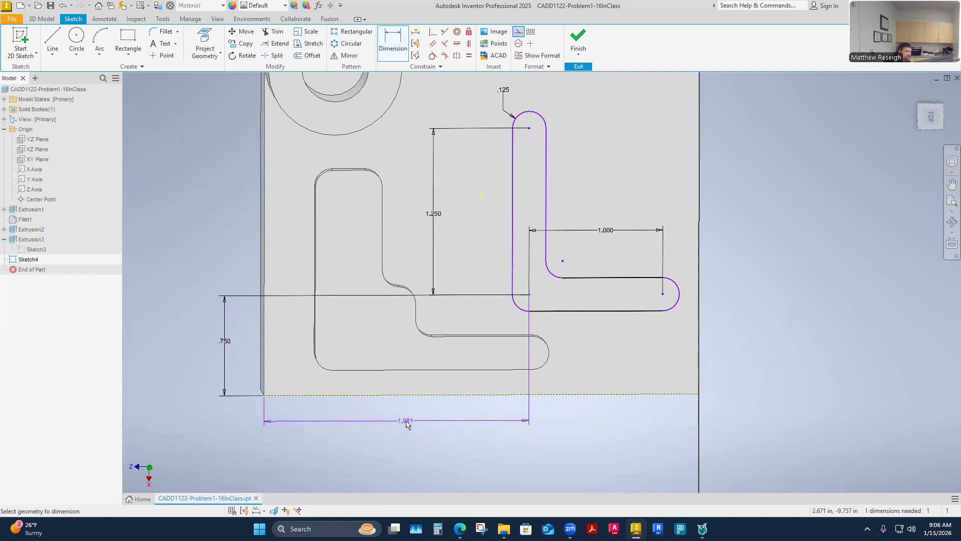
left_click(406, 425)
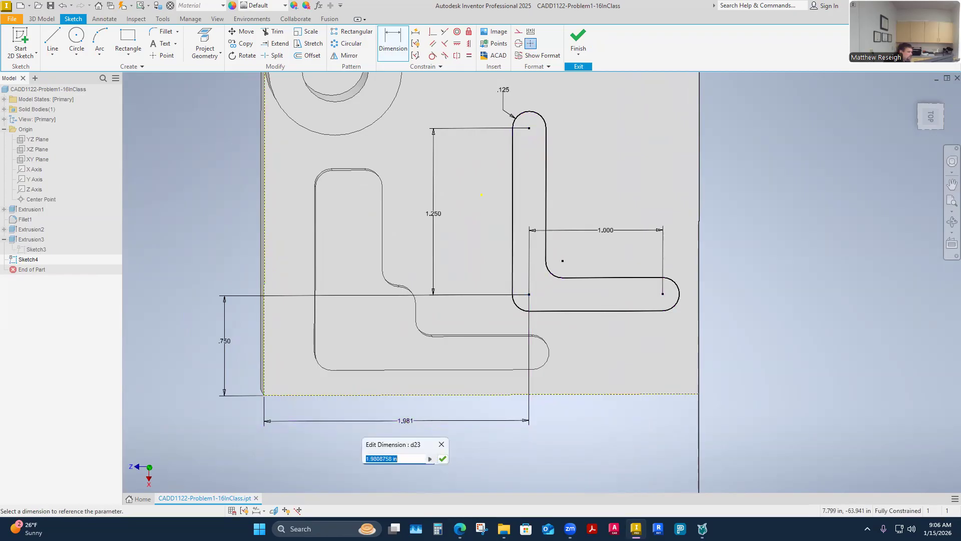
type("1.5")
key("Return")
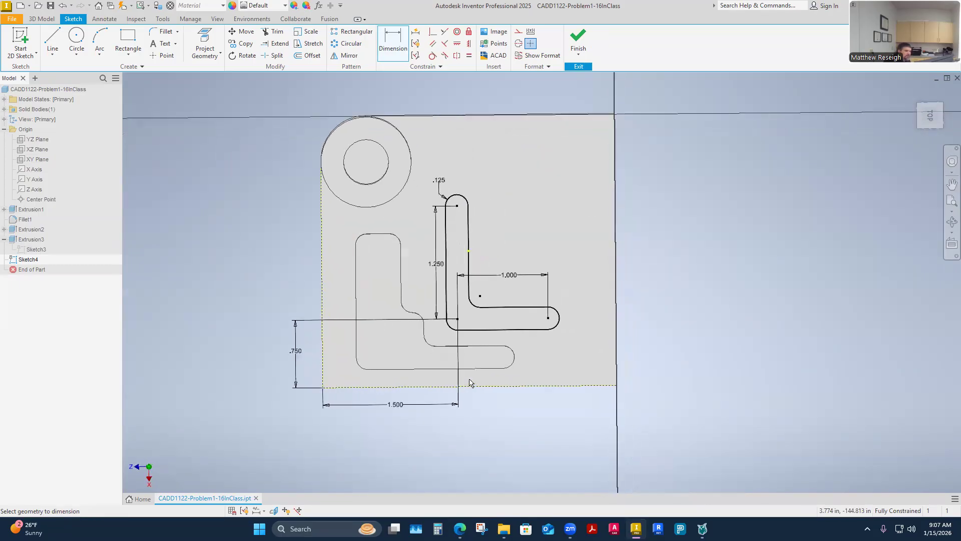
Step: Finish the sketch and set up an Extrude of the new L profile as a cut into the part
left_click(577, 35)
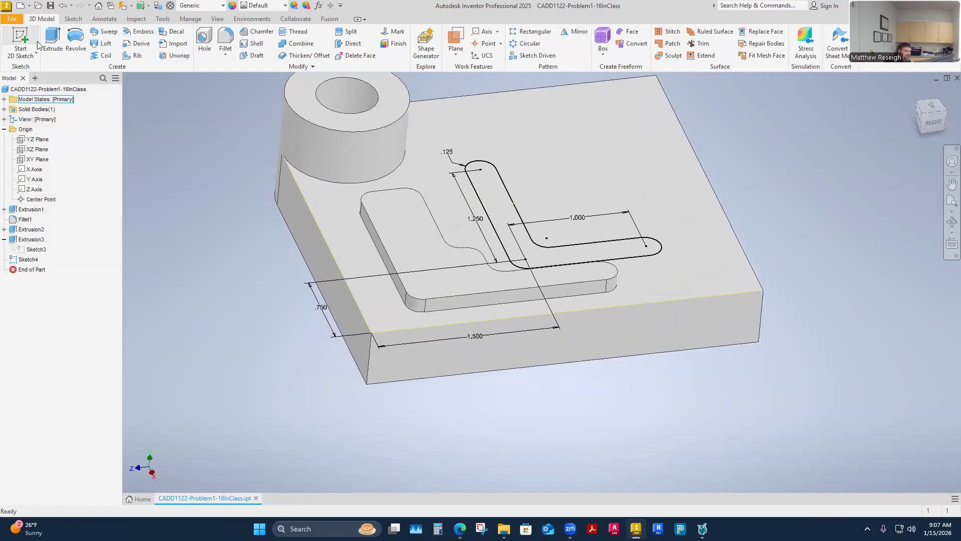
key("e")
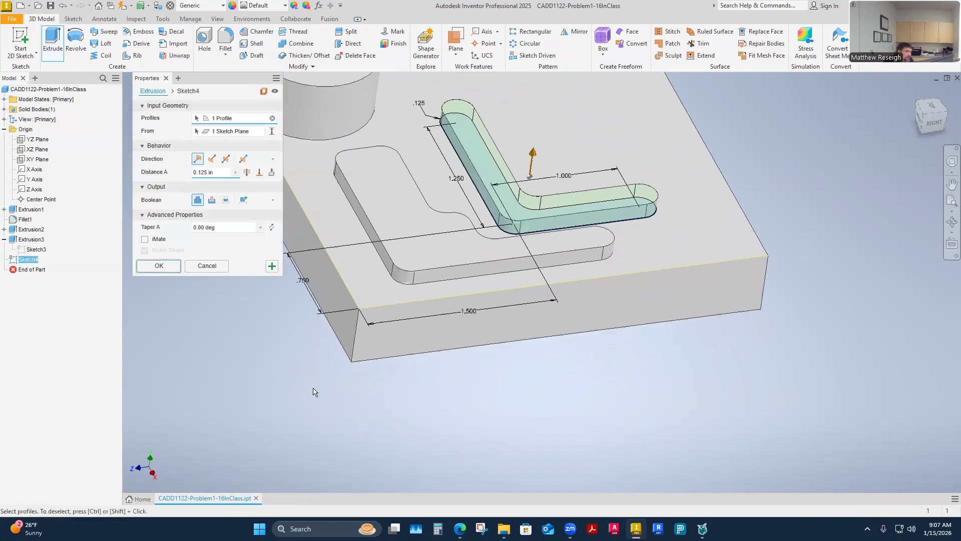
left_click(212, 201)
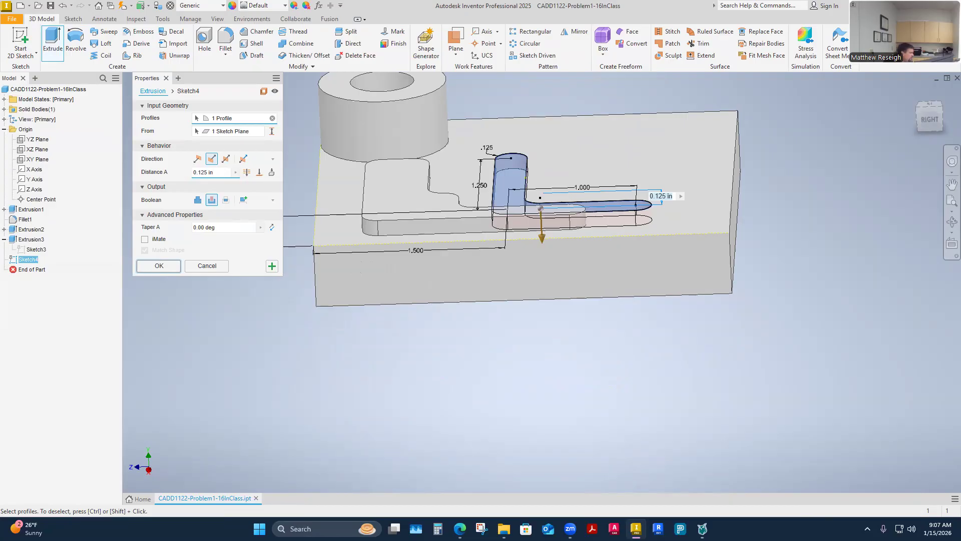
Step: Look up the required depth of the new L-shaped cut on the assignment page and return to Inventor
key("alt+Tab")
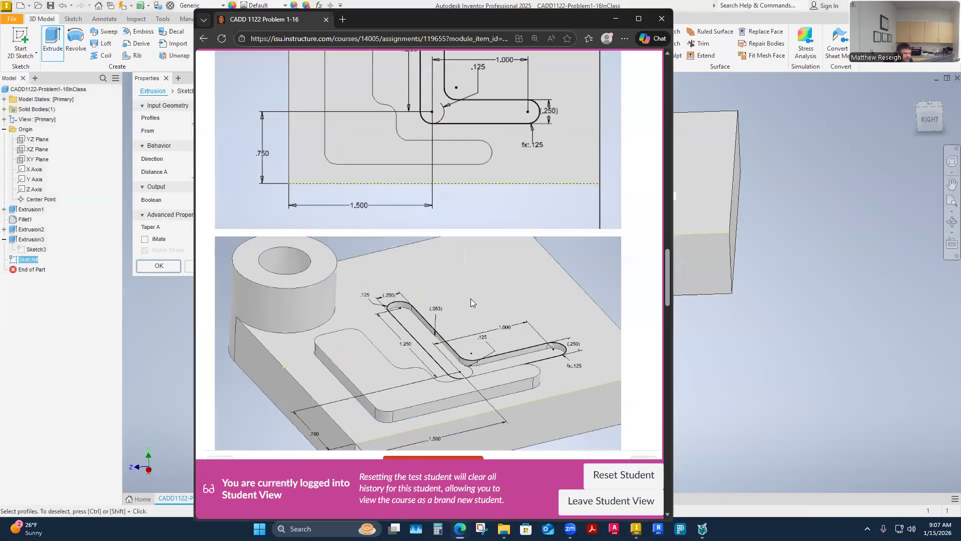
scroll(471, 298, "down", 1)
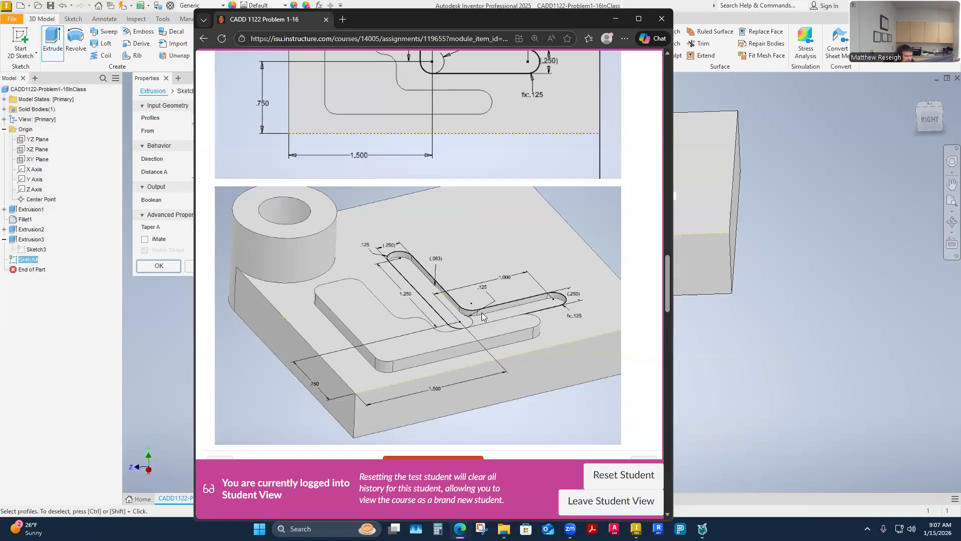
scroll(449, 323, "down", 3)
scroll(449, 321, "down", 3)
scroll(451, 322, "up", 6)
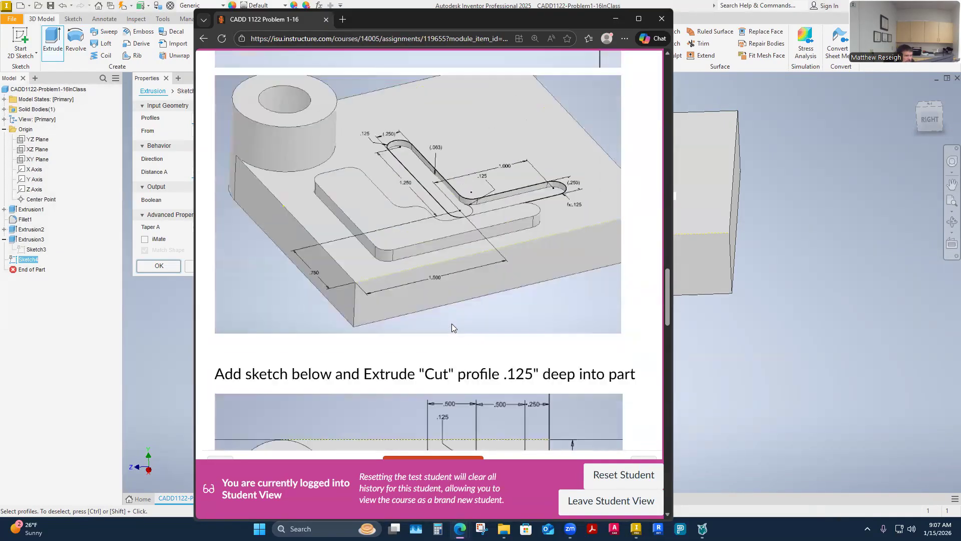
scroll(439, 315, "down", 2)
scroll(415, 363, "down", 15)
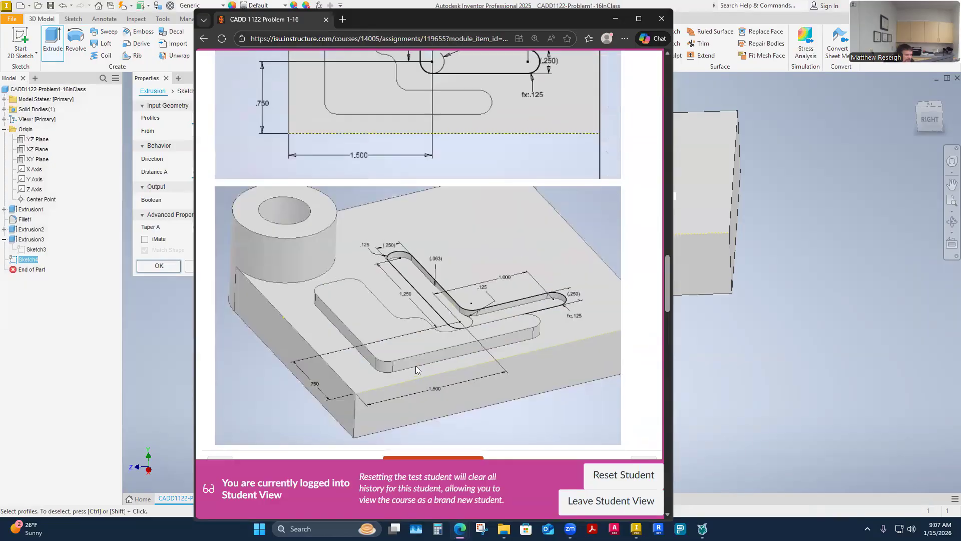
scroll(416, 361, "up", 3)
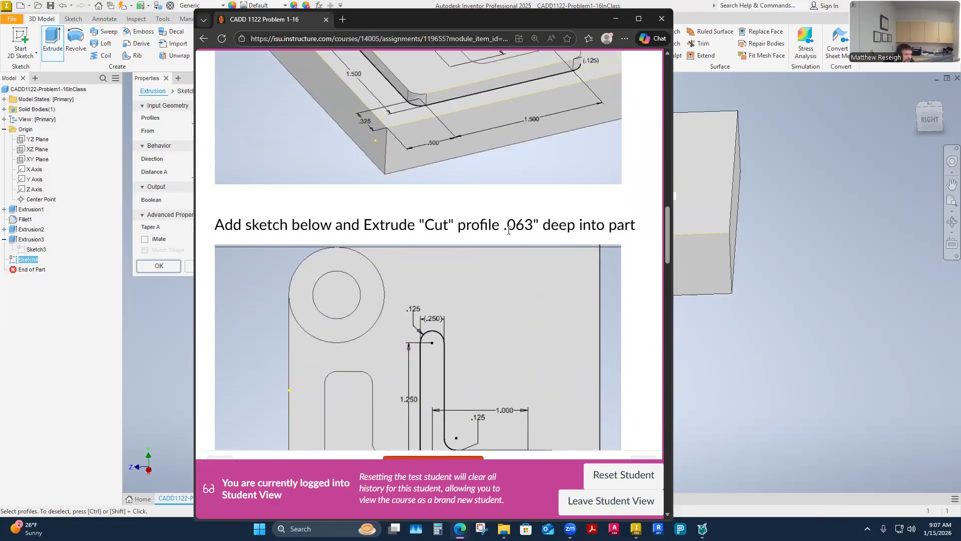
scroll(493, 226, "down", 5)
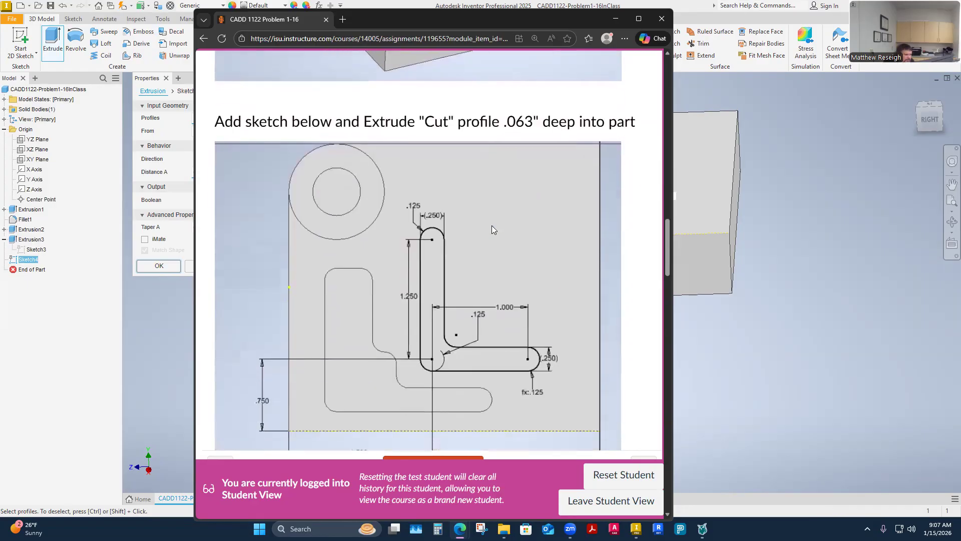
scroll(503, 146, "up", 2)
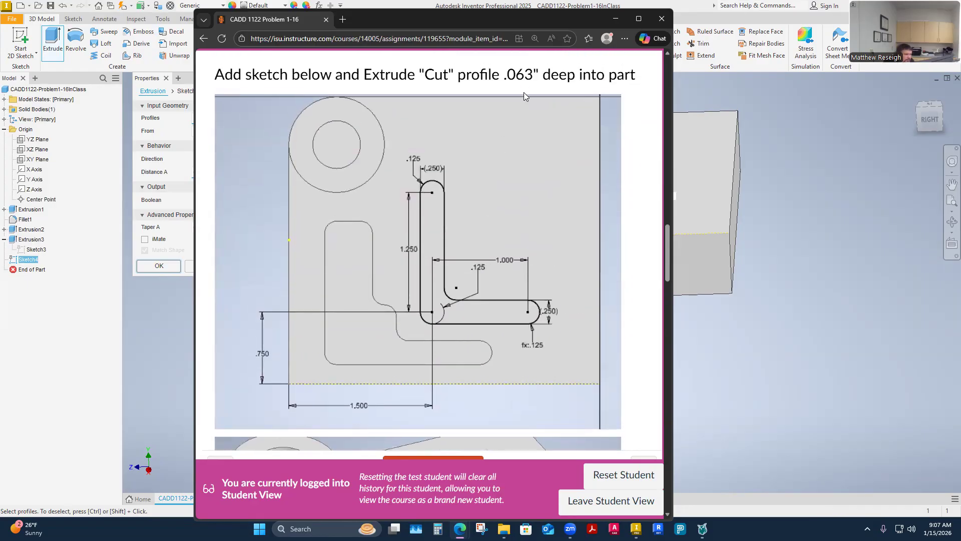
scroll(469, 352, "down", 5)
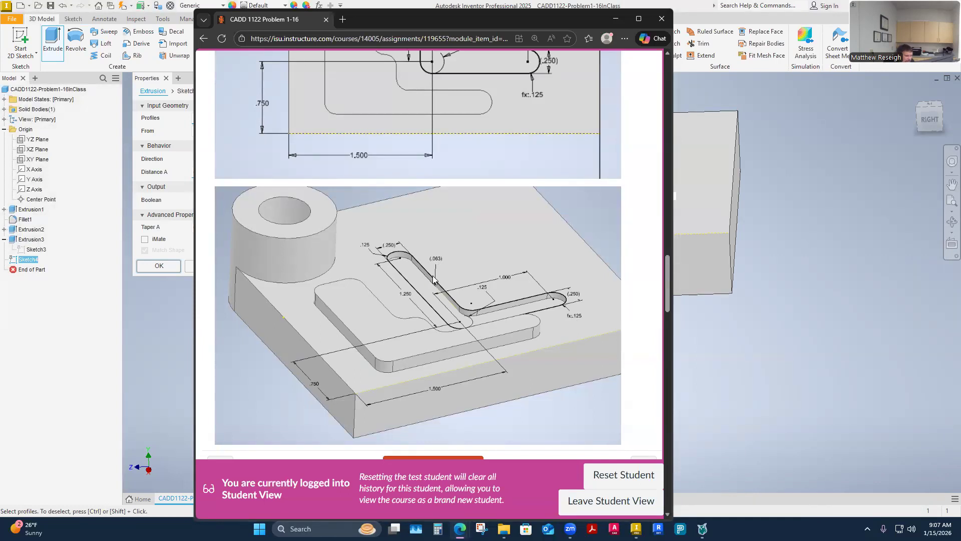
left_click(852, 411)
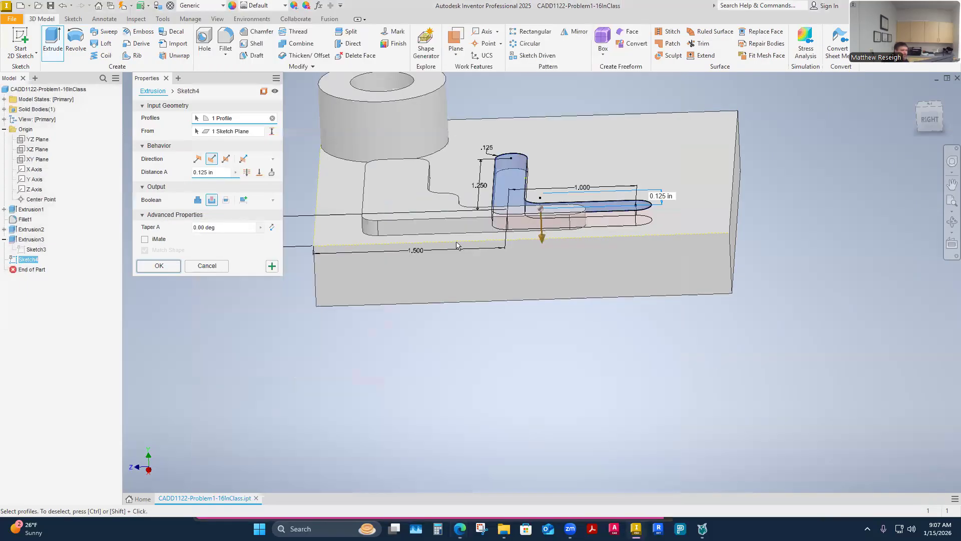
Step: Set the L-shaped cut's distance to .063 in and complete the extrusion
left_click_drag(219, 172, 84, 170)
type(".063")
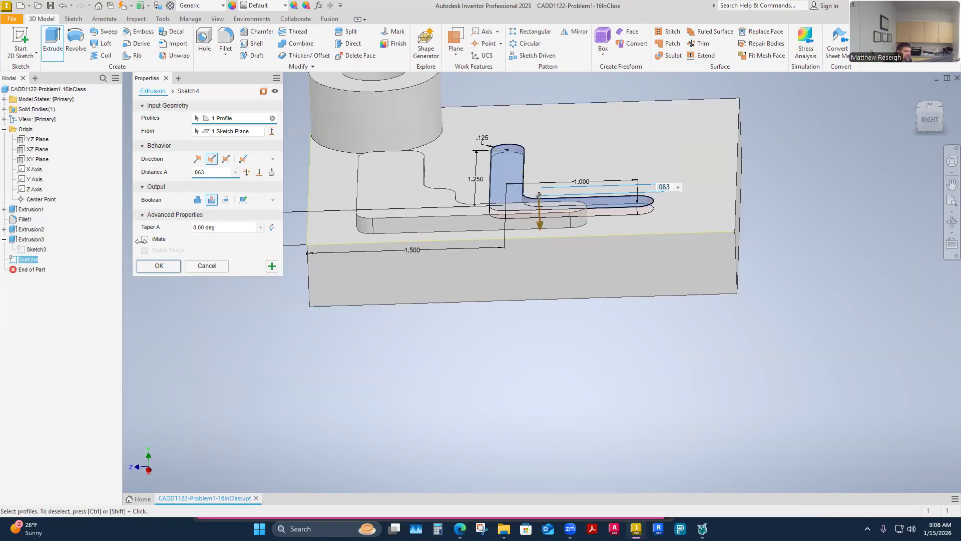
left_click(164, 269)
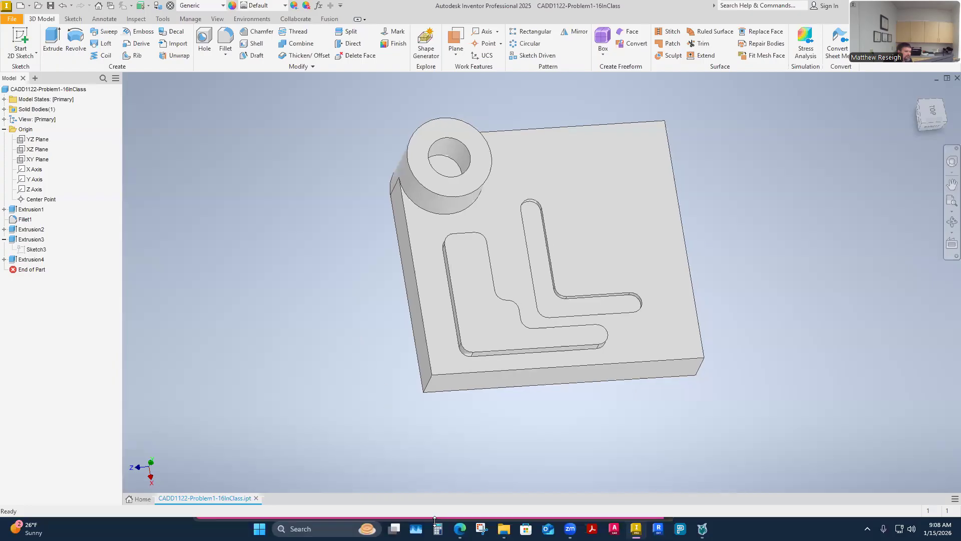
Step: Examine the assignment page's sketch for the next cut, .125 in deep, and return to Inventor
mouse_move(460, 529)
left_click(504, 489)
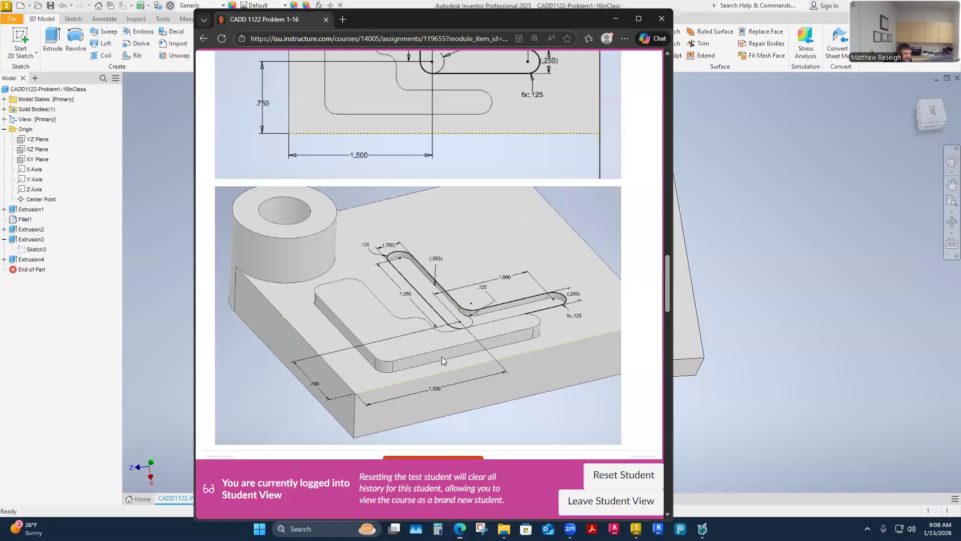
scroll(442, 356, "down", 5)
scroll(449, 299, "down", 2)
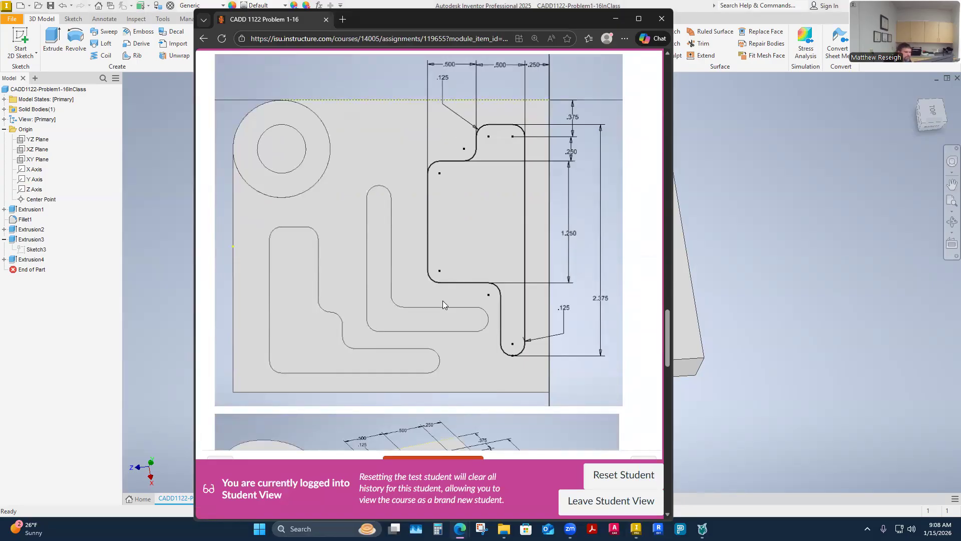
left_click(764, 336)
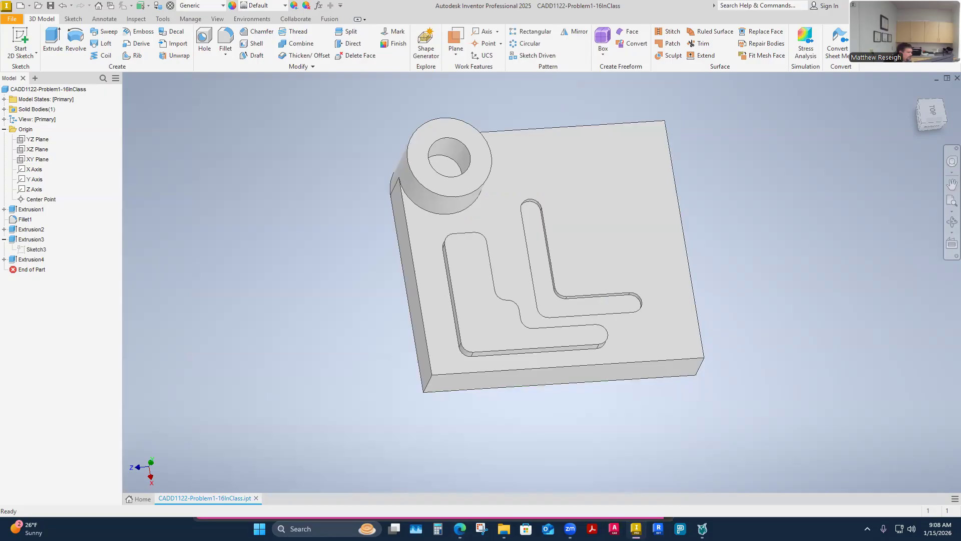